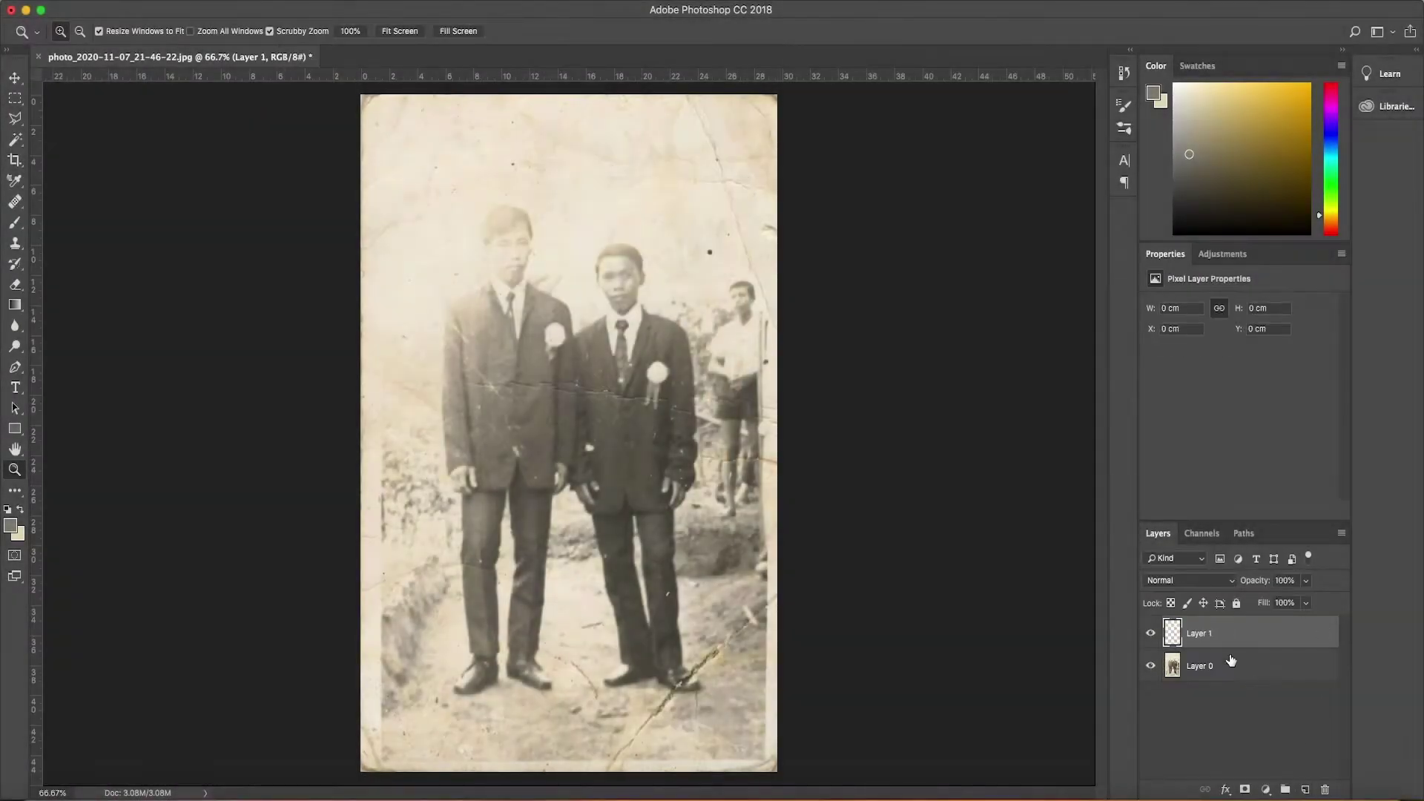
- Zoom to 300% on the men's faces, briefly lower Layer 0's opacity to compare, then reselect Layer 1
click(523, 289)
click(485, 248)
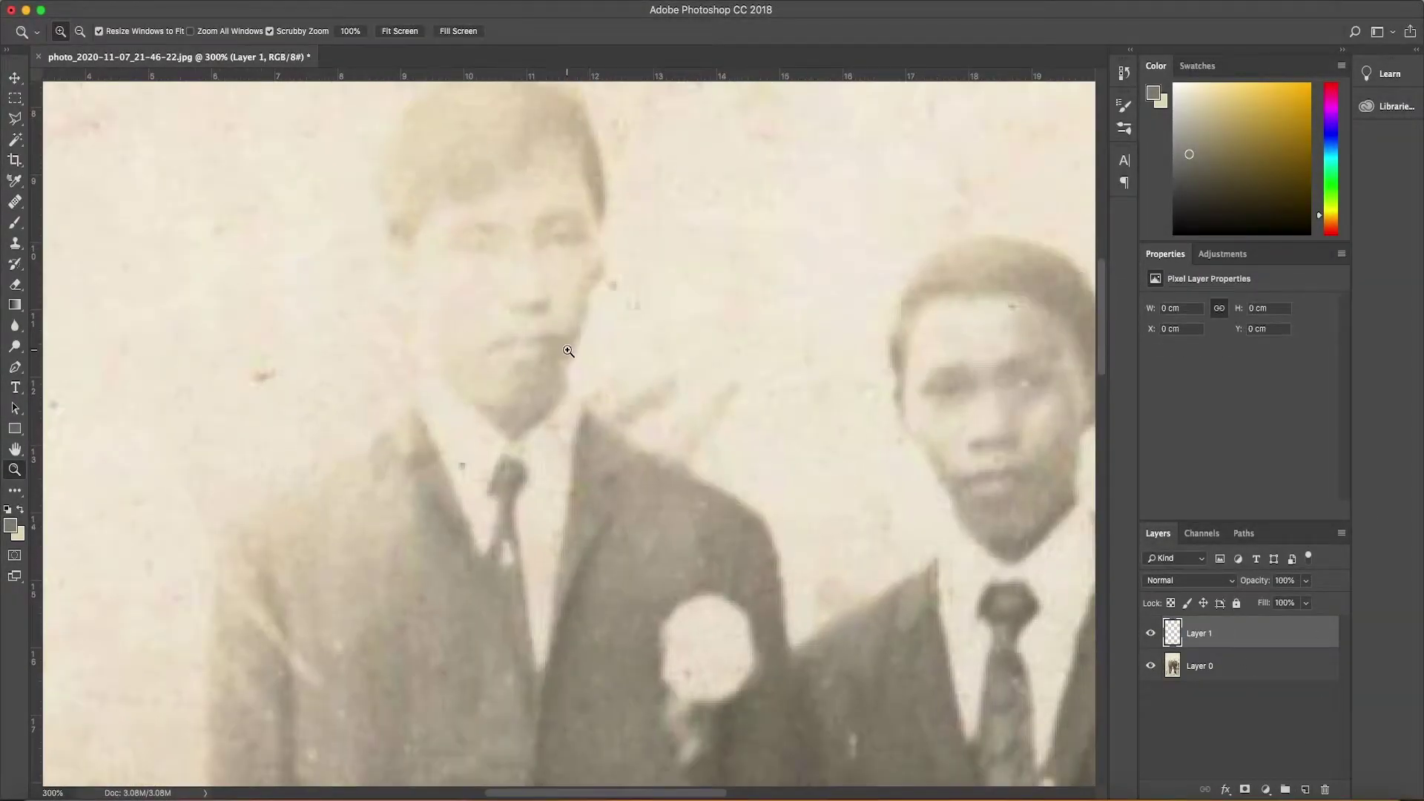
click(1199, 665)
drag(1305, 581, 1303, 597)
click(1246, 712)
click(1199, 632)
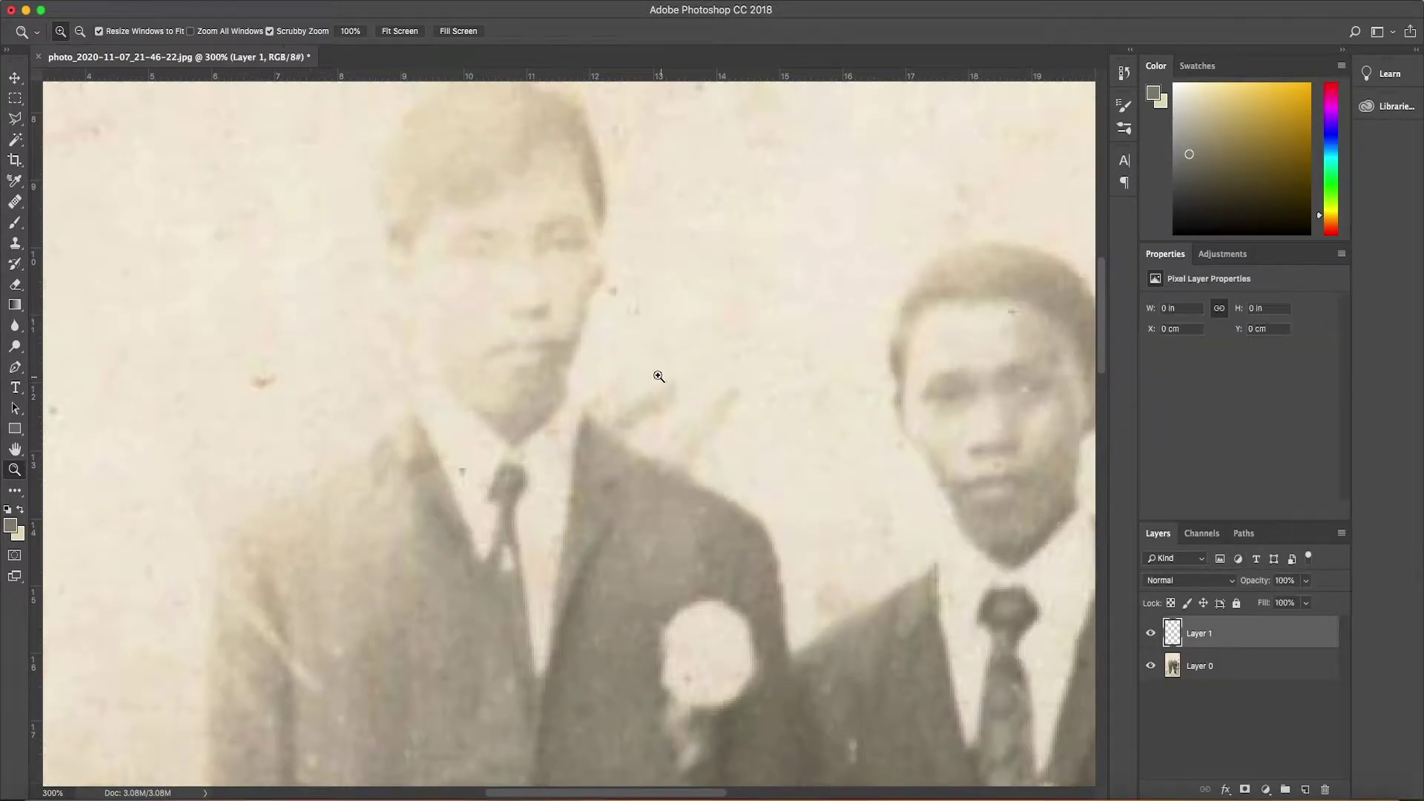
scroll(666, 378, up, 2)
- With a small soft round brush, dab sampled skin tones along the left man's face edge and cheek
click(16, 221)
click(78, 31)
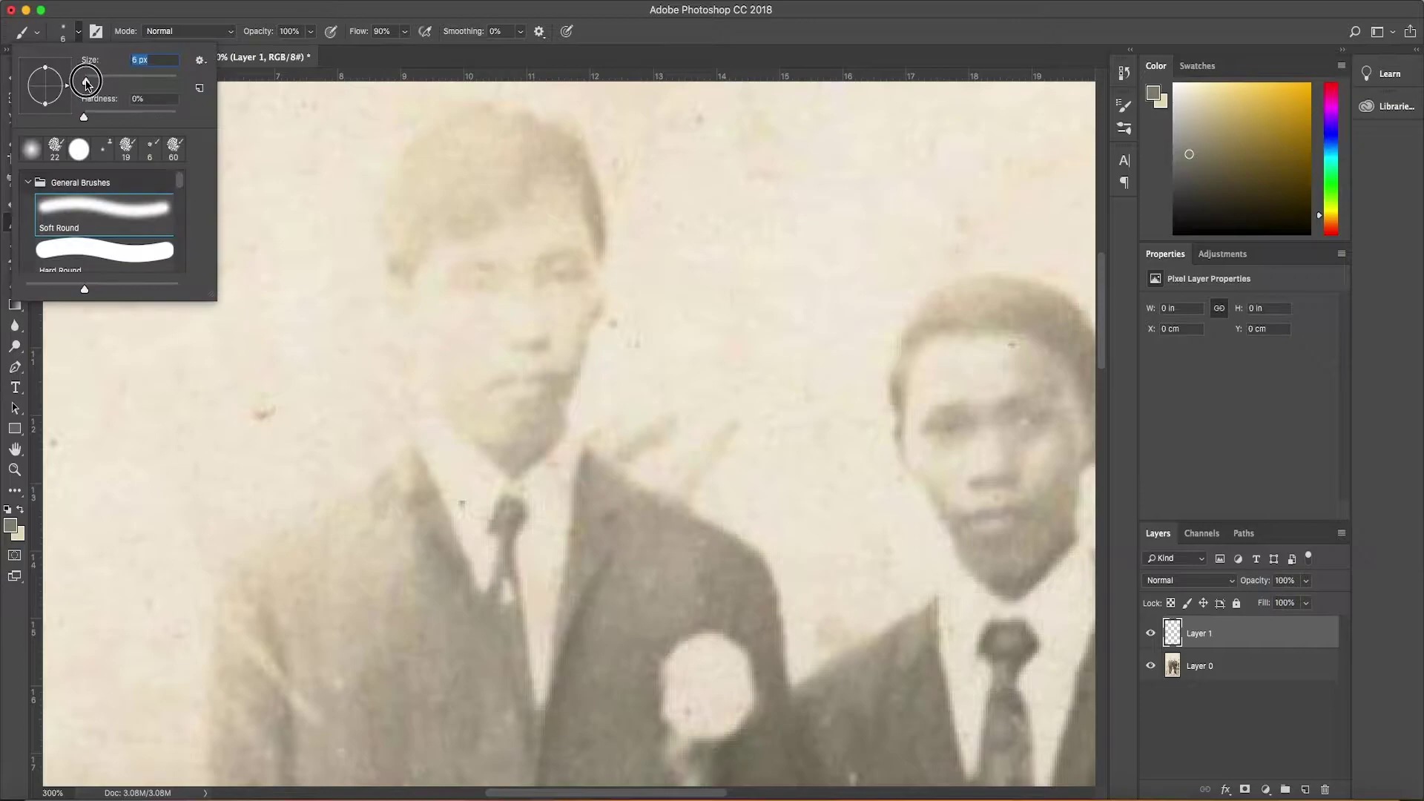
alt+click(430, 329)
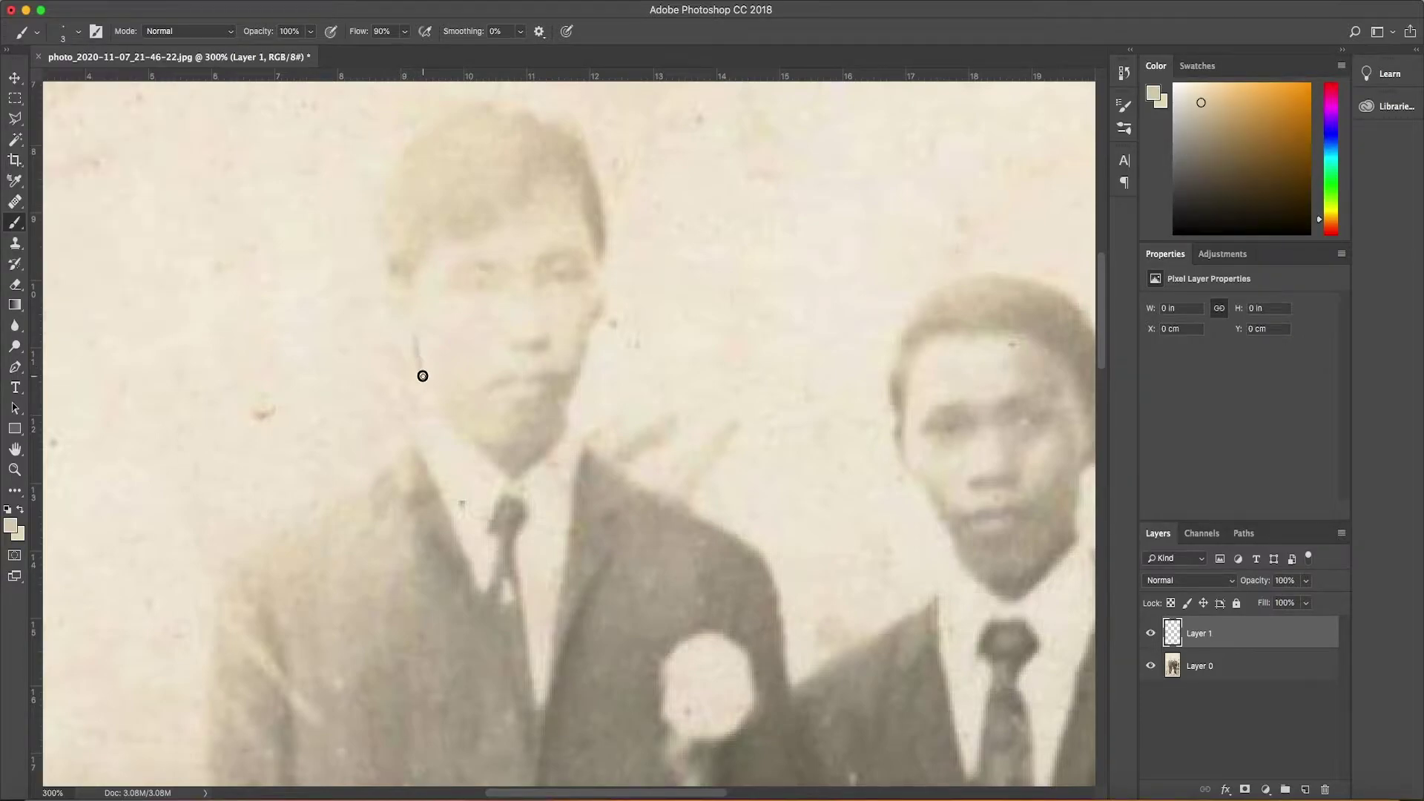
drag(436, 414, 416, 444)
alt+click(403, 357)
click(399, 350)
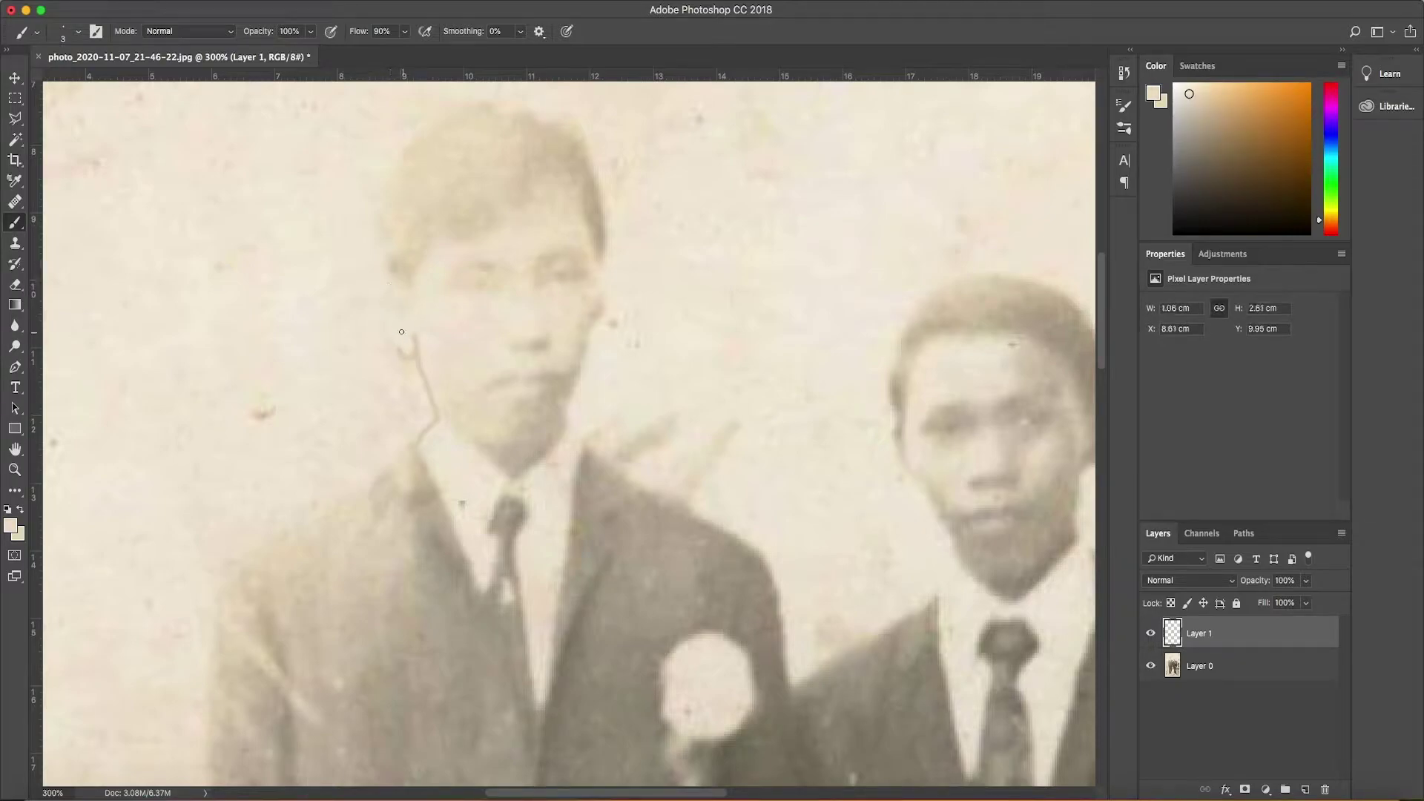
alt+click(404, 293)
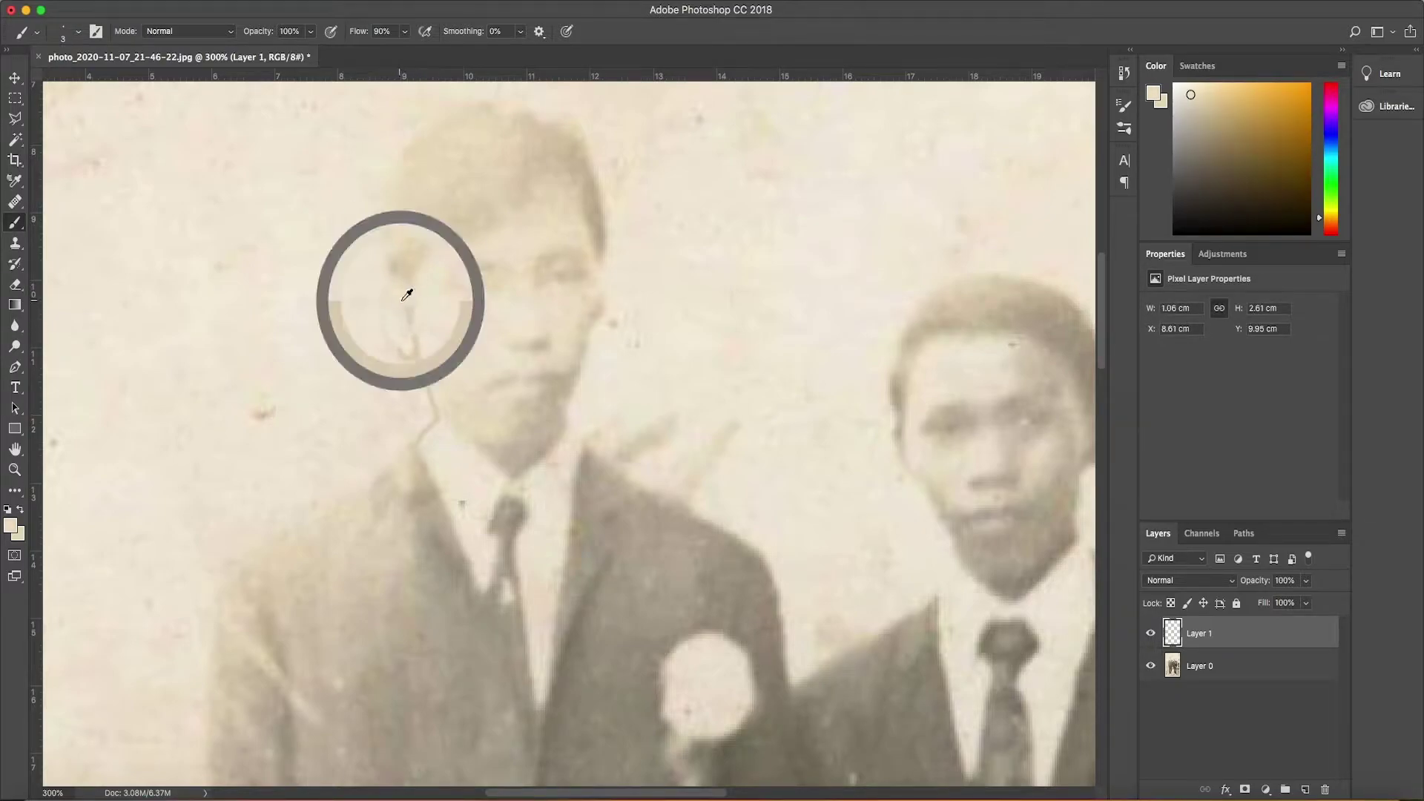
alt+click(406, 351)
alt+click(430, 406)
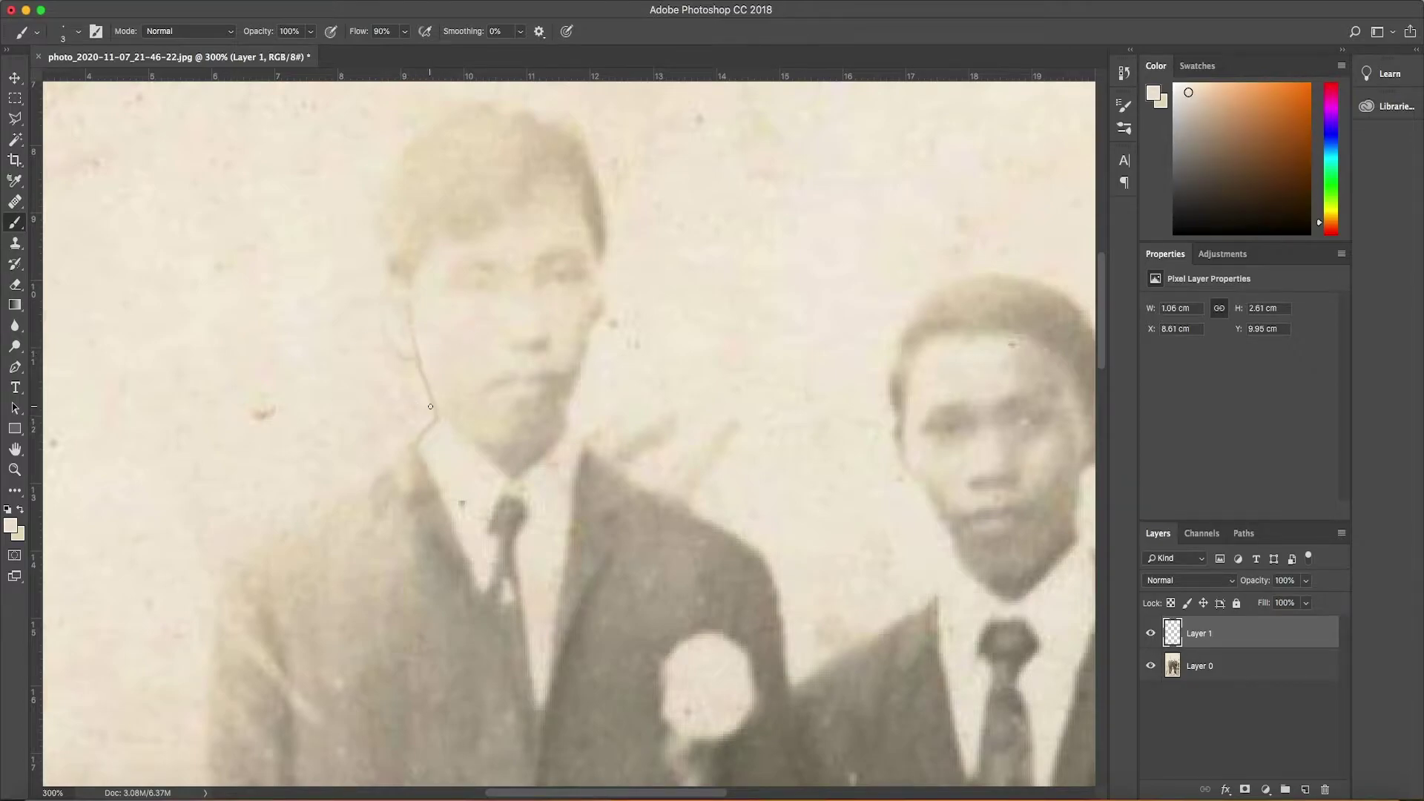
alt+click(430, 350)
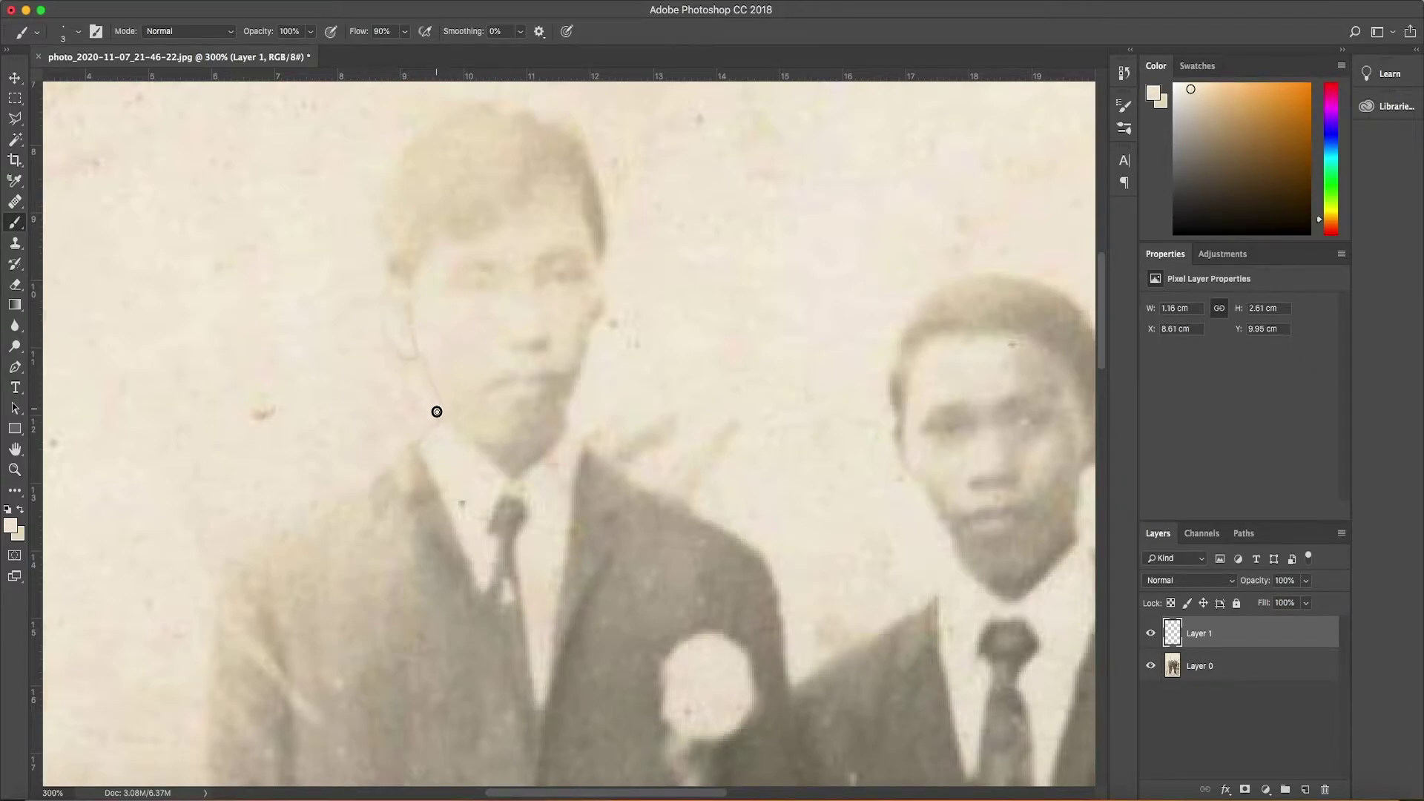
alt+click(423, 359)
click(447, 401)
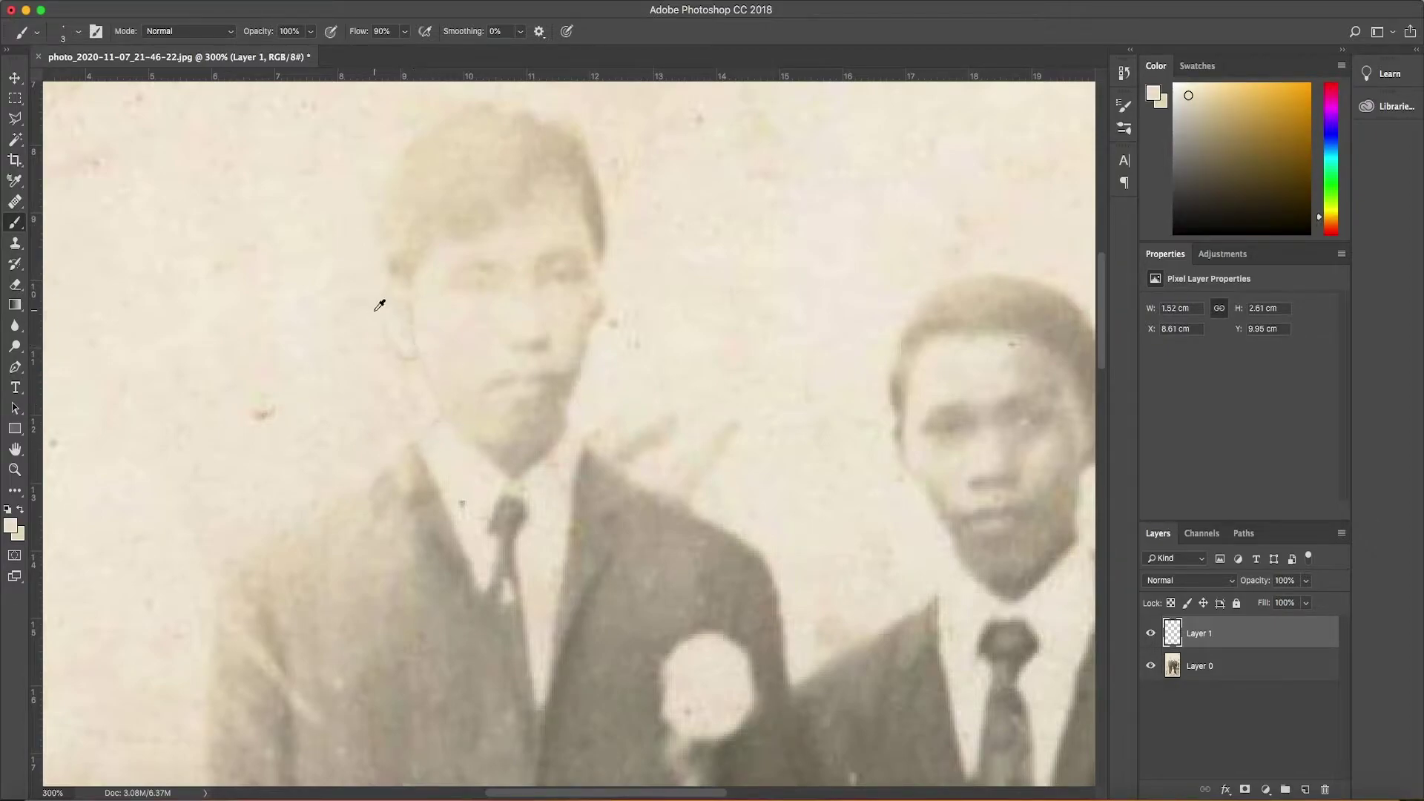
alt+click(406, 350)
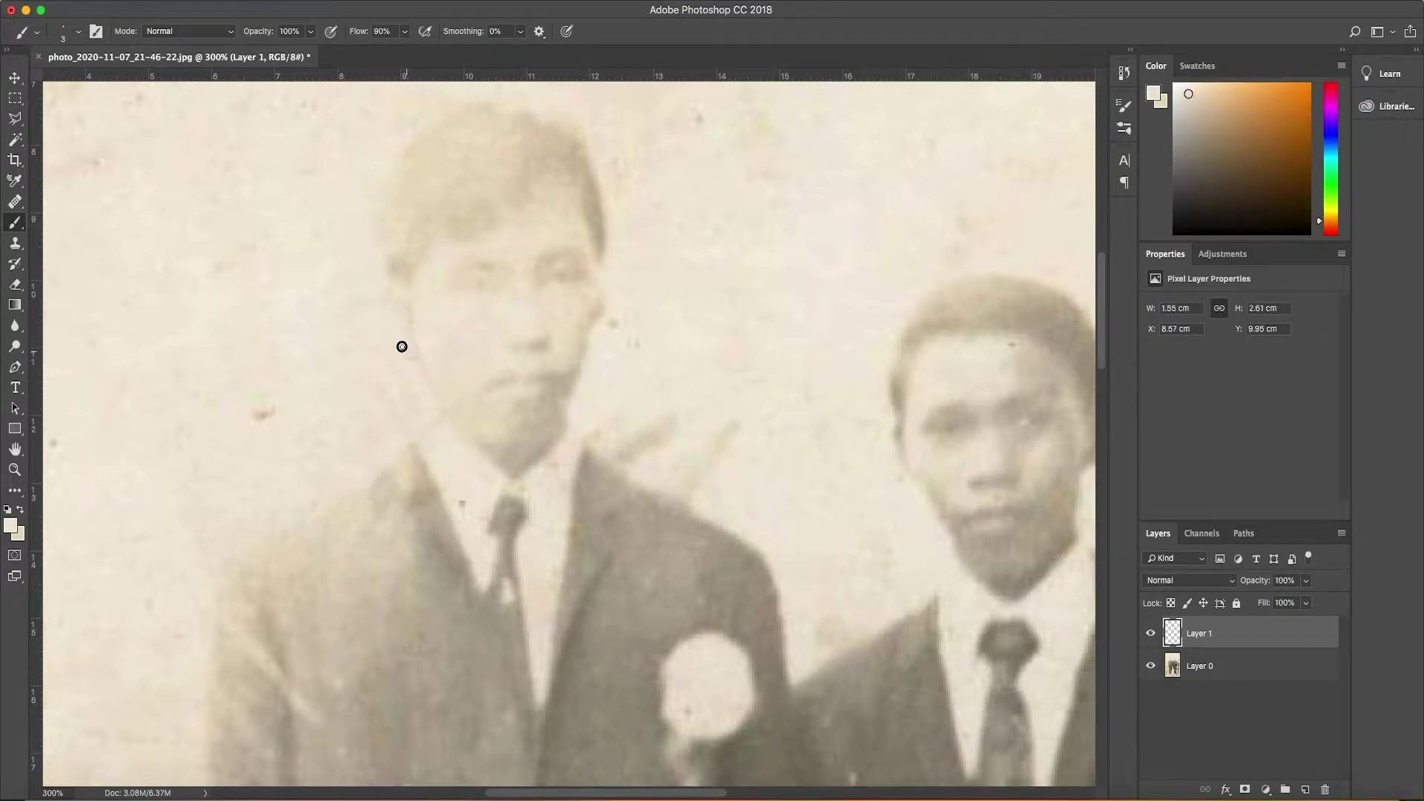
- Adjust the brush size and hardness and sample yellower tones along the hair edge
alt+click(386, 200)
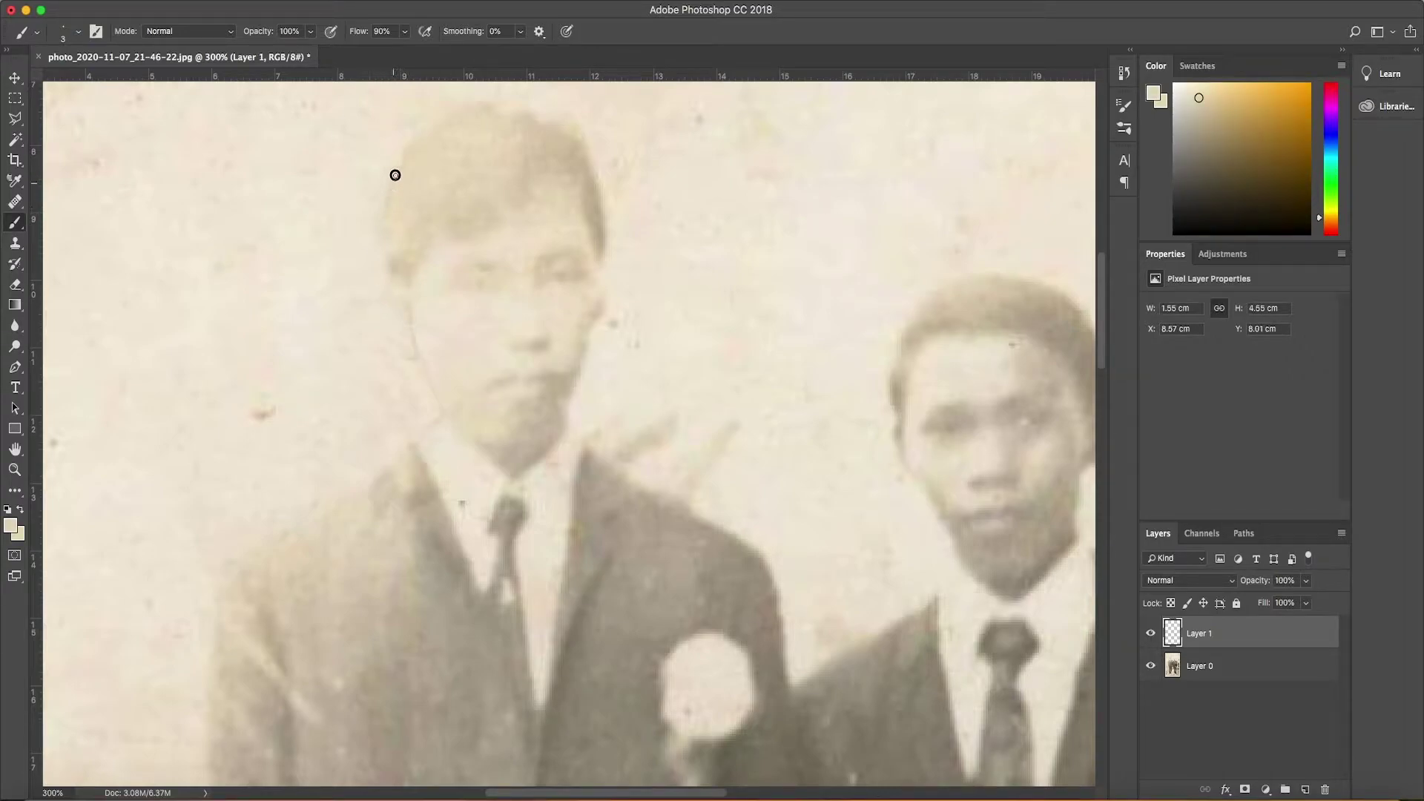
right_click(393, 247)
click(386, 217)
alt+click(387, 226)
alt+click(394, 190)
alt+click(390, 252)
alt+click(392, 238)
- Cover marks along the hairline and beside the face with lighter sampled tones
alt+click(583, 351)
alt+click(569, 404)
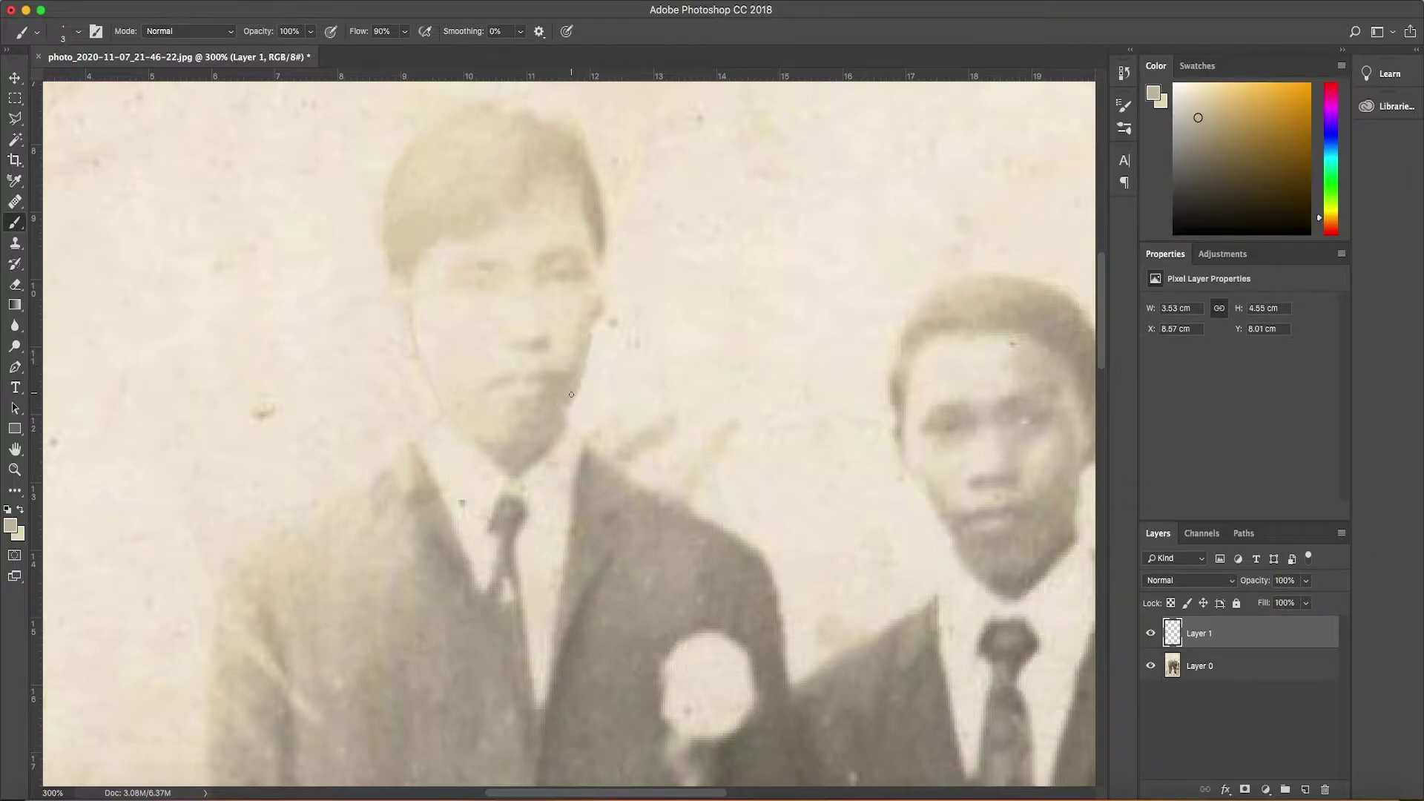
click(596, 333)
alt+click(586, 349)
alt+click(588, 377)
alt+click(605, 278)
click(611, 272)
alt+click(444, 386)
- Fit the whole photo on screen, then zoom in on the crease across the jackets
key(super+0)
key(z)
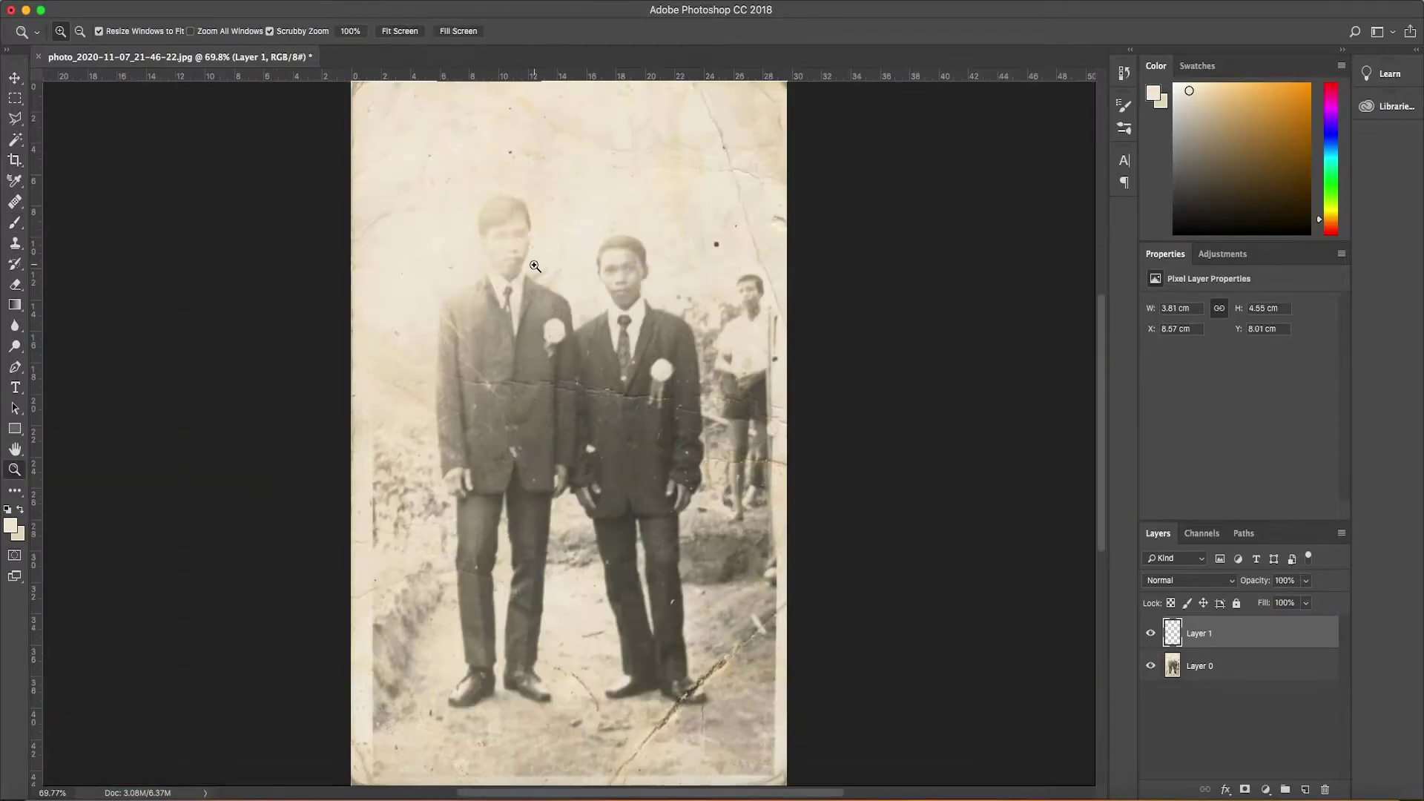
click(587, 363)
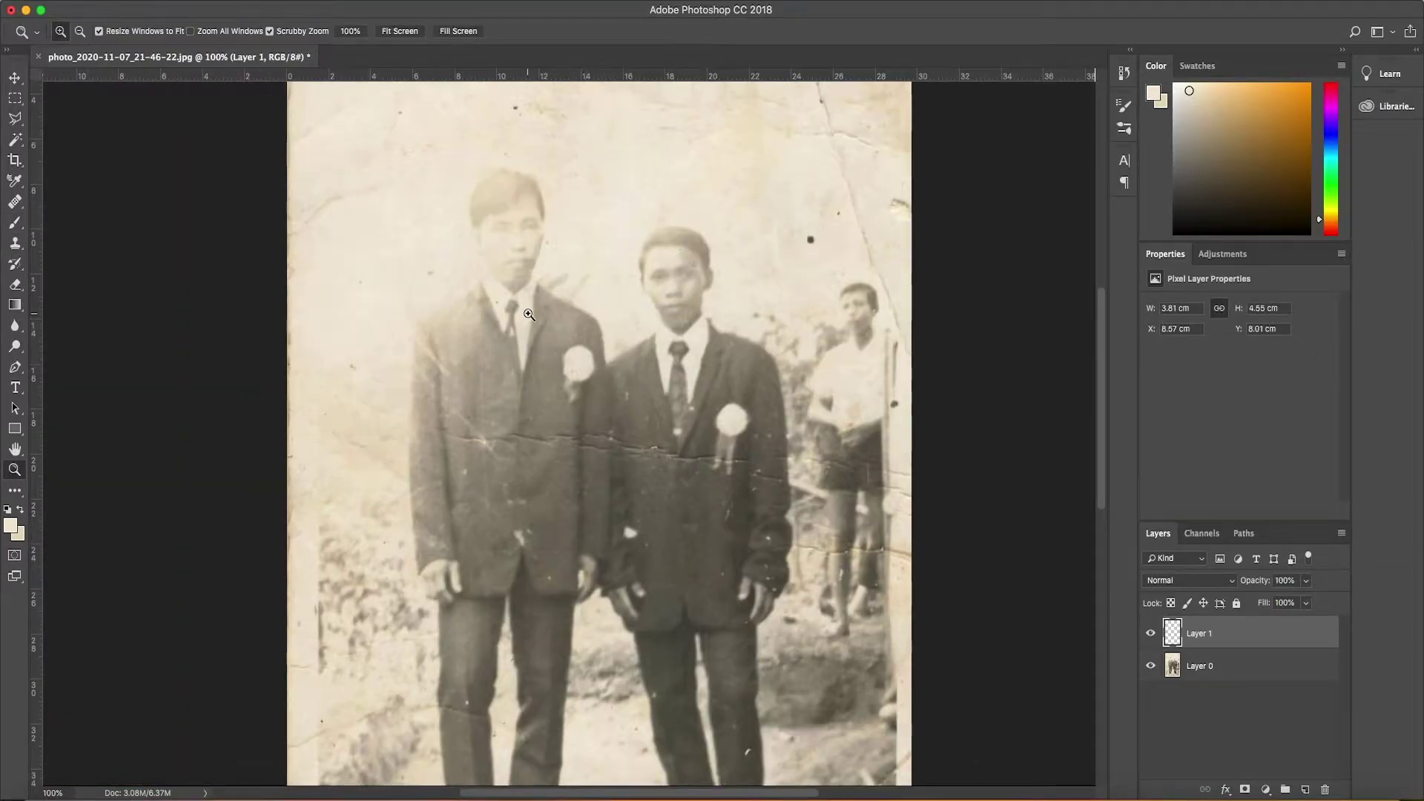
click(528, 315)
click(536, 409)
- Sample jacket grey and dab over light spots and the upper crack on the left jacket
key(b)
alt+click(621, 423)
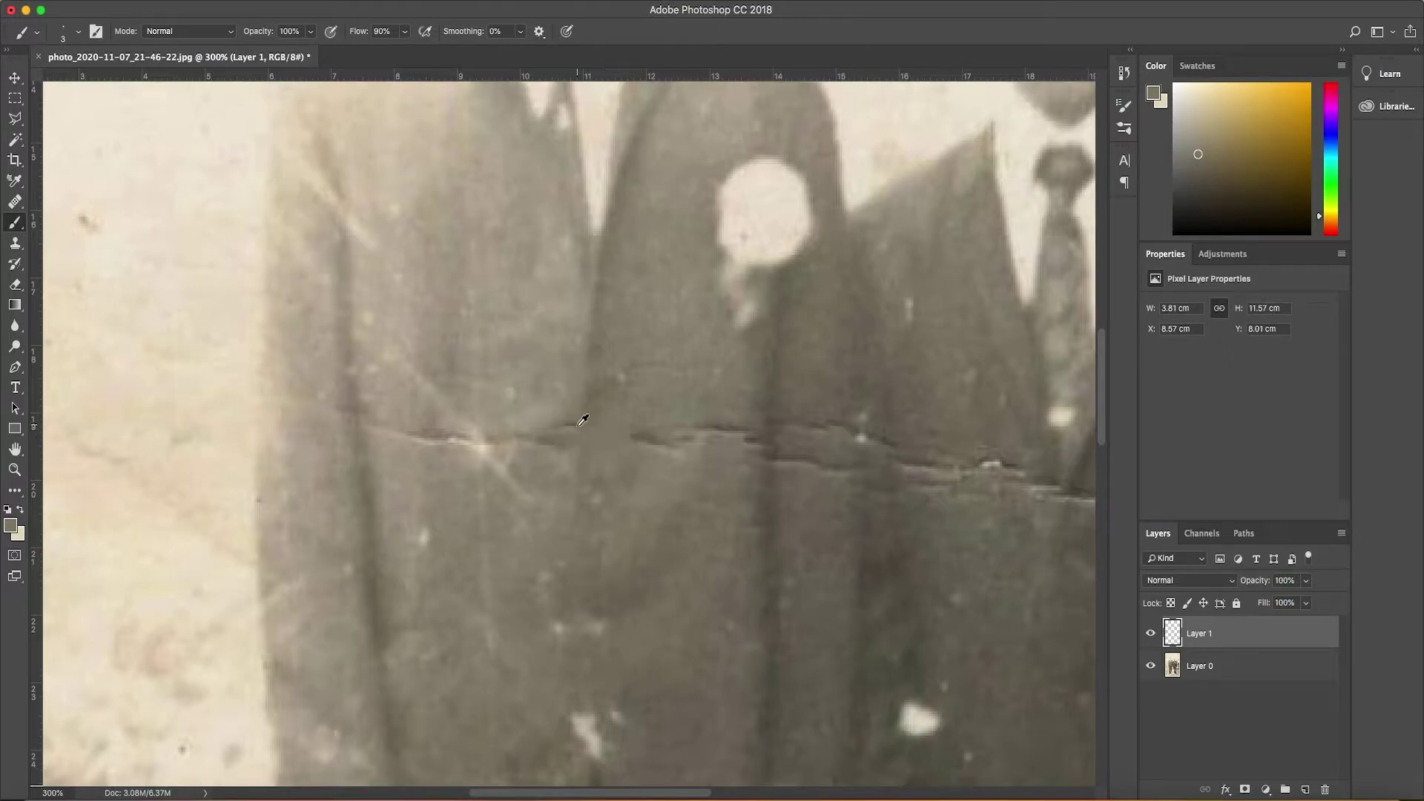
alt+click(595, 423)
click(596, 459)
alt+click(407, 428)
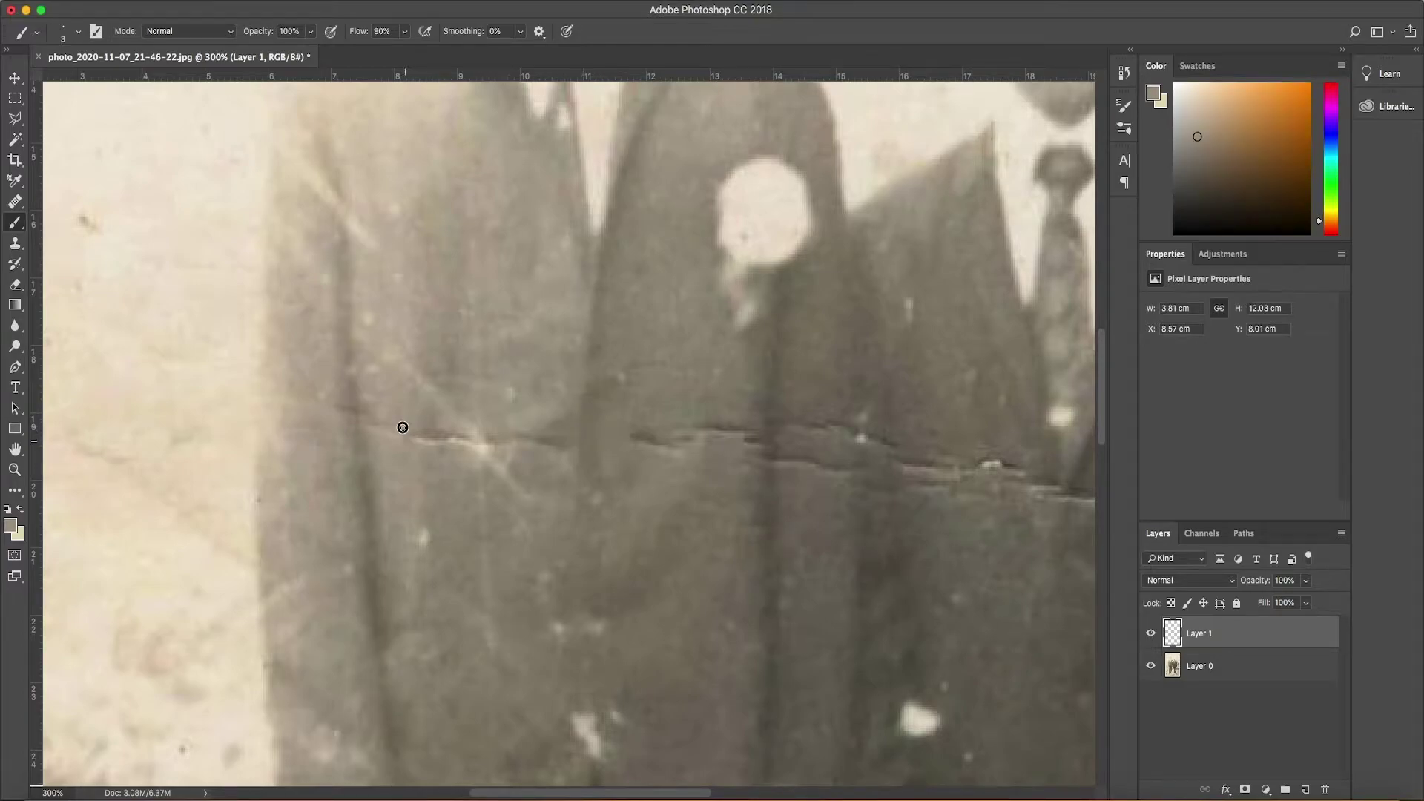
alt+click(379, 369)
click(361, 325)
alt+click(408, 388)
alt+click(370, 236)
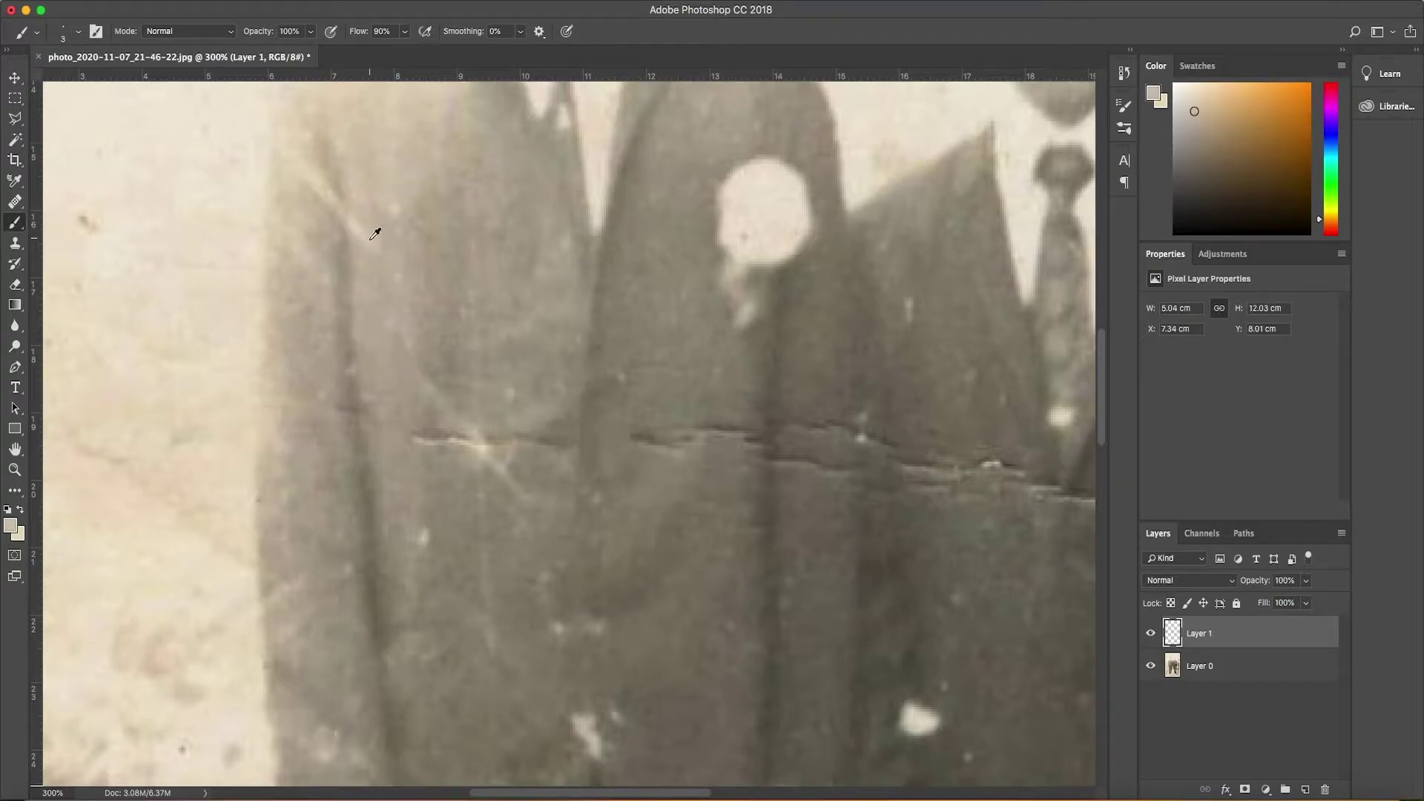
alt+click(339, 226)
click(310, 164)
click(305, 180)
- Paint jacket grey over marks lower on the jacket and scratches near the hem
scroll(305, 519, down, 1)
scroll(305, 519, down, 5)
alt+click(278, 502)
click(282, 500)
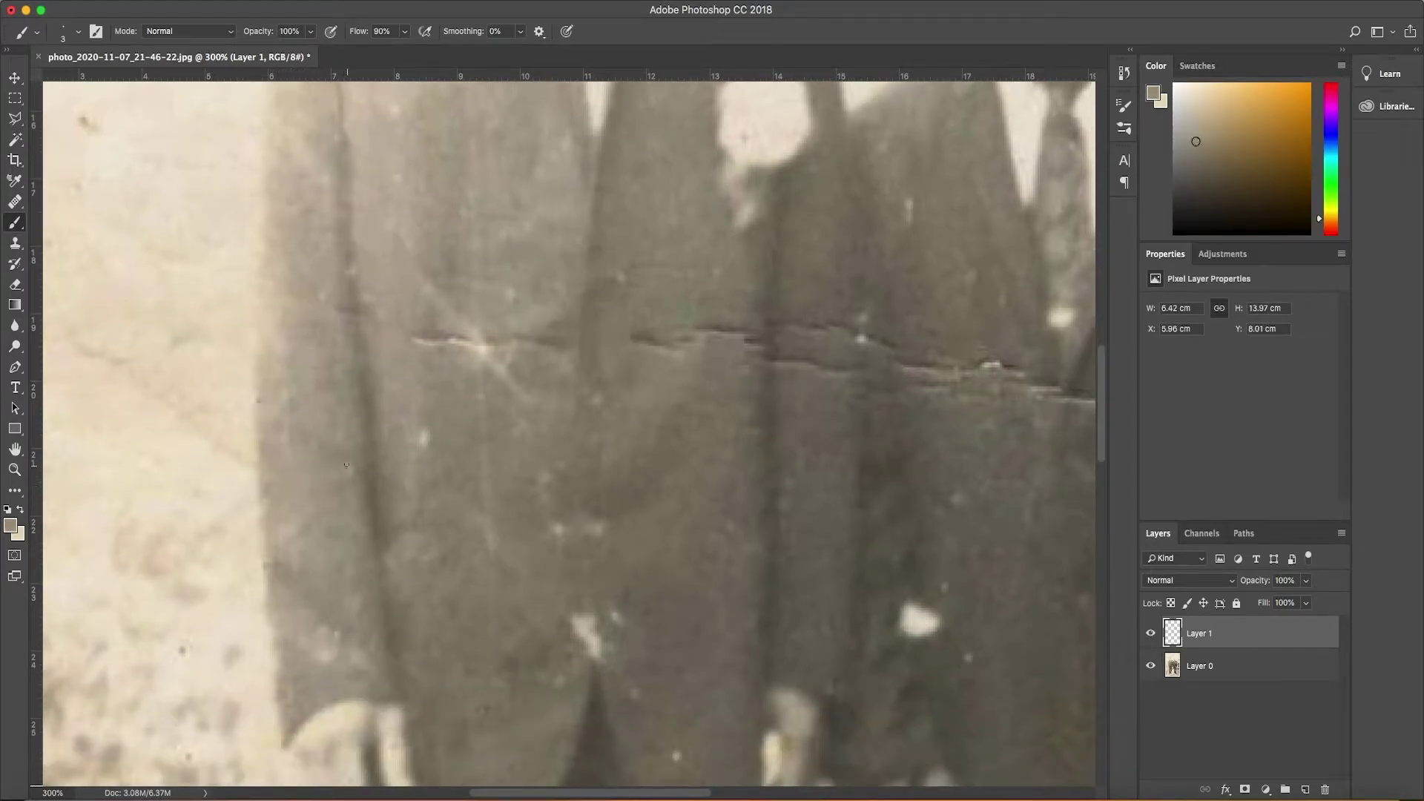
scroll(347, 636, down, 1)
alt+click(347, 636)
click(326, 604)
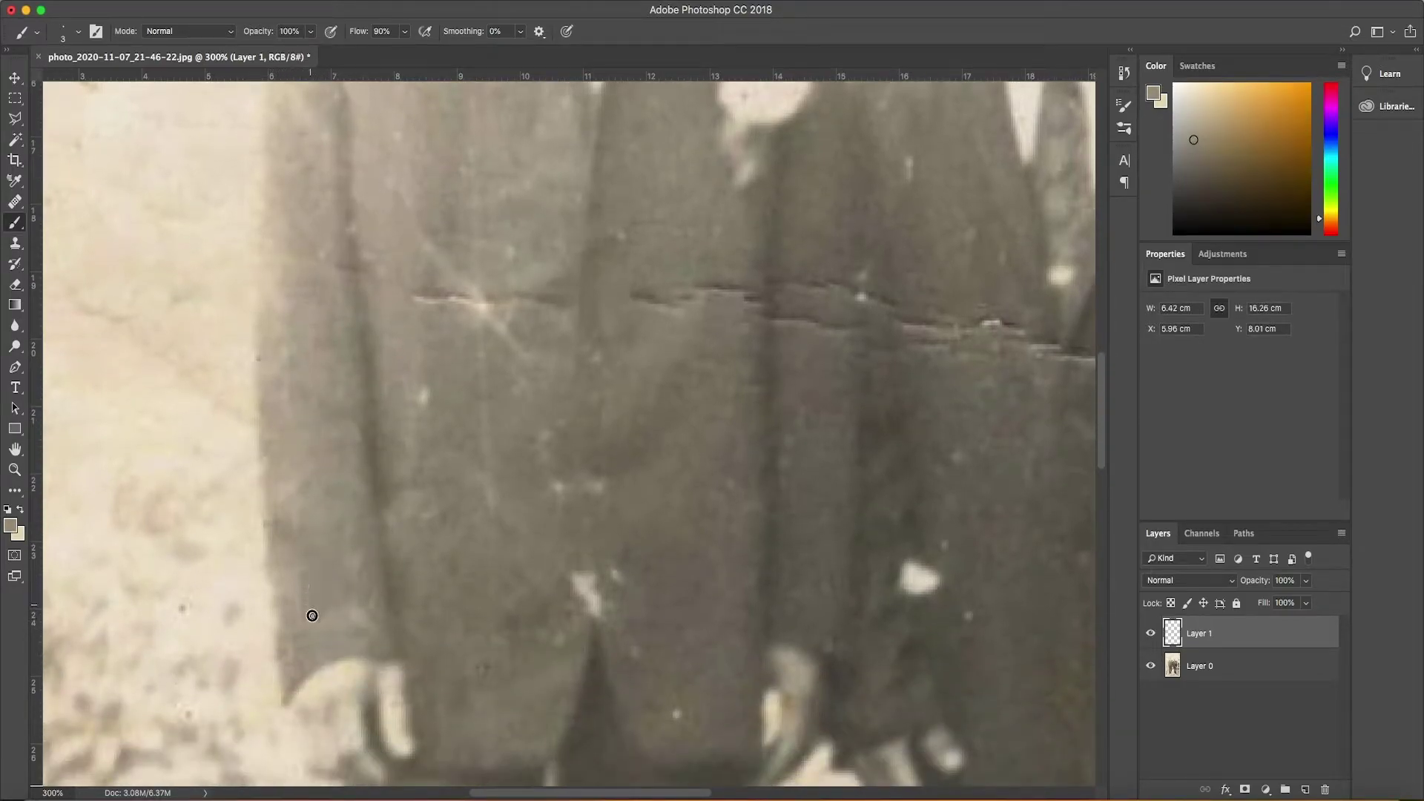
alt+click(297, 570)
alt+click(301, 558)
click(316, 614)
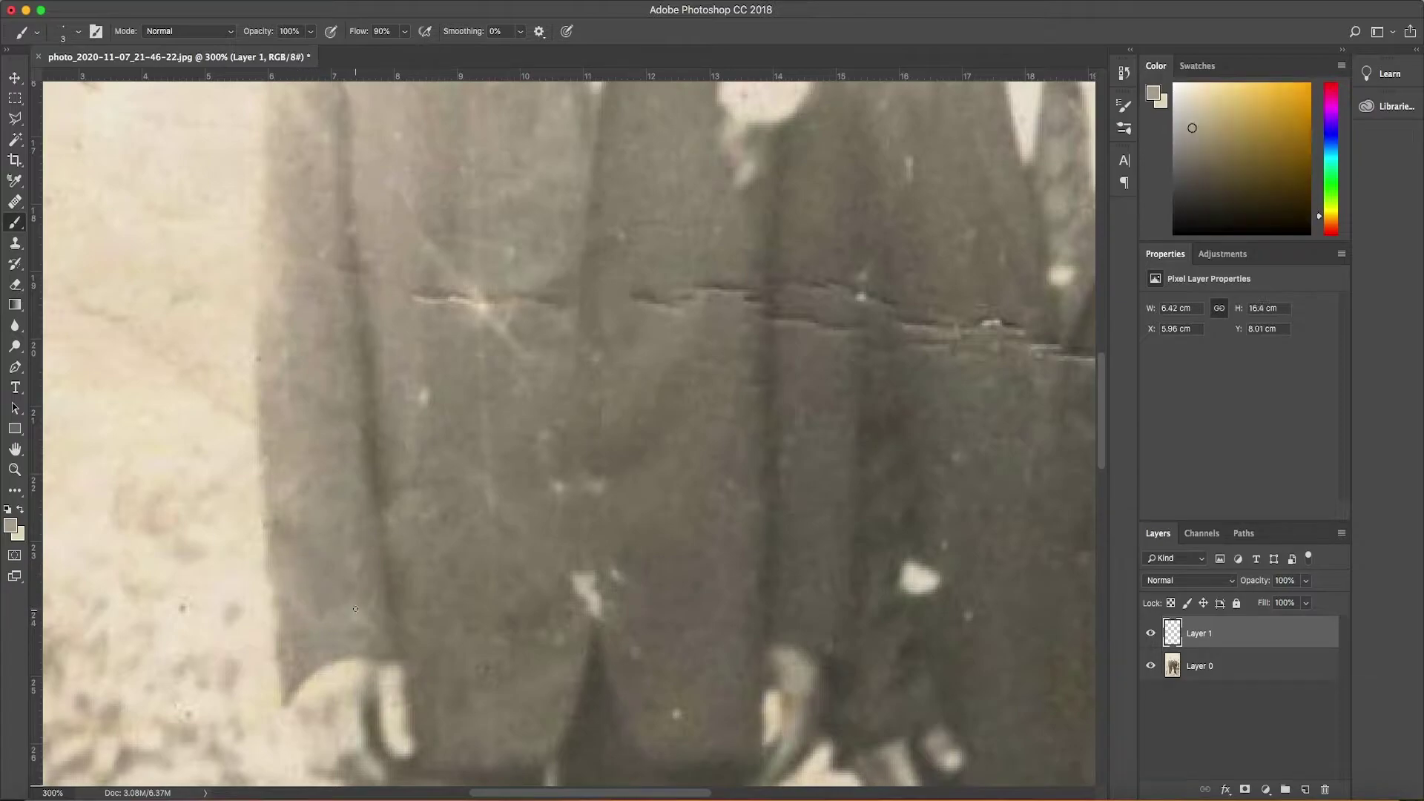
- Enlarge the brush and cover the remaining light marks near the jacket hem
right_click(356, 564)
key(bracketright)
key(bracketright)
key(bracketright)
key(Escape)
alt+click(341, 575)
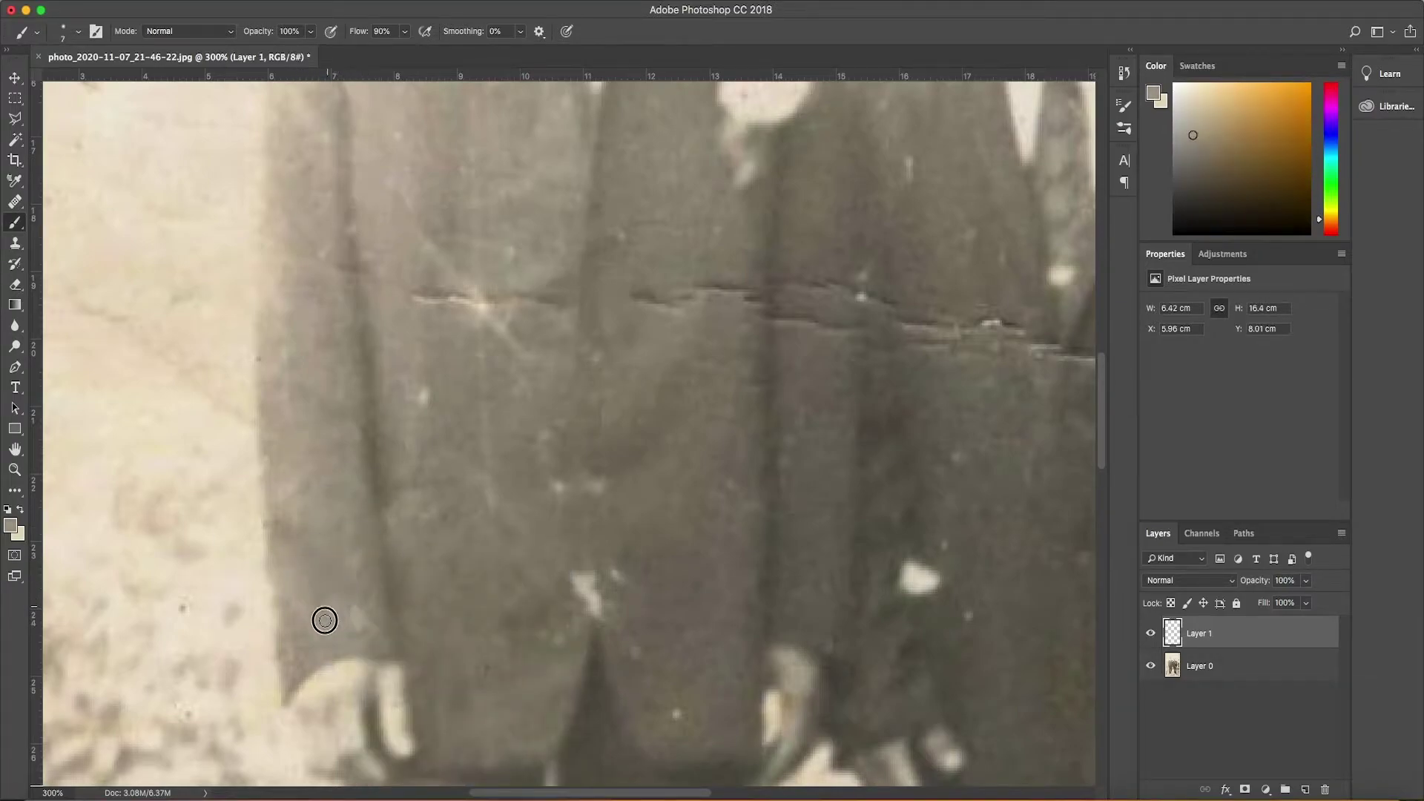
alt+click(302, 581)
alt+click(356, 625)
alt+click(359, 567)
alt+click(427, 397)
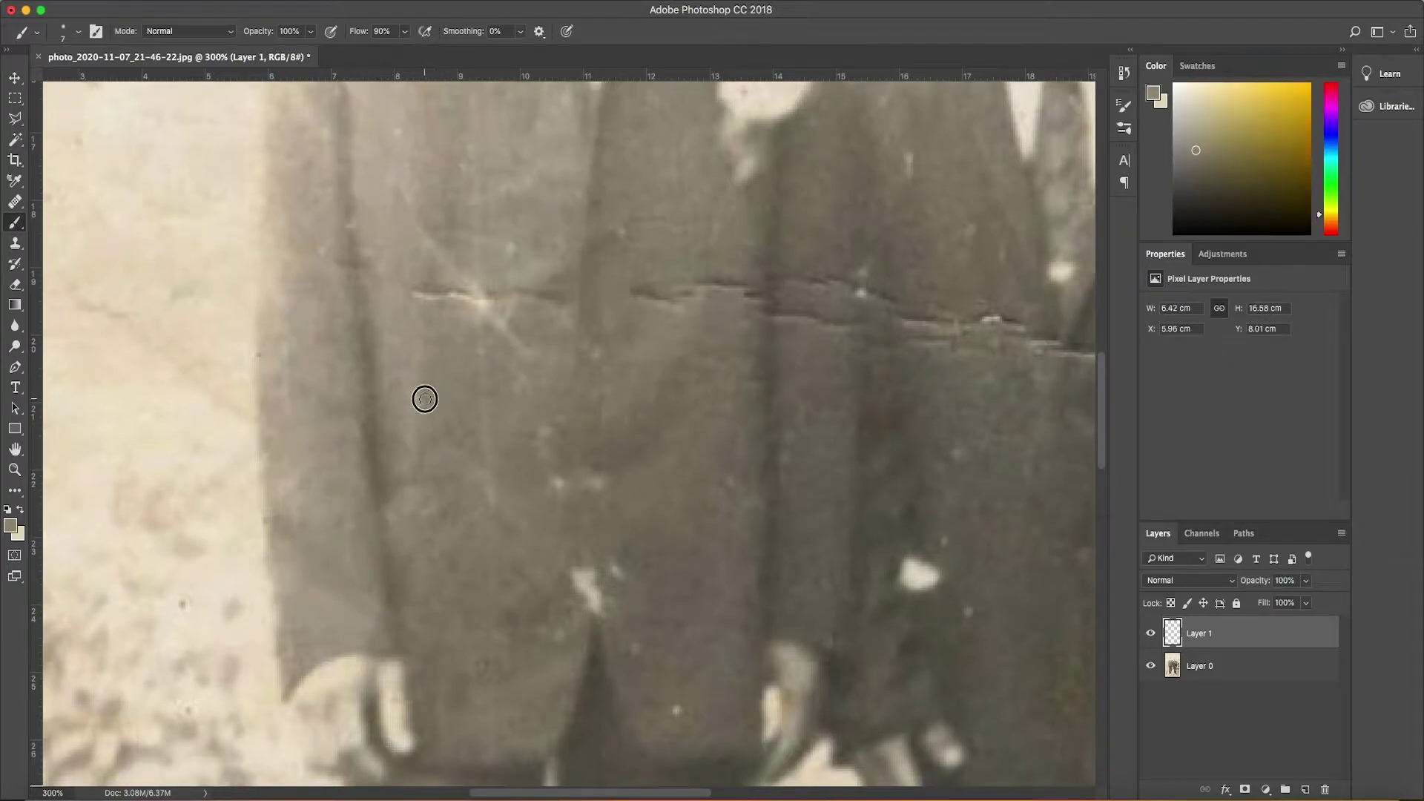
- Paint sampled jacket grey over the horizontal crack running across the jacket
scroll(519, 334, up, 1)
drag(646, 323, 756, 300)
alt+click(668, 292)
alt+click(675, 339)
alt+click(456, 319)
drag(463, 319, 578, 313)
- Cover the light crack near the lapel and remaining scratches with nearby jacket tones
alt+click(445, 302)
drag(456, 315, 416, 315)
alt+click(429, 299)
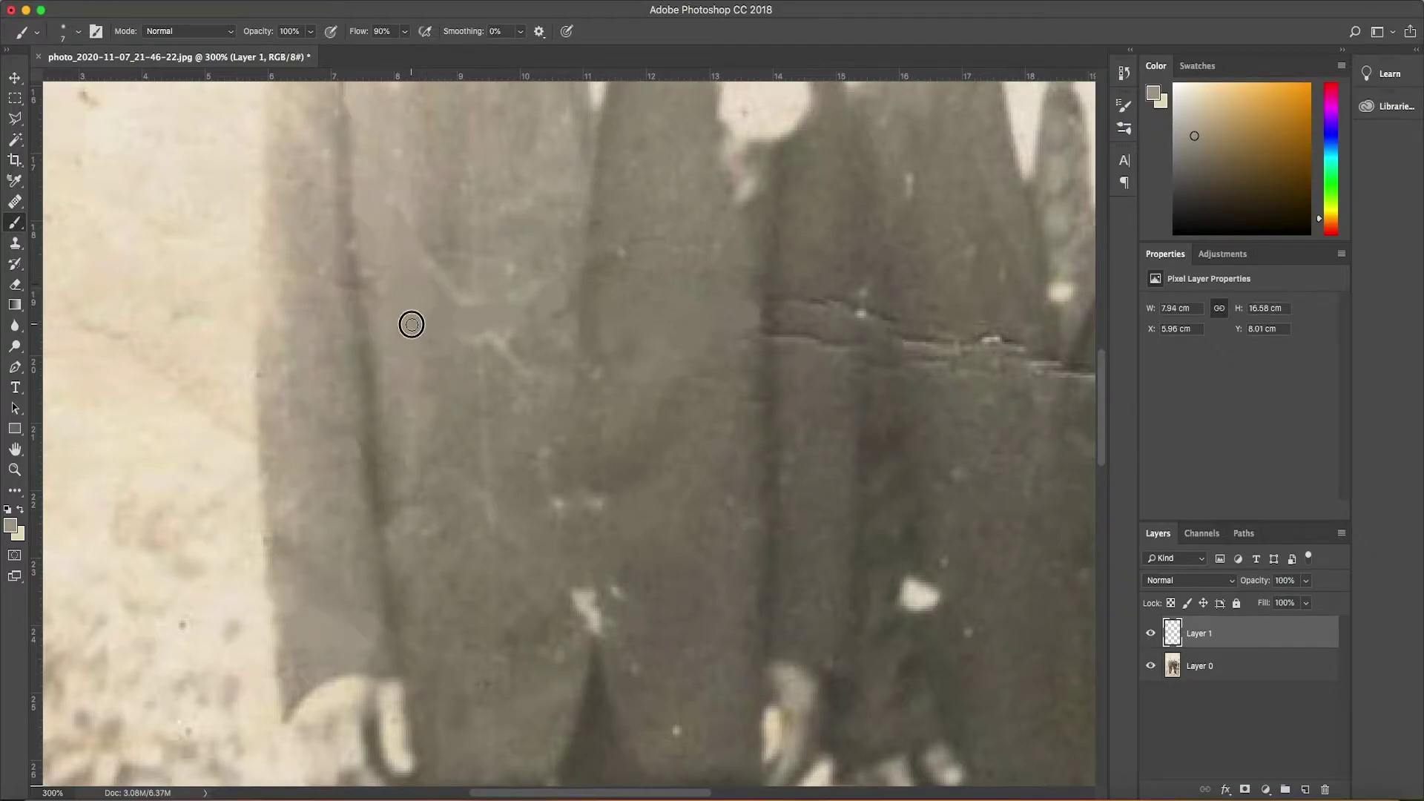
alt+click(442, 321)
alt+click(492, 504)
drag(512, 337, 502, 340)
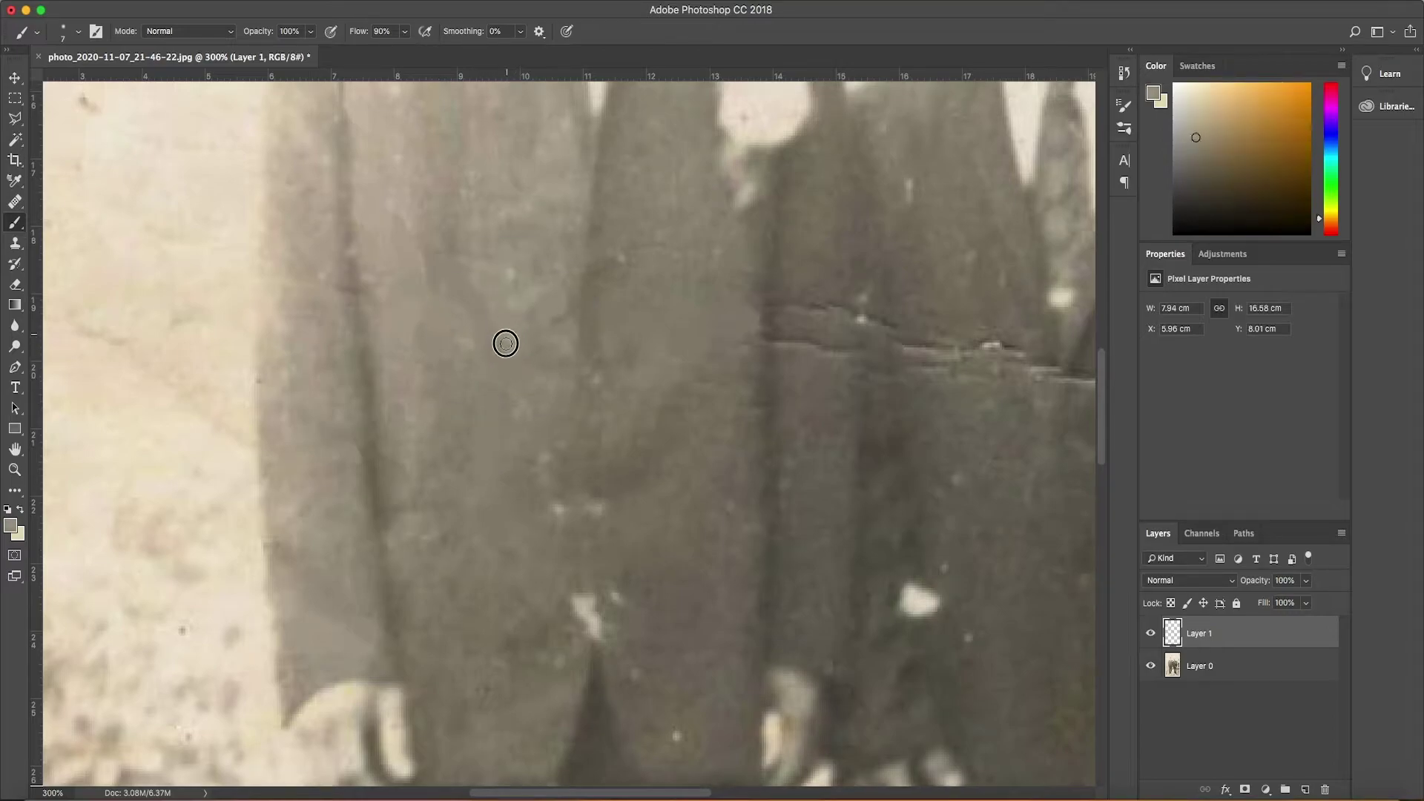
alt+click(488, 301)
alt+click(435, 301)
- Try the Clone Stamp with a clone source set on the jacket, then return to the Brush
key(s)
right_click(445, 330)
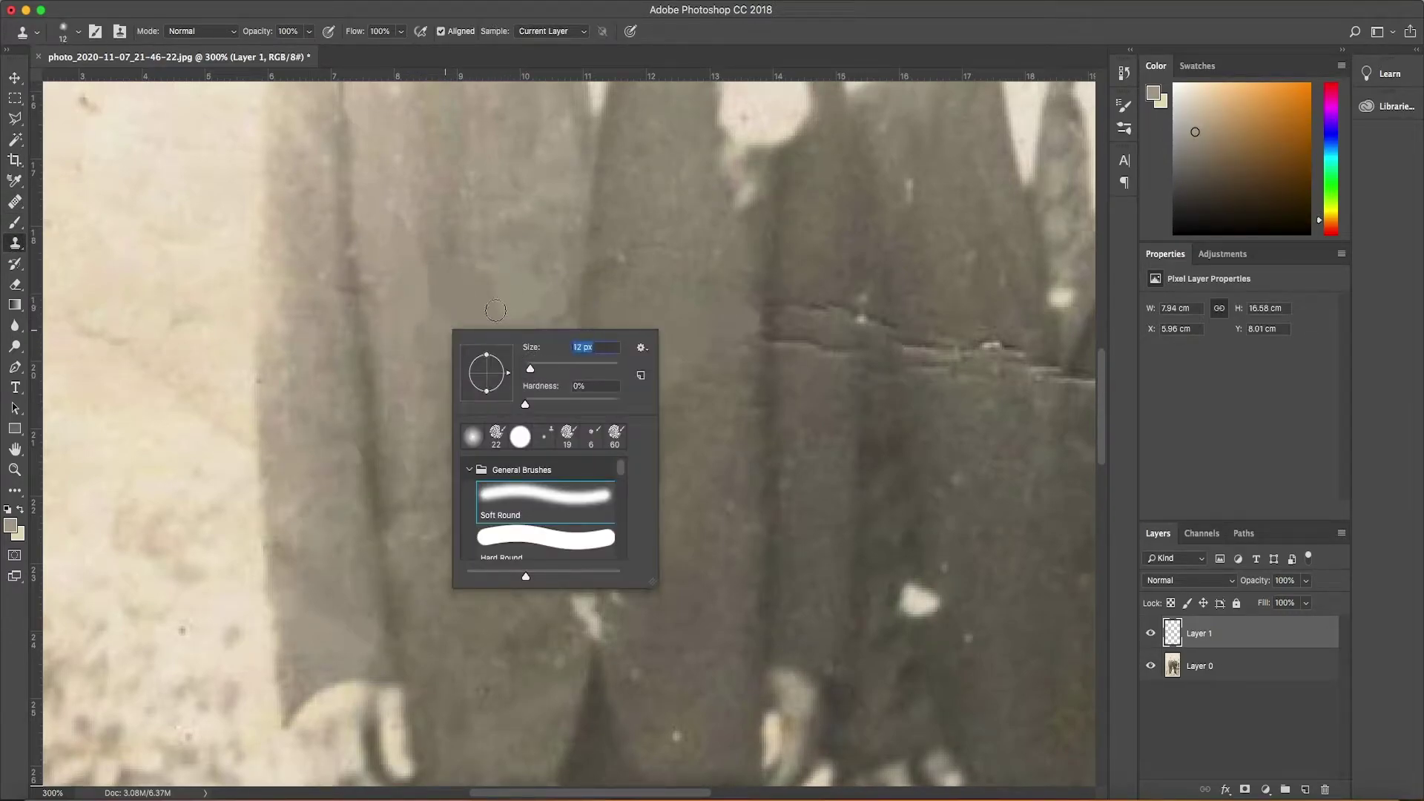
key(Return)
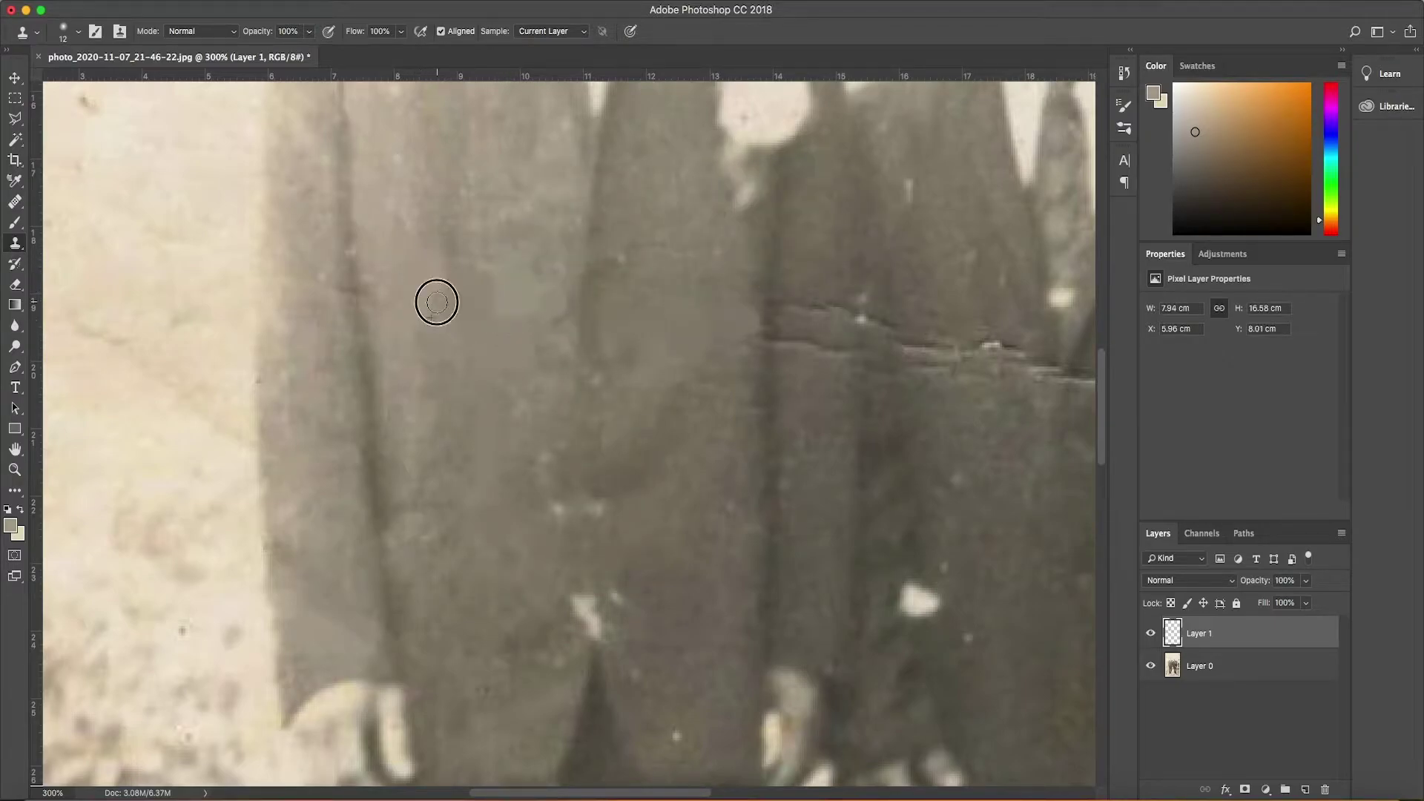
click(417, 298)
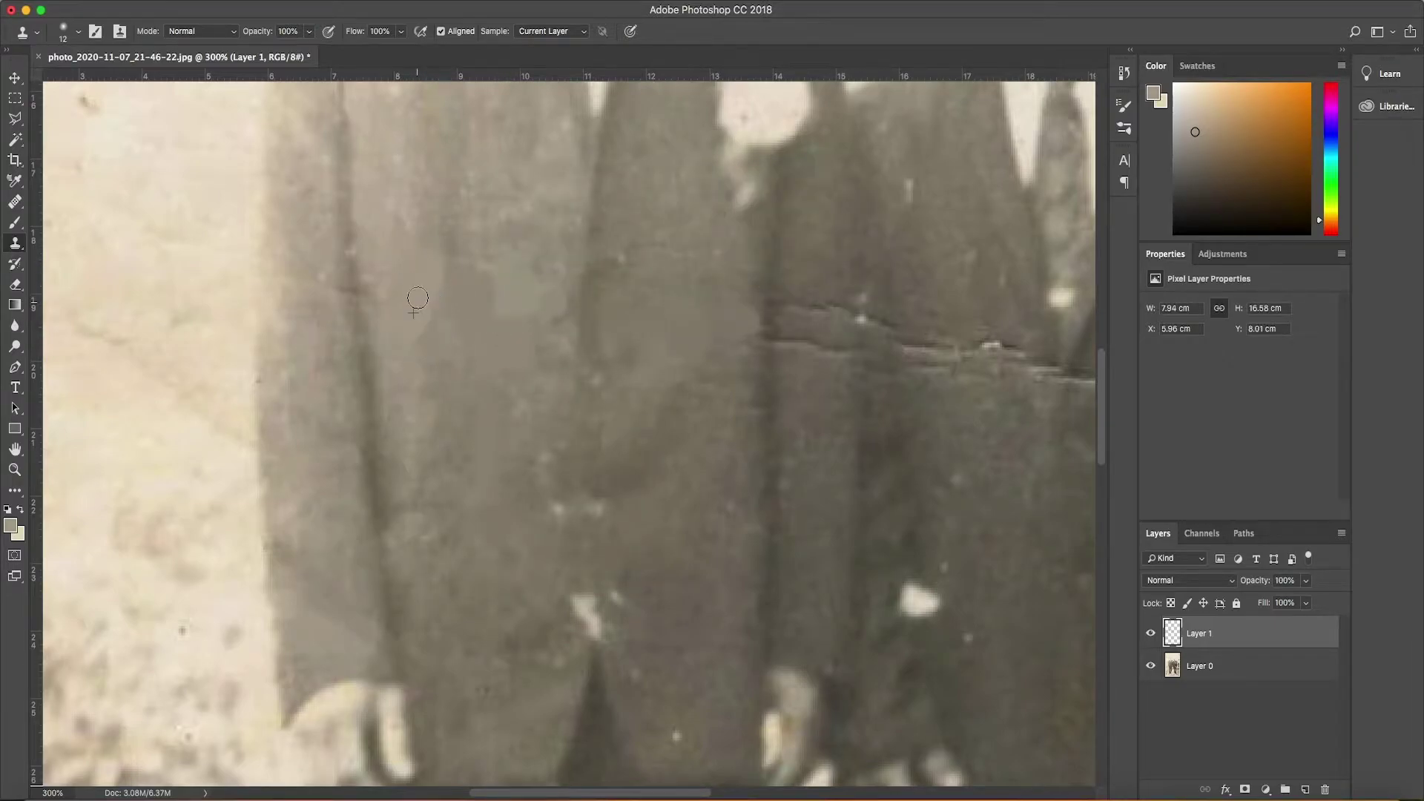
click(15, 223)
- Sample the coat's dark grey and paint over the white speck lower on the coat
alt+click(546, 467)
alt+click(592, 519)
scroll(591, 519, down, 1)
mouse_move(589, 596)
mouse_down()
mouse_move(603, 629)
mouse_move(578, 604)
mouse_move(597, 630)
mouse_up()
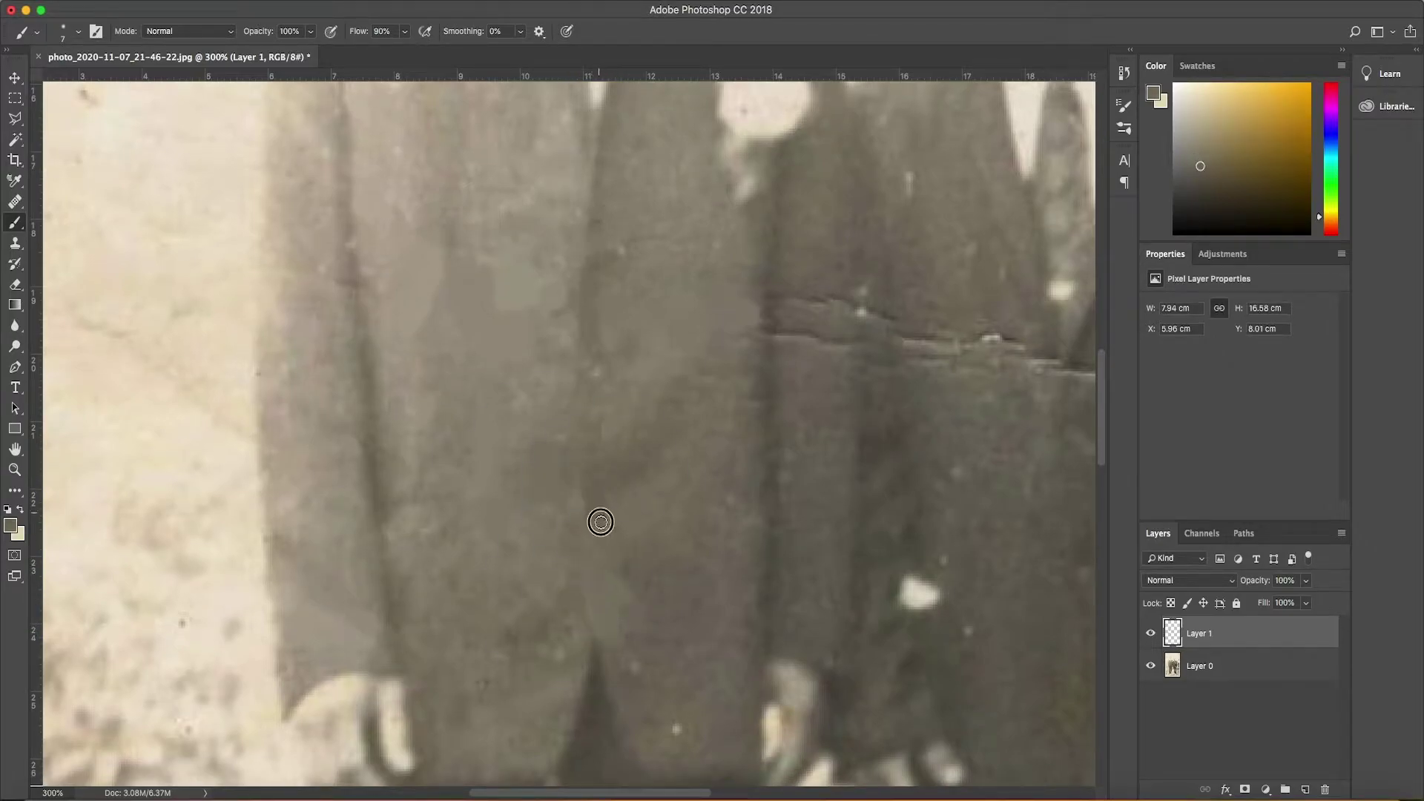
scroll(623, 483, down, 1)
alt+click(449, 215)
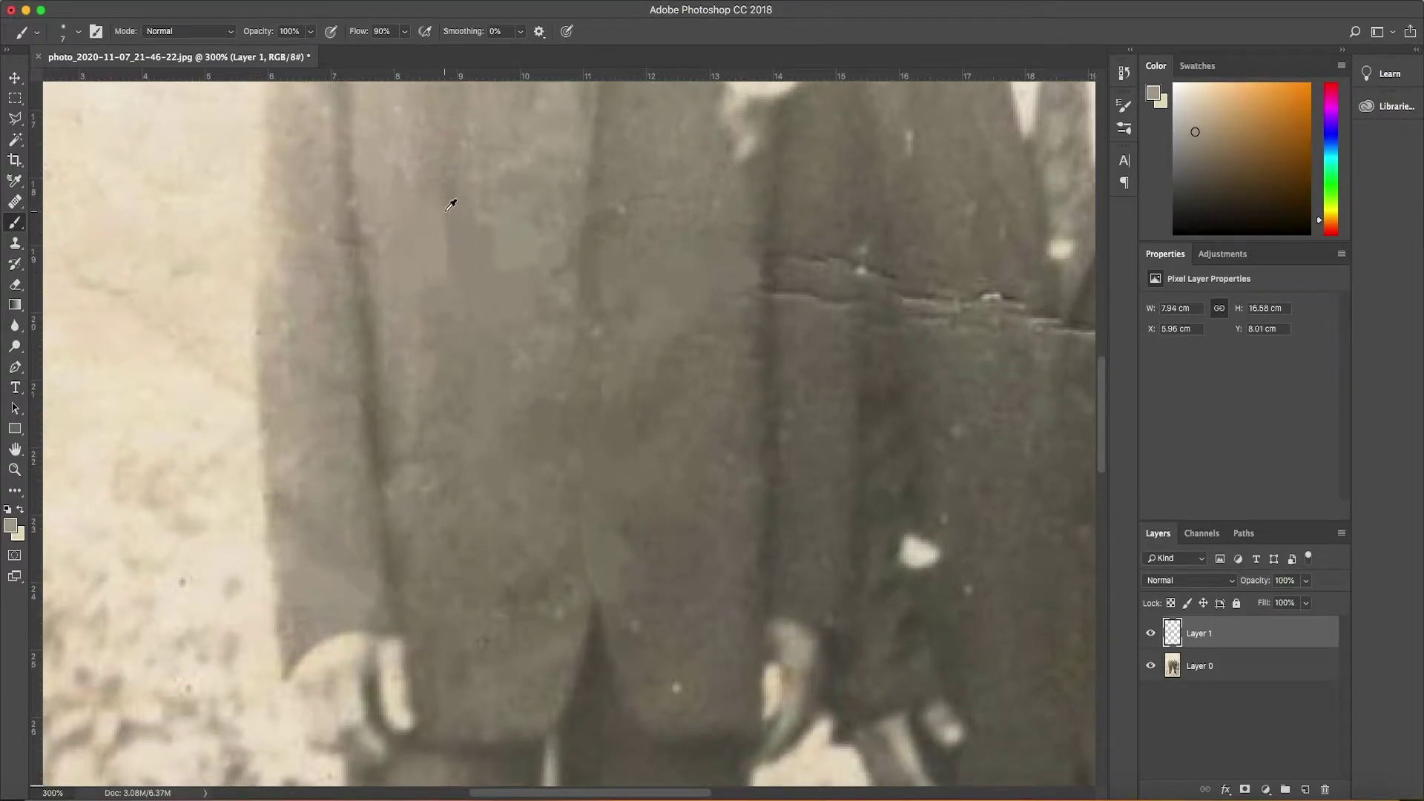
scroll(621, 425, down, 1)
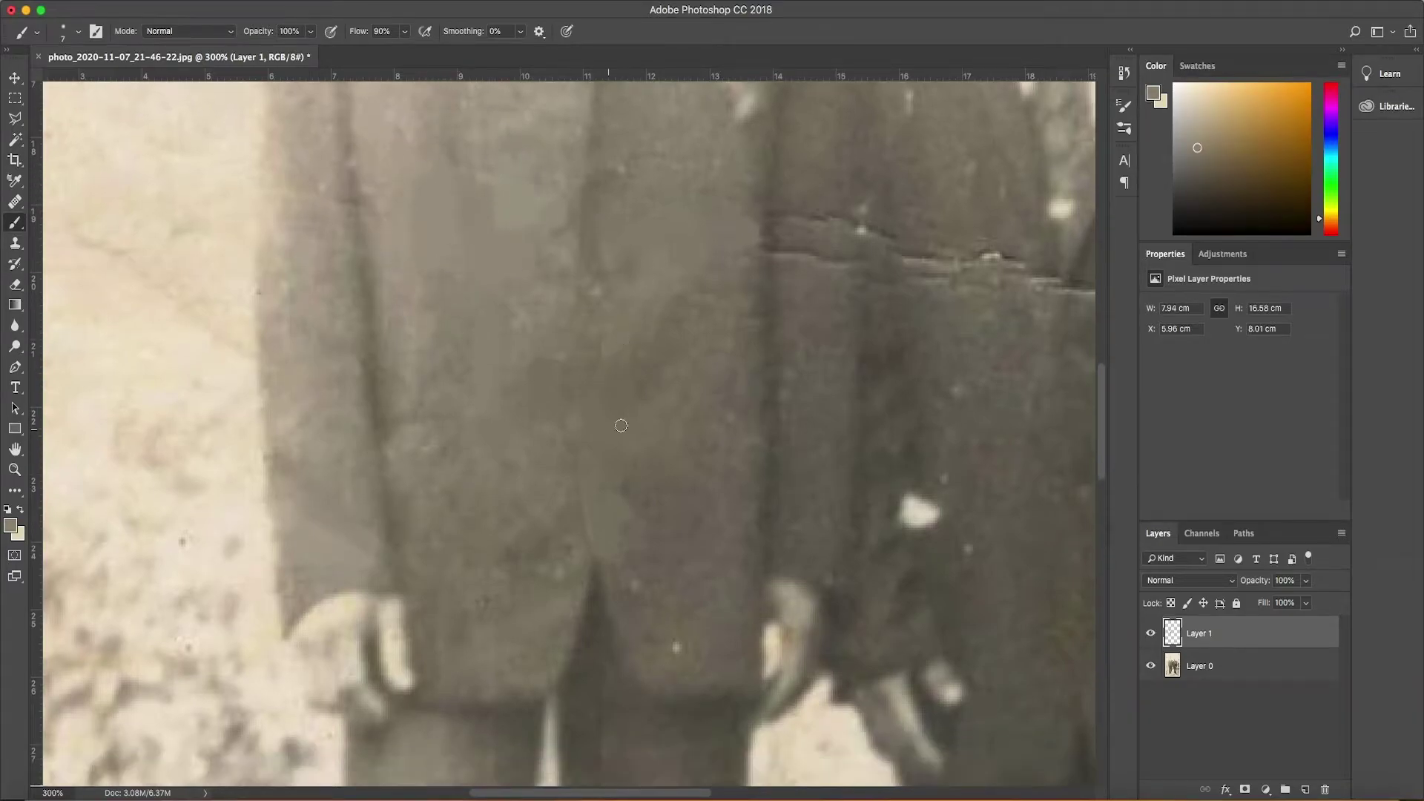
scroll(621, 425, down, 1)
- Cover the white speck on the right-hand jacket with a sampled neighbouring colour
alt+click(936, 463)
drag(936, 467, 915, 490)
alt+click(941, 452)
alt+click(949, 335)
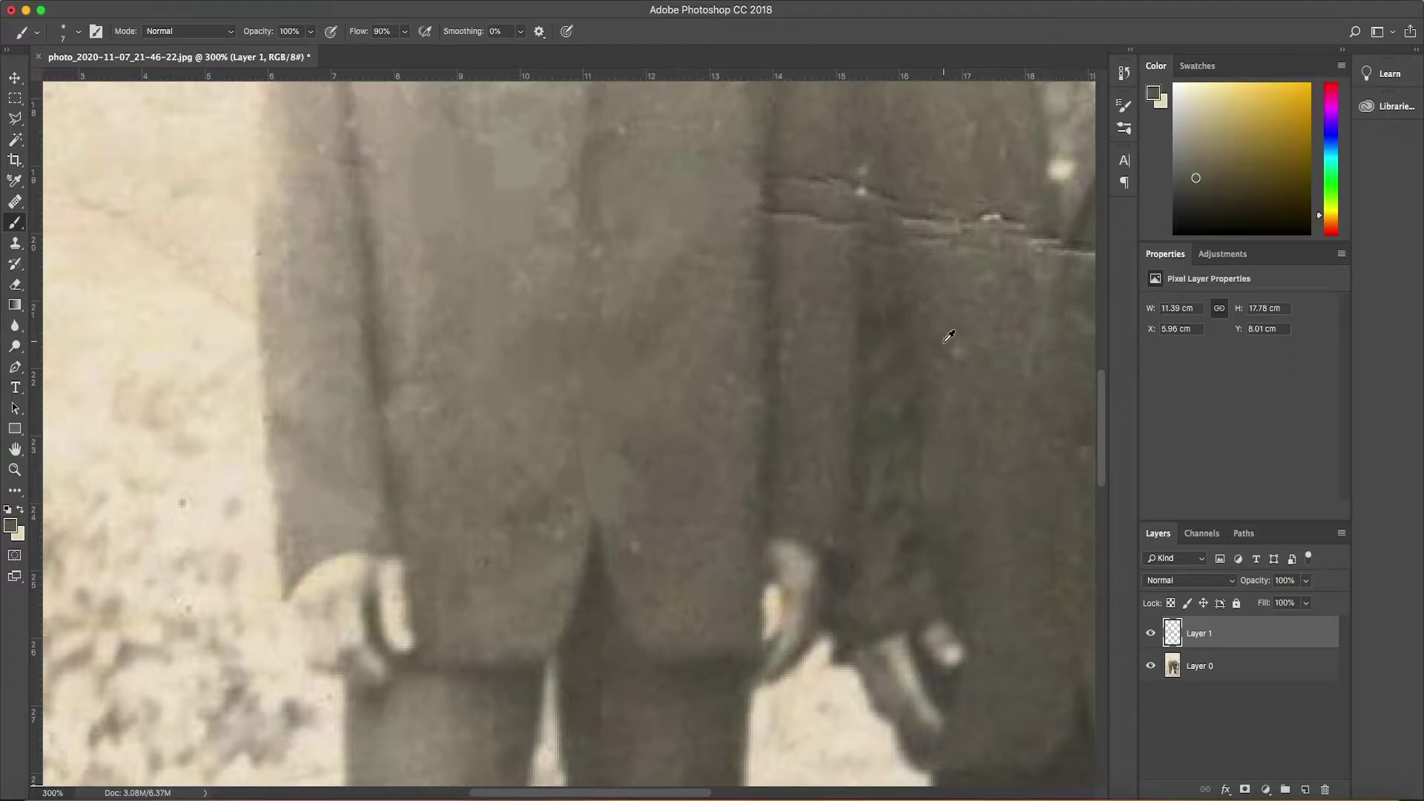
scroll(949, 335, up, 1)
- Paint a dark vertical stroke over the crease where the two jackets meet
alt+click(799, 219)
scroll(797, 209, up, 1)
alt+click(865, 238)
alt+click(852, 289)
drag(845, 222, 864, 281)
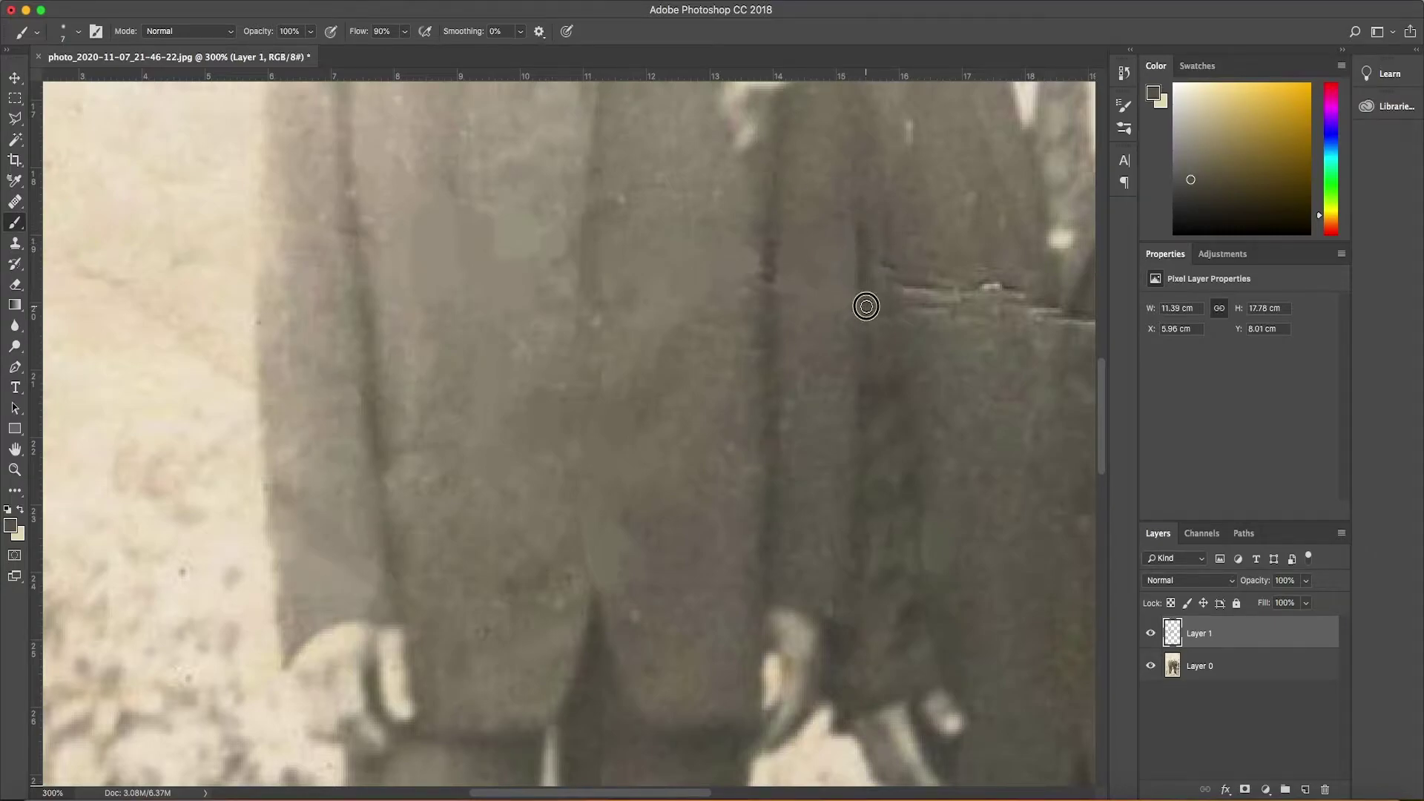
alt+click(860, 256)
scroll(852, 249, up, 1)
alt+click(842, 306)
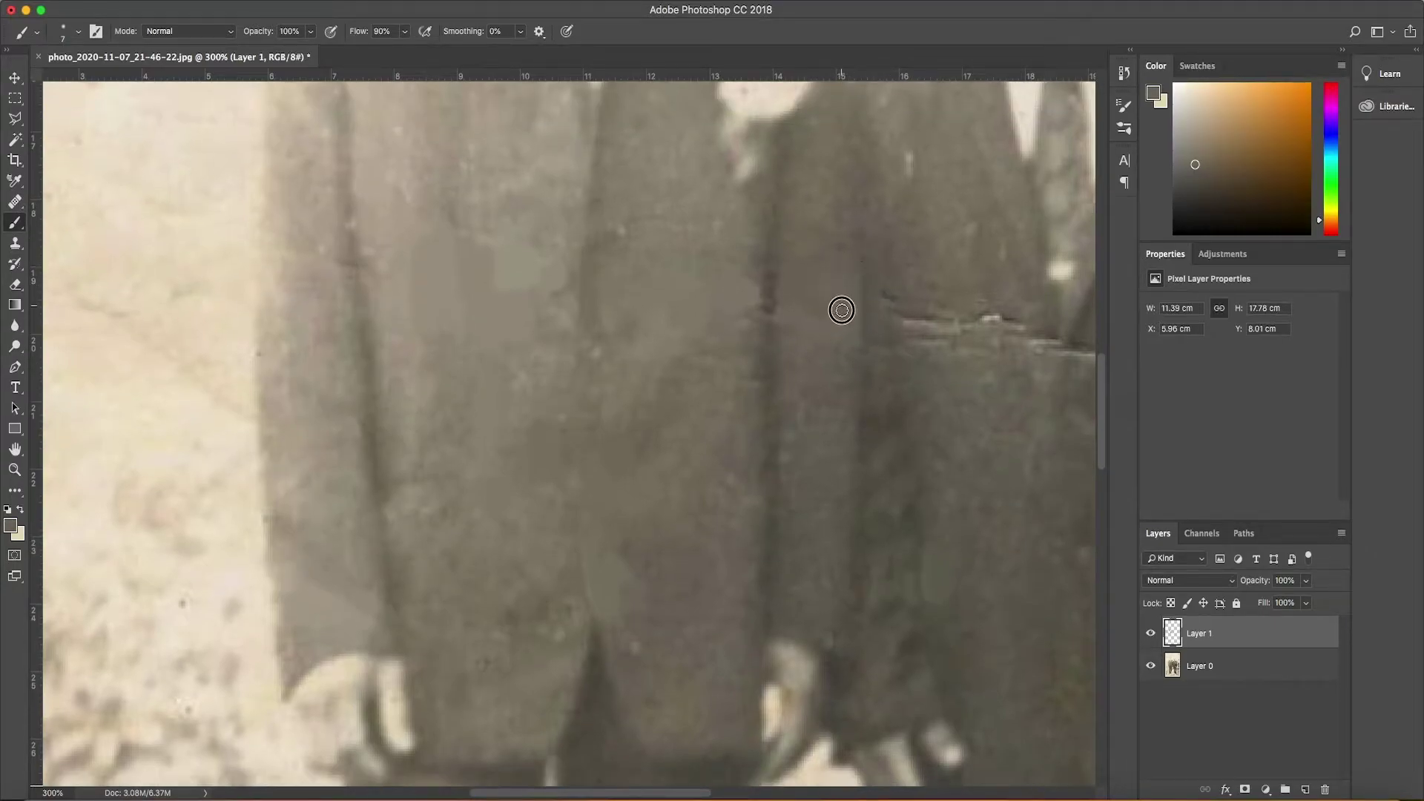
scroll(886, 305, up, 3)
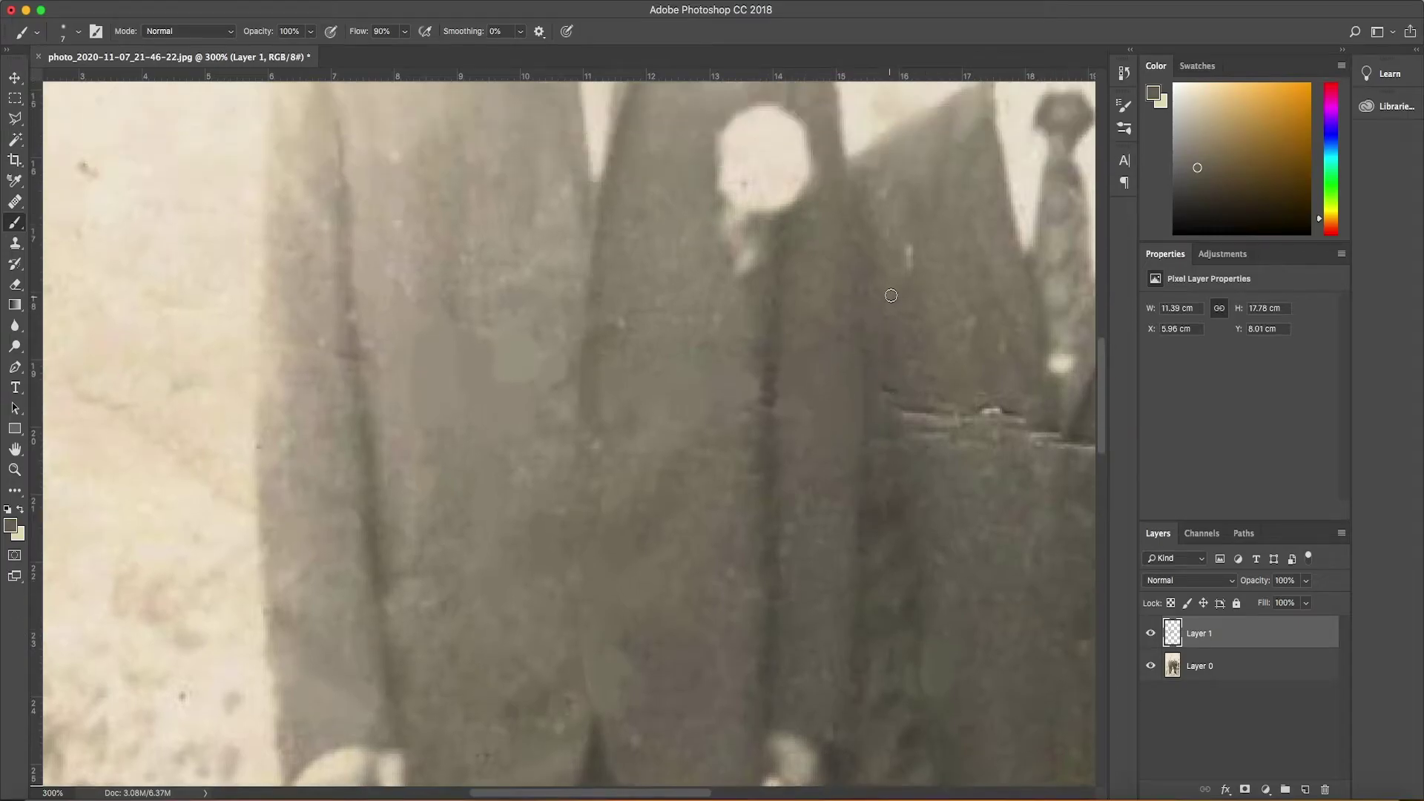
scroll(890, 295, up, 2)
alt+click(916, 329)
- Paint over the crack across the right man's jacket with a sampled jacket colour
scroll(917, 329, down, 2)
scroll(573, 381, right, 10)
alt+click(572, 381)
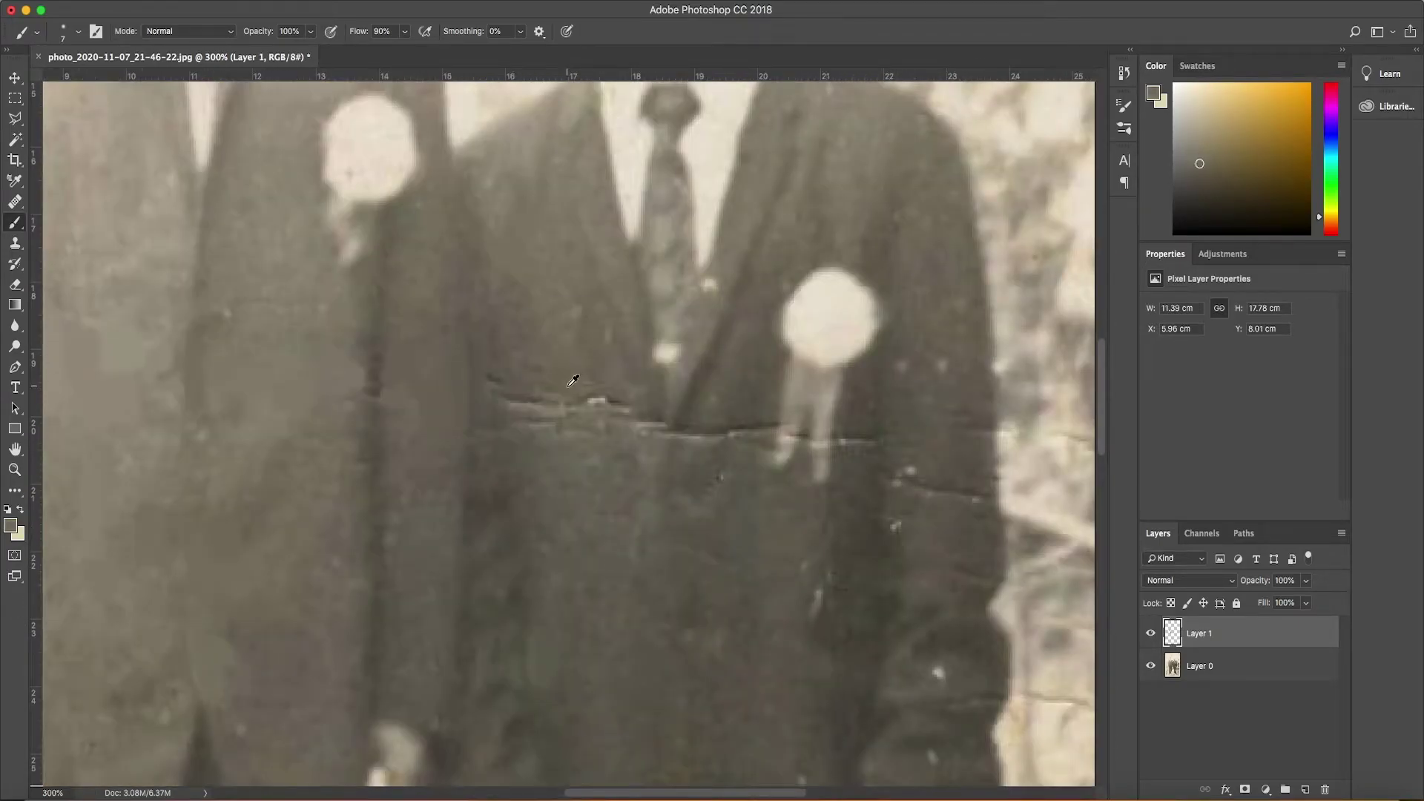
mouse_move(520, 400)
mouse_down()
mouse_move(668, 430)
mouse_move(764, 430)
mouse_up()
alt+click(680, 436)
alt+click(718, 445)
- Finish covering the jacket crack, resampling matching jacket tones further left
alt+click(690, 518)
alt+click(684, 432)
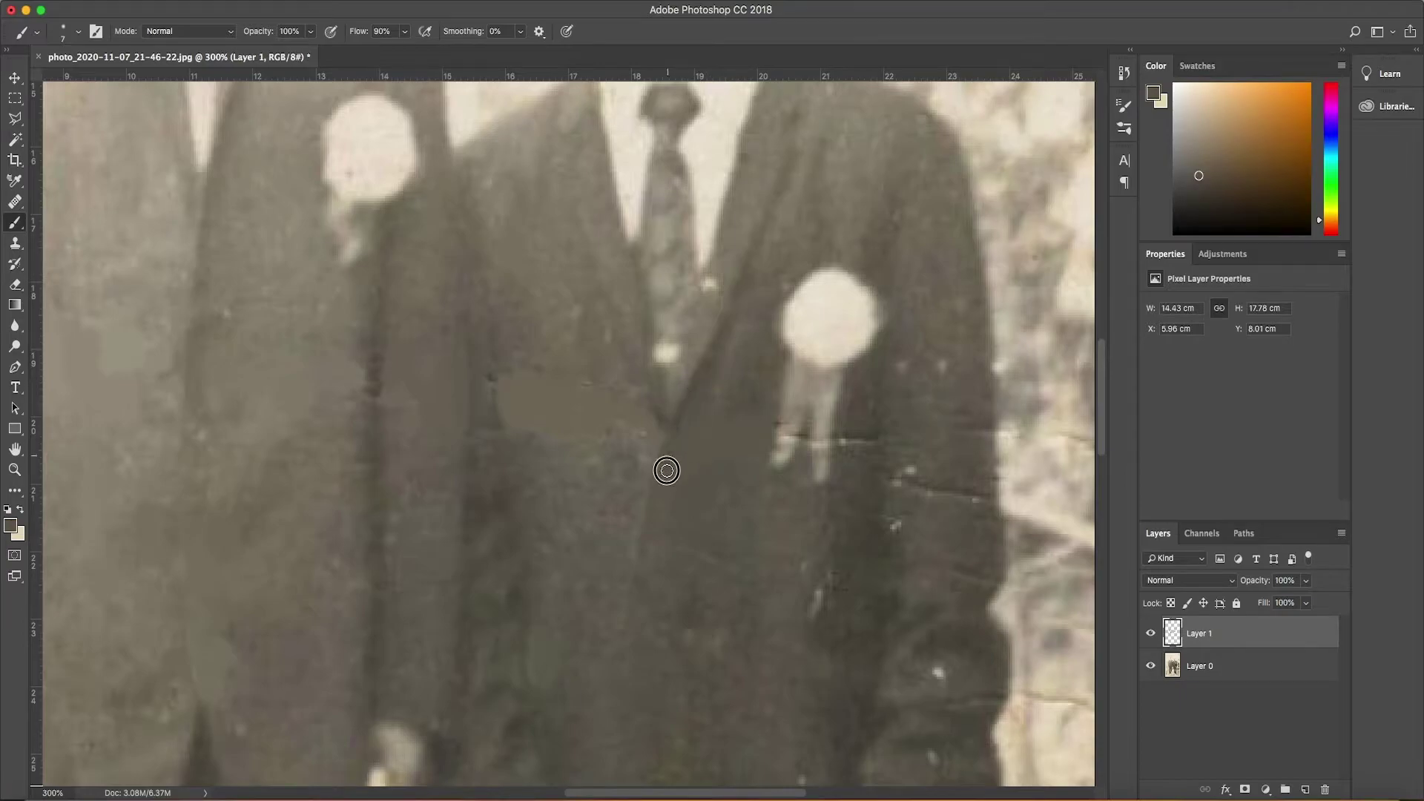
alt+click(635, 397)
alt+click(502, 388)
alt+click(546, 375)
alt+click(517, 398)
alt+click(517, 432)
alt+click(487, 388)
alt+click(488, 354)
right_click(536, 398)
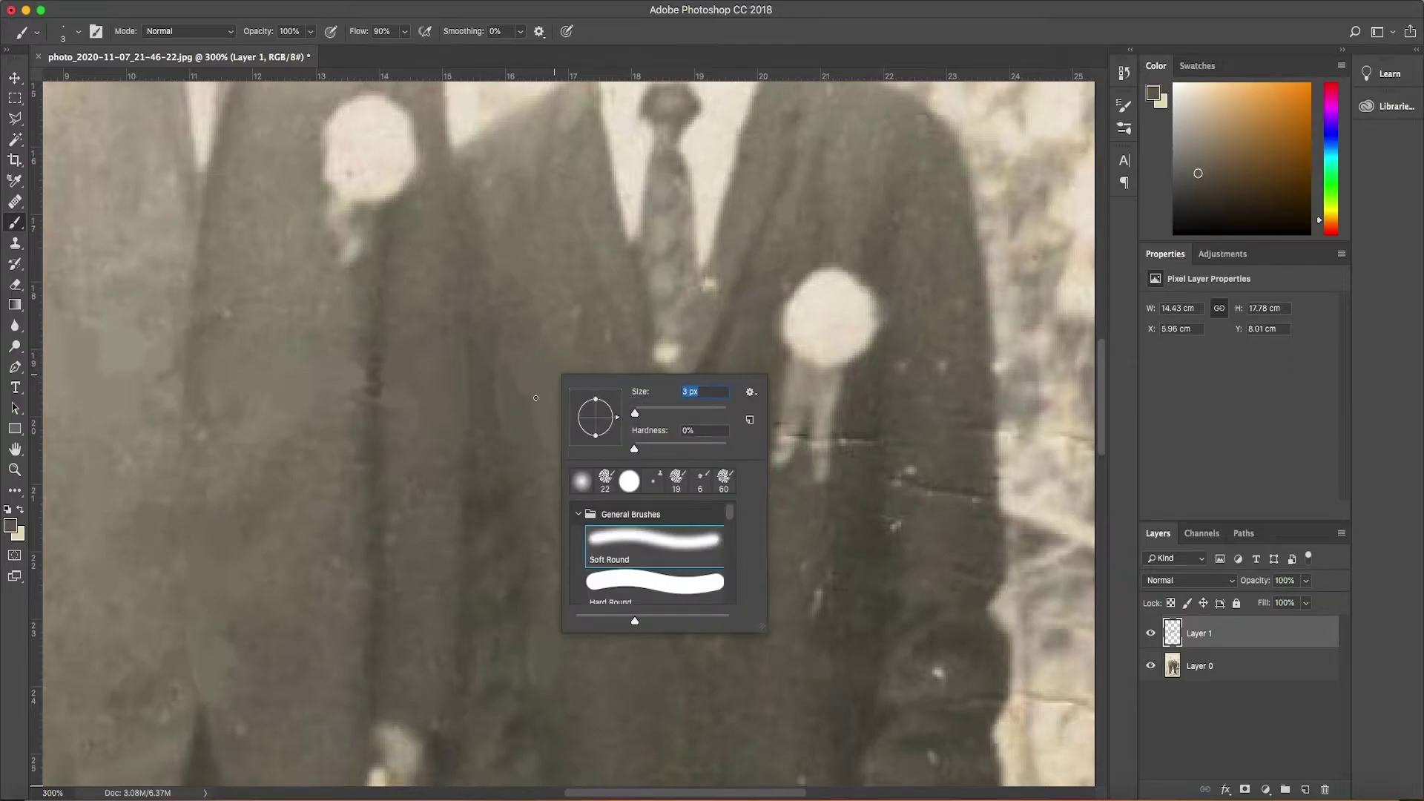
key(Escape)
alt+click(502, 361)
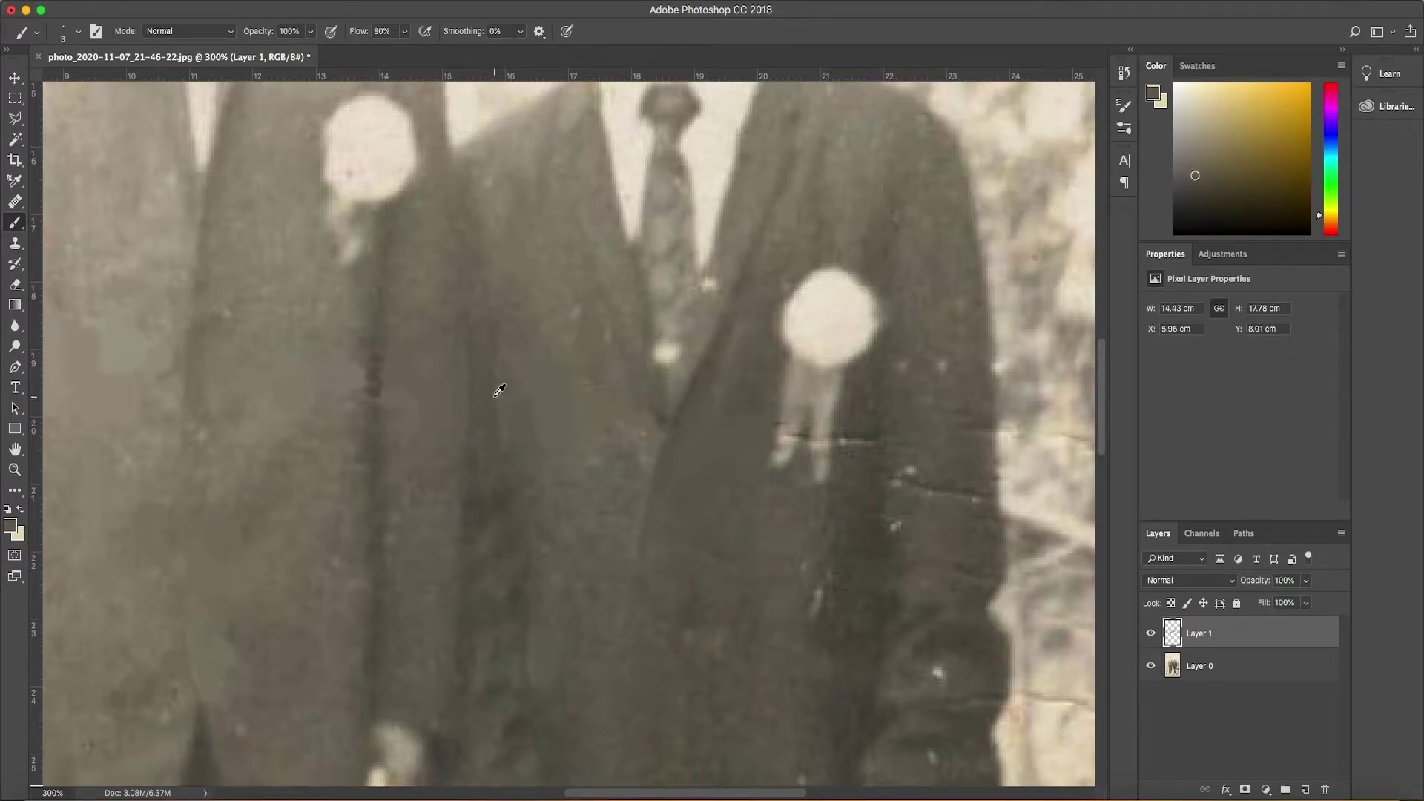
alt+click(507, 435)
- Dab light and darker skin tones over blemishes on the right man's face
scroll(710, 297, up, 3)
scroll(710, 299, up, 5)
alt+click(598, 350)
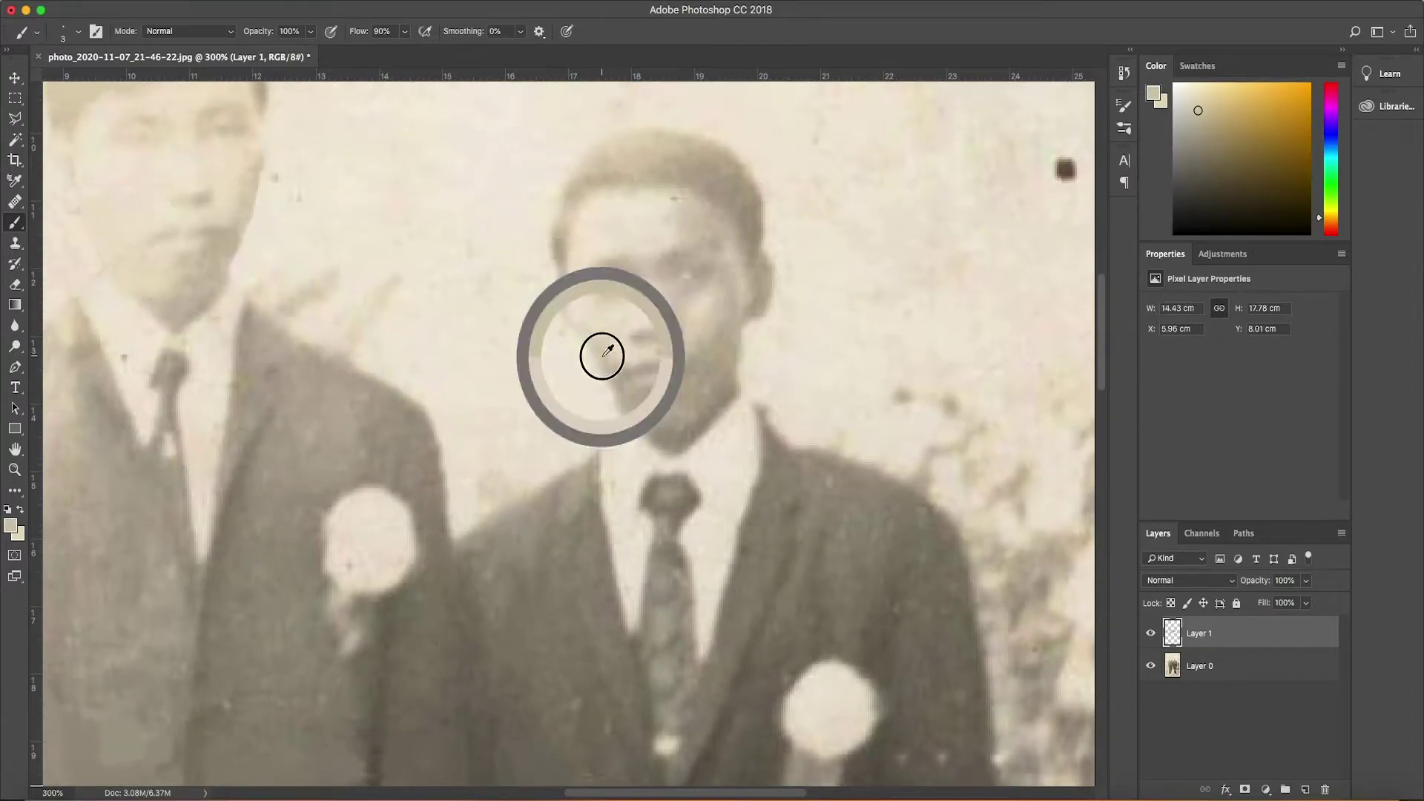
alt+click(591, 356)
alt+click(609, 381)
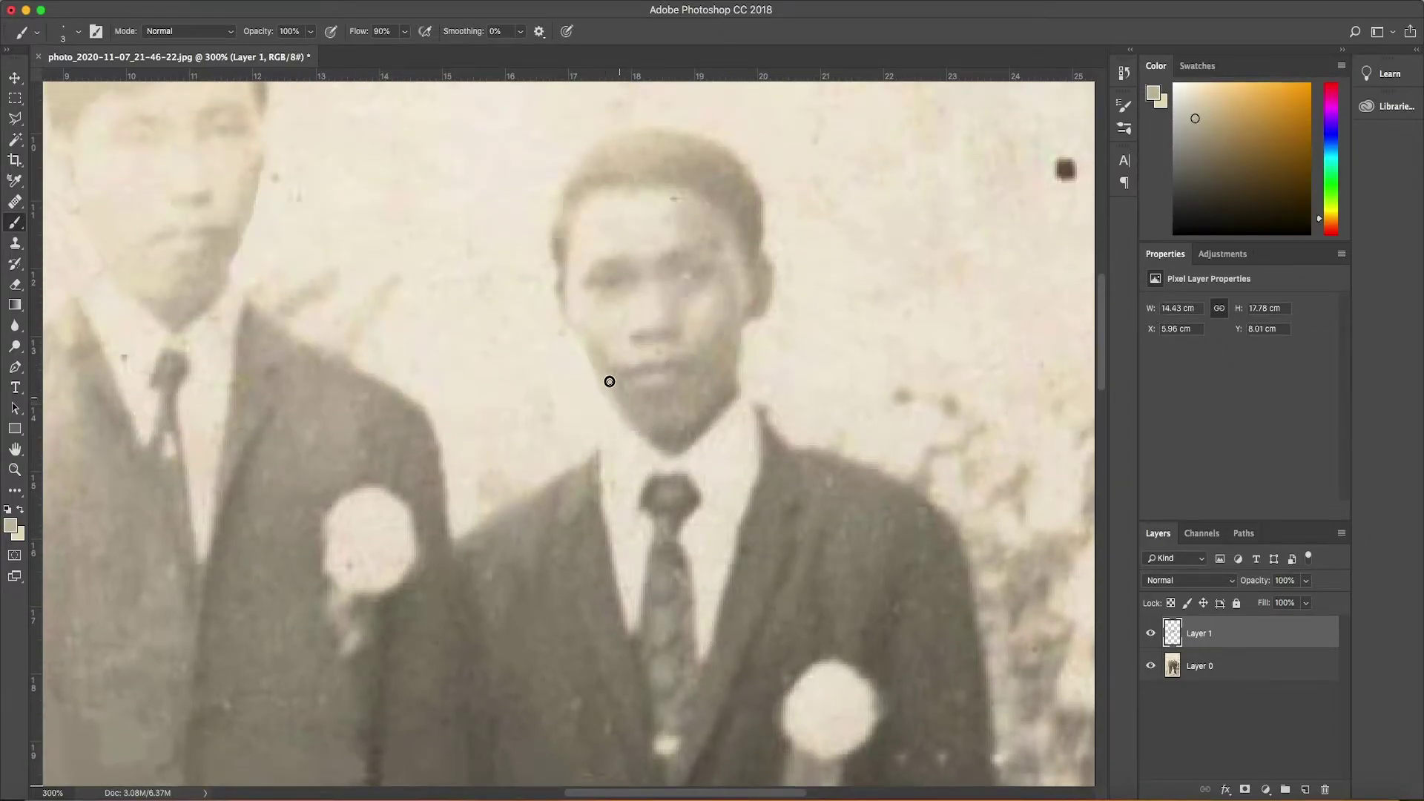
alt+click(591, 349)
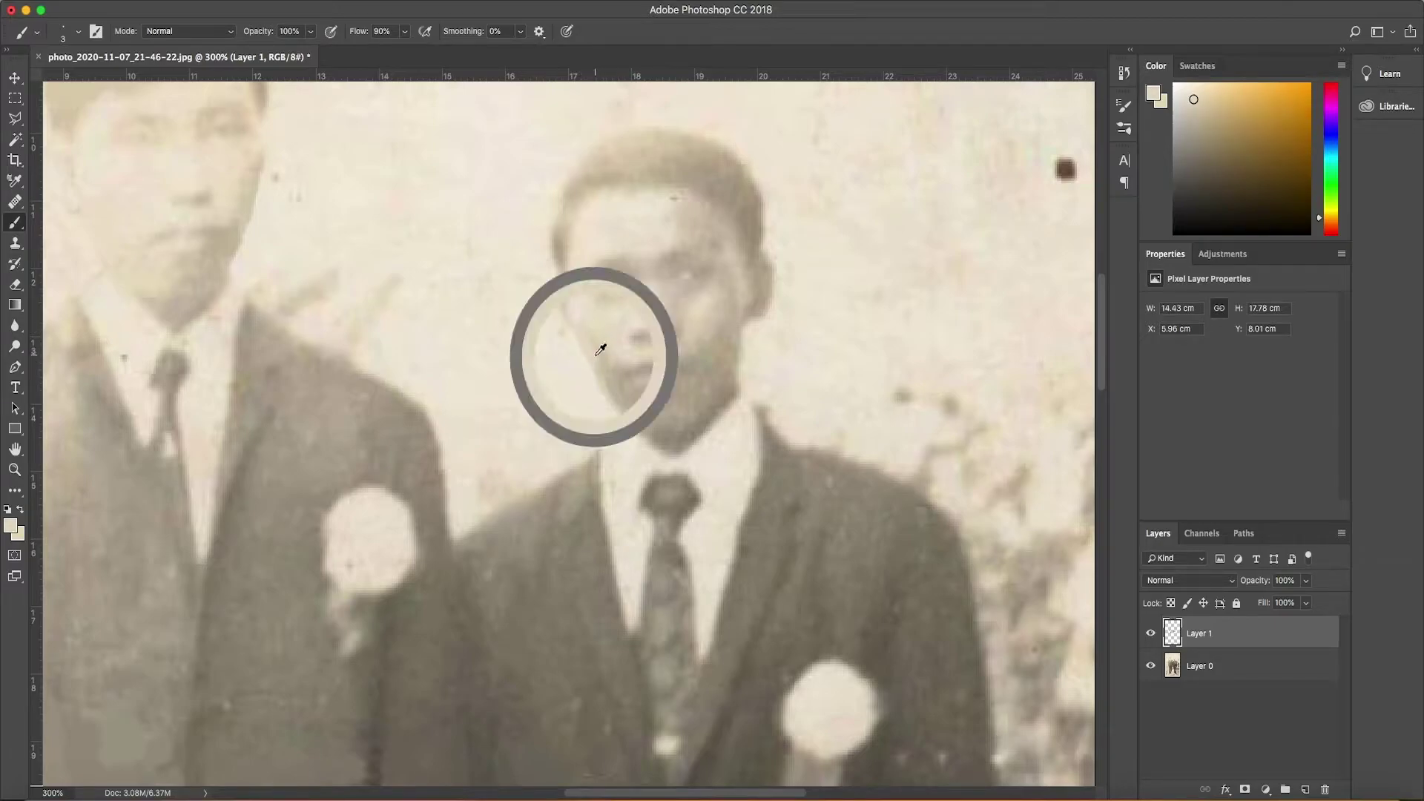
- Enlarge the brush to 6 px and touch up specks on the cheek, jaw and forehead
key(bracketright)
key(bracketright)
key(bracketright)
right_click(614, 361)
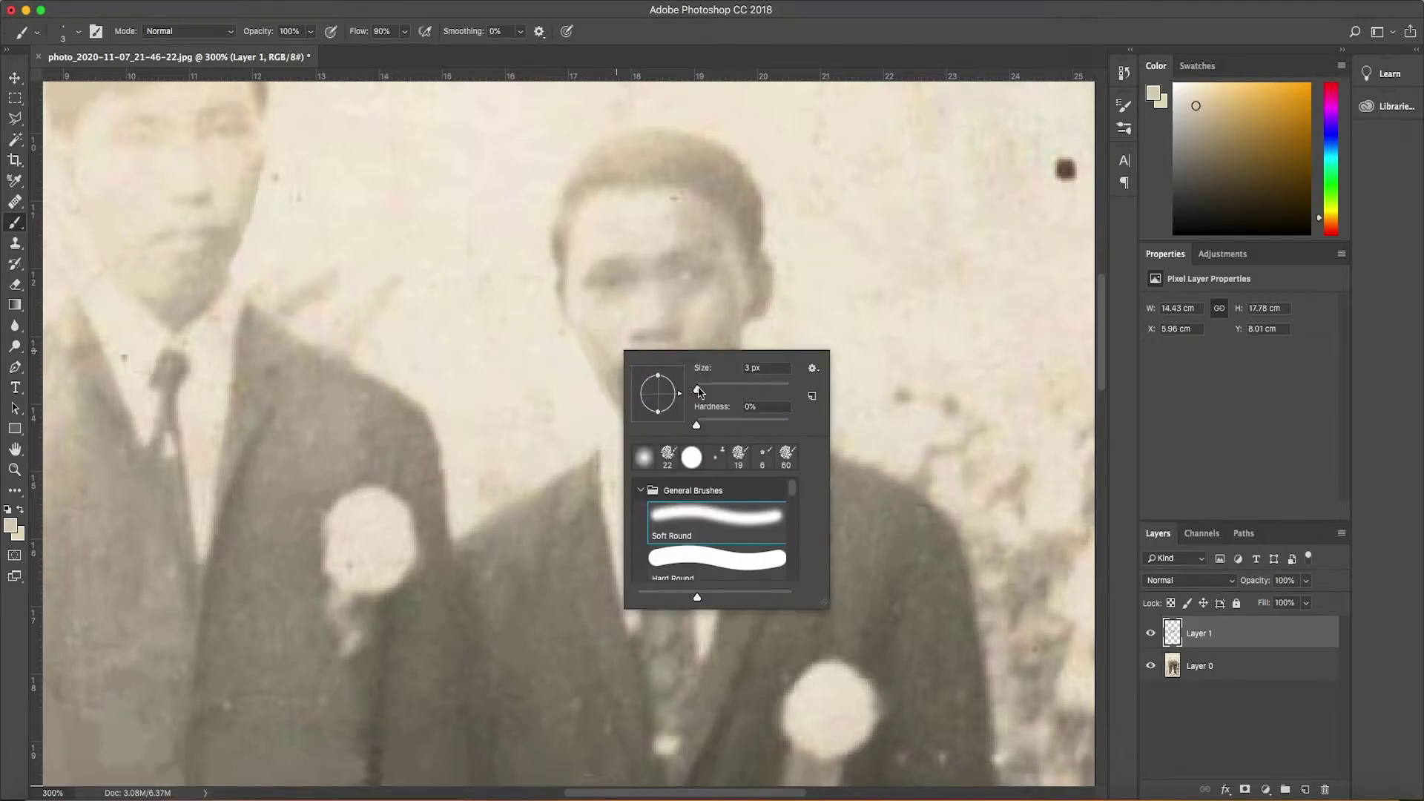
key(Return)
alt+click(605, 377)
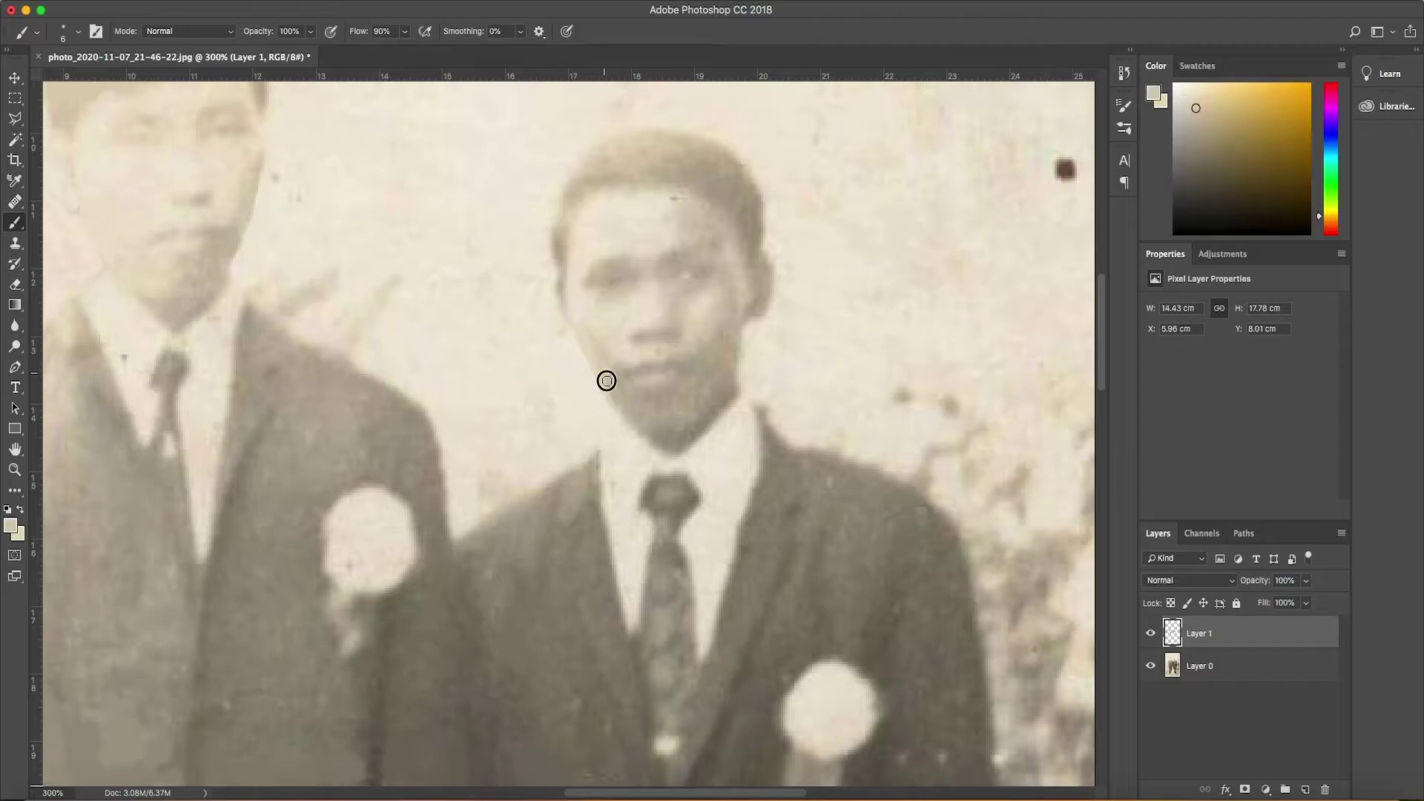
alt+click(618, 360)
alt+click(602, 350)
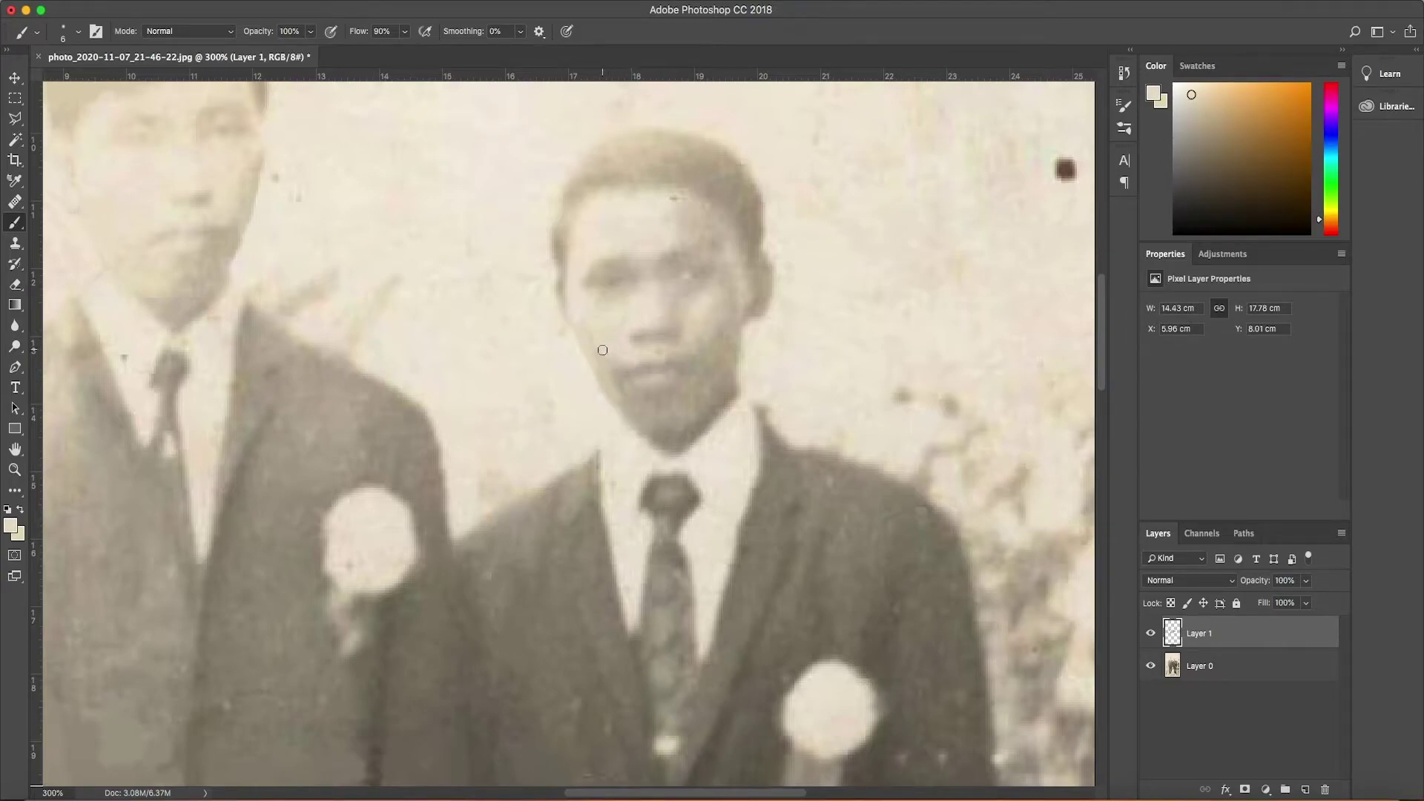
alt+click(623, 398)
alt+click(664, 201)
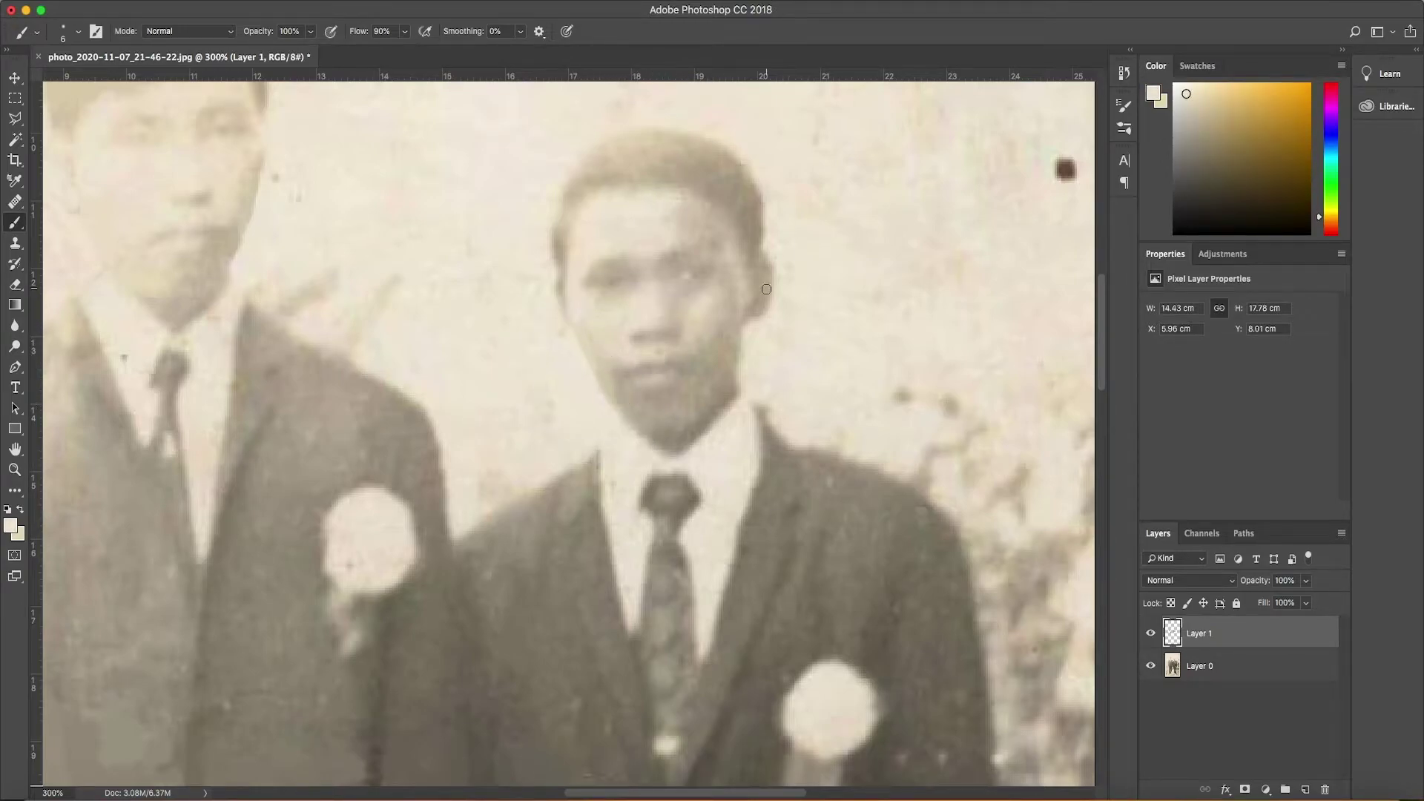
scroll(327, 301, up, 2)
alt+click(276, 231)
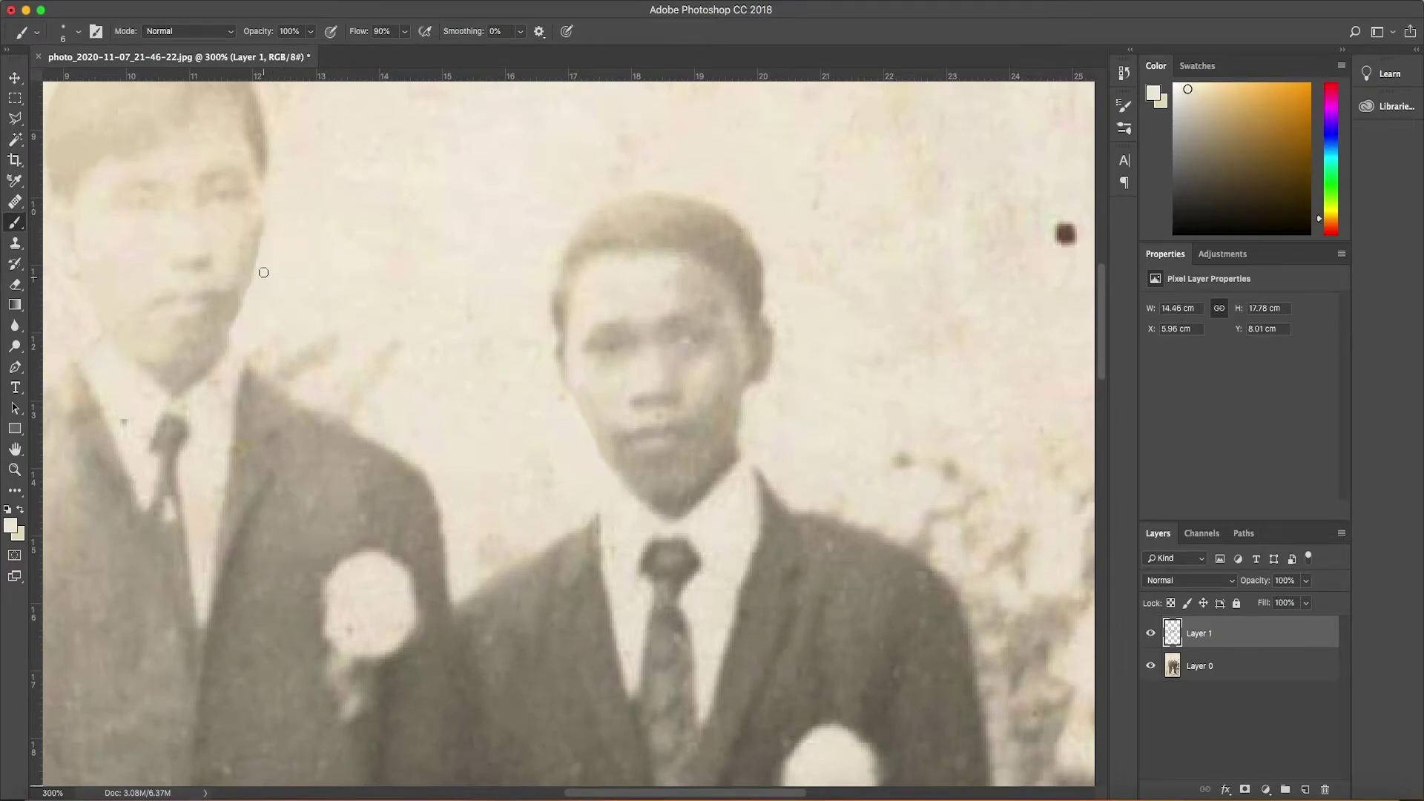
scroll(425, 314, left, 6)
- Dab background and face-edge tones over flaws beside the left man's cheek
click(181, 664)
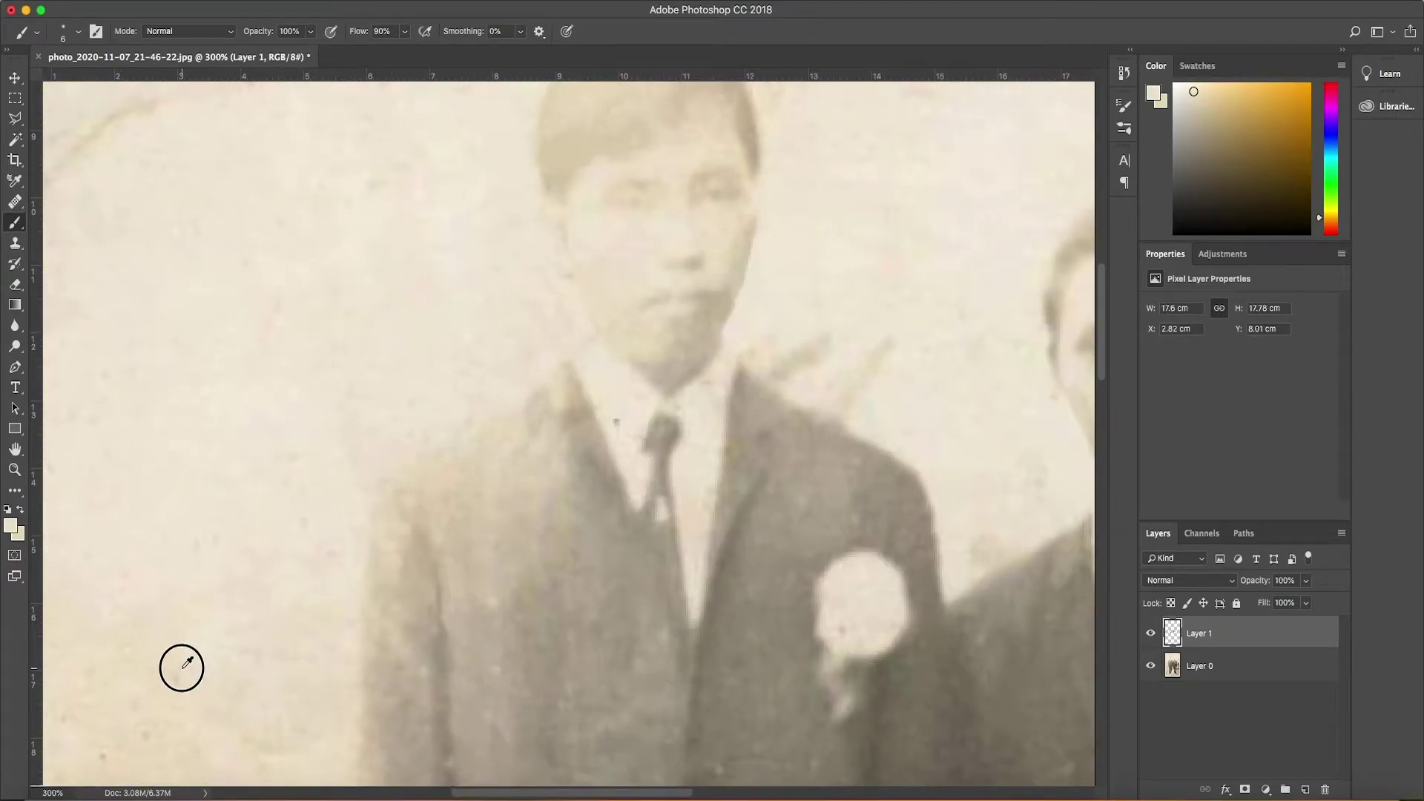
scroll(273, 383, up, 1)
click(140, 144)
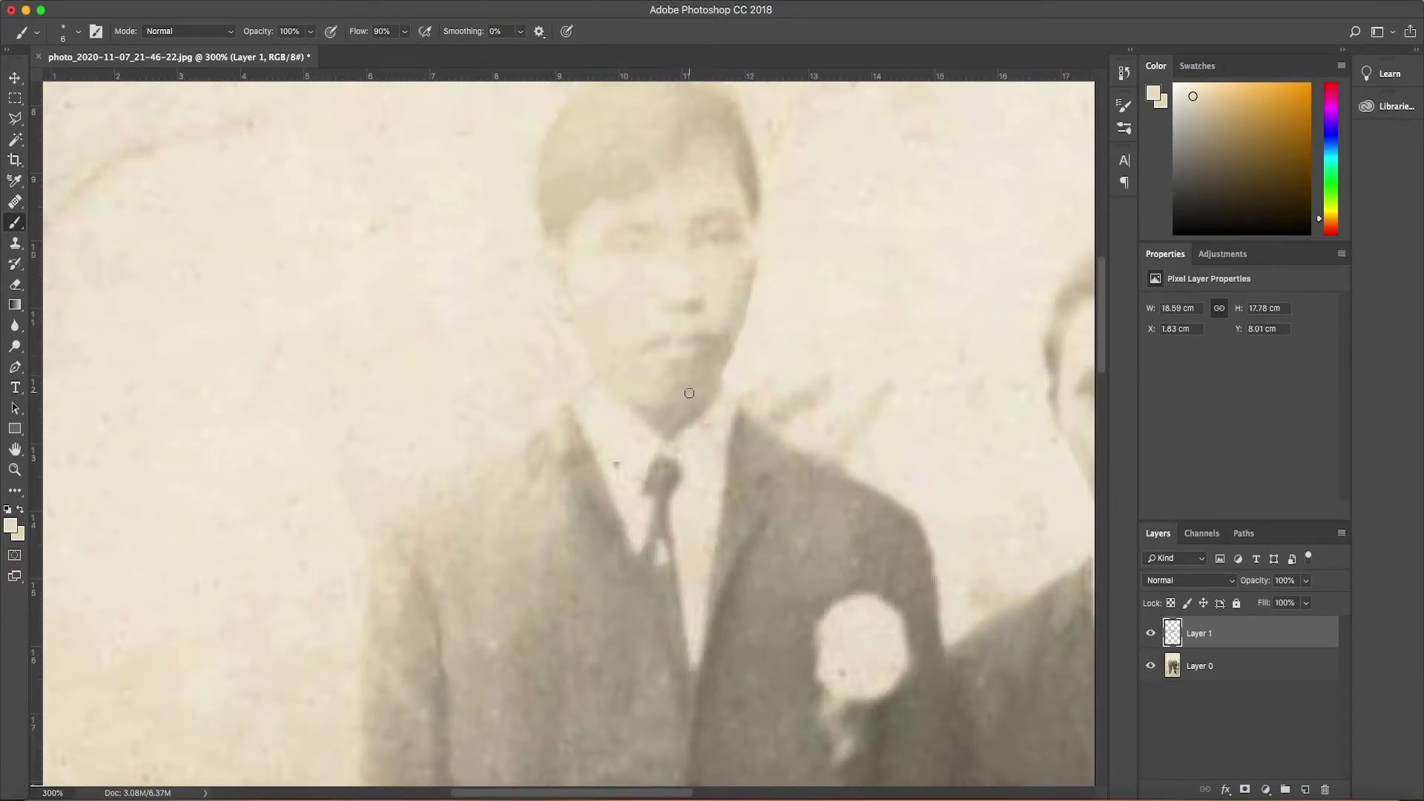
alt+click(588, 362)
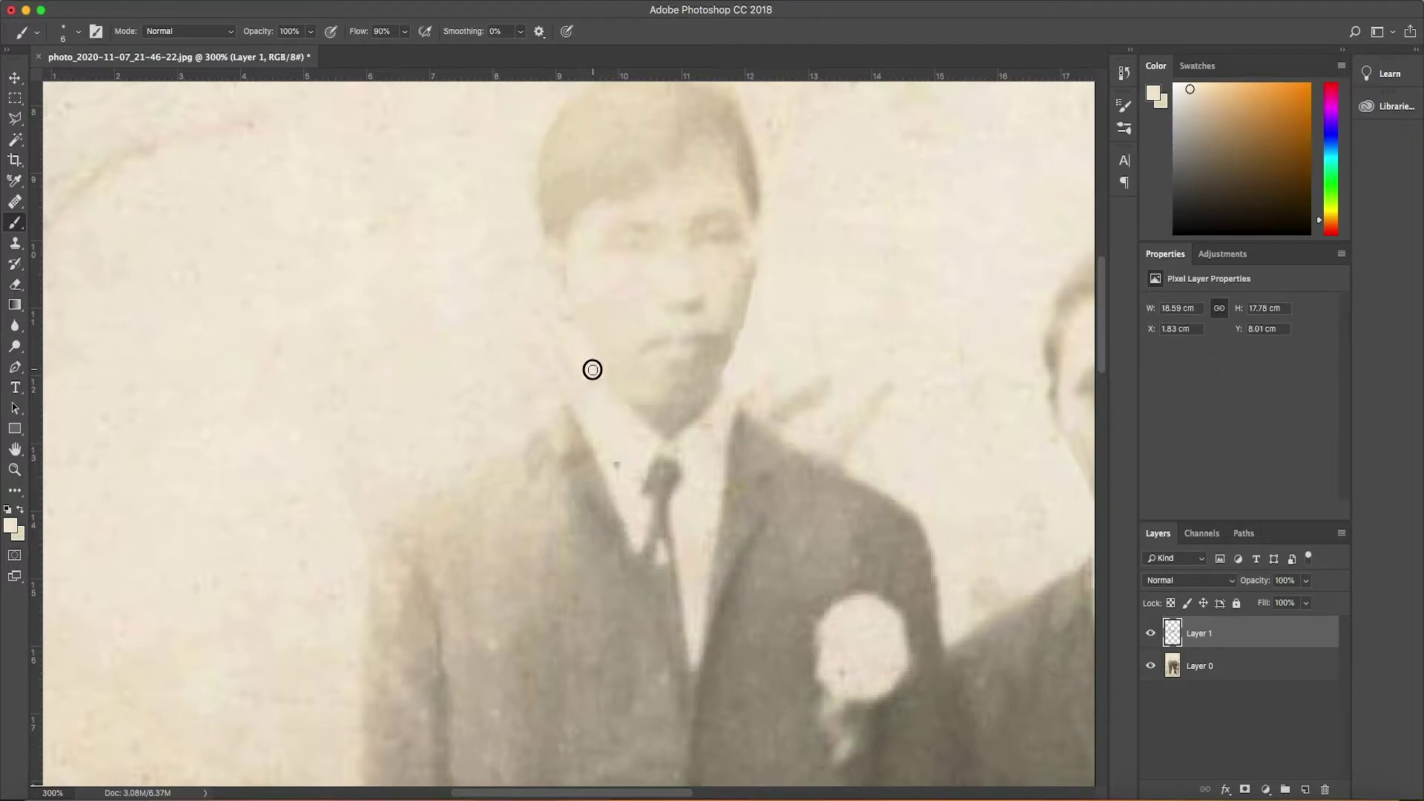
alt+click(539, 291)
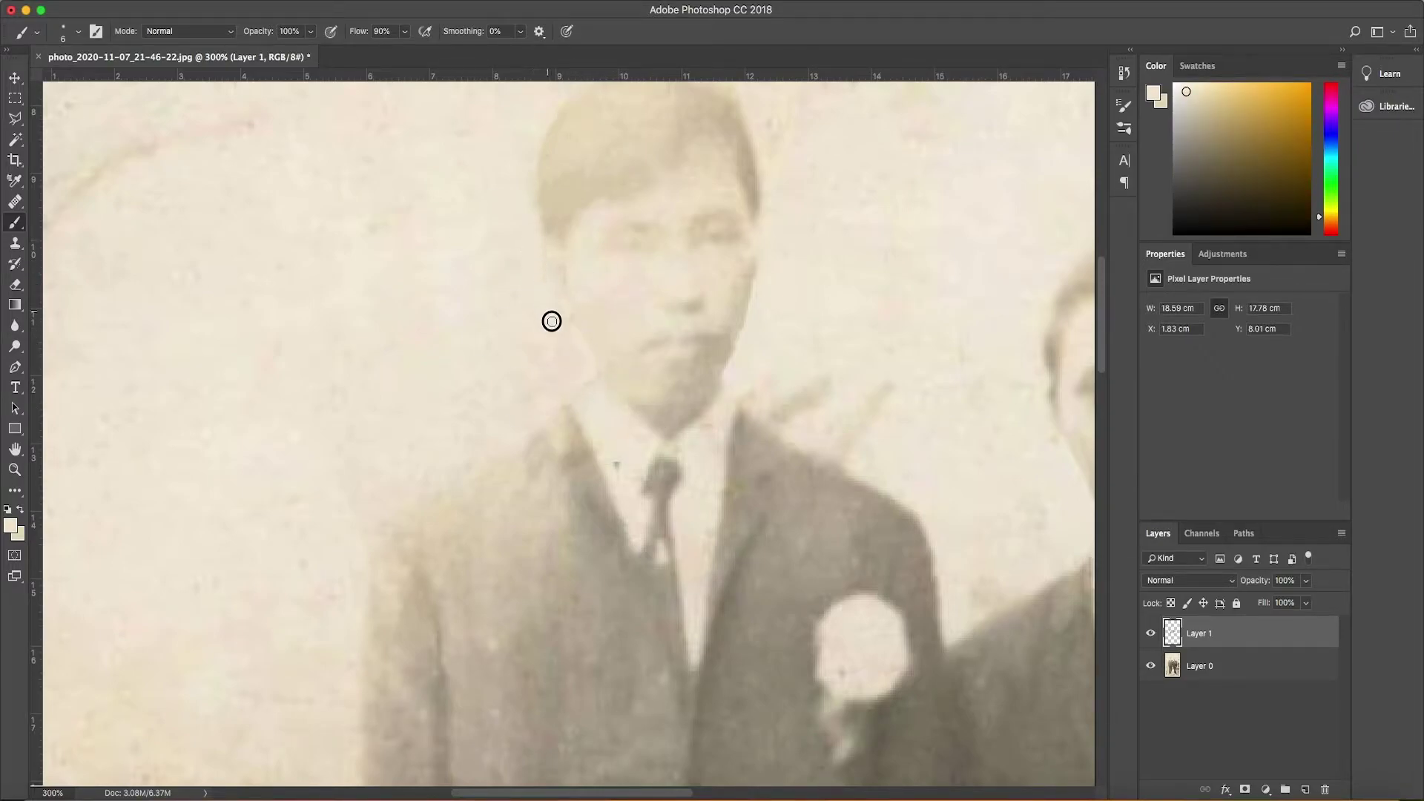
alt+click(561, 243)
alt+click(564, 297)
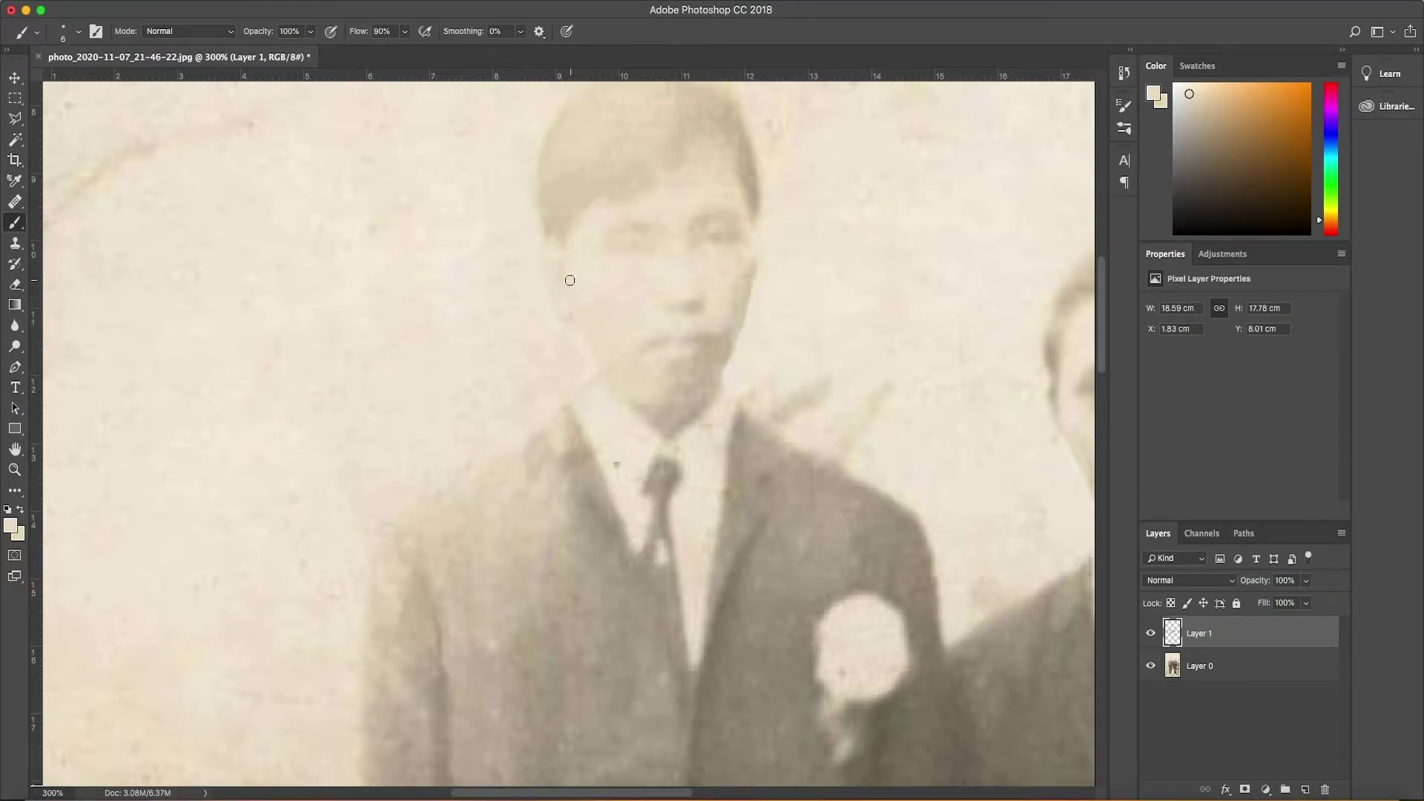
- Paint pale tones along the left edge of the left man's hair
alt+click(738, 357)
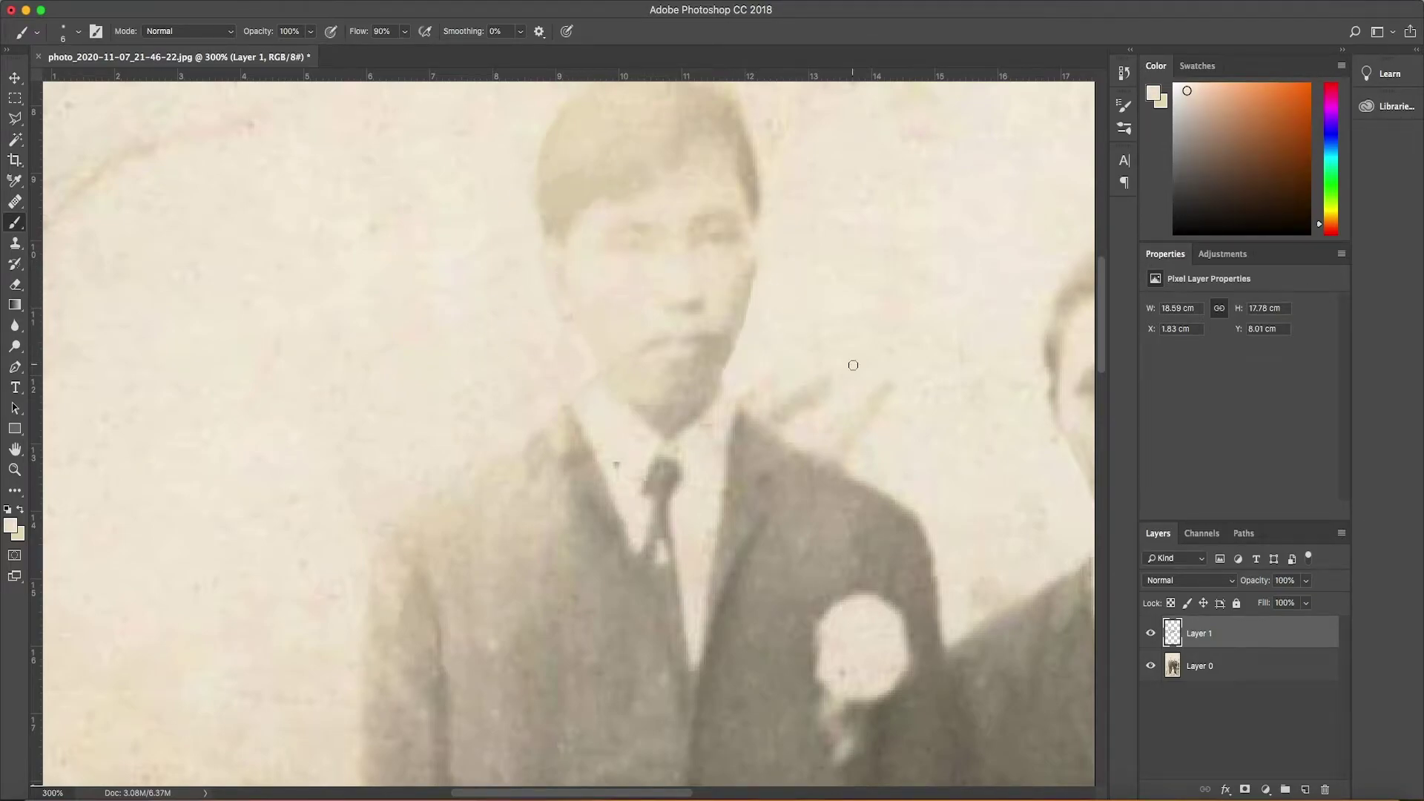
scroll(816, 334, up, 3)
alt+click(556, 256)
drag(544, 236, 547, 259)
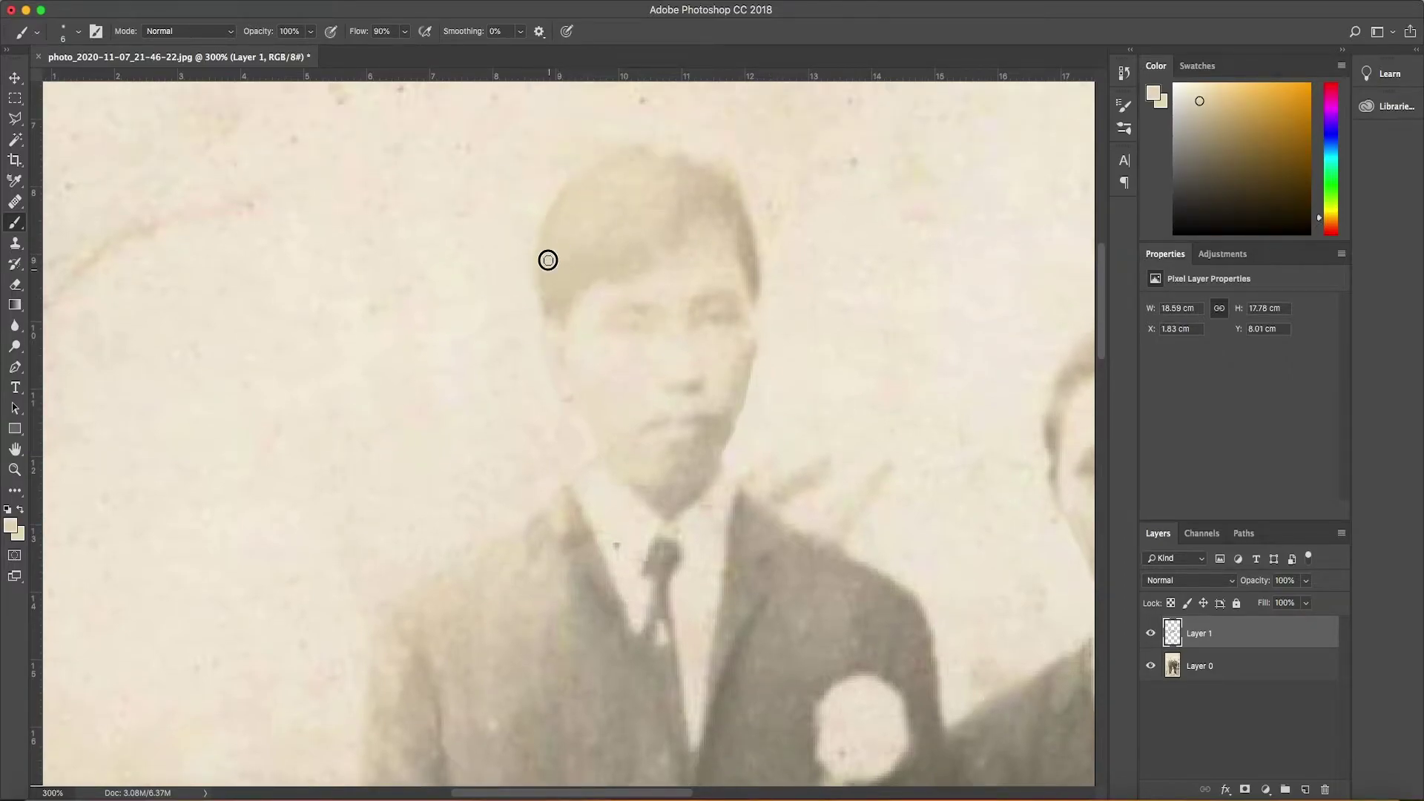
alt+click(652, 257)
- Zoom out to the whole photo and blend the trouser creases near the knee
key(z)
key(super+0)
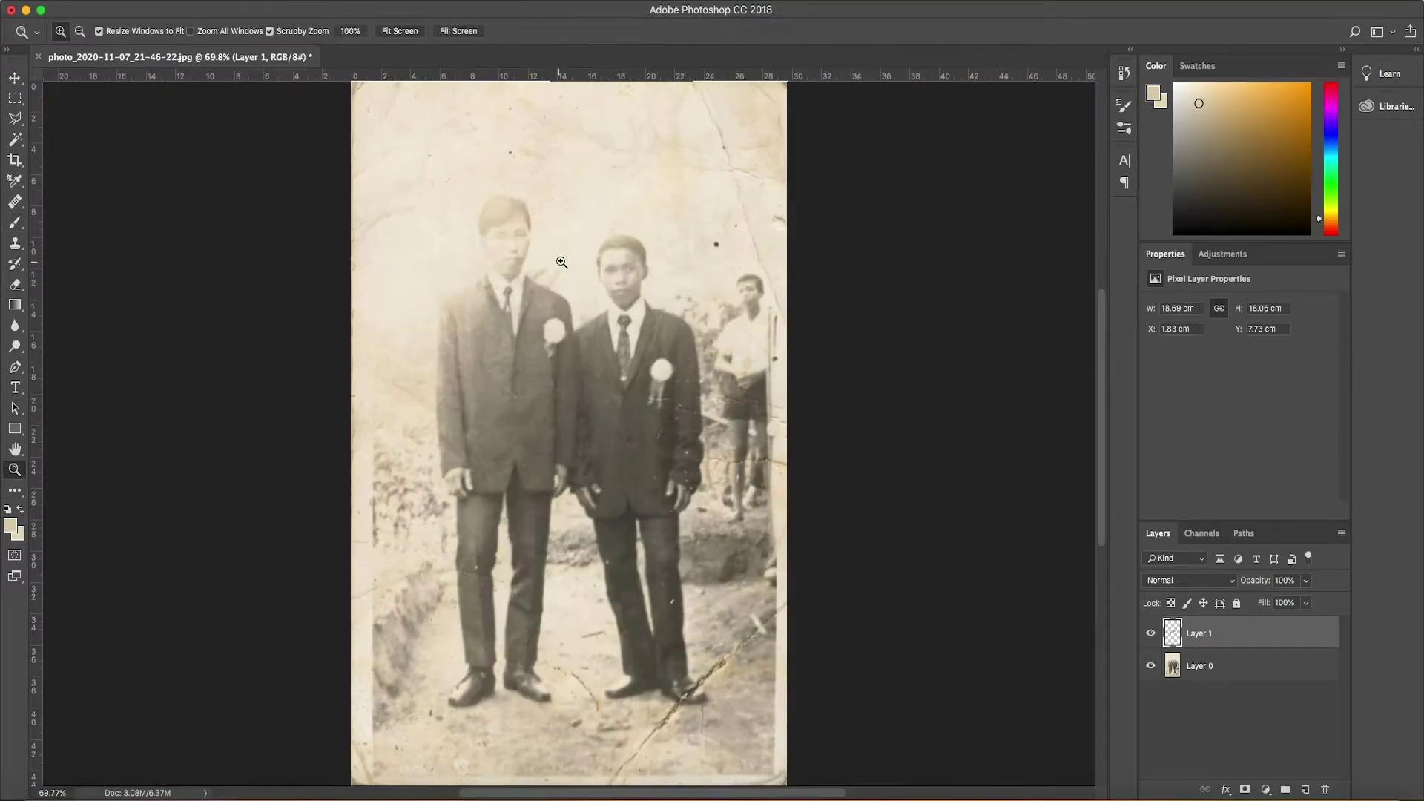
key(b)
alt+click(470, 540)
drag(470, 540, 430, 524)
alt+click(482, 512)
alt+click(652, 621)
drag(651, 620, 648, 624)
alt+click(669, 635)
alt+click(656, 623)
drag(653, 627, 645, 636)
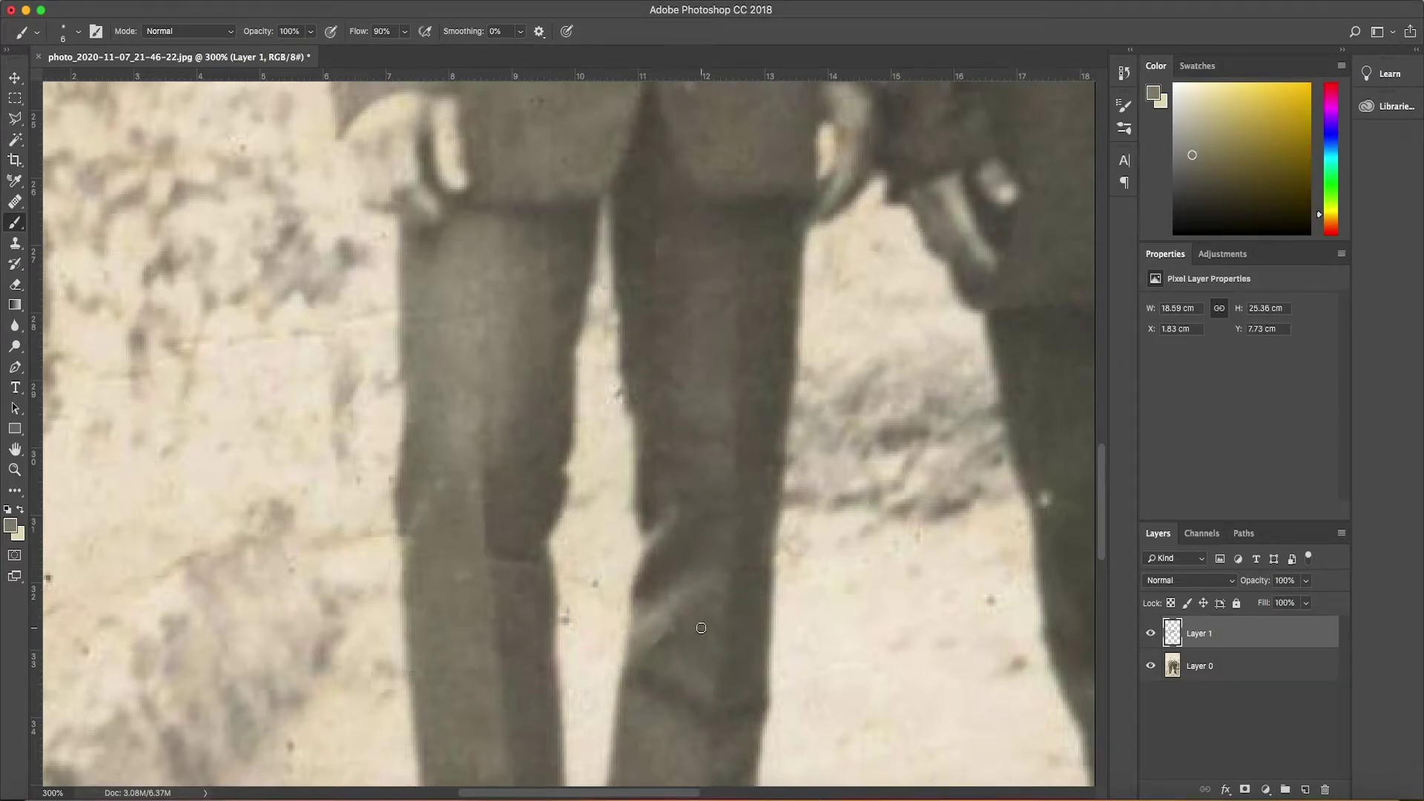
alt+click(659, 631)
- Cover spots near the left boot with the light ground colour
scroll(697, 638, down, 2)
scroll(697, 556, down, 2)
scroll(519, 519, down, 2)
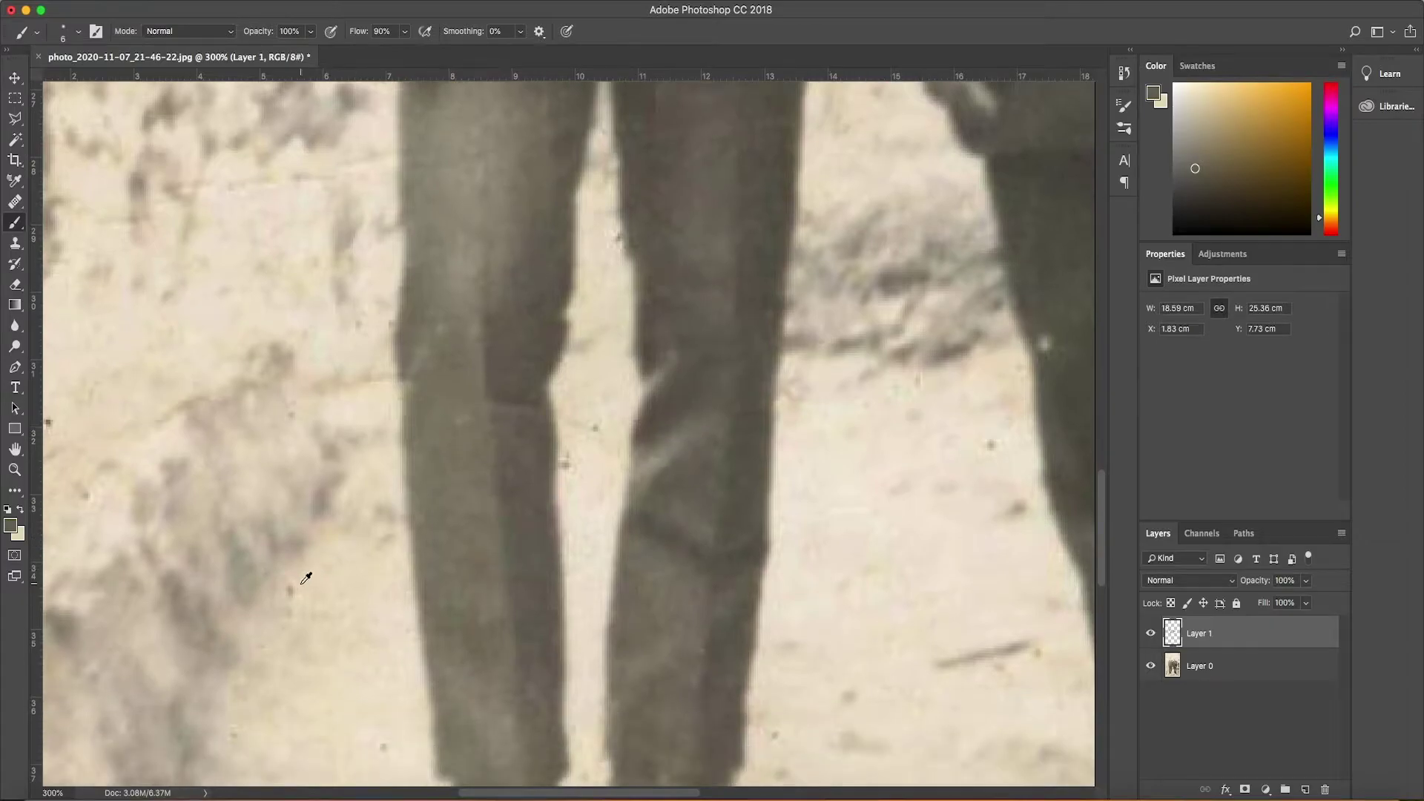
alt+click(306, 578)
scroll(371, 578, down, 8)
scroll(400, 593, down, 1)
drag(422, 613, 390, 616)
alt+click(392, 610)
scroll(430, 703, down, 1)
drag(283, 722, 244, 710)
- Lighten the orange scratch and patch on the ground beside the boot
alt+click(890, 554)
mouse_move(890, 555)
mouse_down()
mouse_move(963, 600)
mouse_move(1007, 691)
mouse_move(976, 635)
mouse_up()
alt+click(941, 561)
alt+click(928, 565)
alt+click(995, 670)
alt+click(977, 618)
alt+click(906, 613)
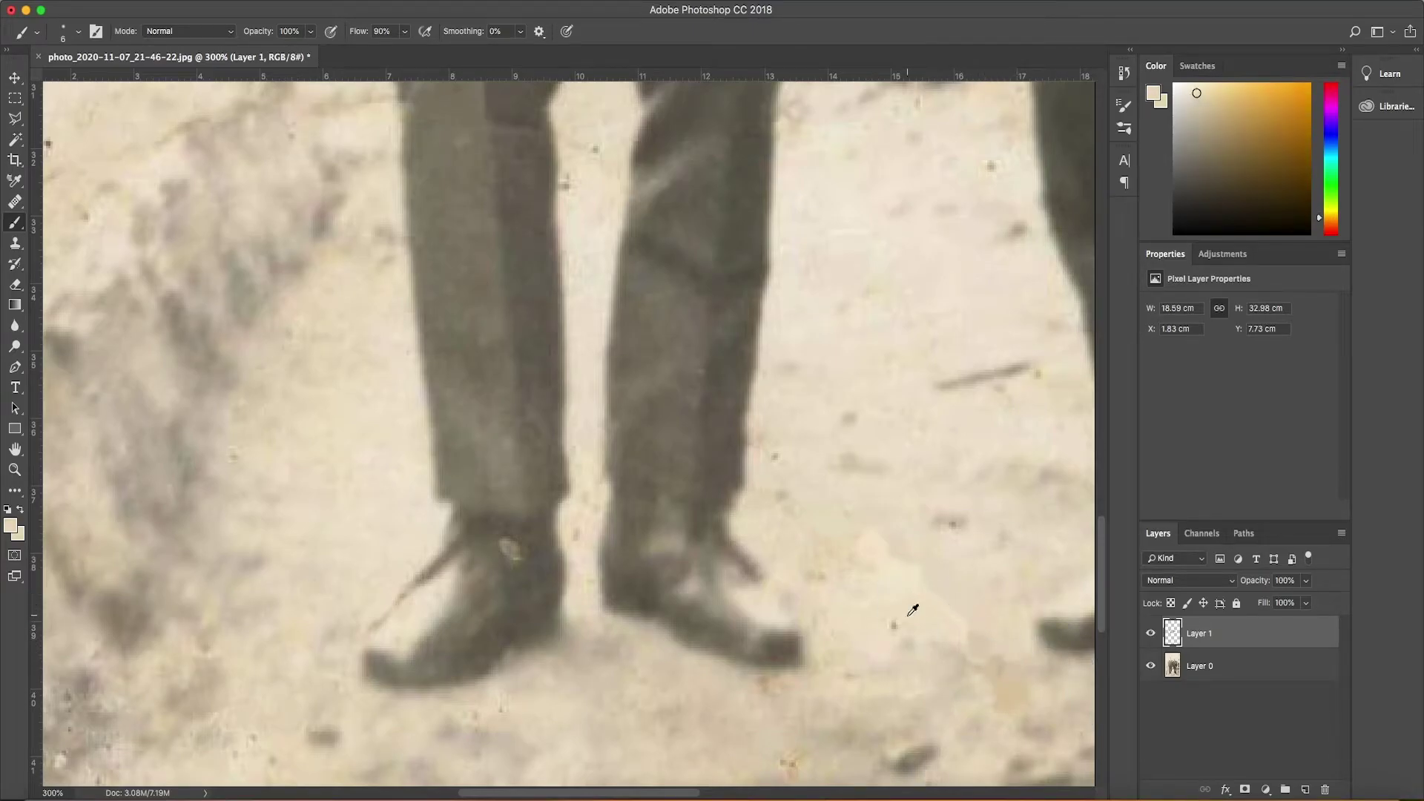
- Enlarge the brush and paint the lower diagonal crack where it meets the shoe
right_click(867, 598)
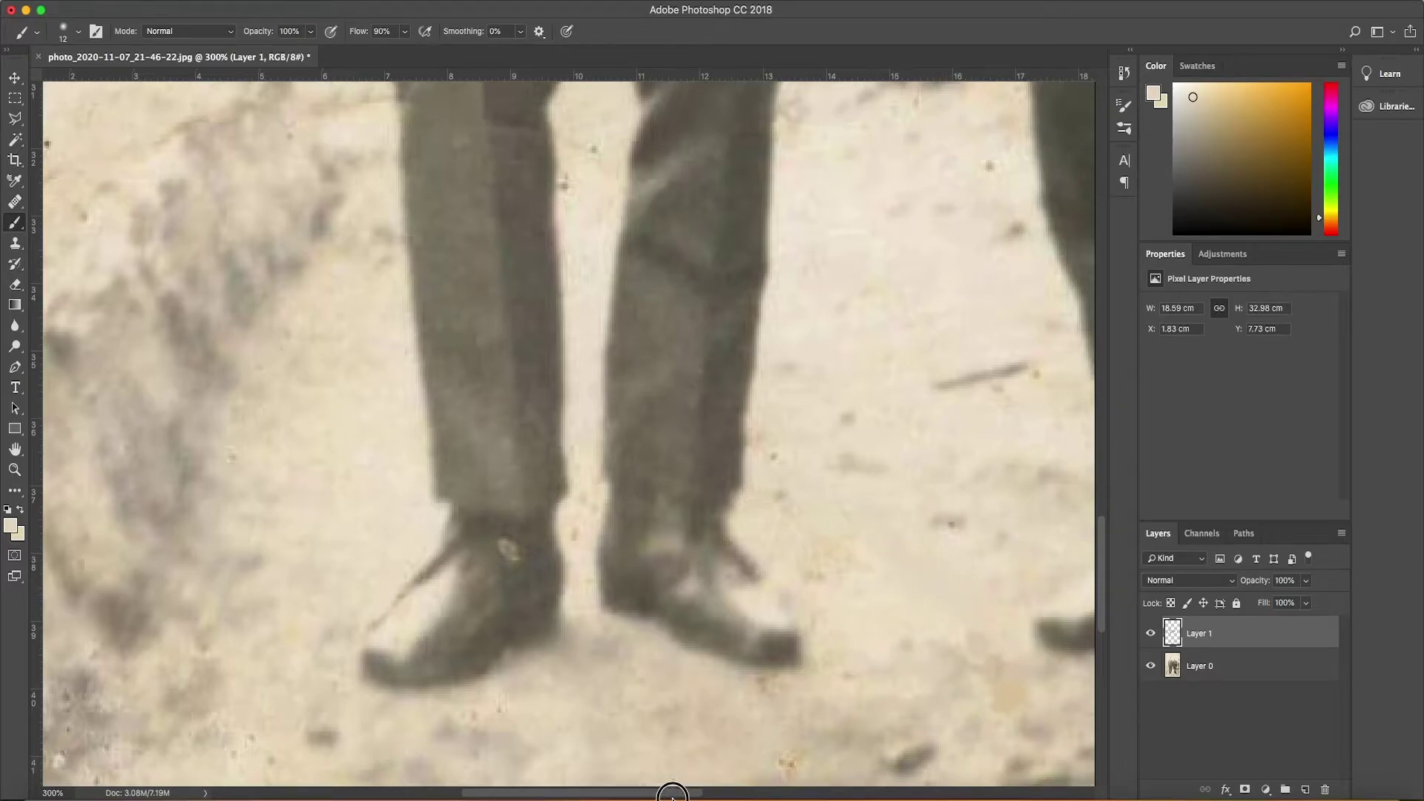
drag(663, 792, 856, 792)
scroll(519, 445, down, 5)
mouse_move(359, 605)
mouse_down()
mouse_move(474, 482)
mouse_move(512, 413)
mouse_up()
alt+click(445, 494)
alt+click(547, 423)
drag(546, 423, 502, 445)
alt+click(493, 489)
alt+click(438, 538)
alt+click(245, 706)
- Paint over the vertical crack below the right shoe with sampled ground tones
scroll(296, 702, down, 2)
drag(252, 715, 413, 706)
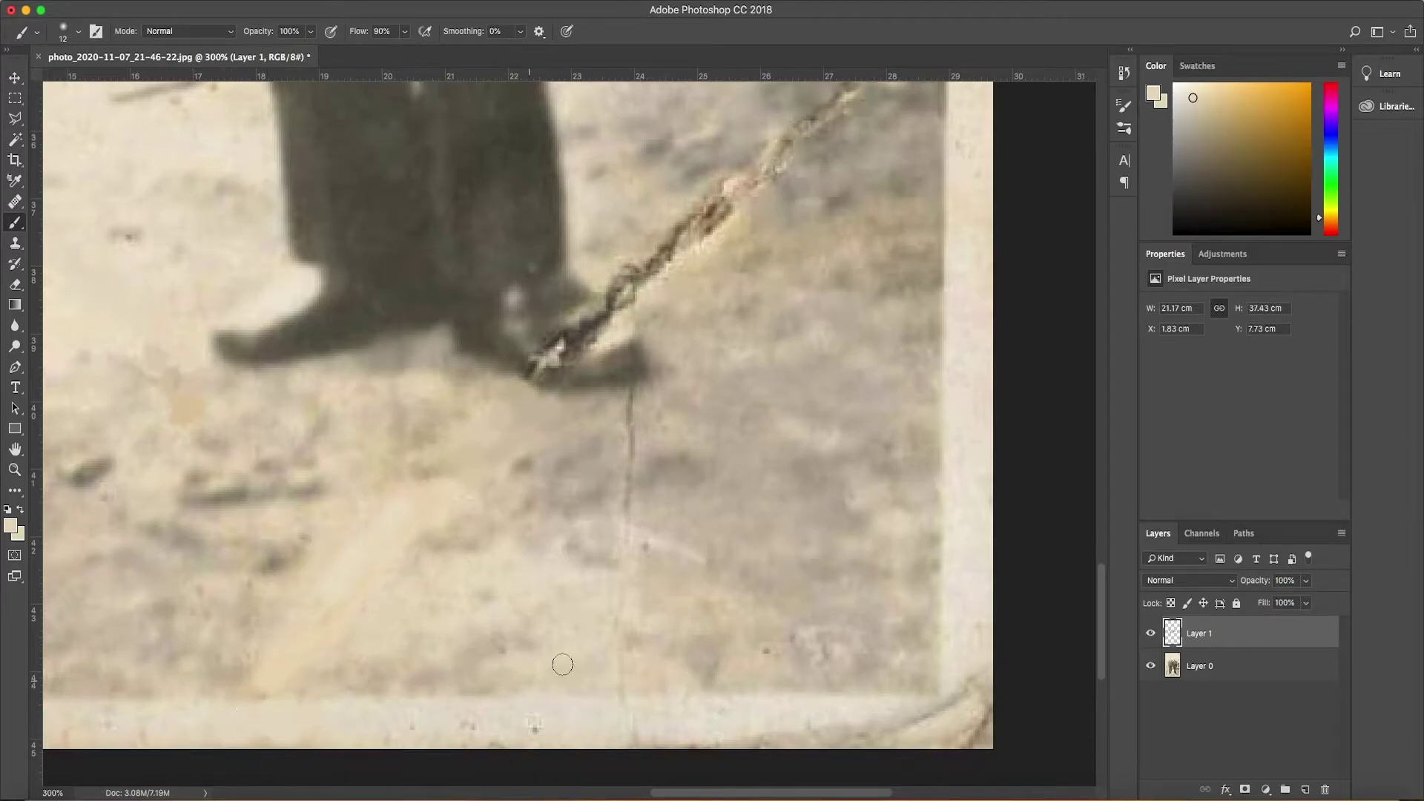
alt+click(626, 534)
drag(626, 514, 630, 407)
alt+click(631, 482)
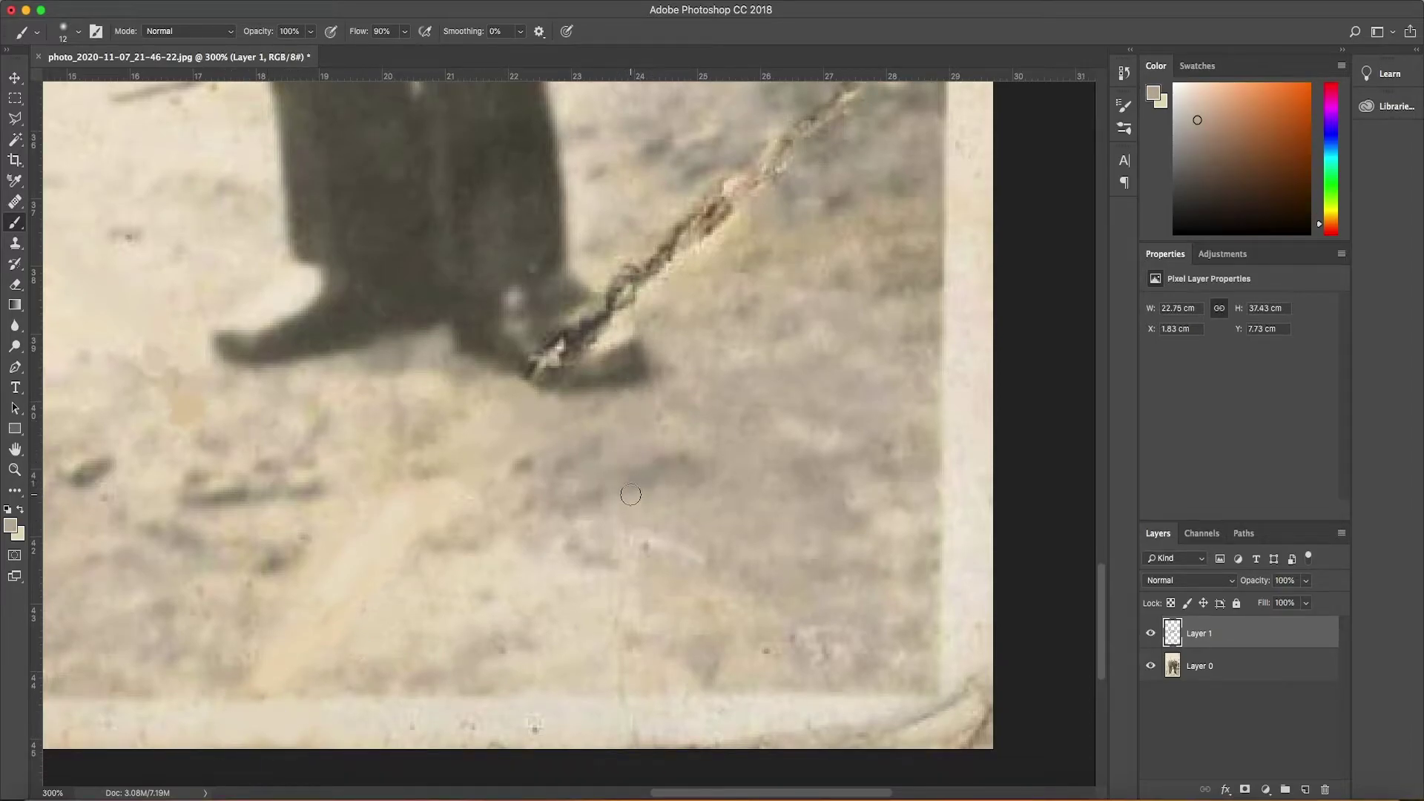
alt+click(629, 588)
scroll(632, 663, up, 2)
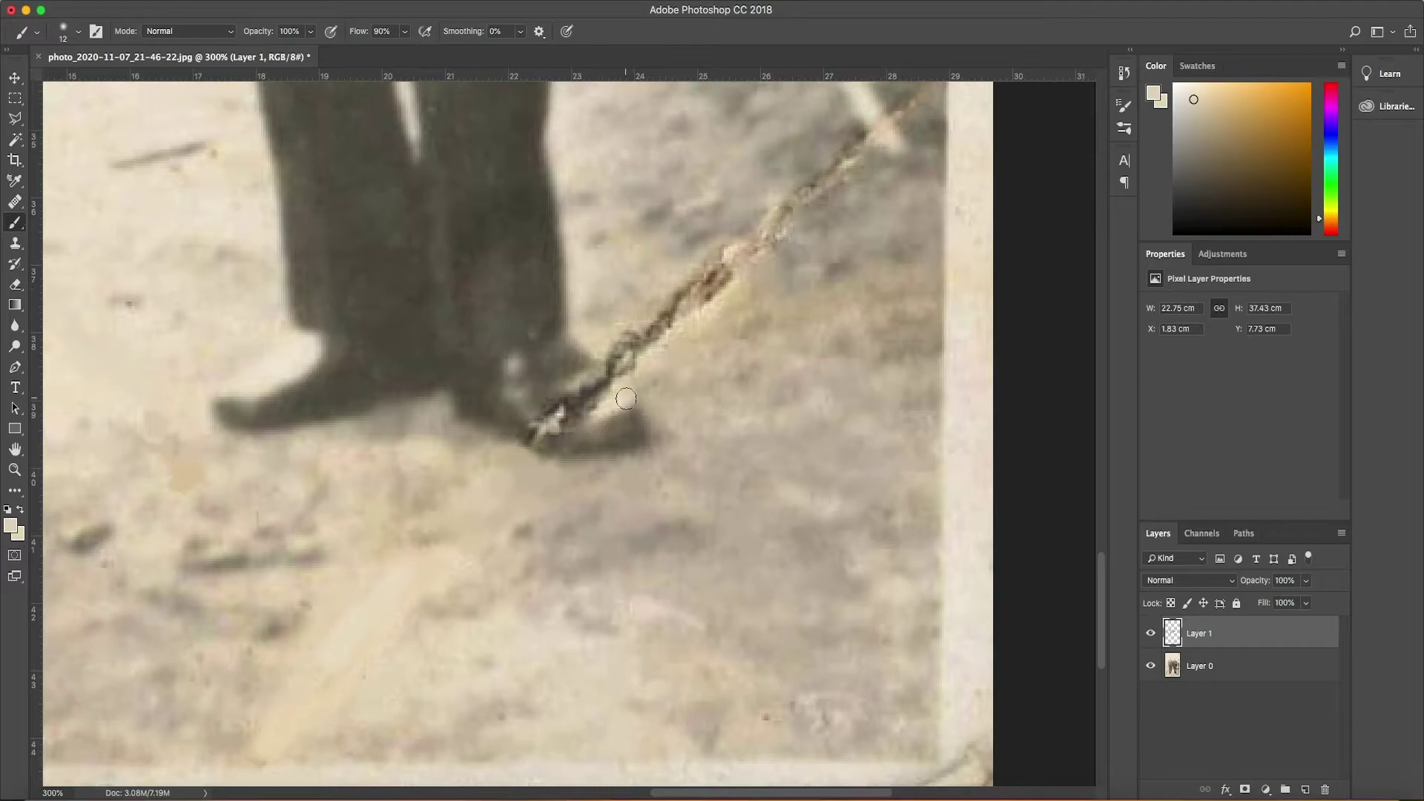
alt+click(609, 383)
- Shrink the brush to 4 px and lighten the dark crack at the shoe tip
right_click(612, 424)
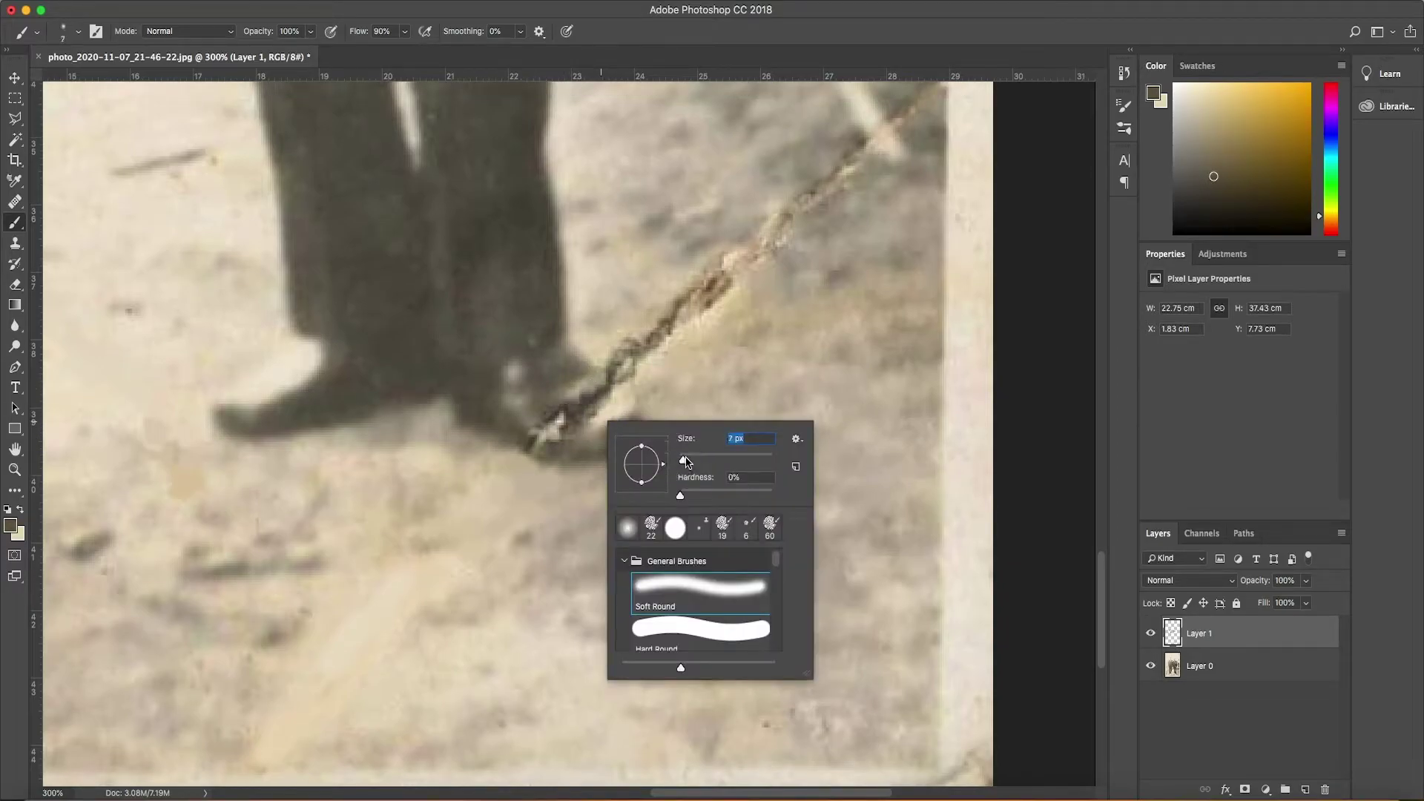
drag(681, 456, 678, 455)
key(Return)
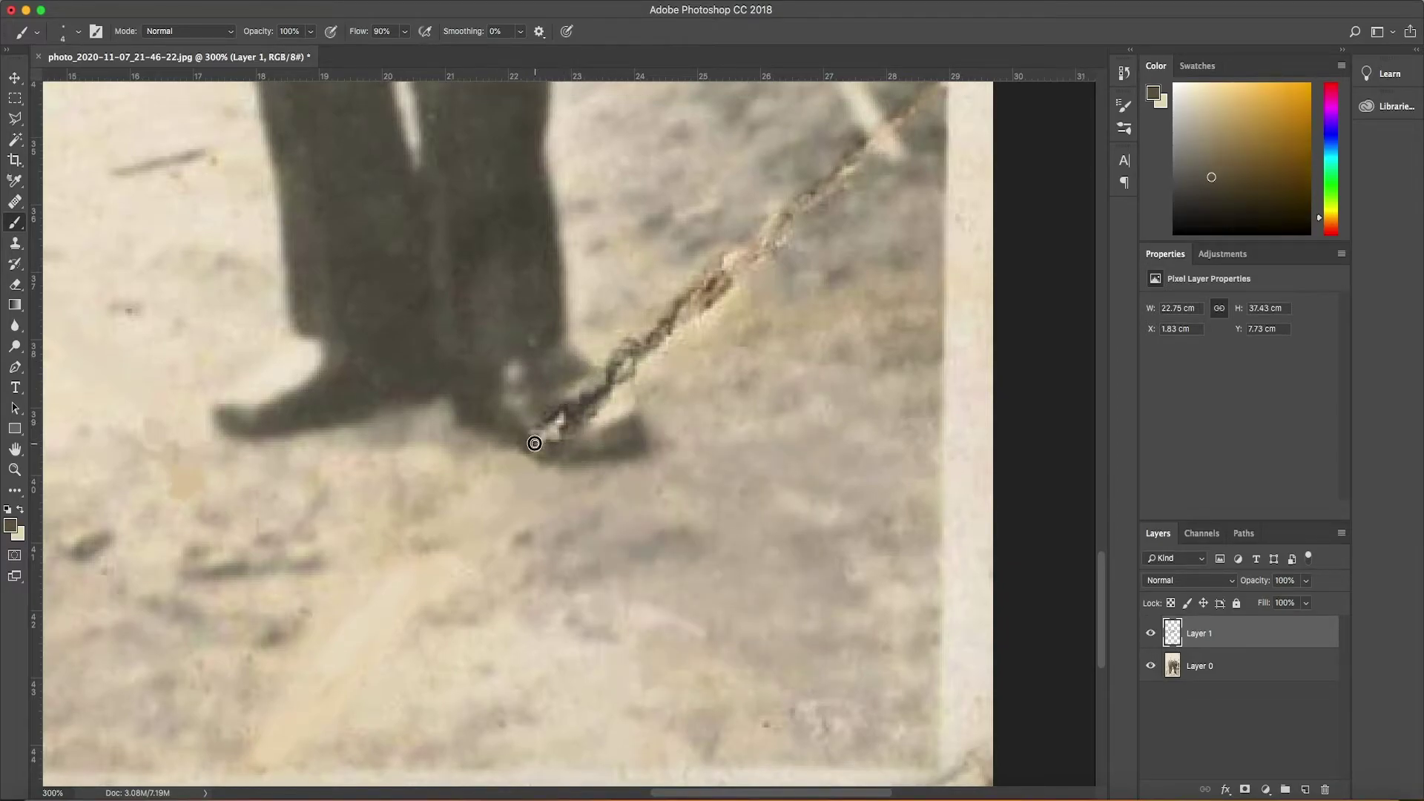
alt+click(545, 415)
alt+click(551, 415)
alt+click(554, 434)
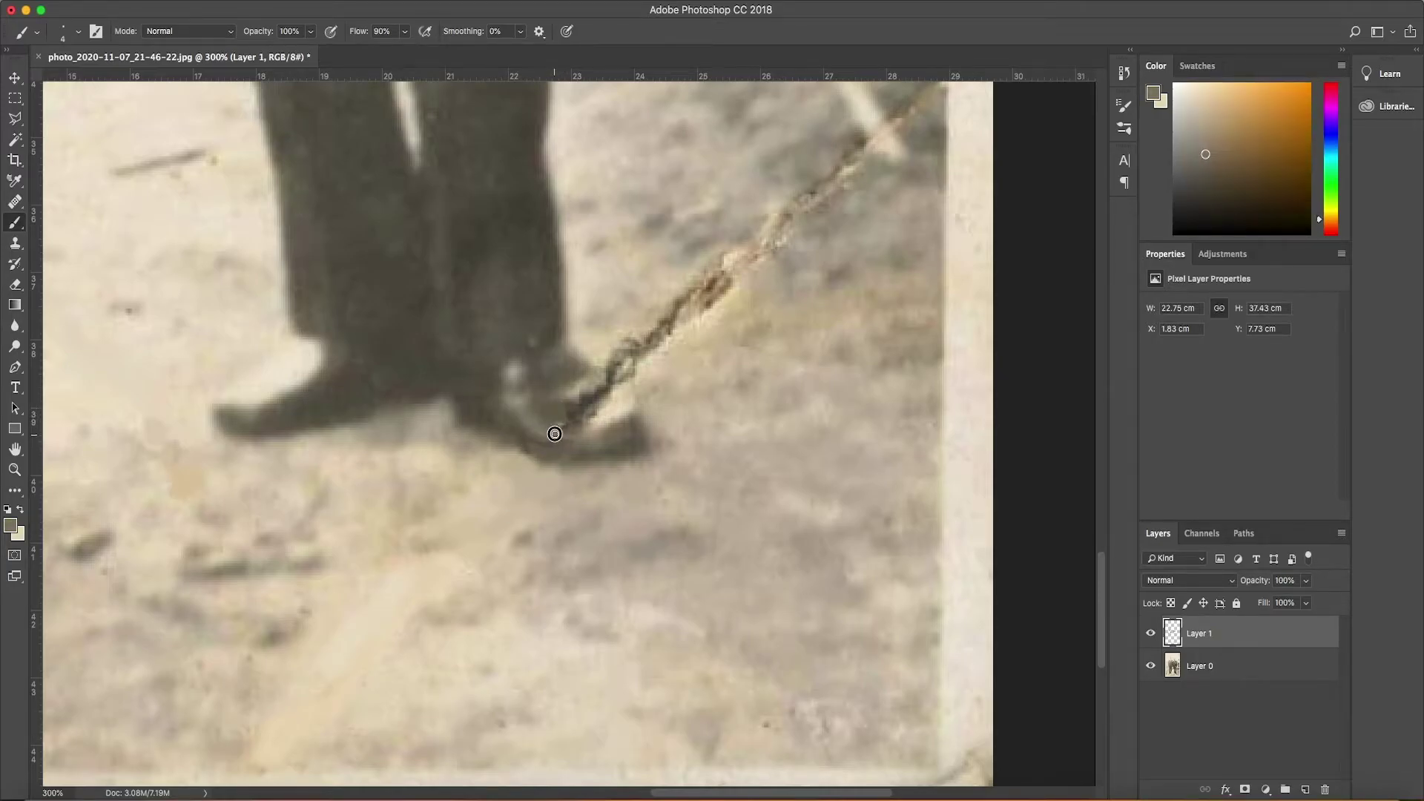
alt+click(630, 379)
mouse_move(610, 373)
mouse_down()
mouse_move(630, 379)
mouse_move(587, 392)
mouse_move(625, 406)
mouse_up()
alt+click(604, 406)
- Retouch around the shoe with sampled tones, undoing a light stroke on the shoes
alt+click(585, 390)
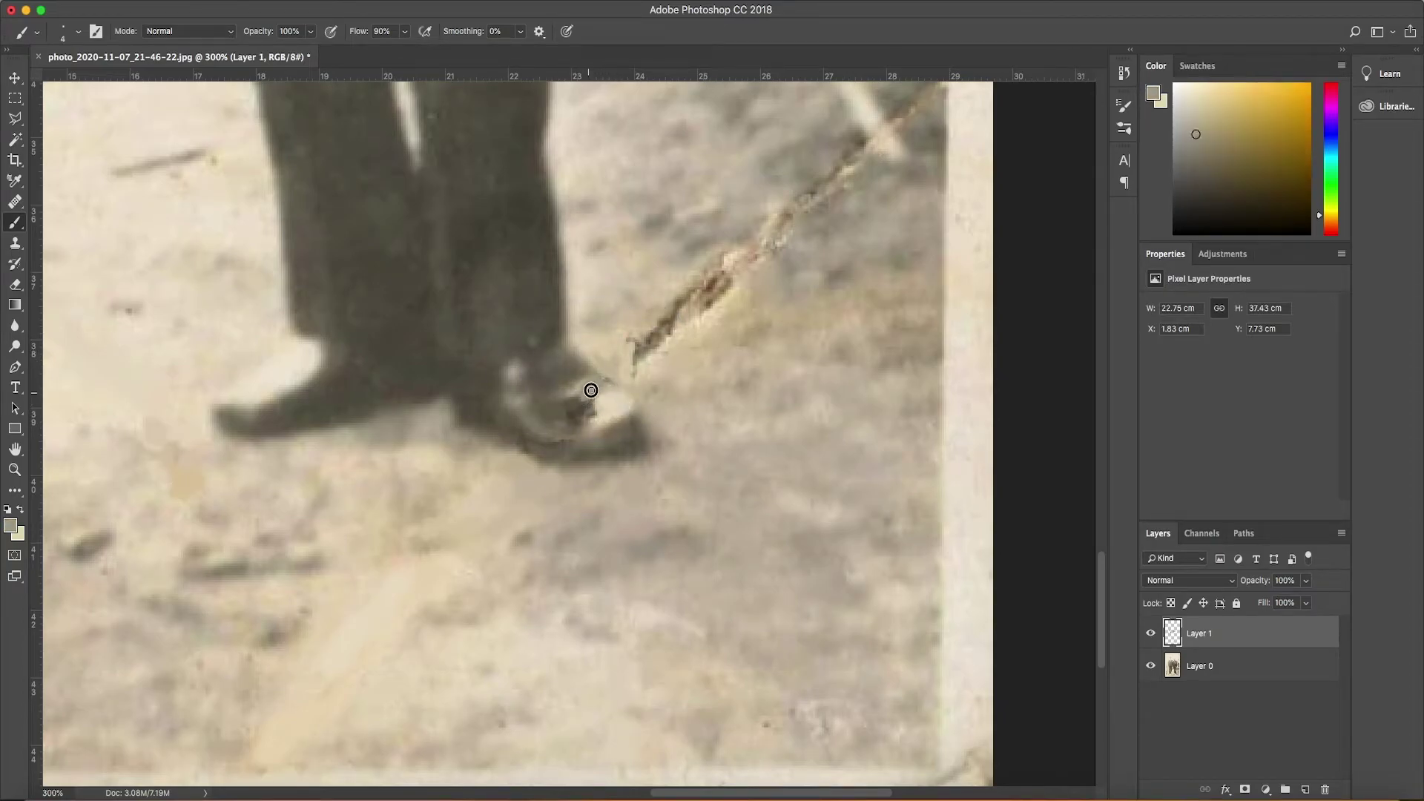
alt+click(590, 413)
alt+click(586, 407)
alt+click(601, 401)
alt+click(591, 425)
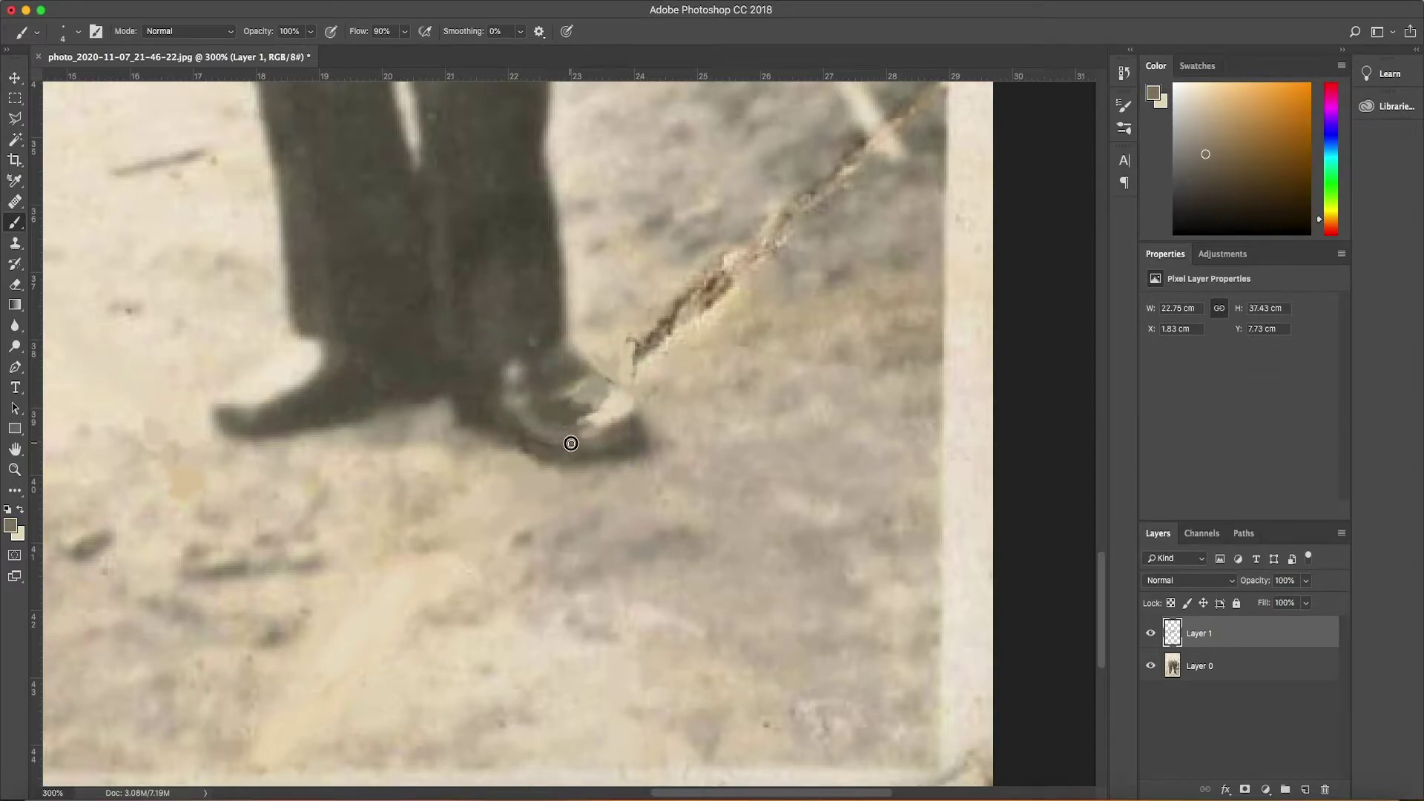
alt+click(523, 446)
alt+click(539, 451)
alt+click(518, 456)
key(ctrl+z)
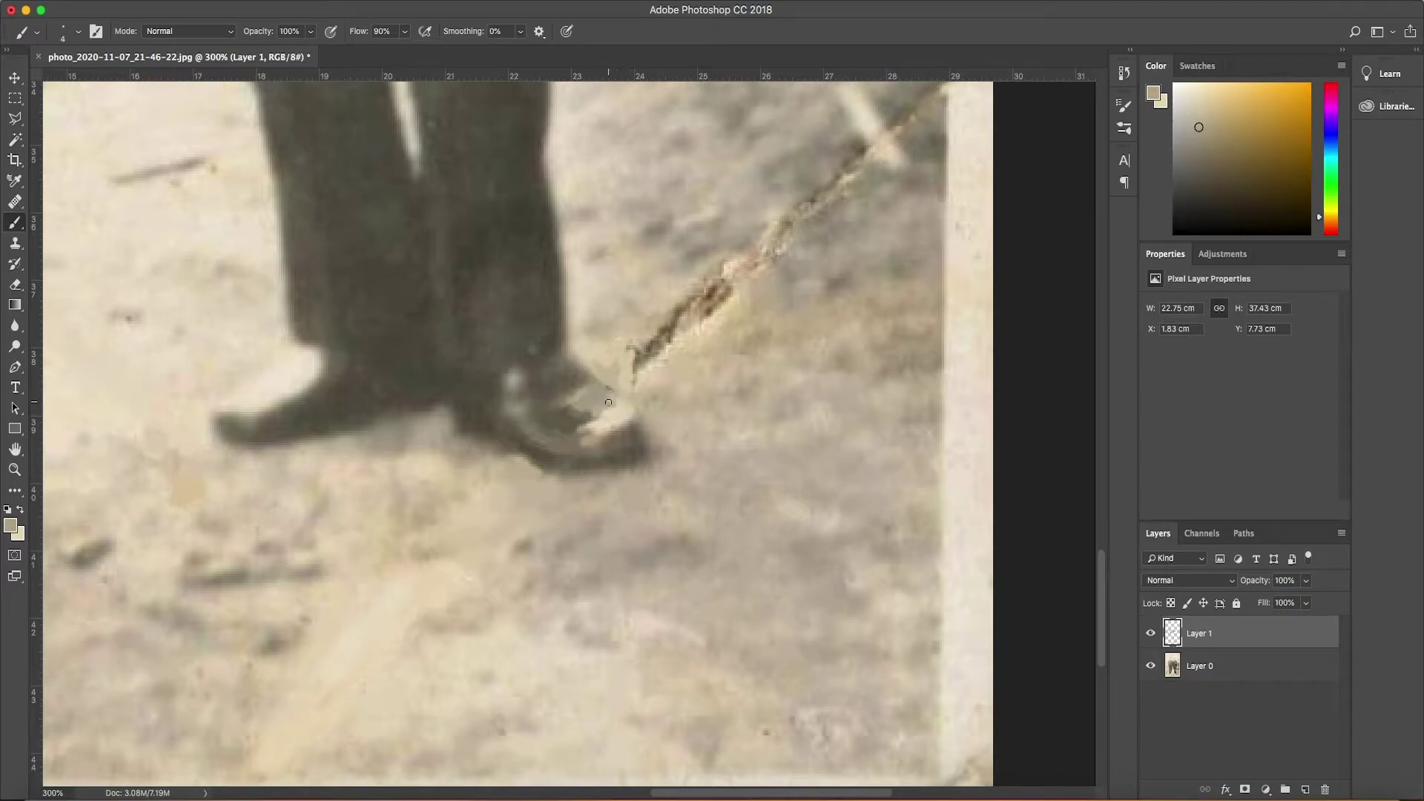
- Repaint the shoe area with darker olive shoe tones
alt+click(617, 411)
alt+click(578, 429)
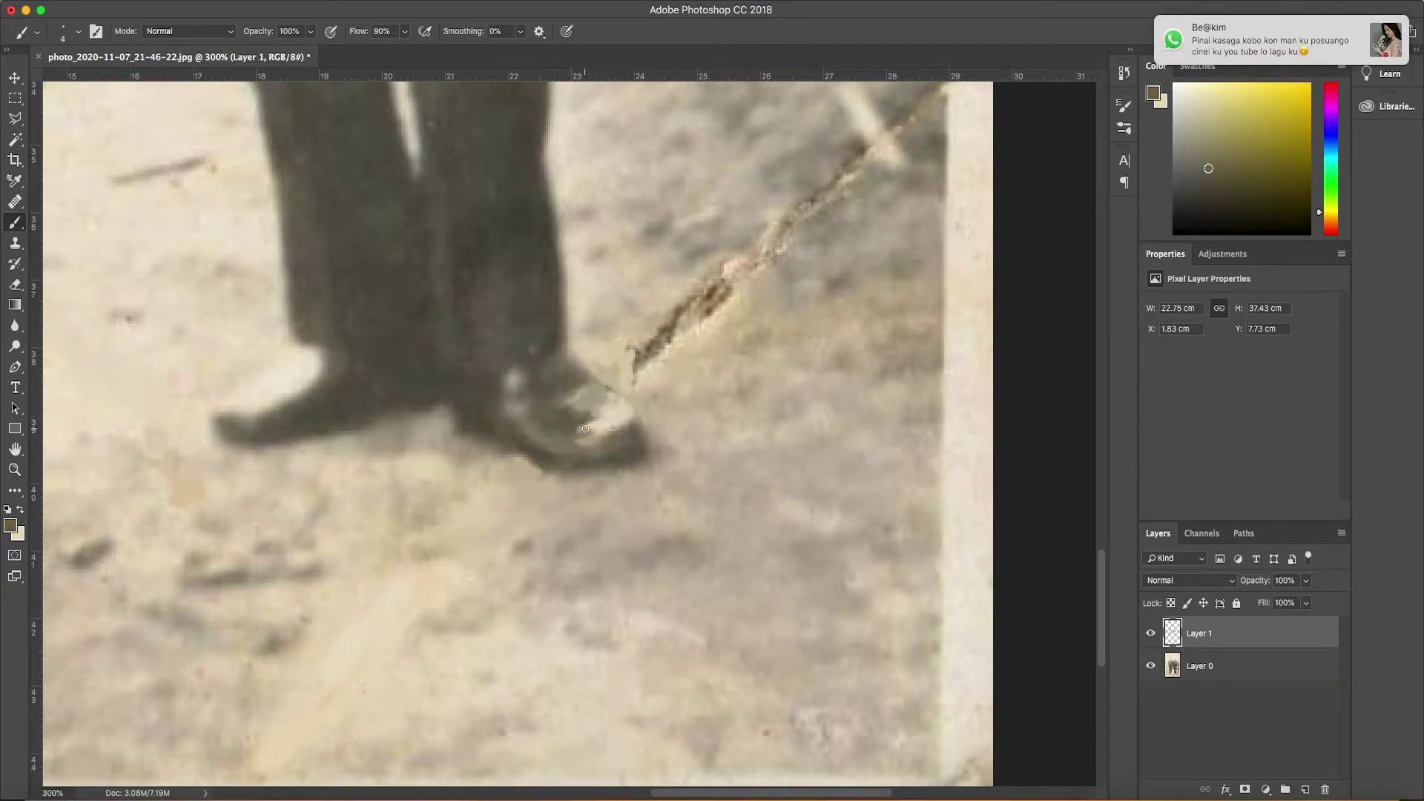
alt+click(578, 429)
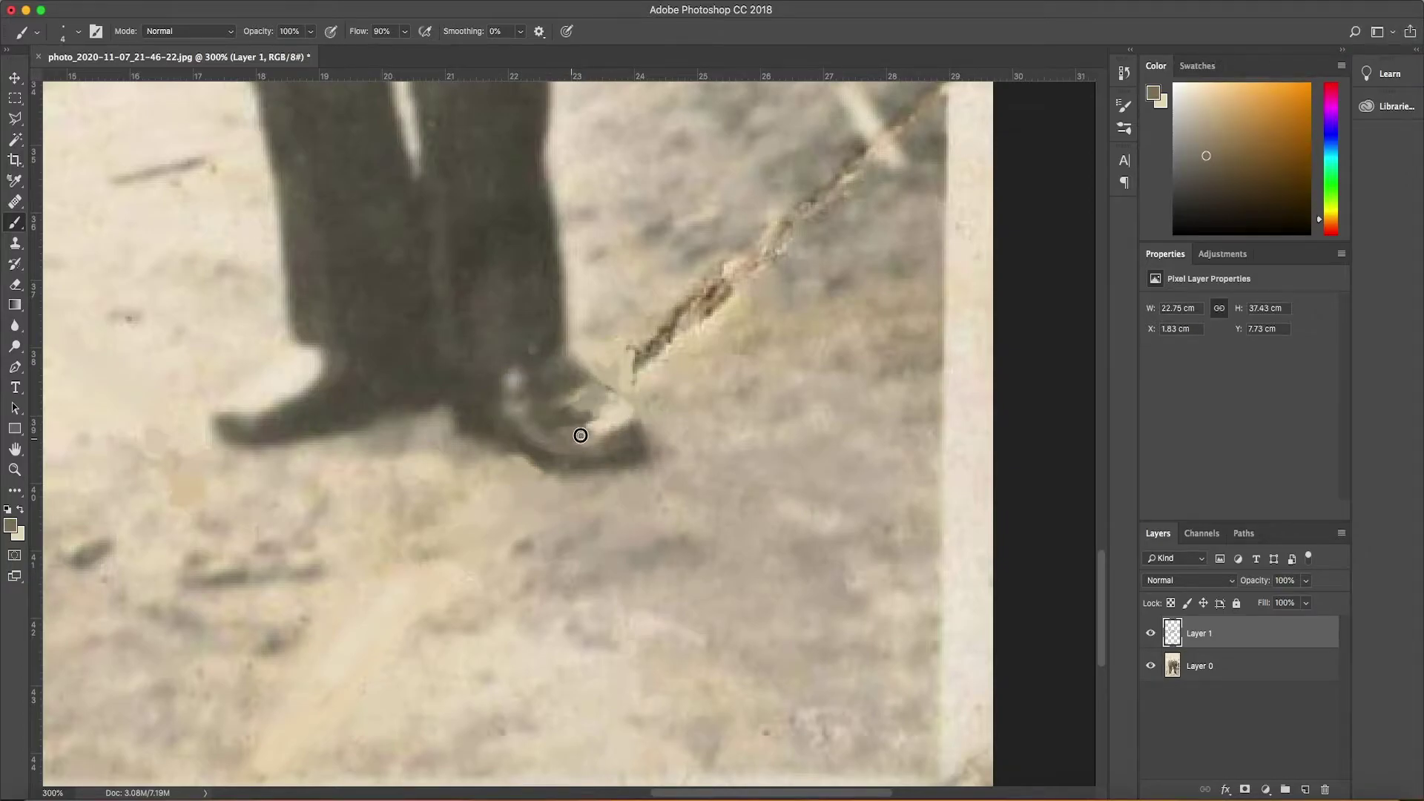
alt+click(599, 421)
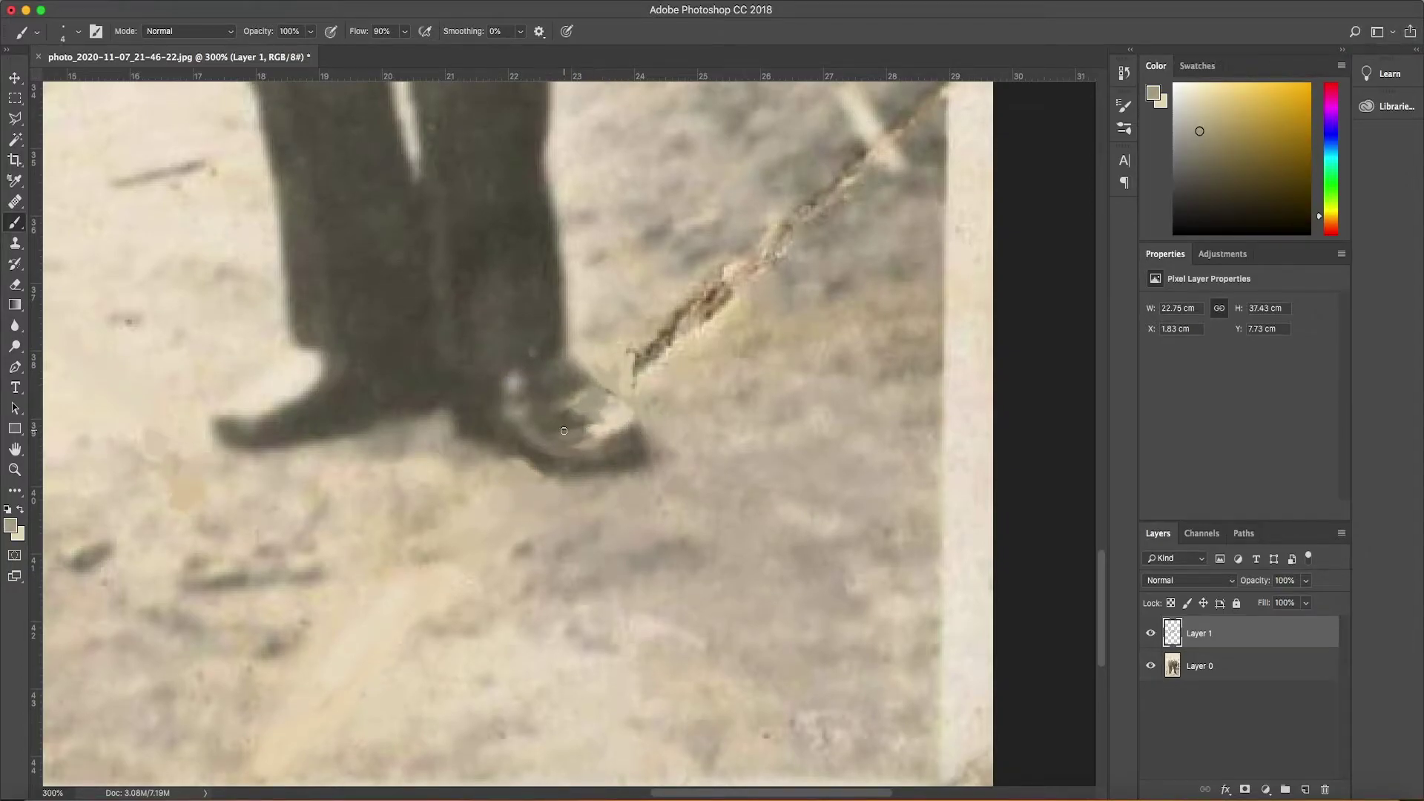
alt+click(593, 421)
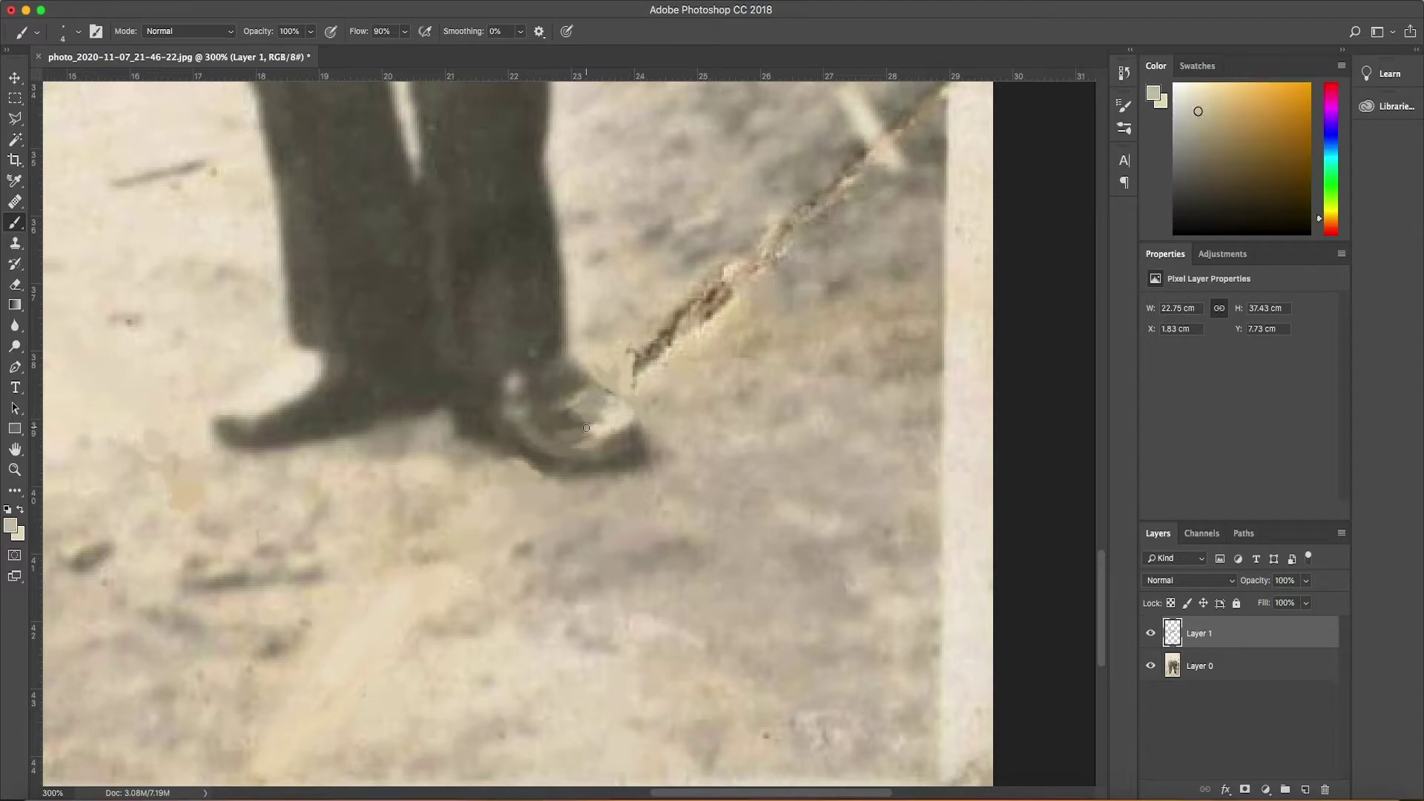
alt+click(590, 430)
alt+click(584, 446)
right_click(606, 487)
- Paint the crack from the shoe toward the photo's right edge in light tan
alt+click(558, 430)
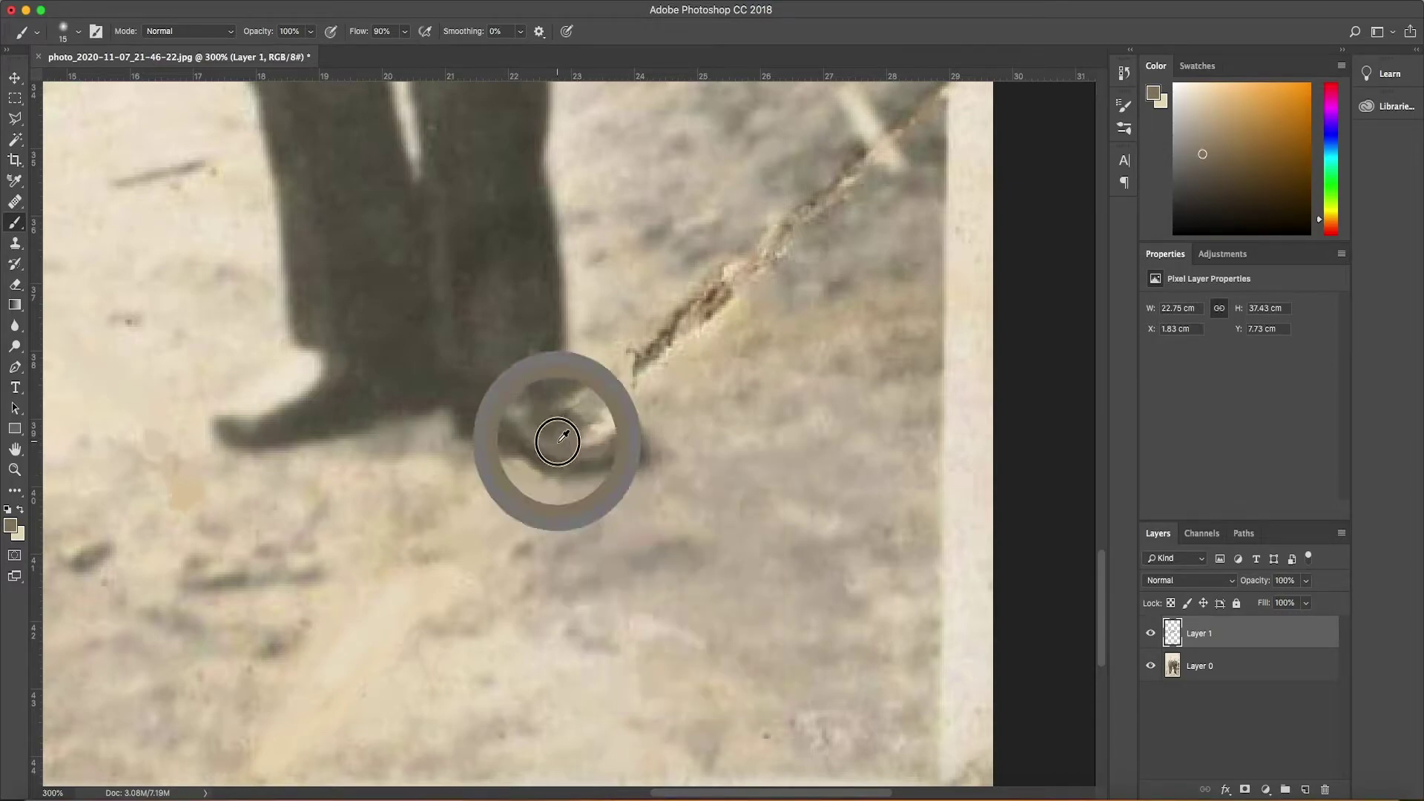
alt+click(556, 426)
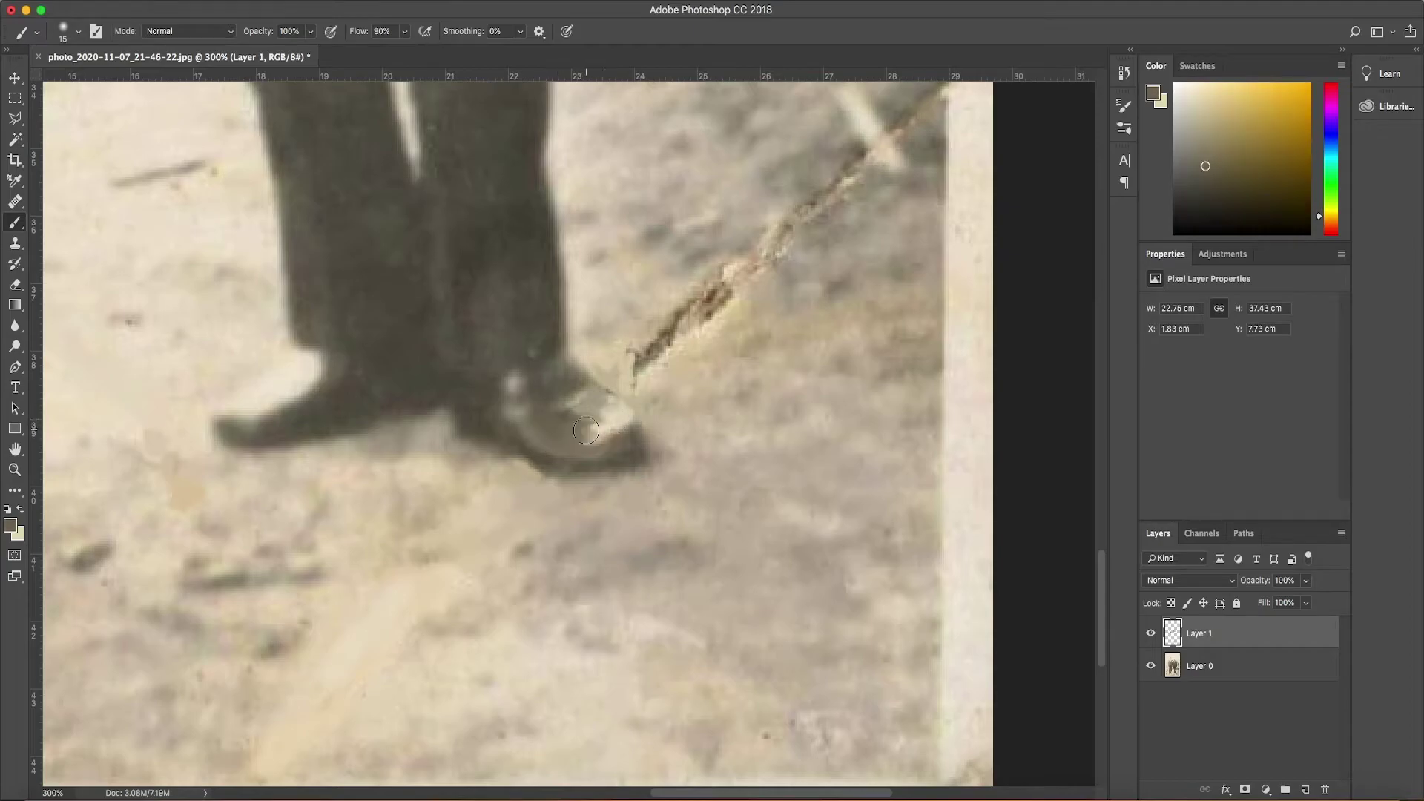
alt+click(589, 411)
scroll(589, 411, up, 3)
alt+click(518, 416)
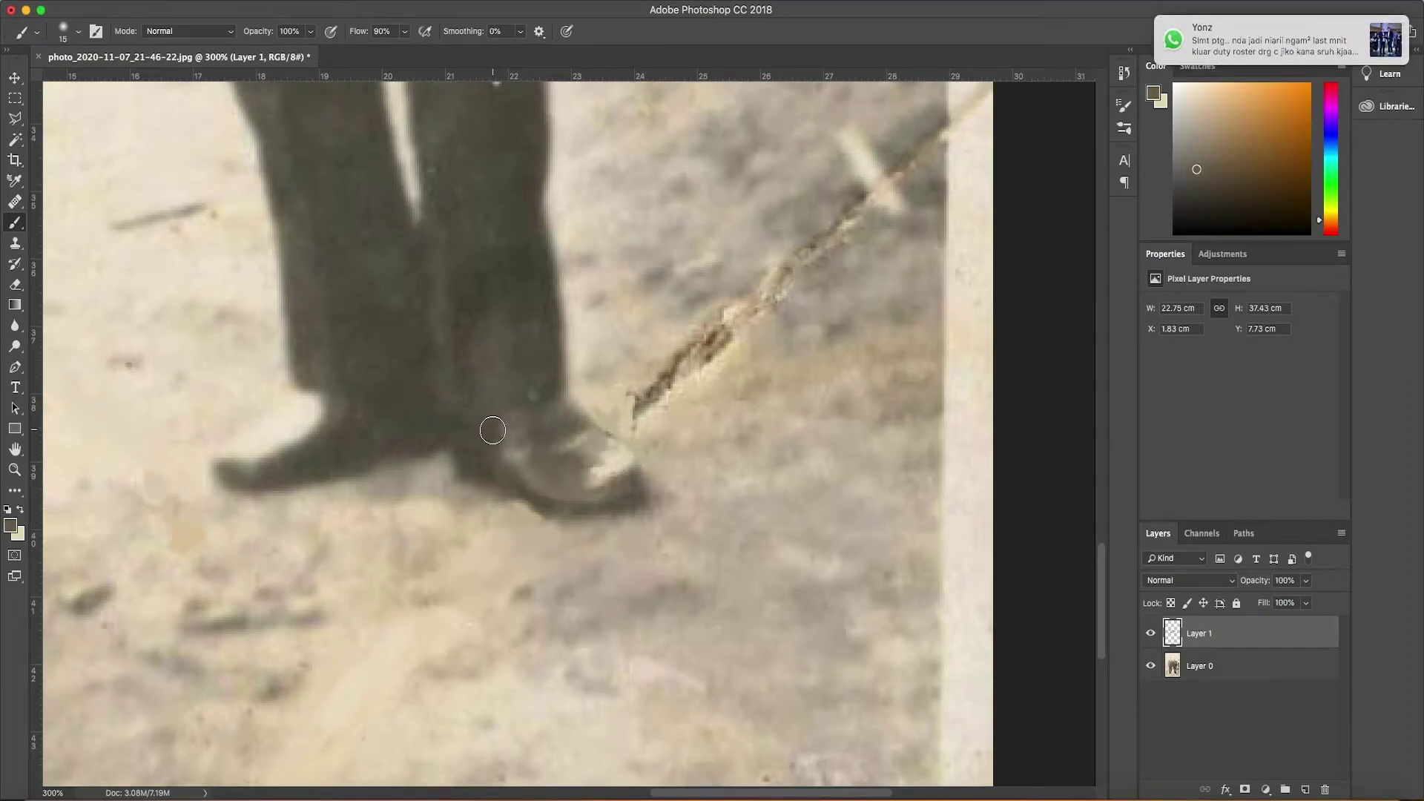
alt+click(649, 385)
mouse_move(638, 415)
mouse_down()
mouse_move(690, 341)
mouse_move(751, 324)
mouse_move(918, 229)
mouse_move(842, 189)
mouse_up()
scroll(751, 324, up, 2)
- Paint out the crack and light streak beside the post and the yellowish ground patch
alt+click(843, 264)
alt+click(884, 232)
alt+click(875, 222)
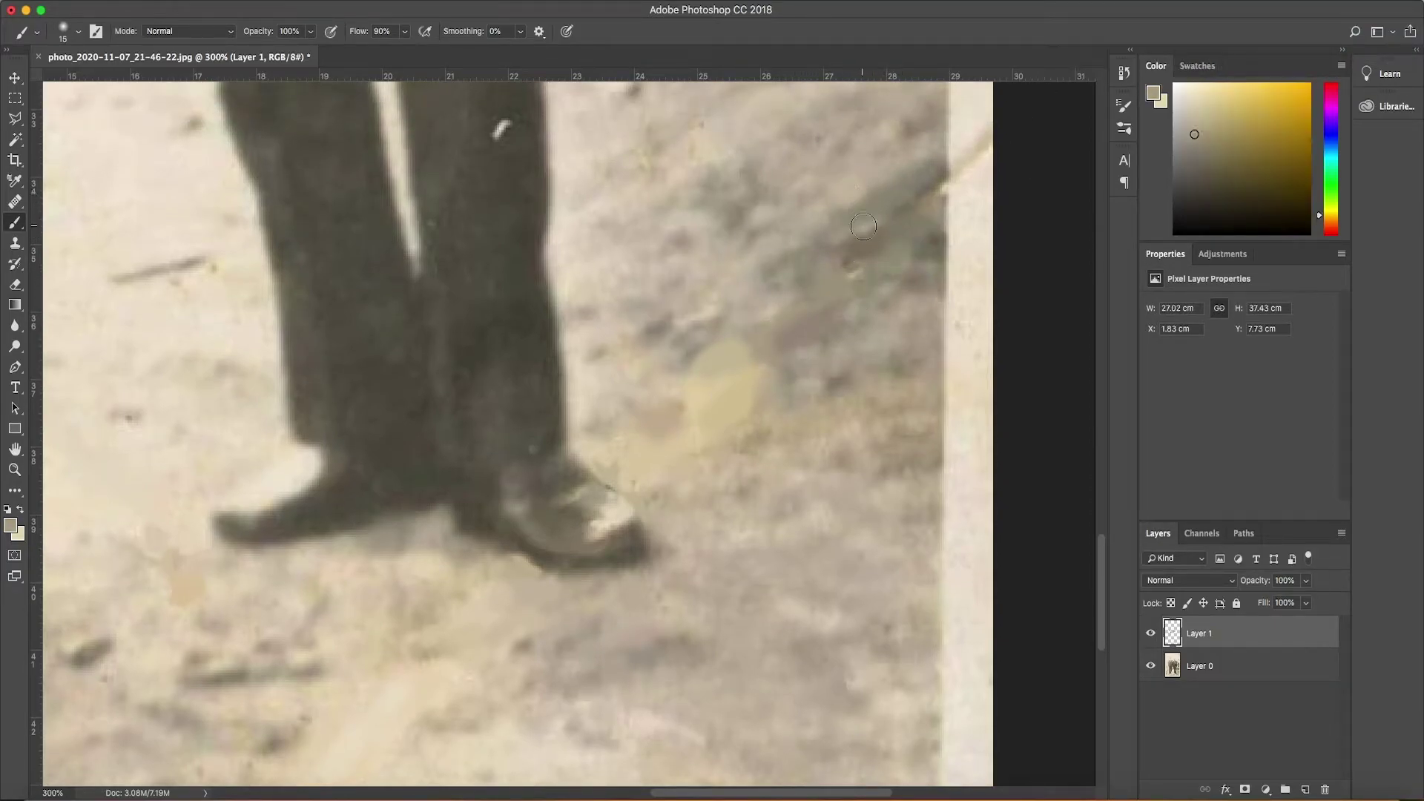
alt+click(715, 349)
drag(737, 337, 700, 387)
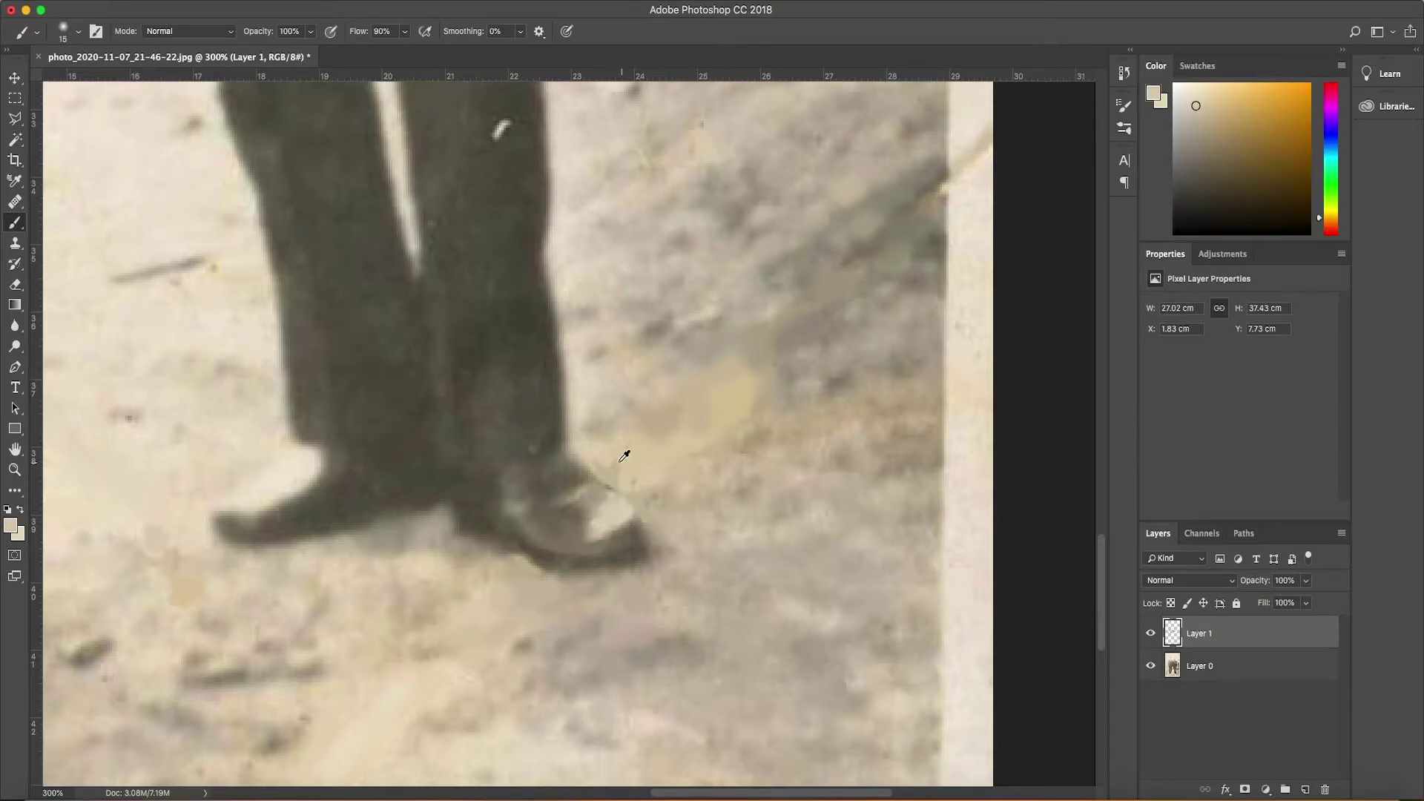
- Sample trouser and jacket tones and shrink the brush to 4 px
scroll(572, 370, up, 2)
scroll(502, 204, up, 2)
scroll(445, 237, up, 2)
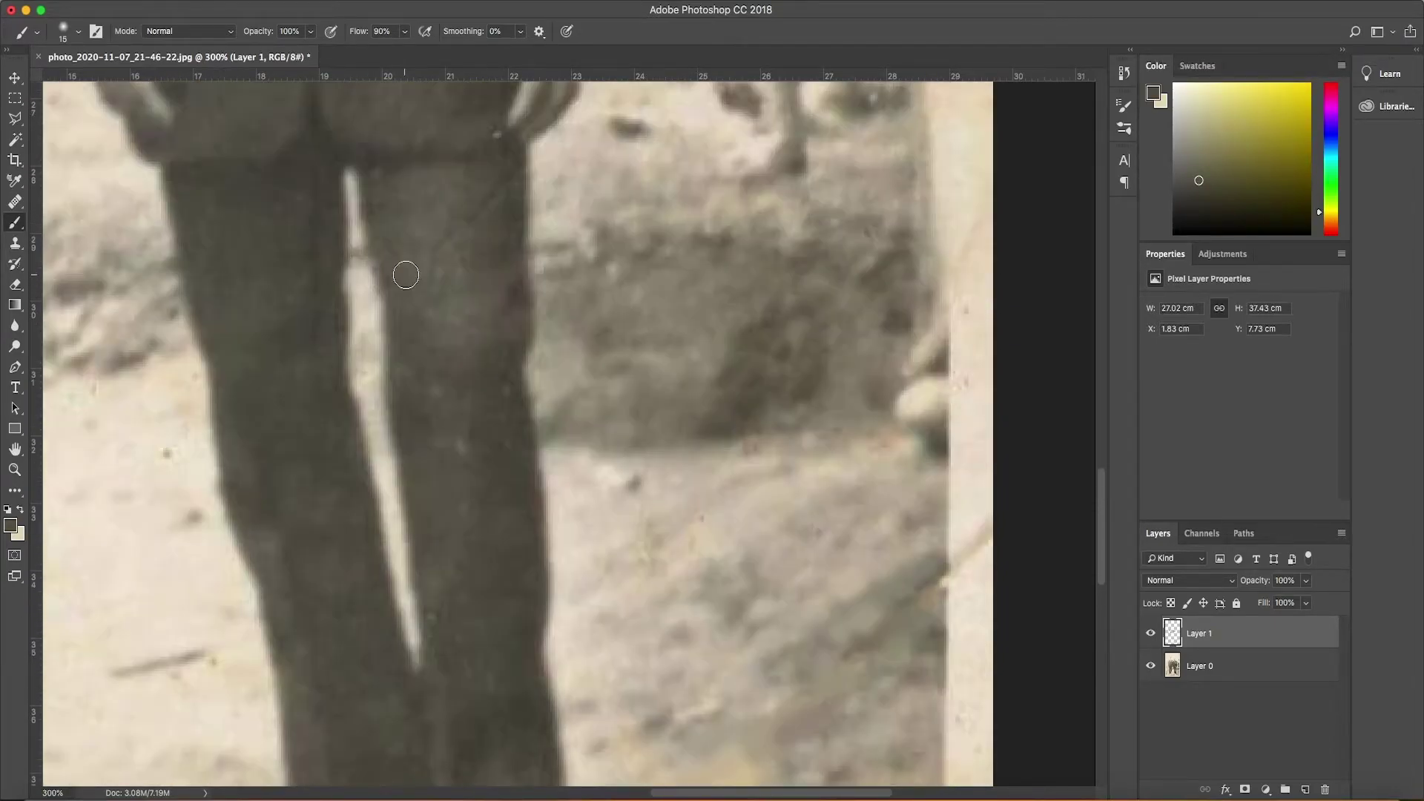
alt+click(512, 308)
scroll(528, 294, up, 2)
scroll(529, 294, up, 2)
alt+click(563, 233)
right_click(667, 297)
drag(668, 296, 663, 295)
click(612, 245)
- Sample warm jacket tones and paint over the crack beside the boutonnière stem
scroll(552, 278, up, 2)
alt+click(582, 206)
alt+click(605, 230)
scroll(605, 230, up, 1)
scroll(441, 185, up, 1)
alt+click(424, 373)
scroll(424, 373, up, 5)
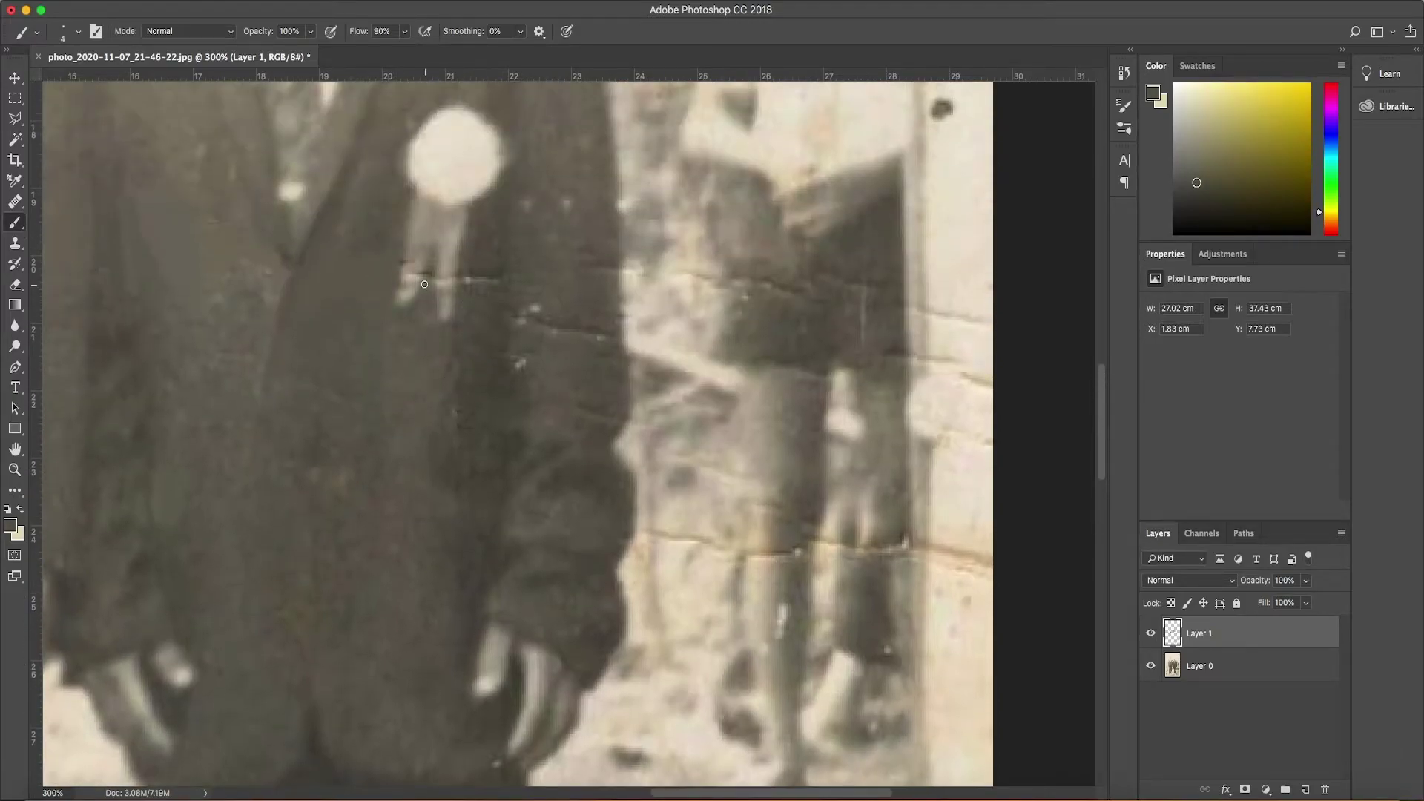
alt+click(420, 259)
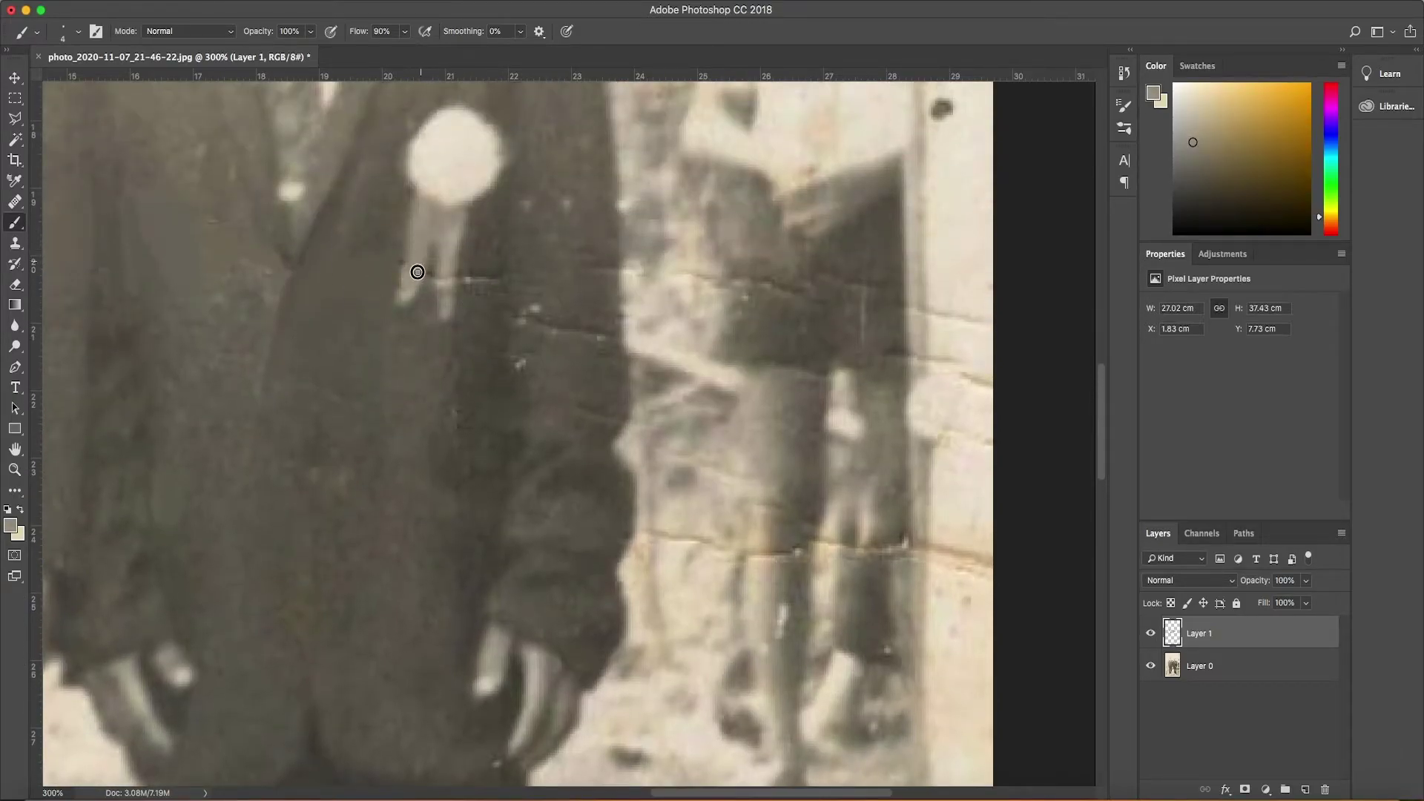
drag(438, 277, 454, 276)
- Resample jacket tones near the tie to blend the scratch by the rosette ribbon
alt+click(423, 264)
alt+click(436, 283)
alt+click(471, 284)
scroll(319, 330, up, 4)
alt+click(285, 371)
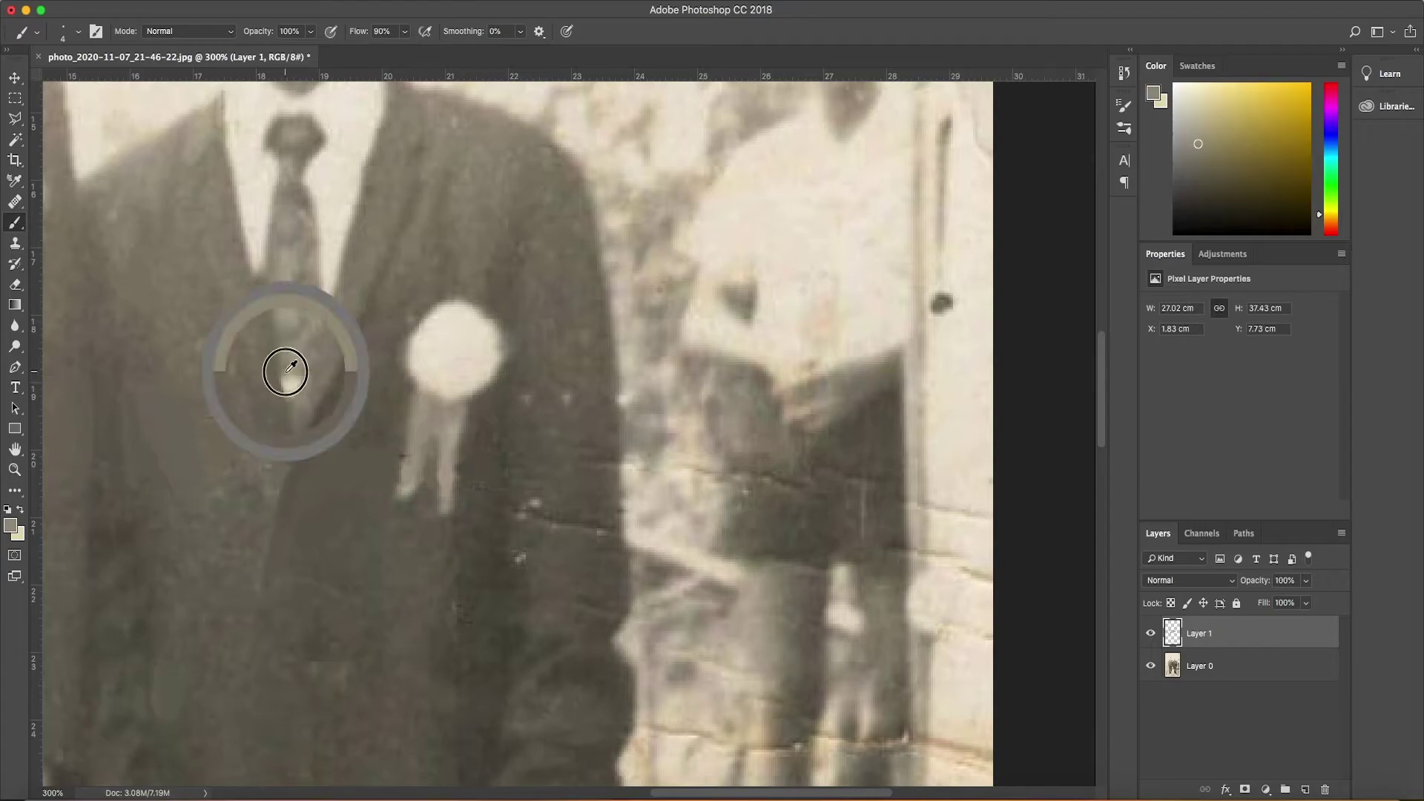
alt+click(282, 397)
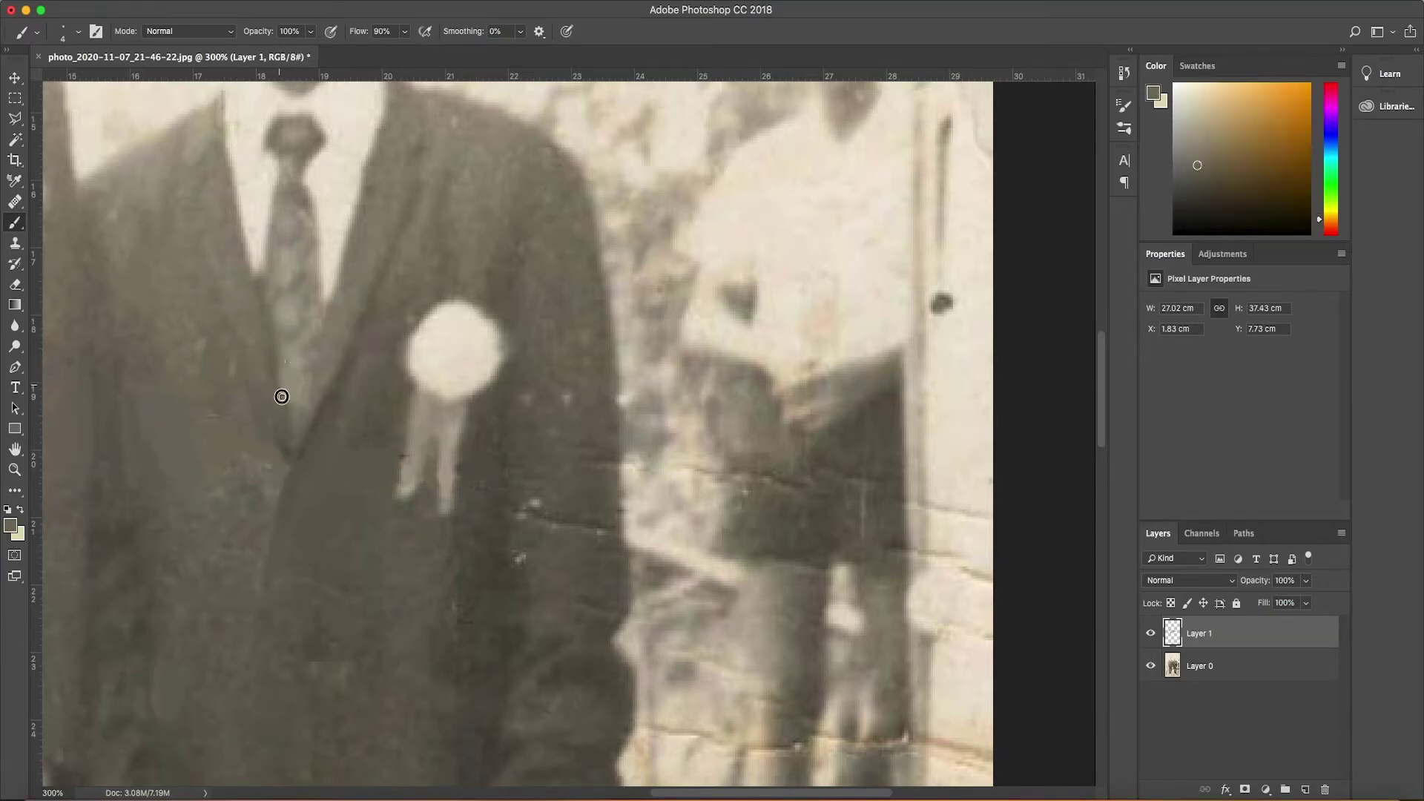
alt+click(311, 376)
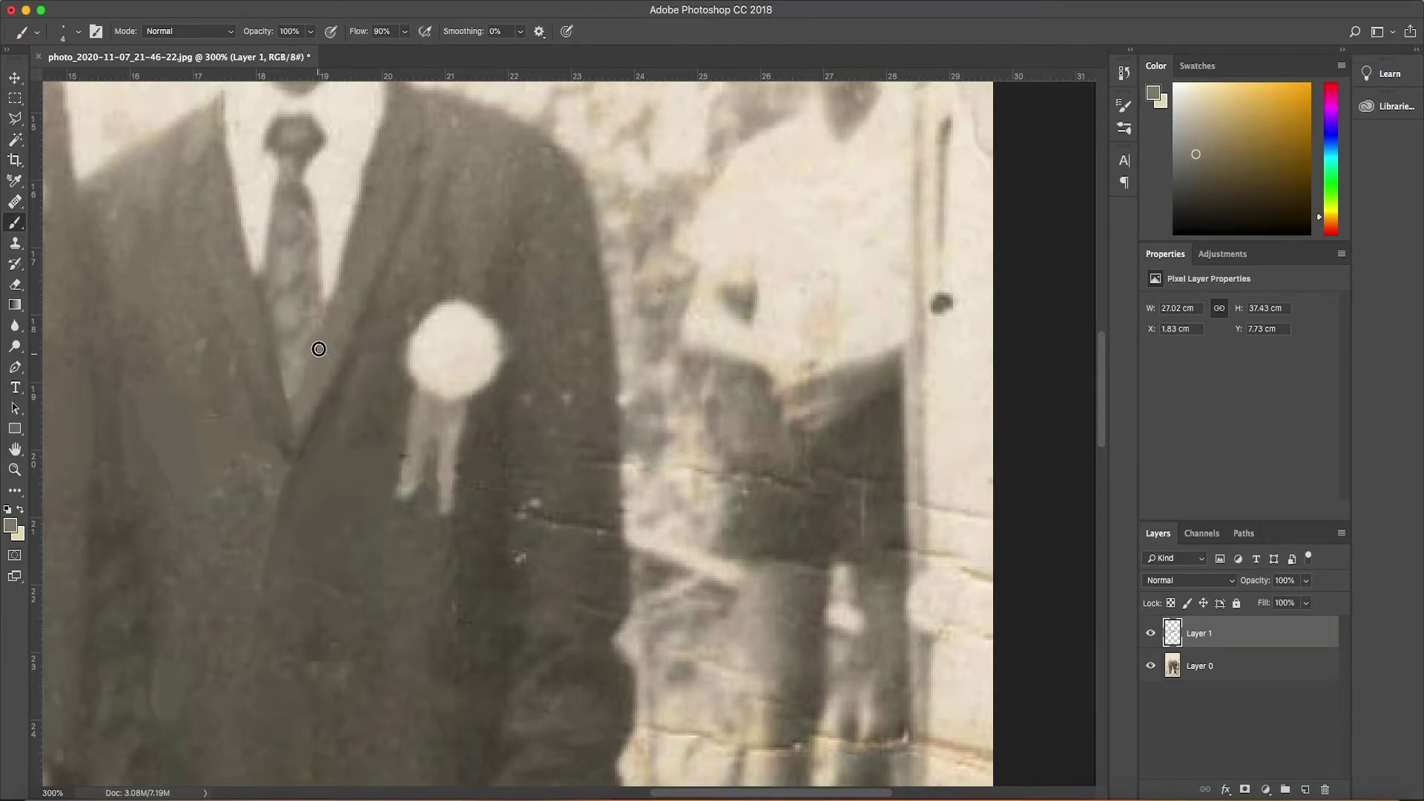
scroll(318, 353, up, 2)
scroll(319, 354, up, 2)
alt+click(865, 253)
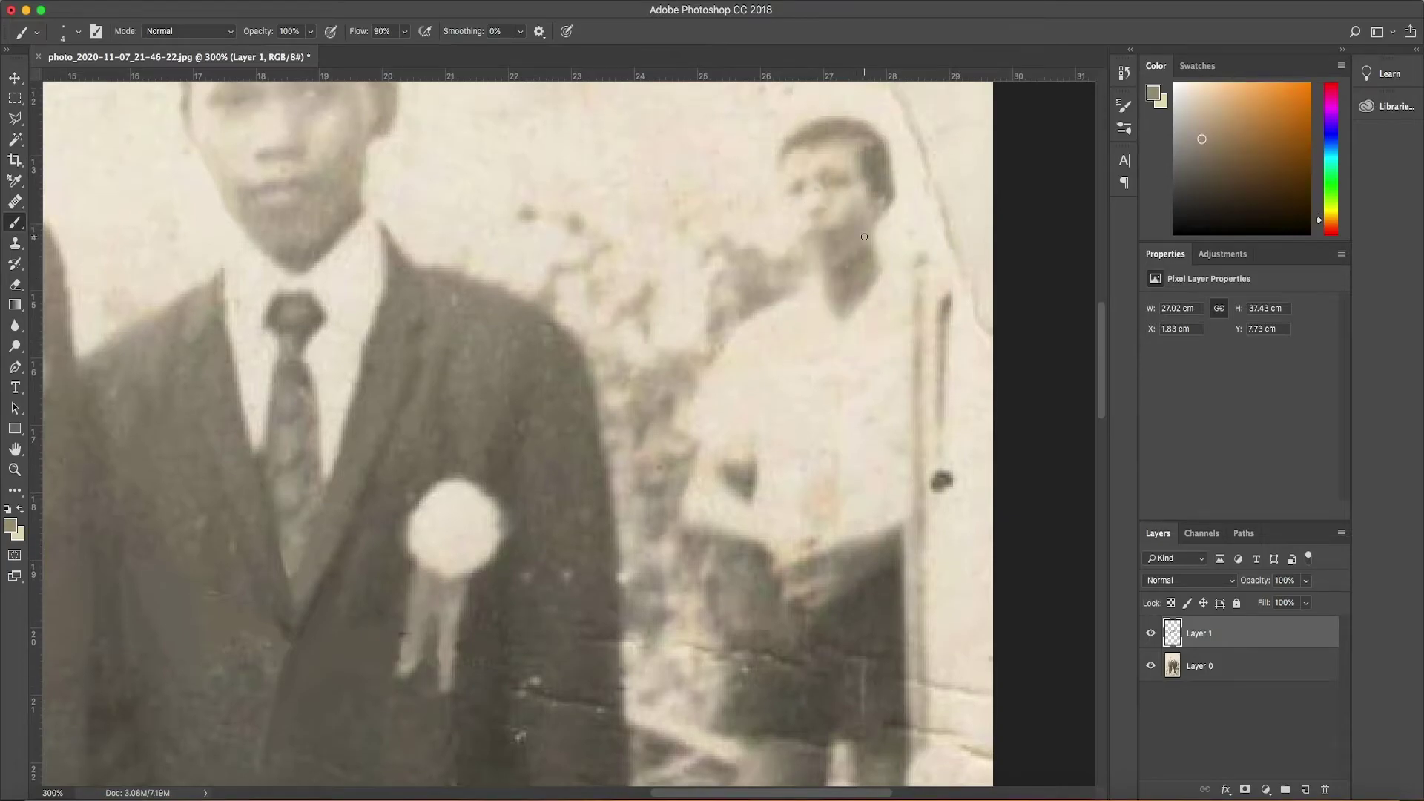
- Sample nearby background tones and paint over the dark blemish on the right-hand crack
scroll(864, 236, up, 2)
alt+click(979, 442)
scroll(953, 367, up, 2)
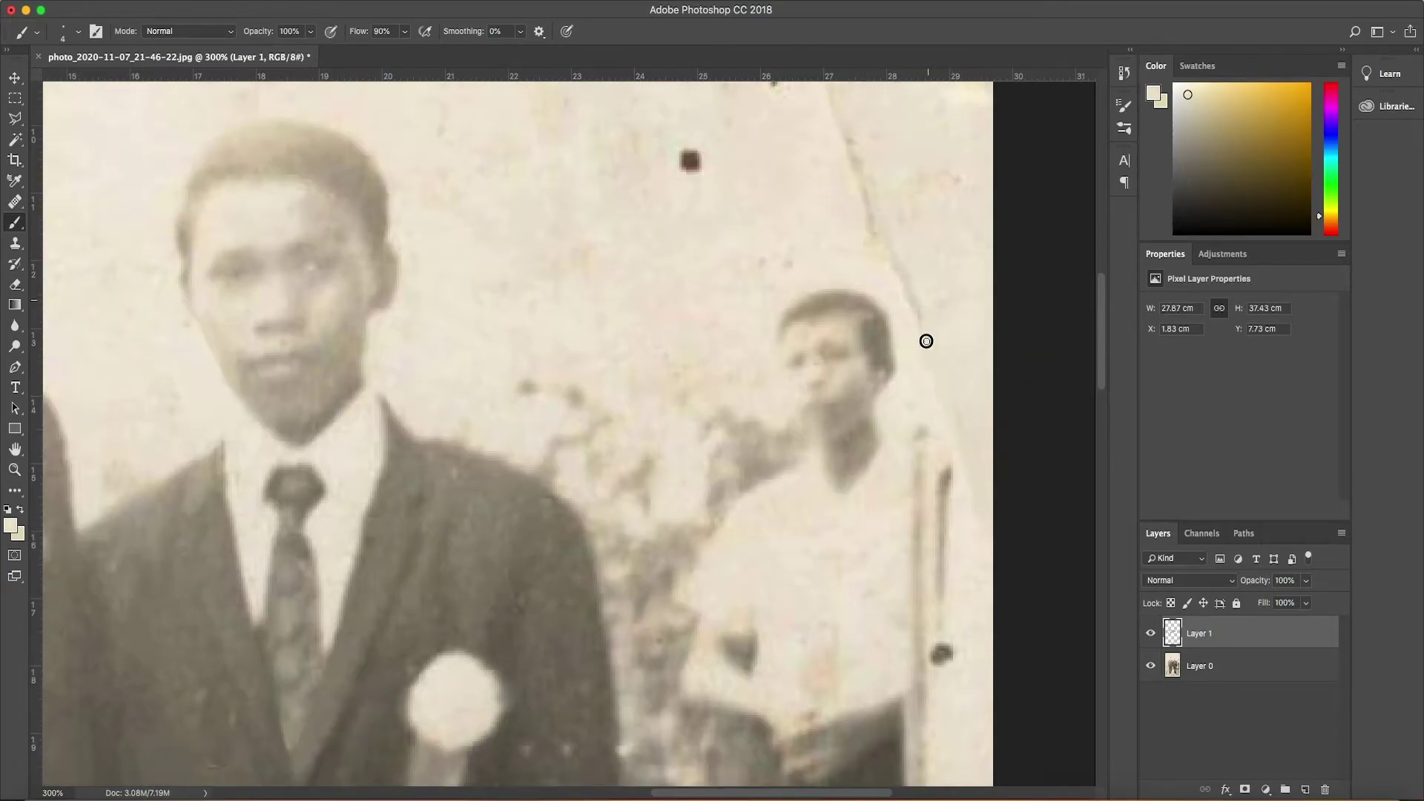
scroll(958, 416, up, 1)
alt+click(890, 353)
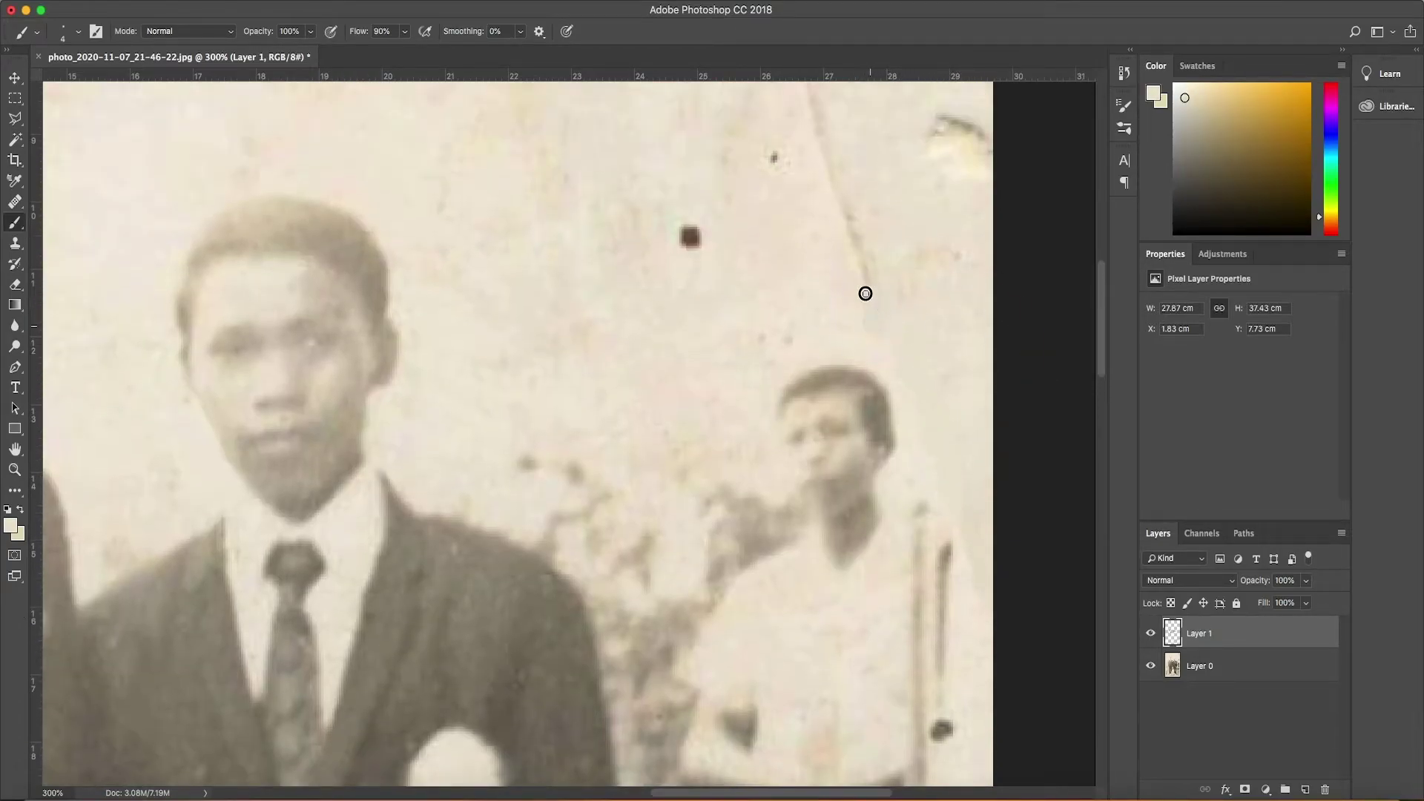
scroll(890, 319, up, 2)
alt+click(960, 206)
drag(964, 229, 979, 275)
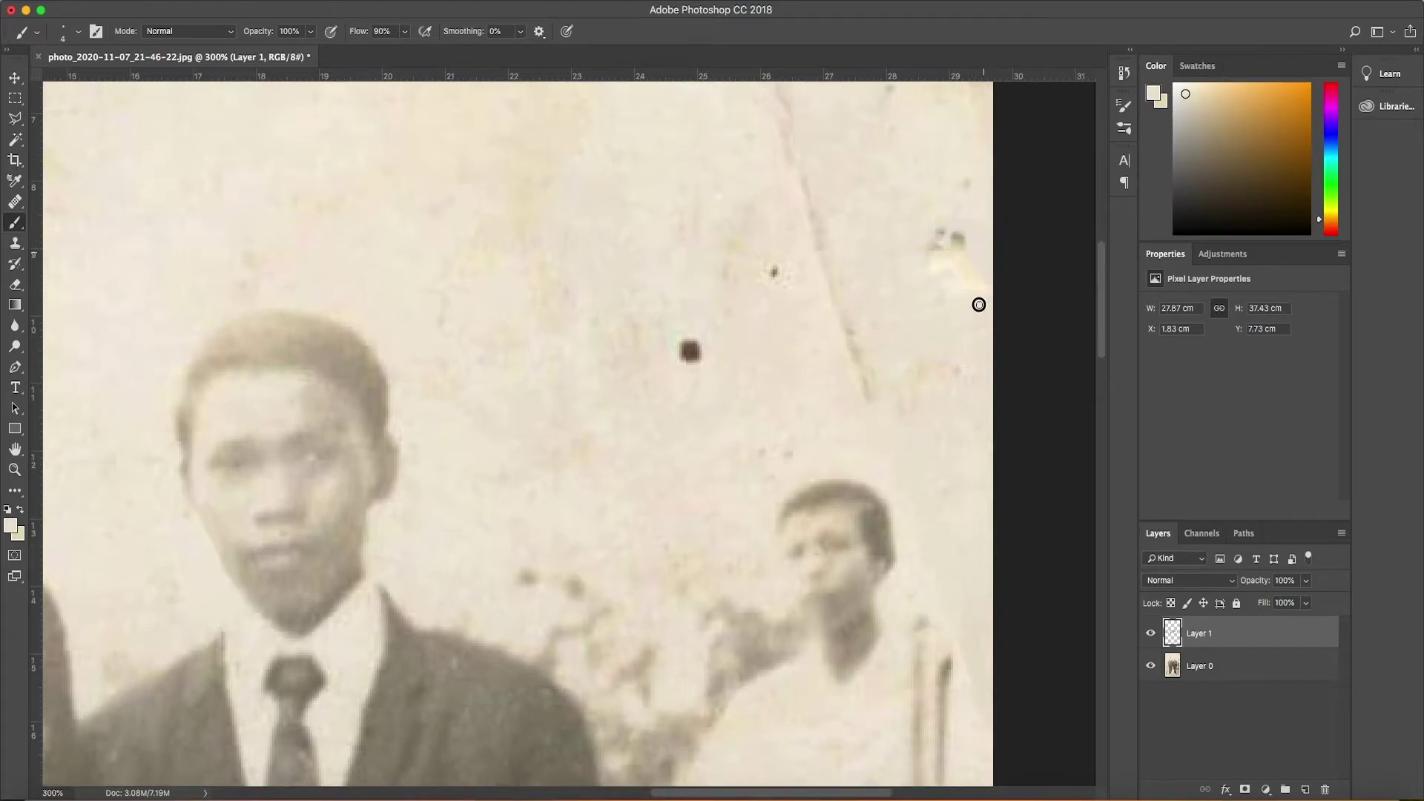
alt+click(942, 241)
- Enlarge the brush to 9 and sample background tones beside the cracks
scroll(943, 287, up, 2)
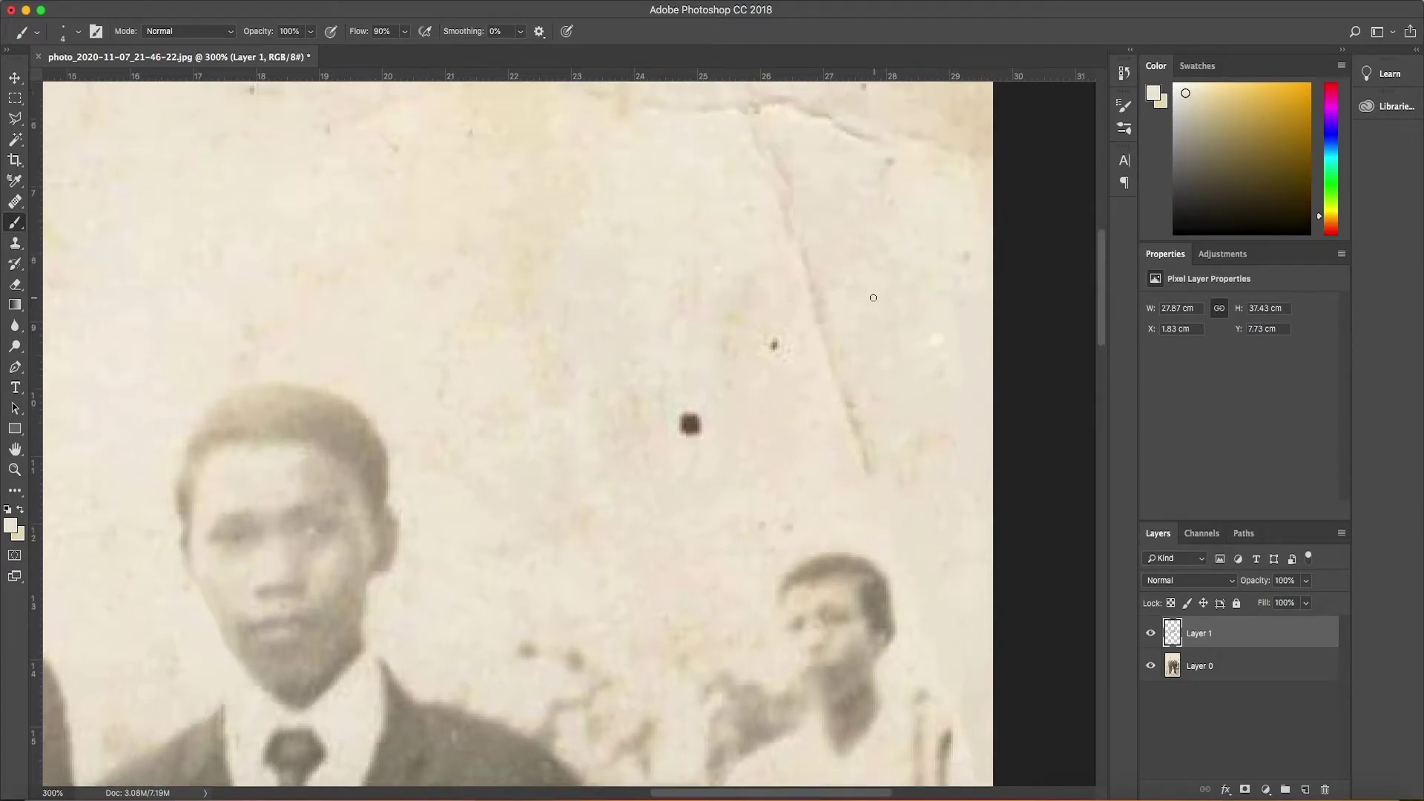
alt+click(810, 318)
right_click(790, 371)
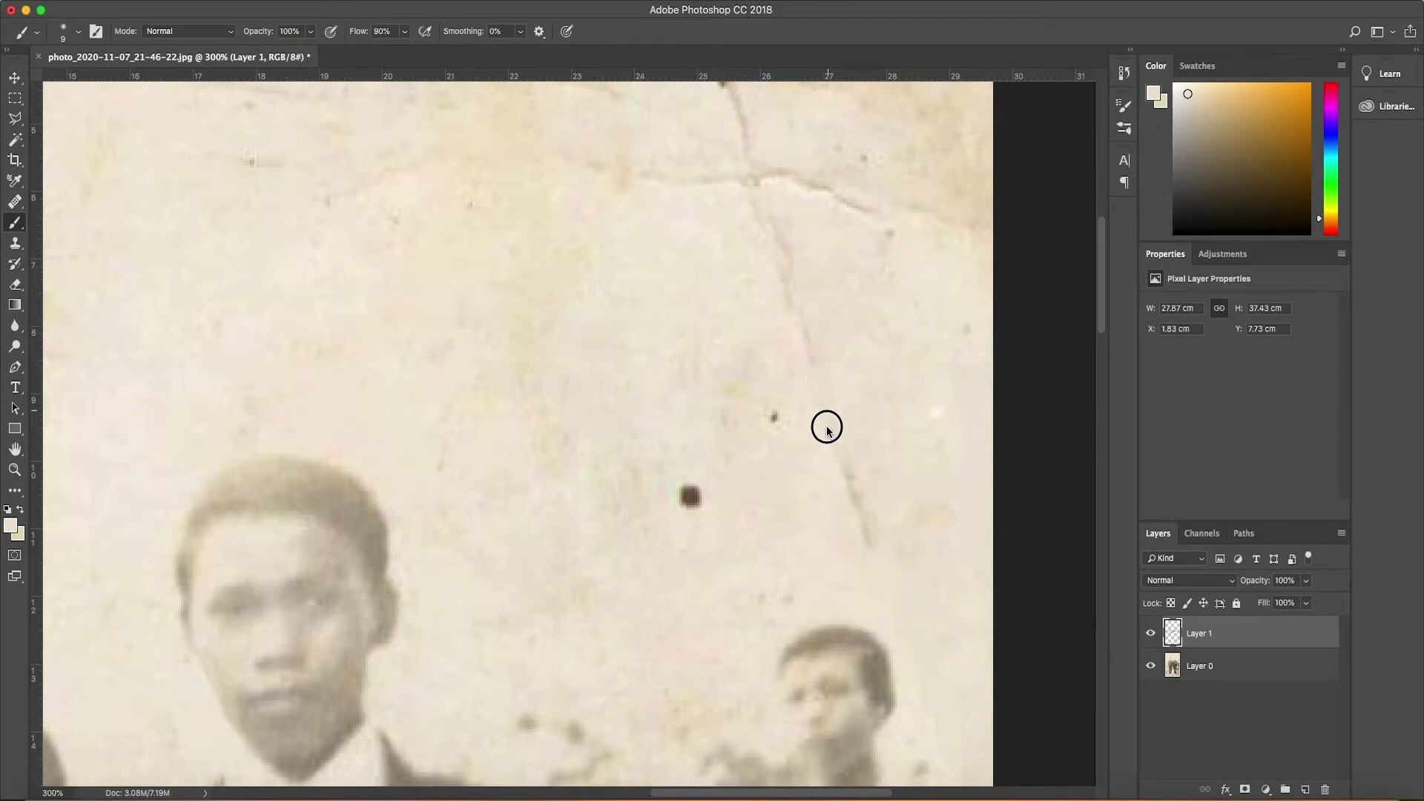
alt+click(791, 299)
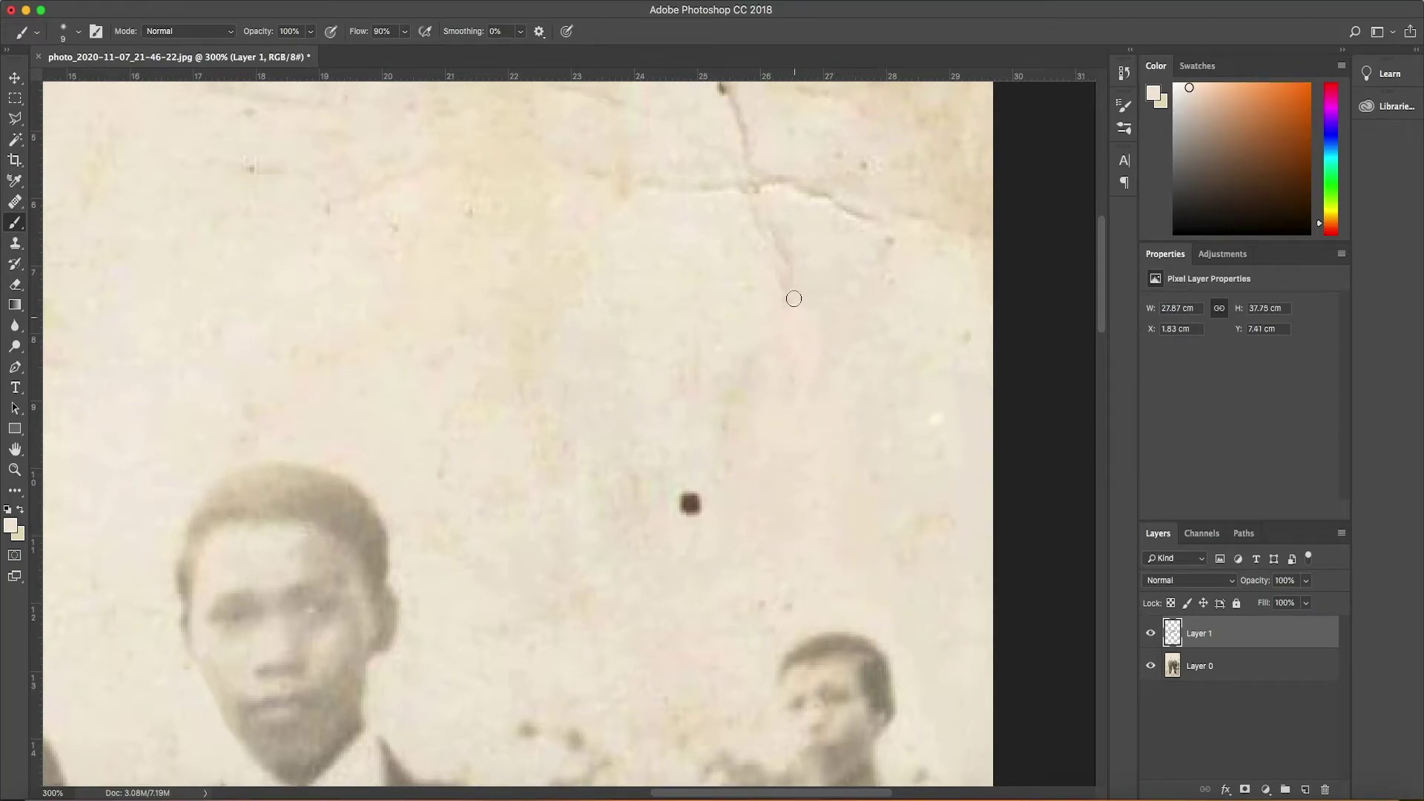
scroll(750, 238, up, 2)
alt+click(800, 416)
scroll(820, 331, up, 1)
alt+click(794, 312)
scroll(750, 324, up, 1)
- Dab paint over the branching cracks in the background above the men's heads
alt+click(851, 388)
click(927, 400)
click(812, 290)
scroll(726, 306, up, 1)
drag(726, 306, 744, 380)
scroll(712, 311, up, 1)
alt+click(693, 279)
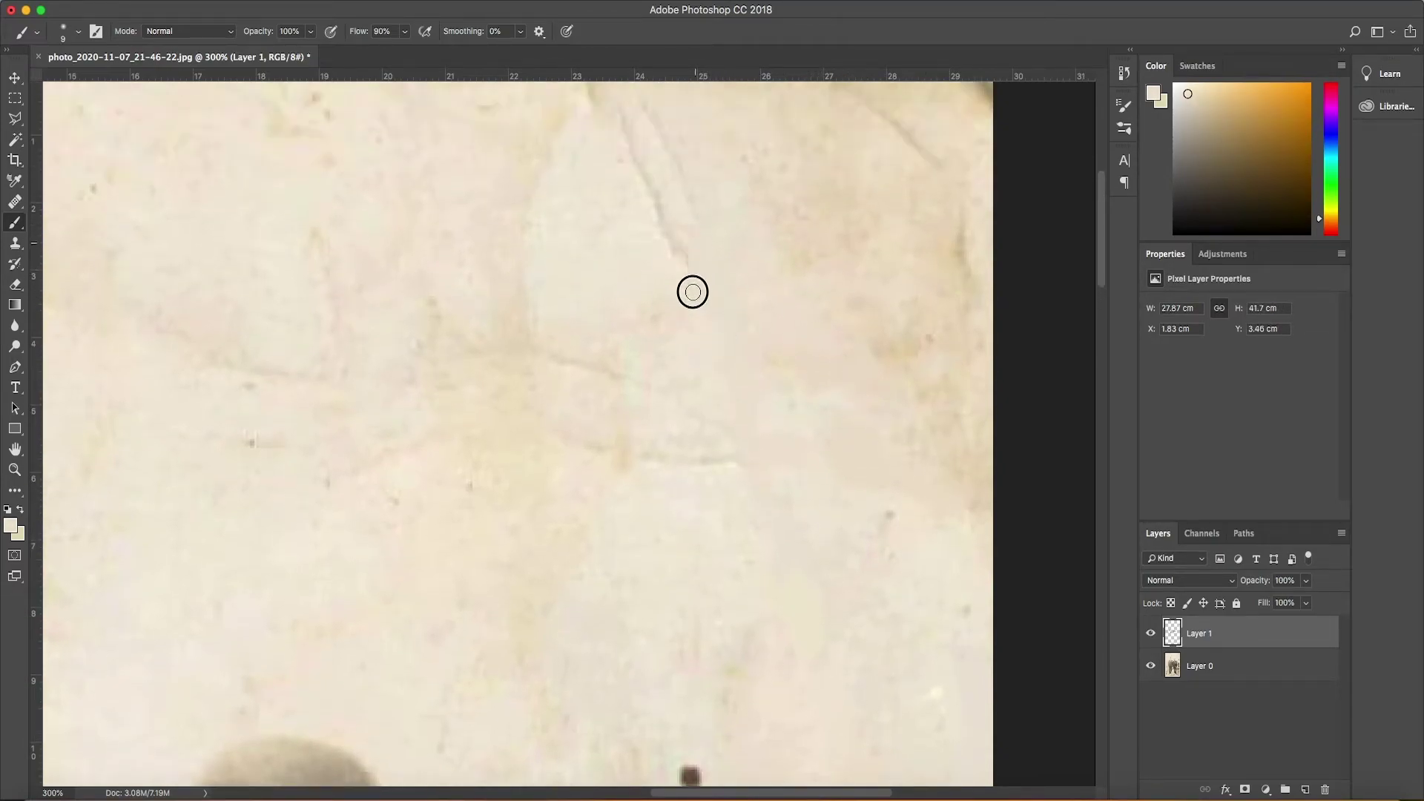
click(637, 113)
- Resample background tones and paint out blemishes along the photo's top edge, then view the whole photo
alt+click(649, 221)
alt+click(611, 378)
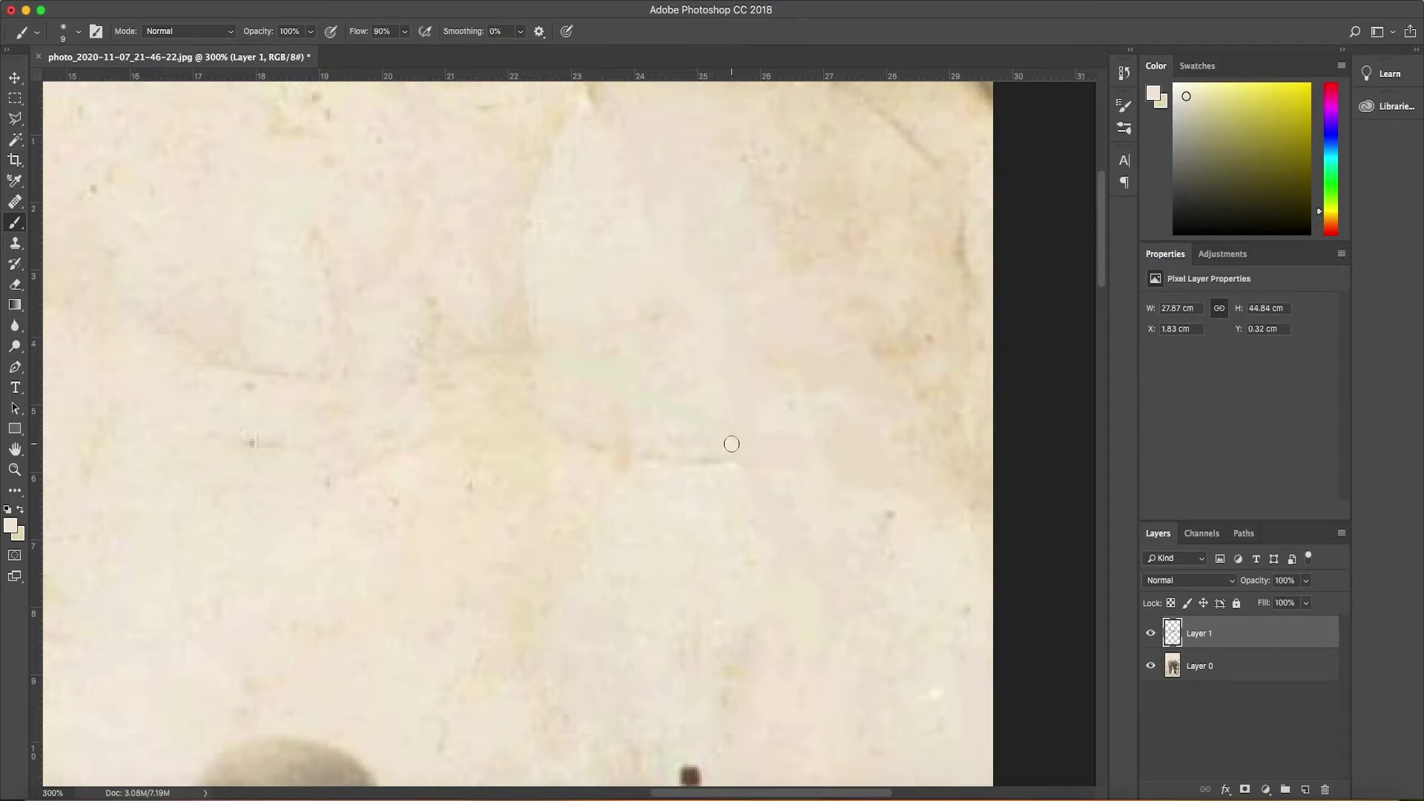
alt+click(631, 452)
scroll(816, 296, up, 1)
click(906, 149)
alt+click(964, 282)
scroll(957, 222, up, 1)
alt+click(933, 149)
alt+click(613, 185)
alt+click(297, 326)
alt+click(260, 461)
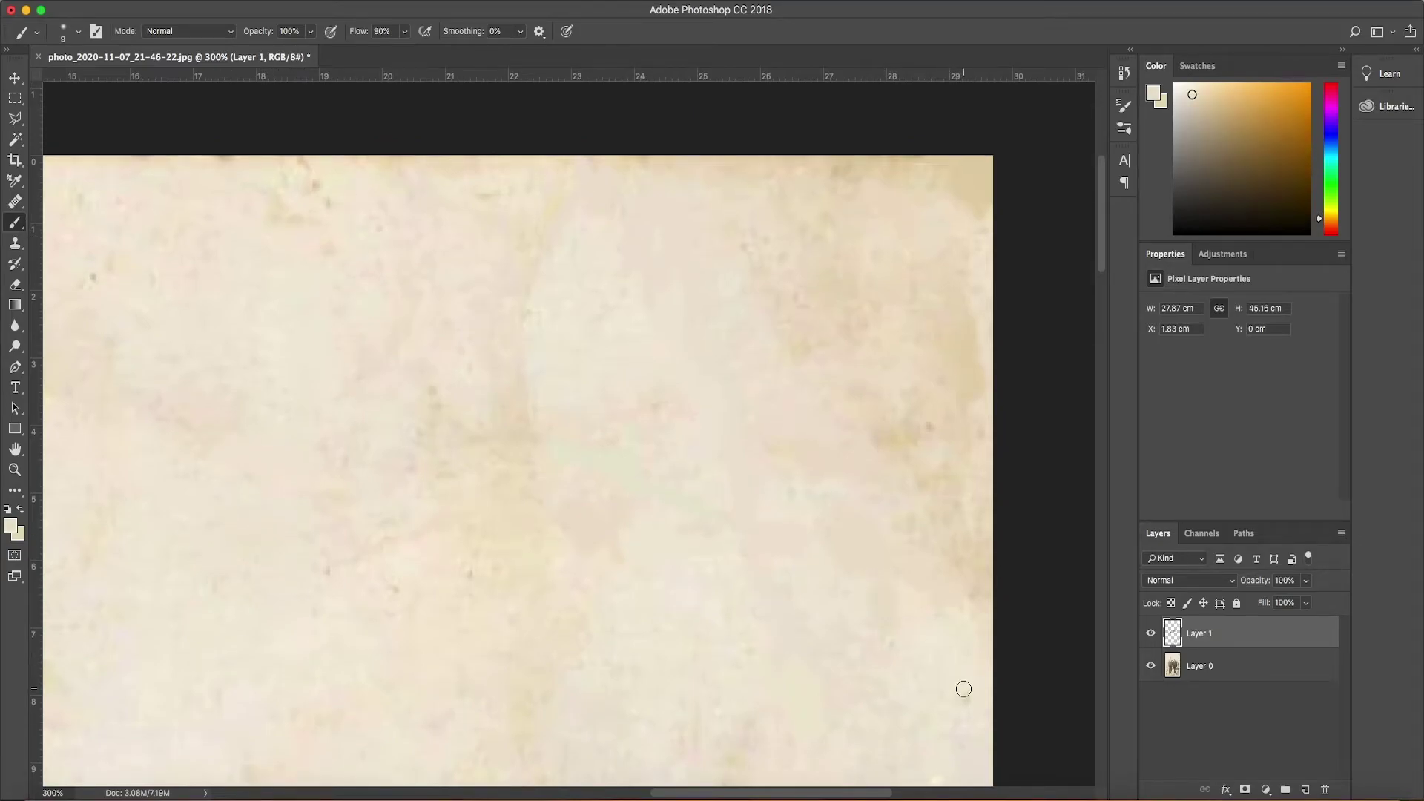
key(z)
key(ctrl+0)
- Zoom in on the men and the boy and resume the Brush with sampled tones
click(710, 222)
key(b)
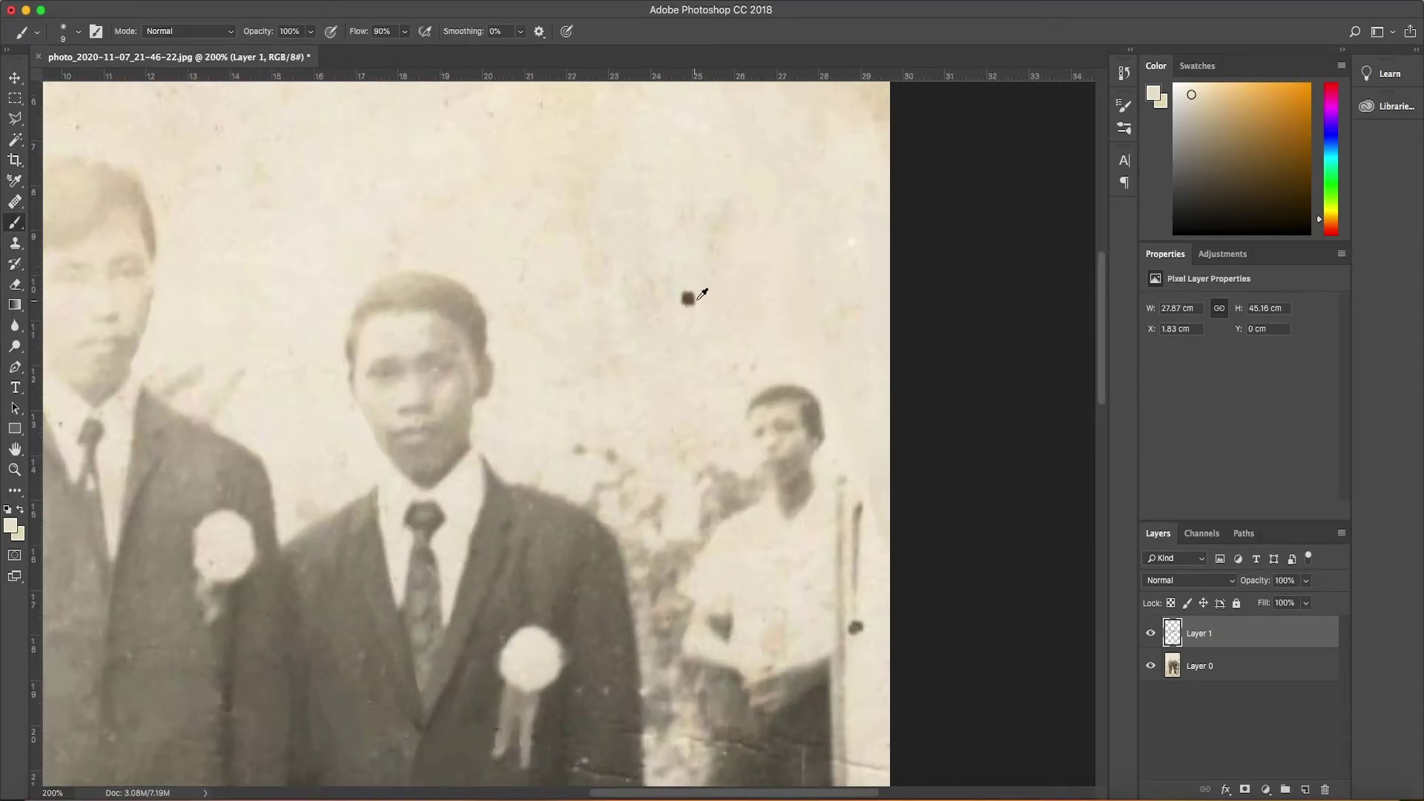
alt+click(692, 305)
scroll(878, 599, down, 1)
alt+click(855, 591)
scroll(855, 591, down, 3)
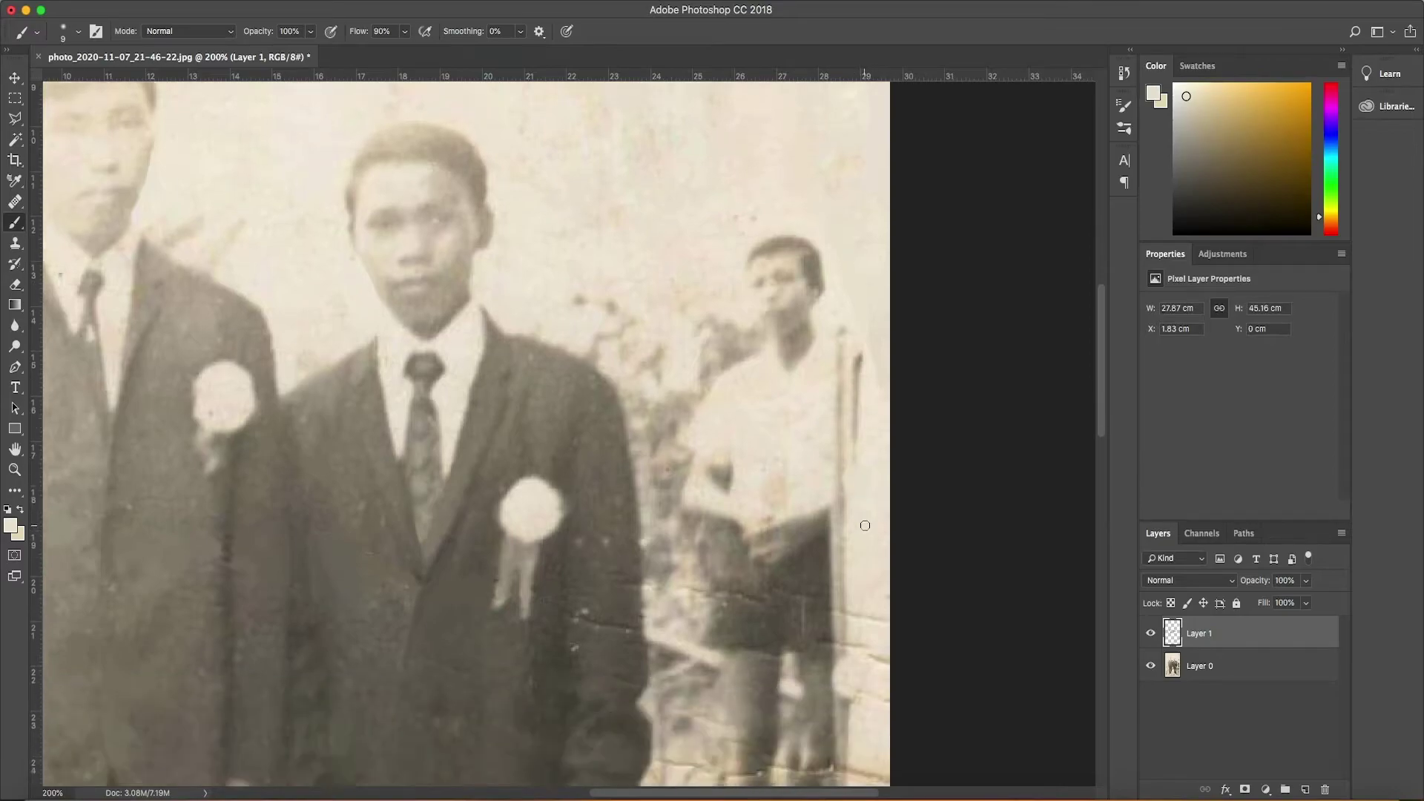
scroll(747, 509, down, 3)
- Sample and dab matching tones over the scratches around the boy's shorts
alt+click(693, 495)
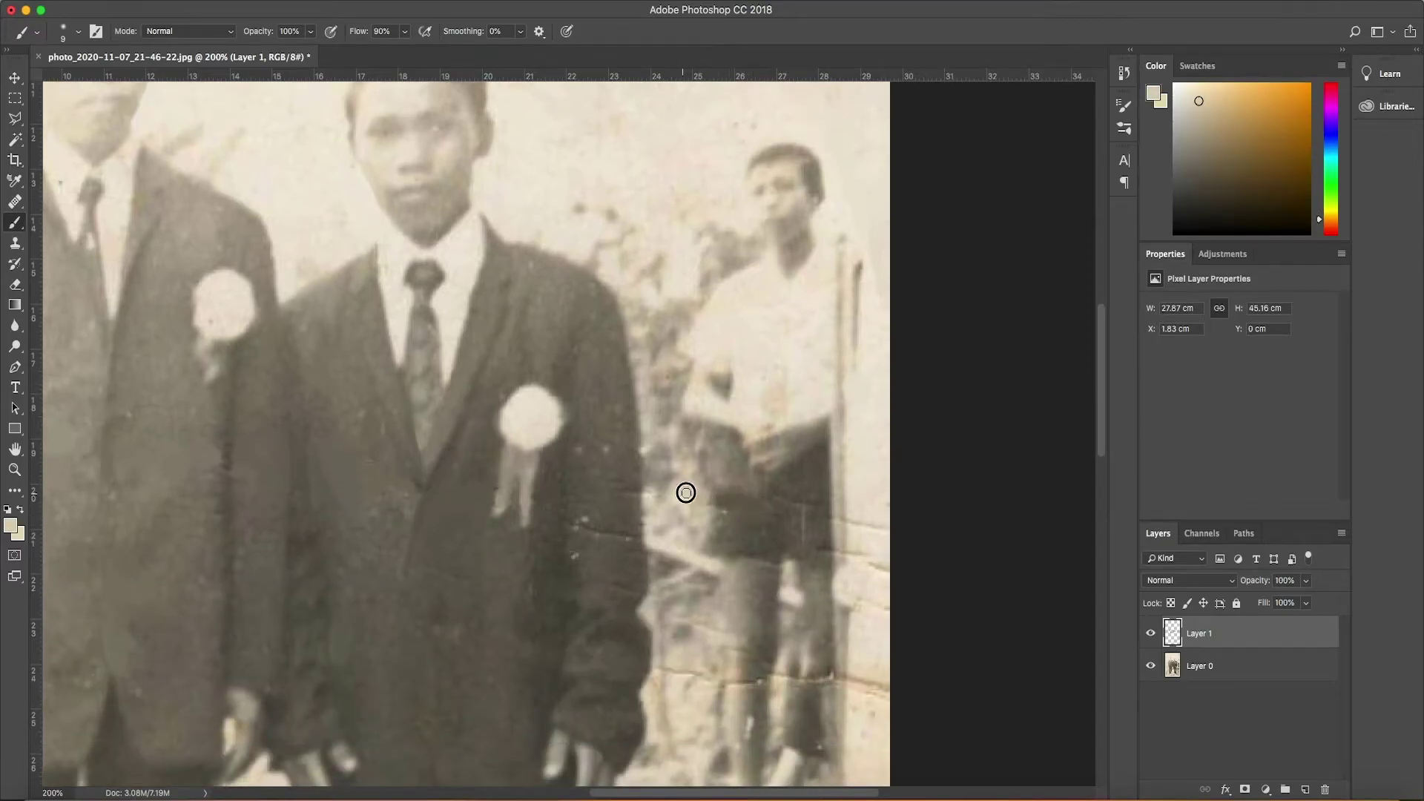
alt+click(737, 483)
alt+click(734, 493)
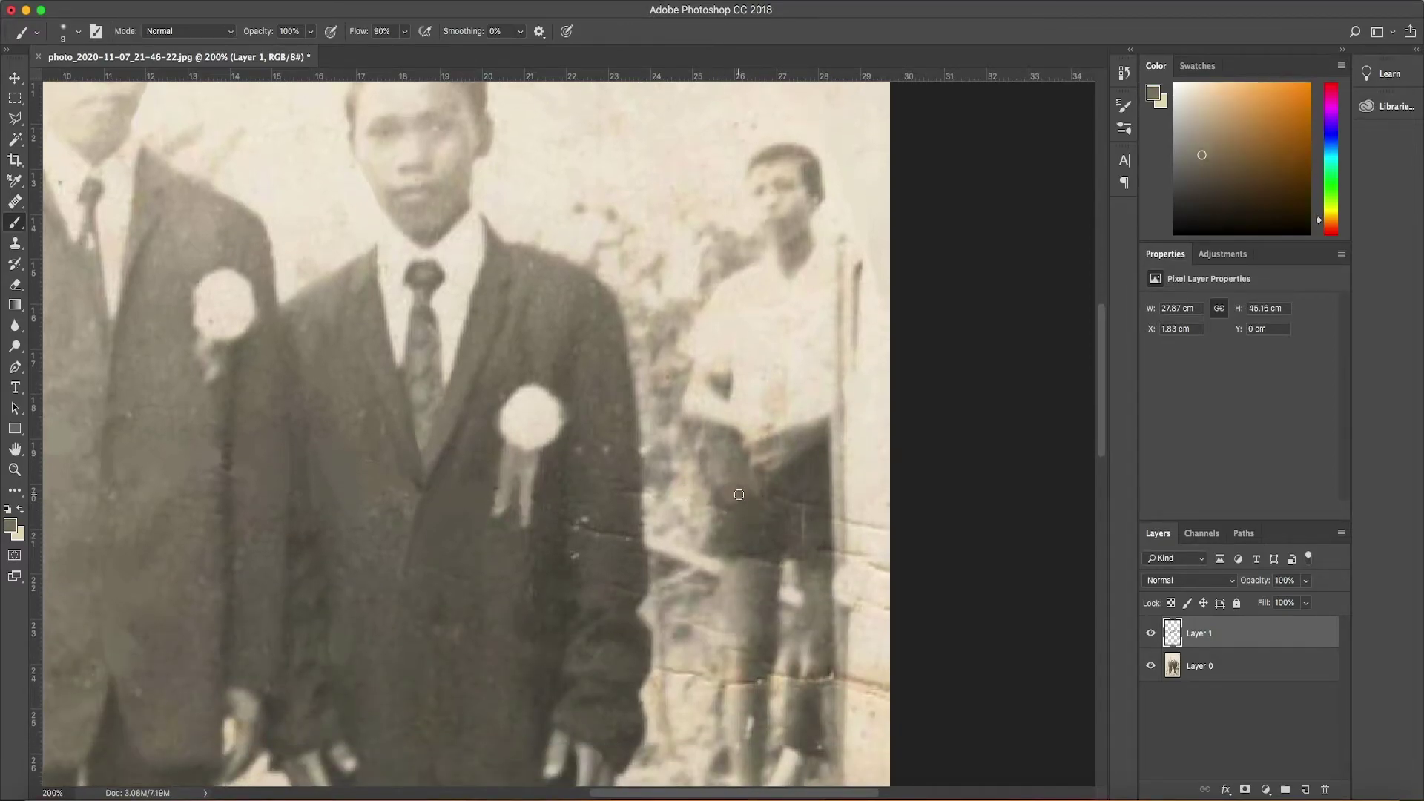
alt+click(724, 504)
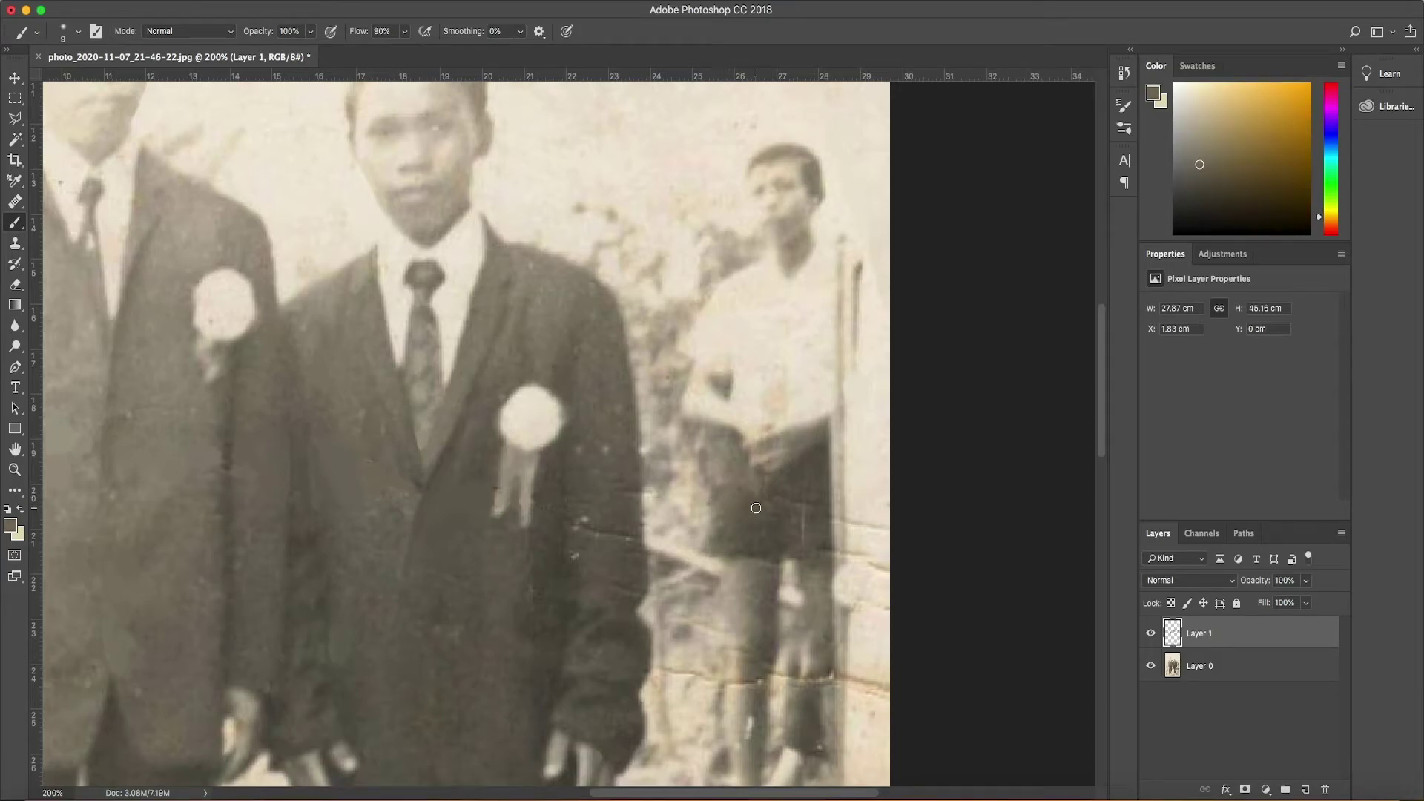
alt+click(804, 537)
alt+click(824, 531)
alt+click(733, 566)
alt+click(832, 486)
alt+click(768, 506)
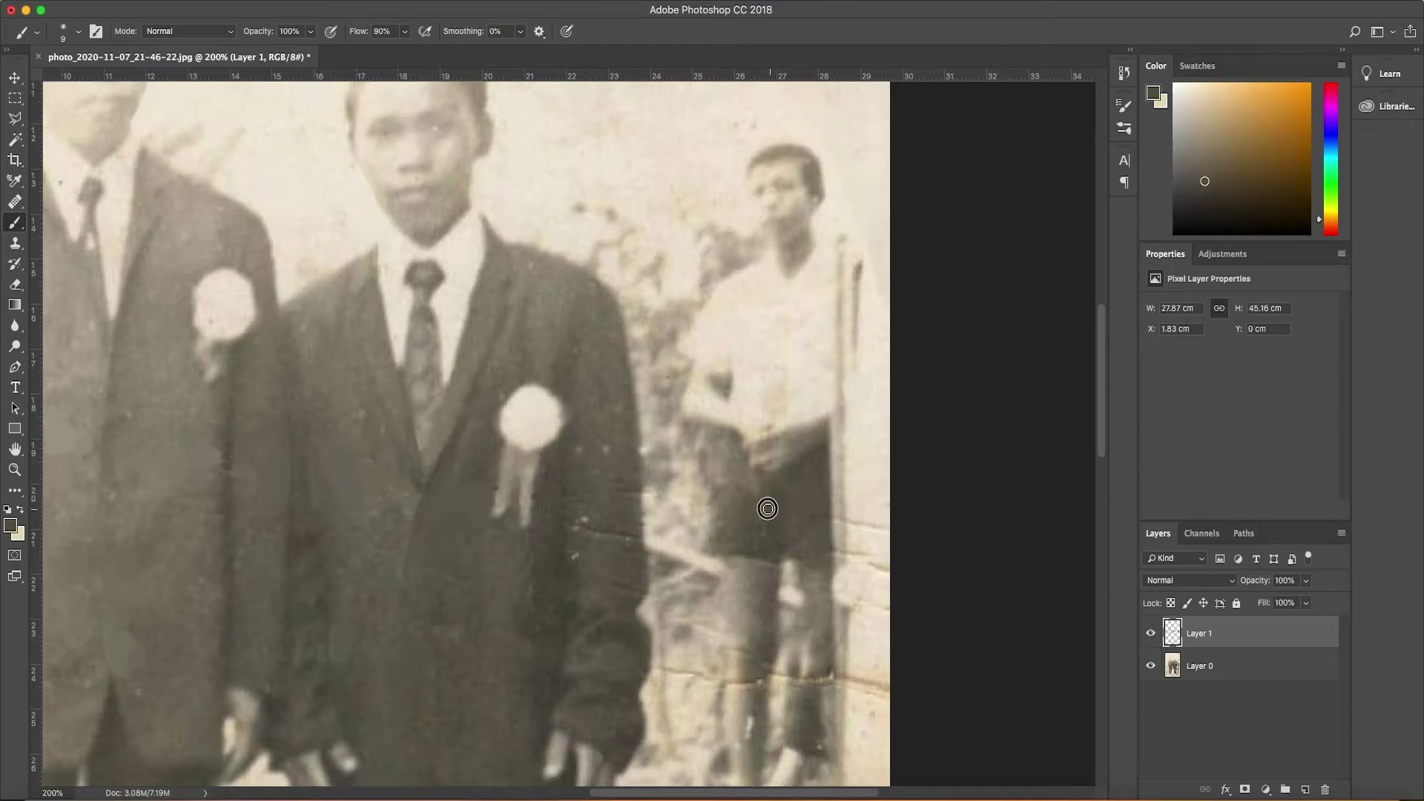
- Blend the crease using light cream wall tones sampled beside it
scroll(815, 511, down, 5)
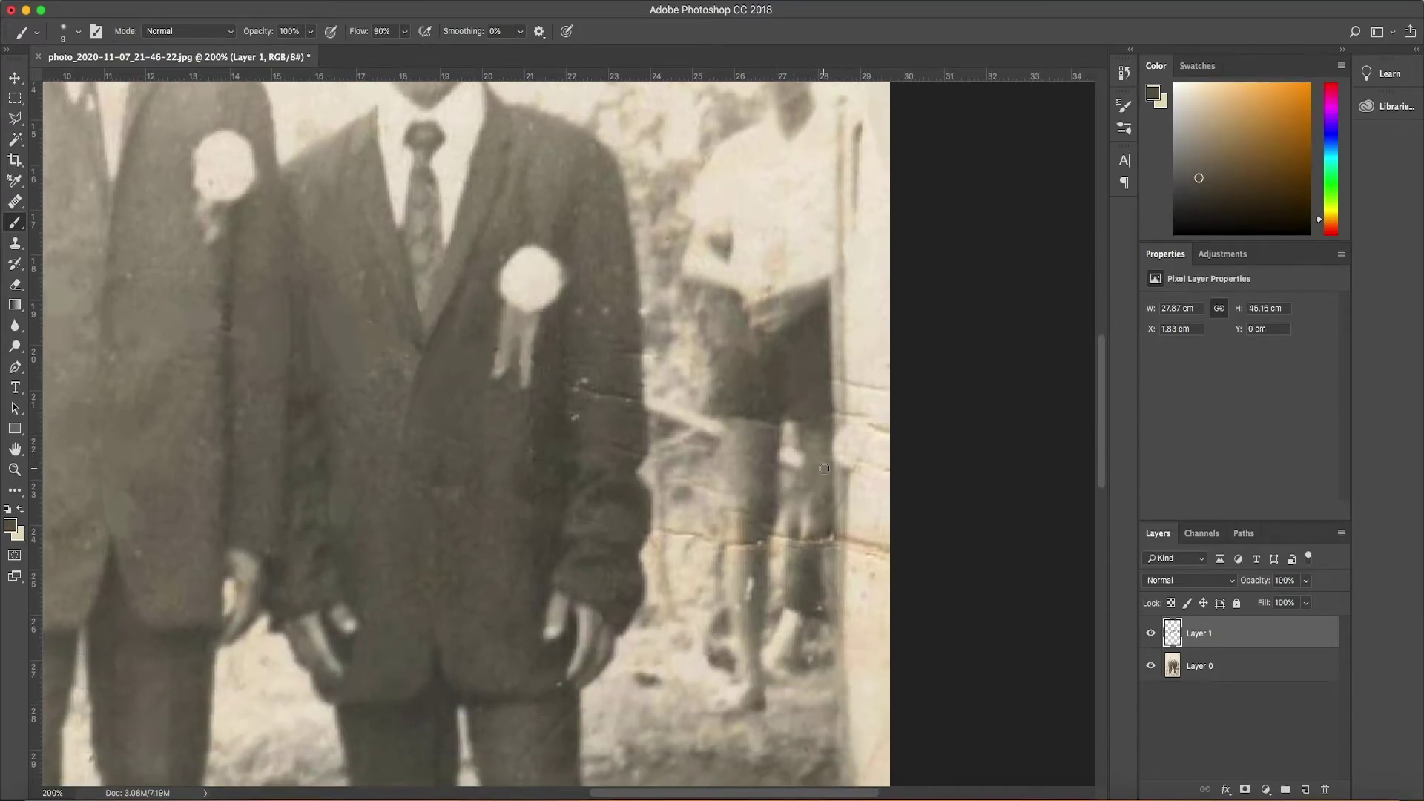
alt+click(822, 557)
alt+click(841, 528)
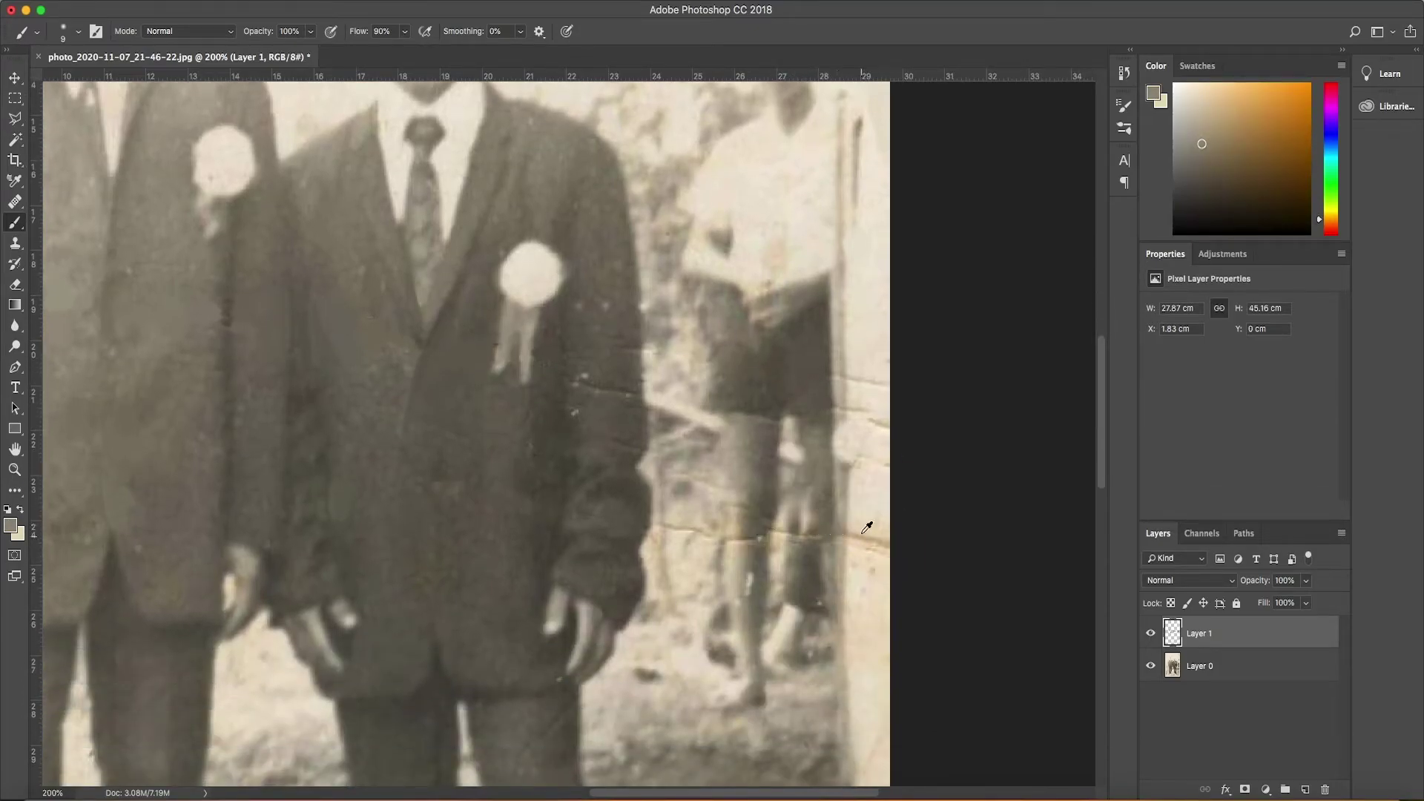
alt+click(873, 568)
alt+click(769, 537)
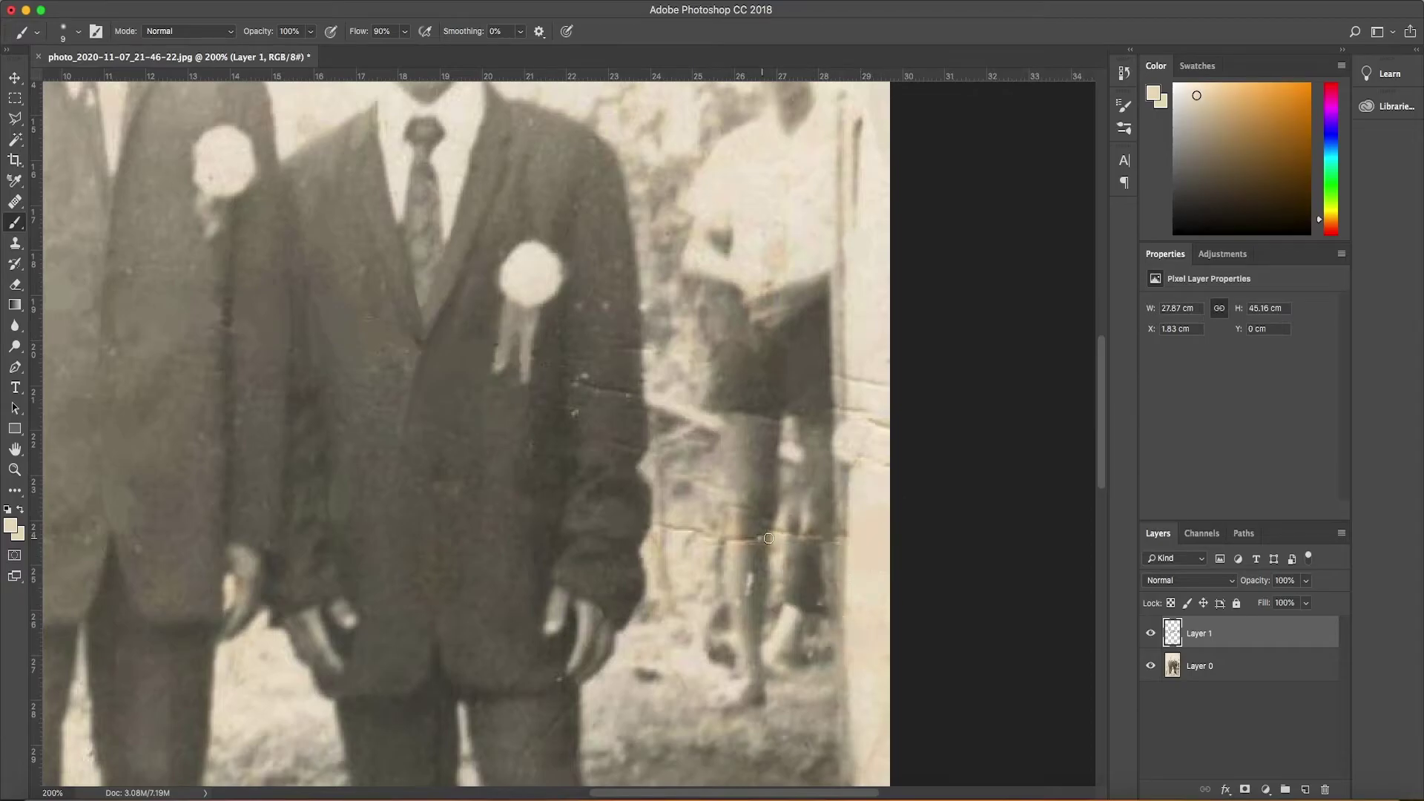
alt+click(730, 528)
alt+click(749, 545)
- Soften the horizontal crack across the background figure's legs with matching sampled tones
alt+click(747, 578)
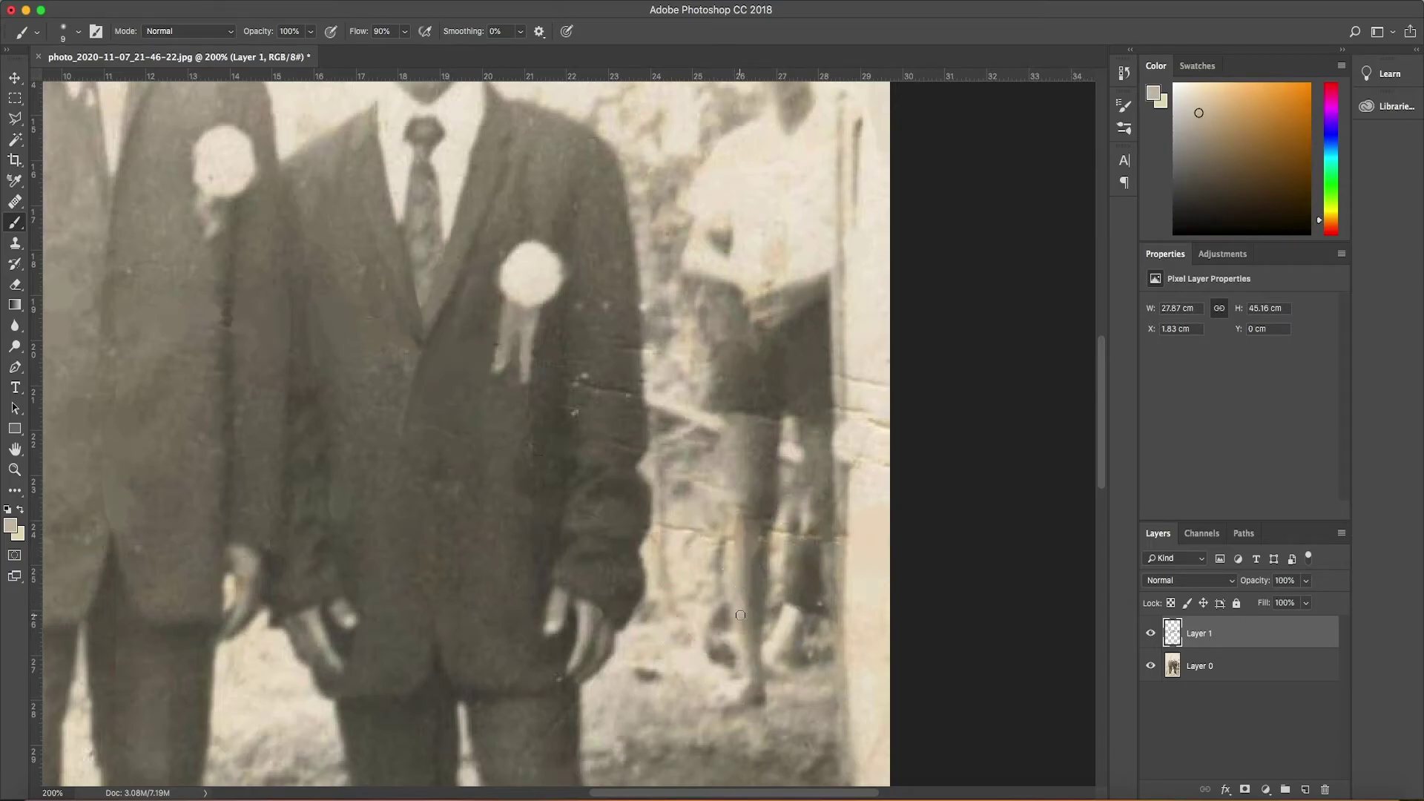
alt+click(752, 602)
alt+click(754, 590)
alt+click(749, 604)
alt+click(737, 491)
alt+click(718, 487)
alt+click(696, 528)
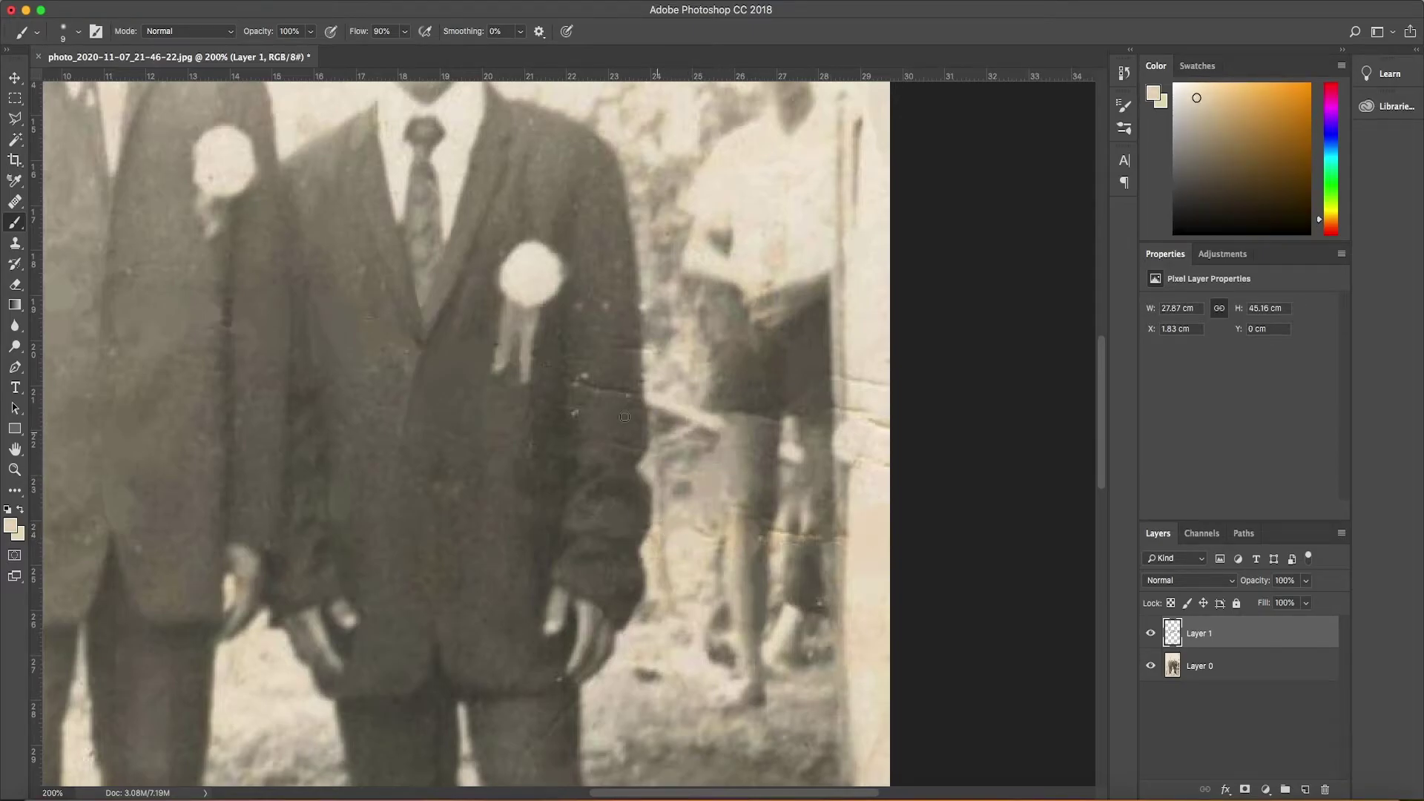
alt+click(591, 388)
alt+click(580, 405)
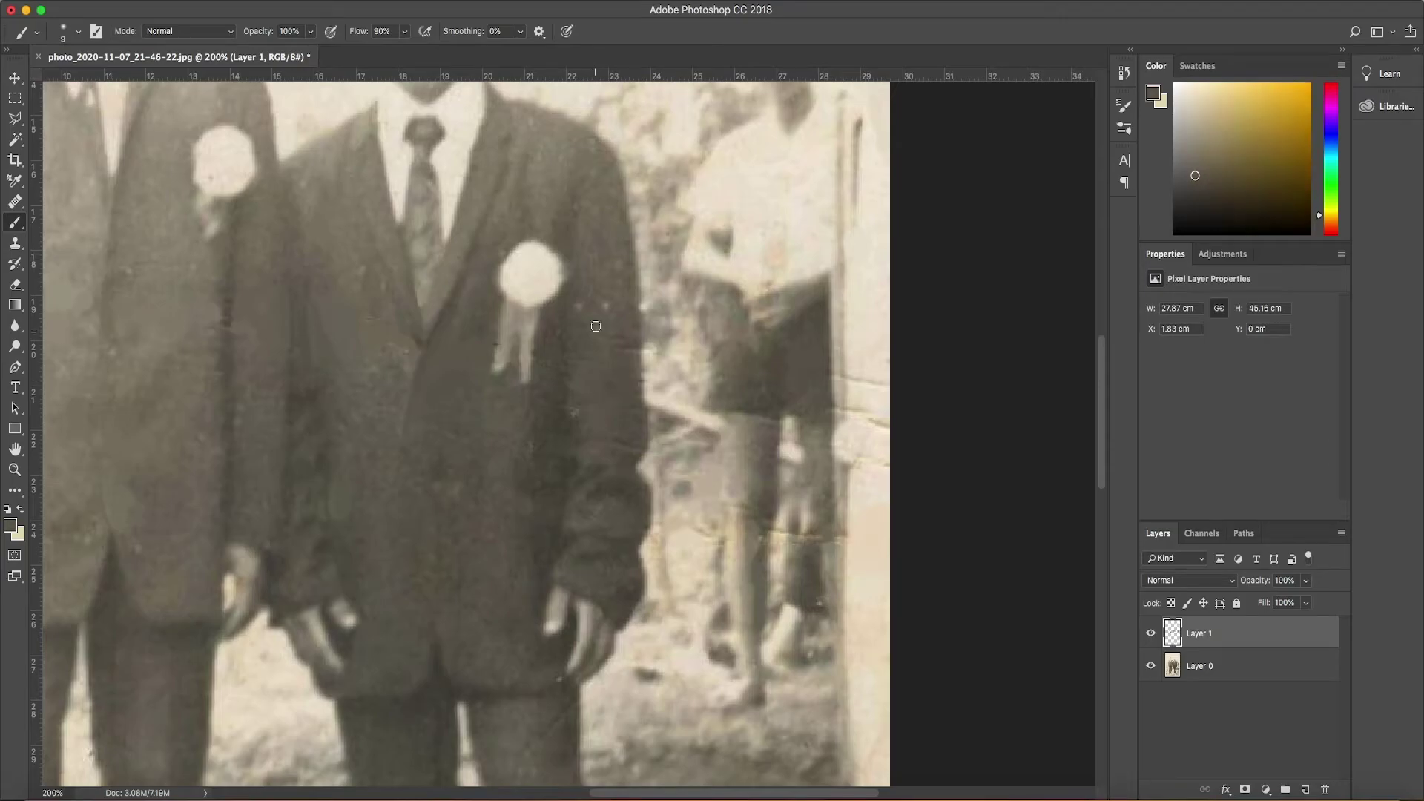
- Sample light and dark tones around the boy's legs to blend the crack
scroll(601, 407, up, 1)
scroll(668, 430, down, 2)
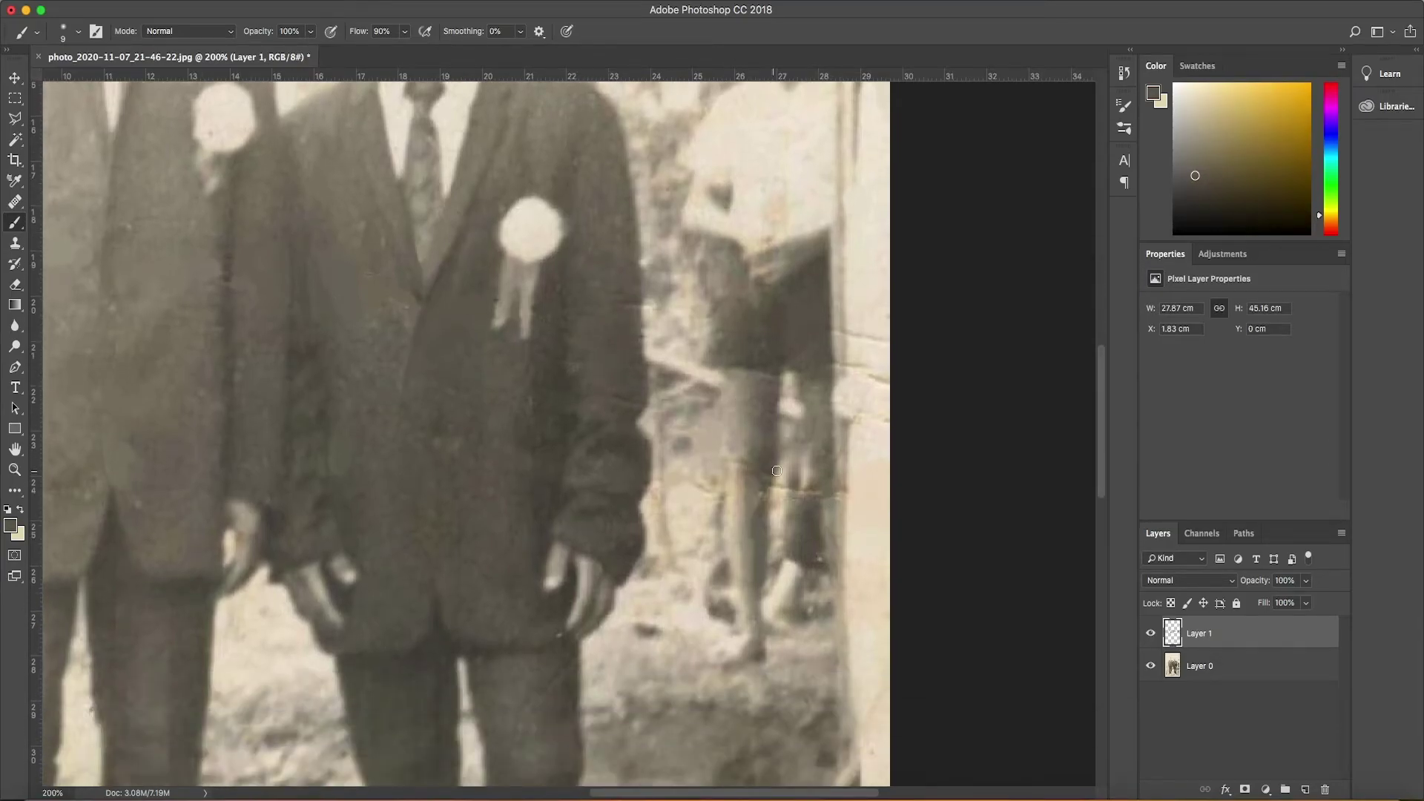
alt+click(760, 462)
alt+click(740, 455)
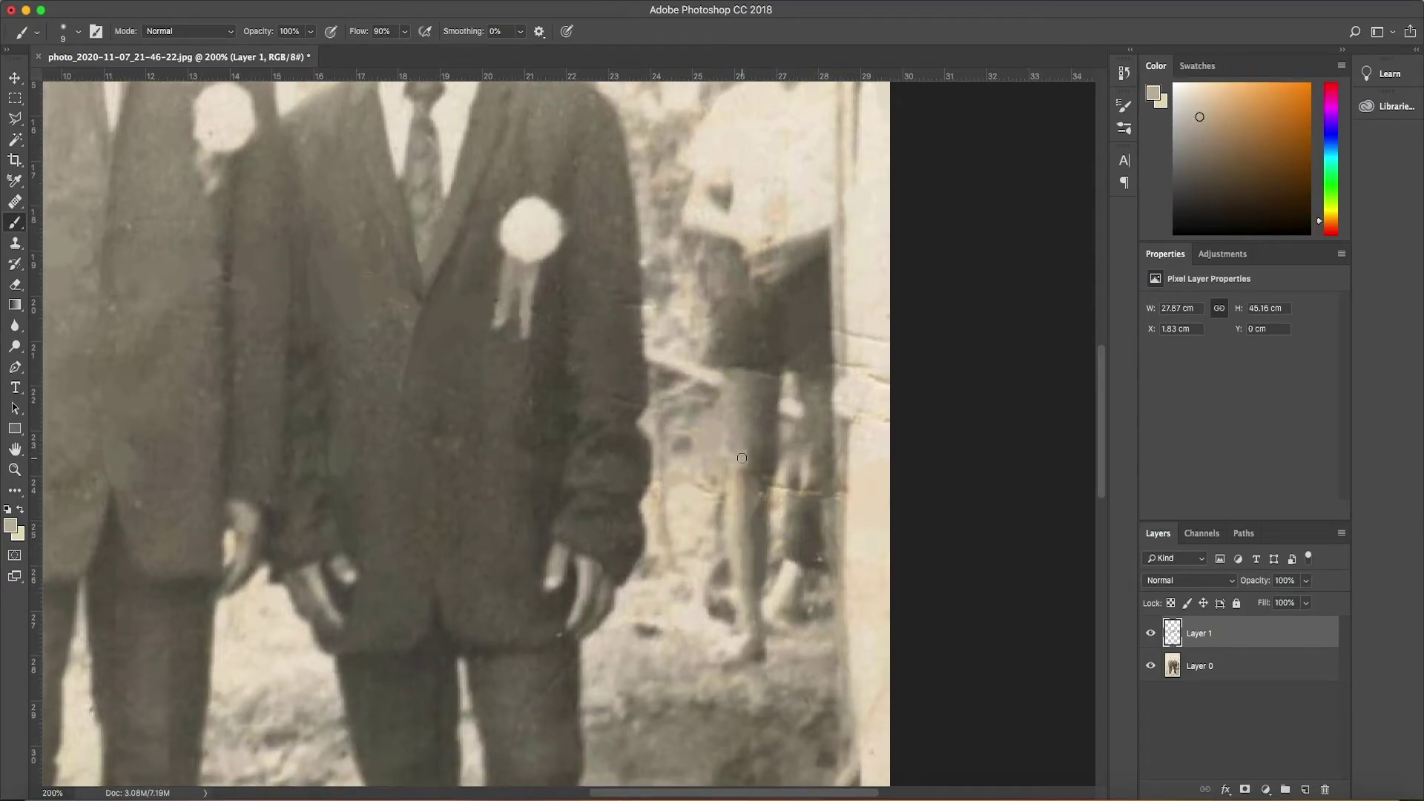
alt+click(769, 485)
alt+click(783, 484)
alt+click(779, 487)
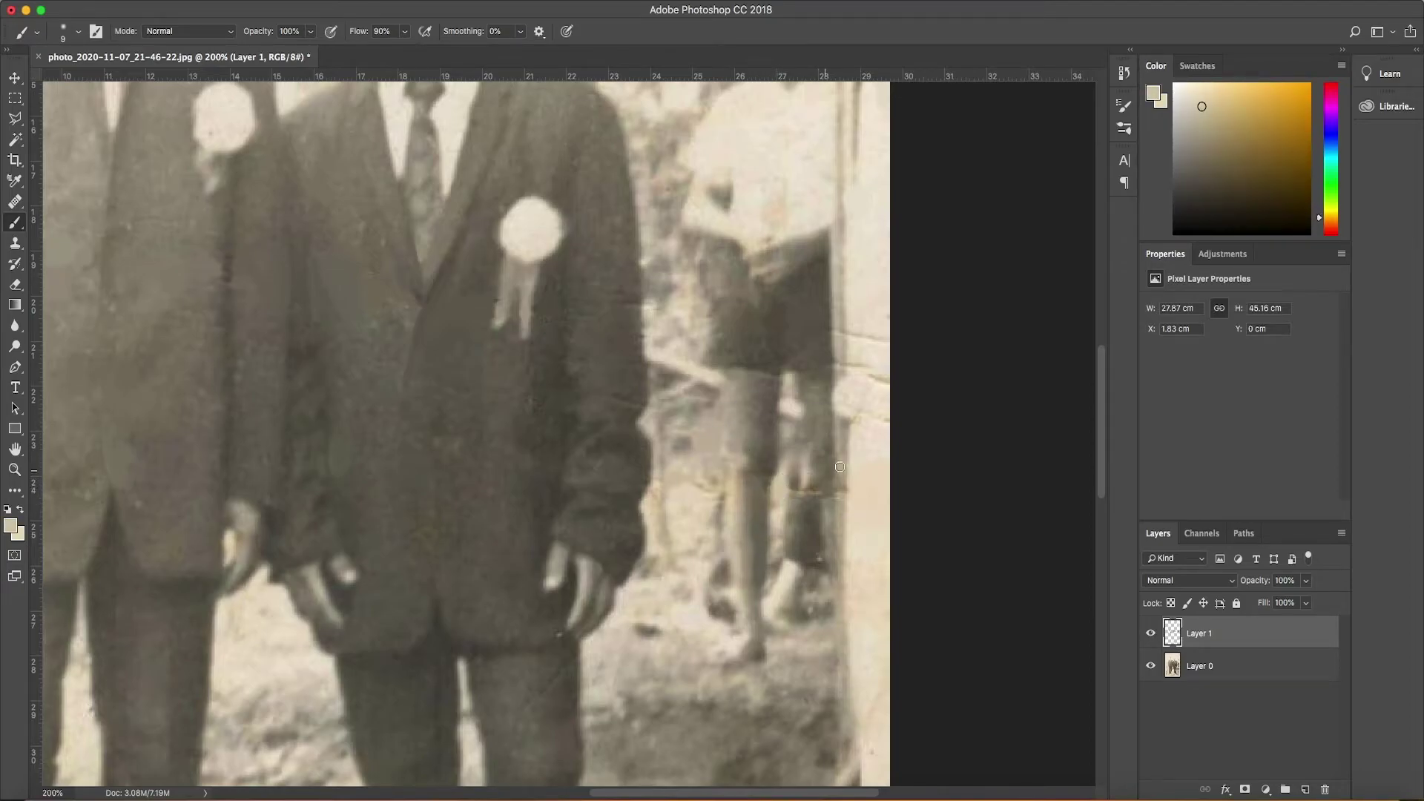
alt+click(810, 493)
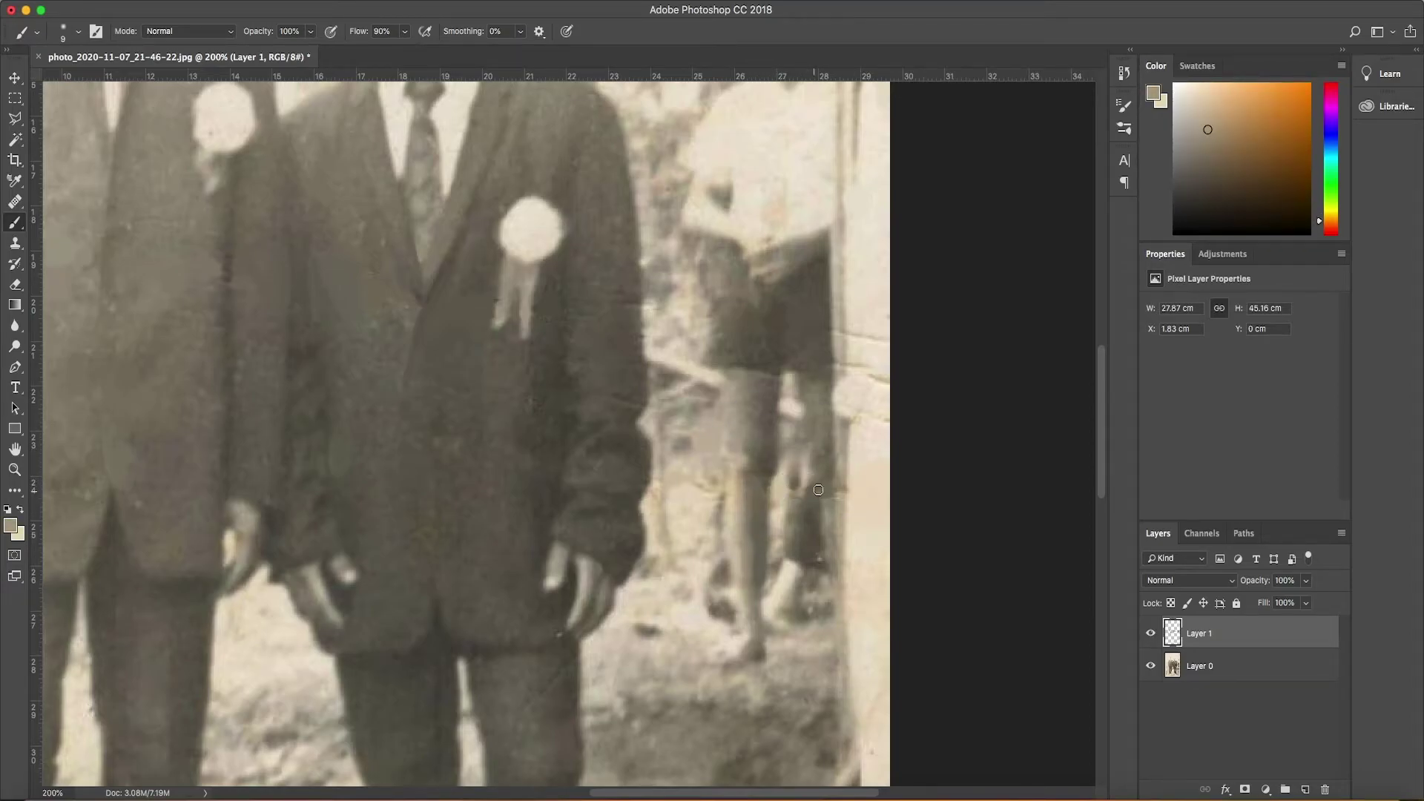
alt+click(811, 507)
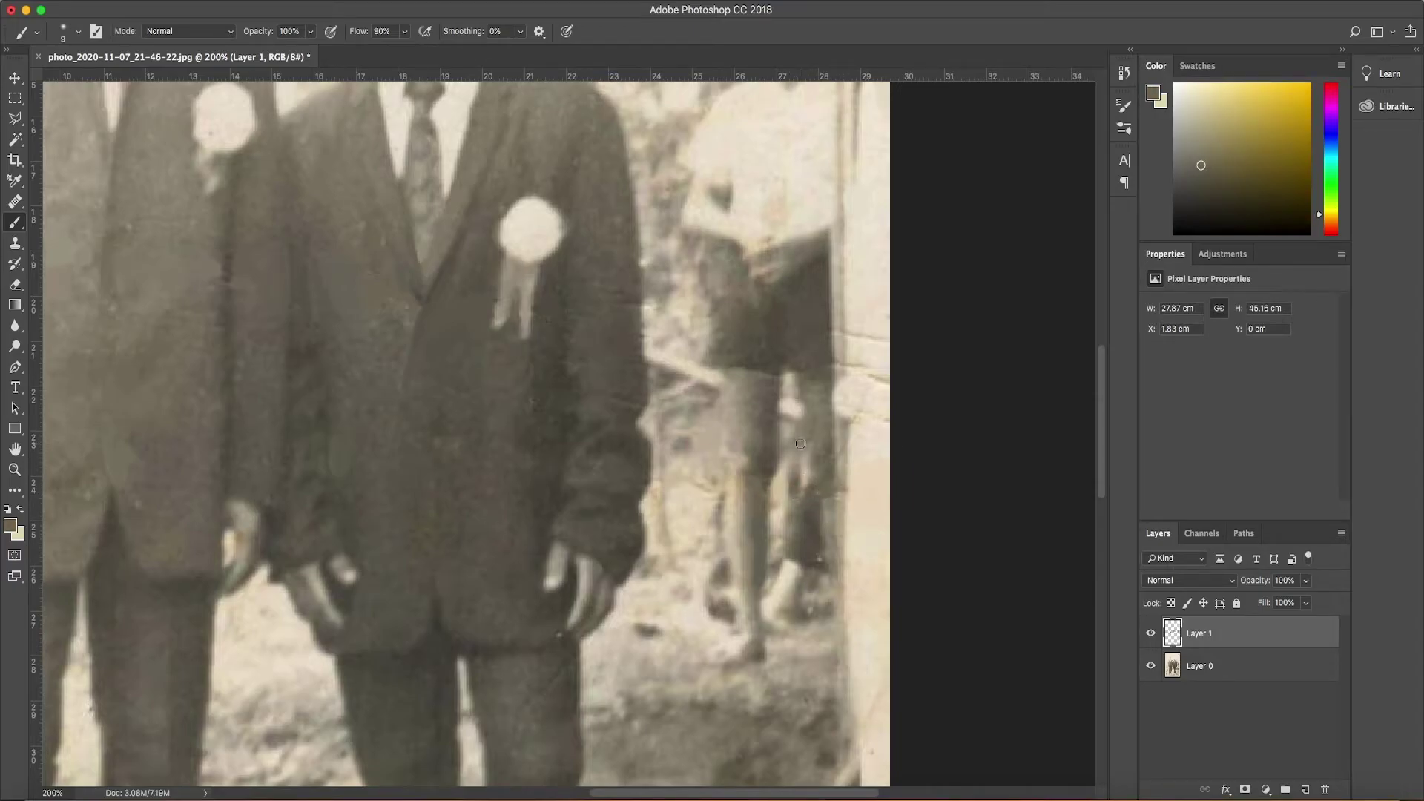
alt+click(757, 549)
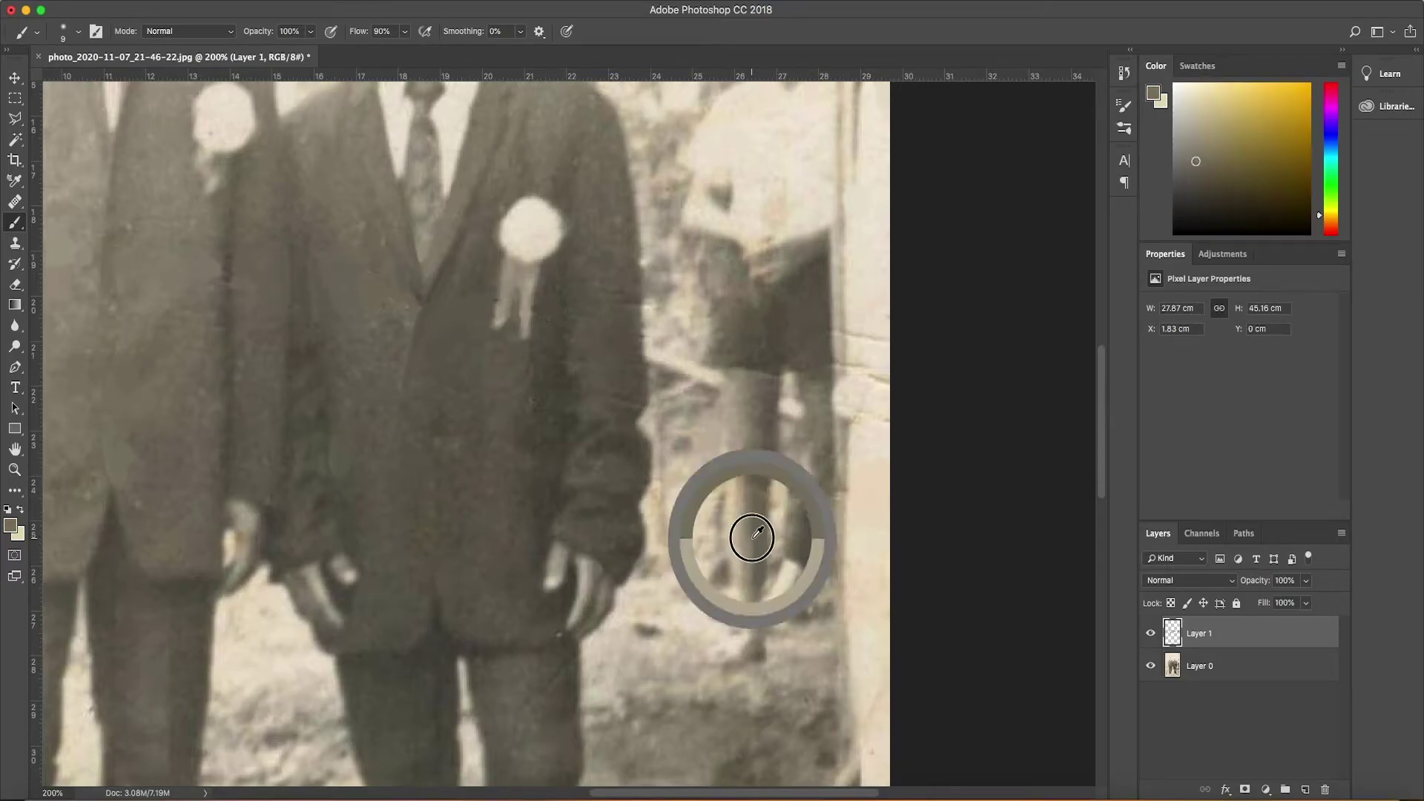
alt+click(765, 579)
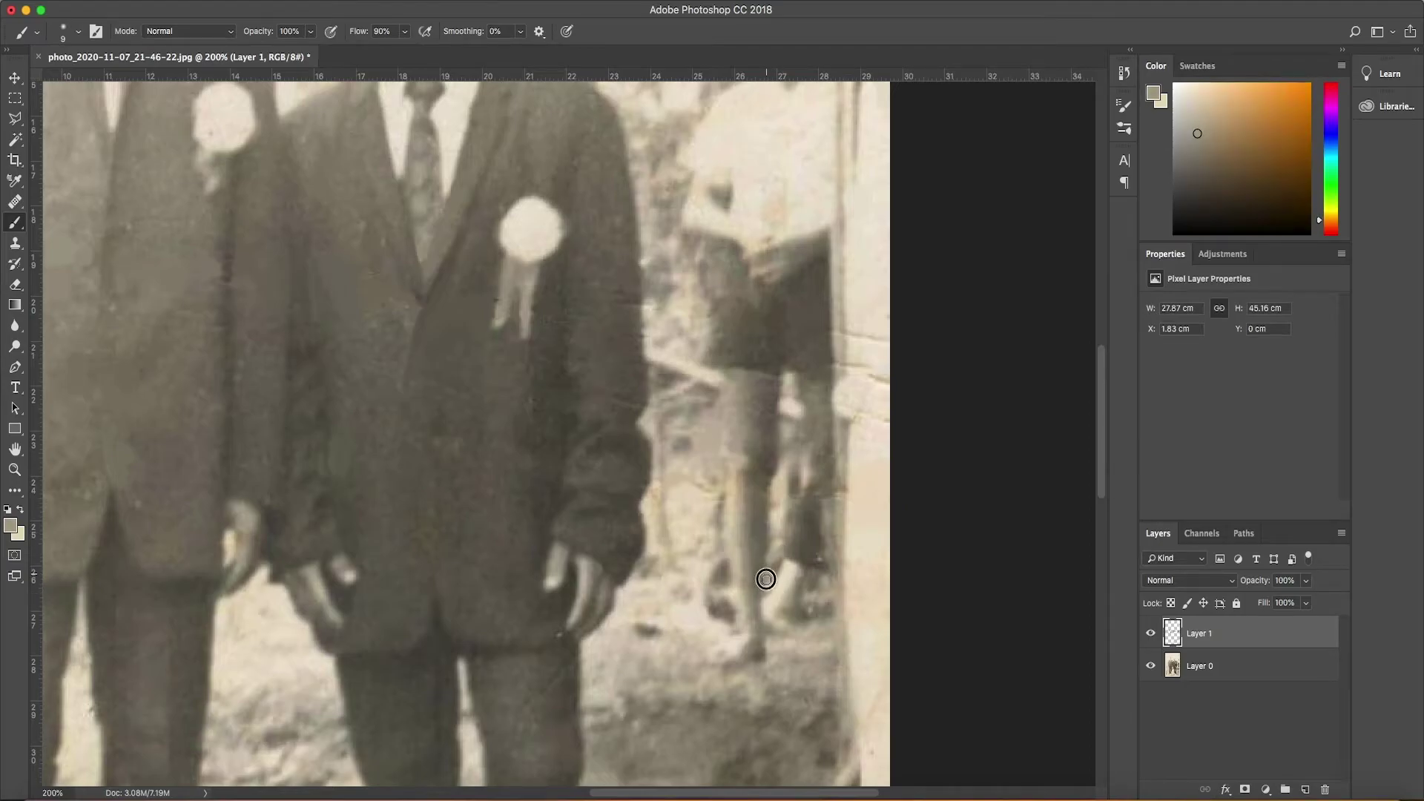
- Shrink the brush to 4 and resample tones near the legs and shorts
right_click(789, 508)
key(Return)
alt+click(770, 545)
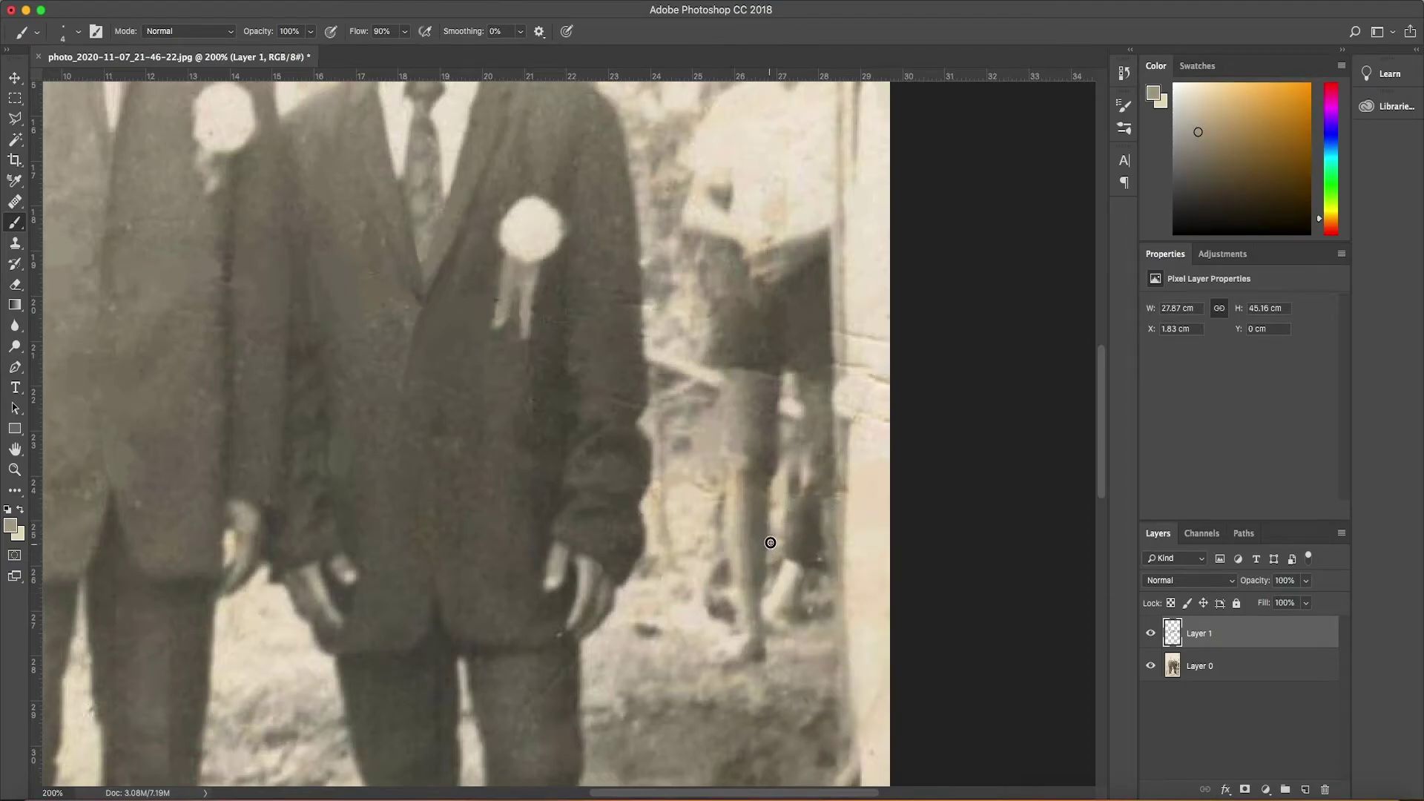
alt+click(767, 584)
alt+click(797, 429)
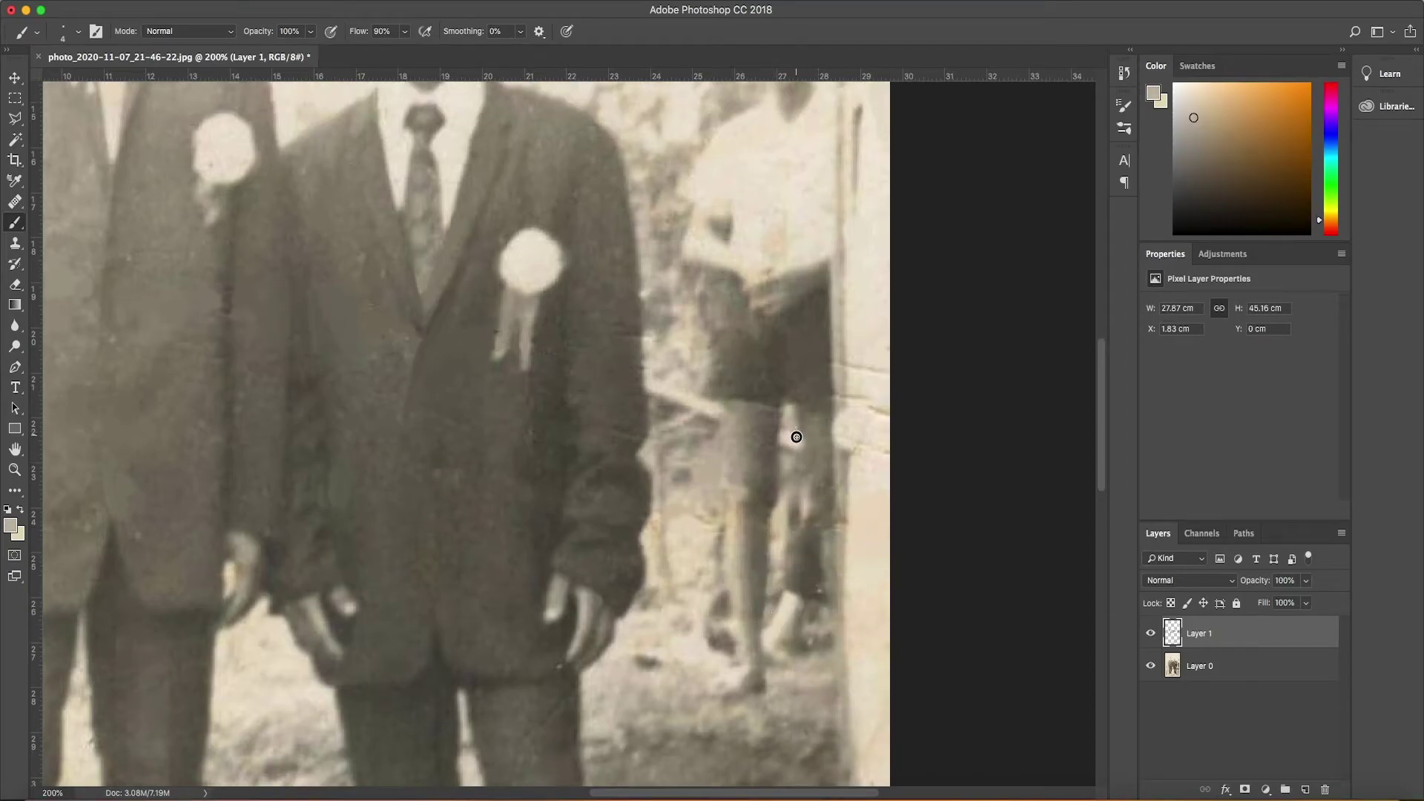
alt+click(806, 448)
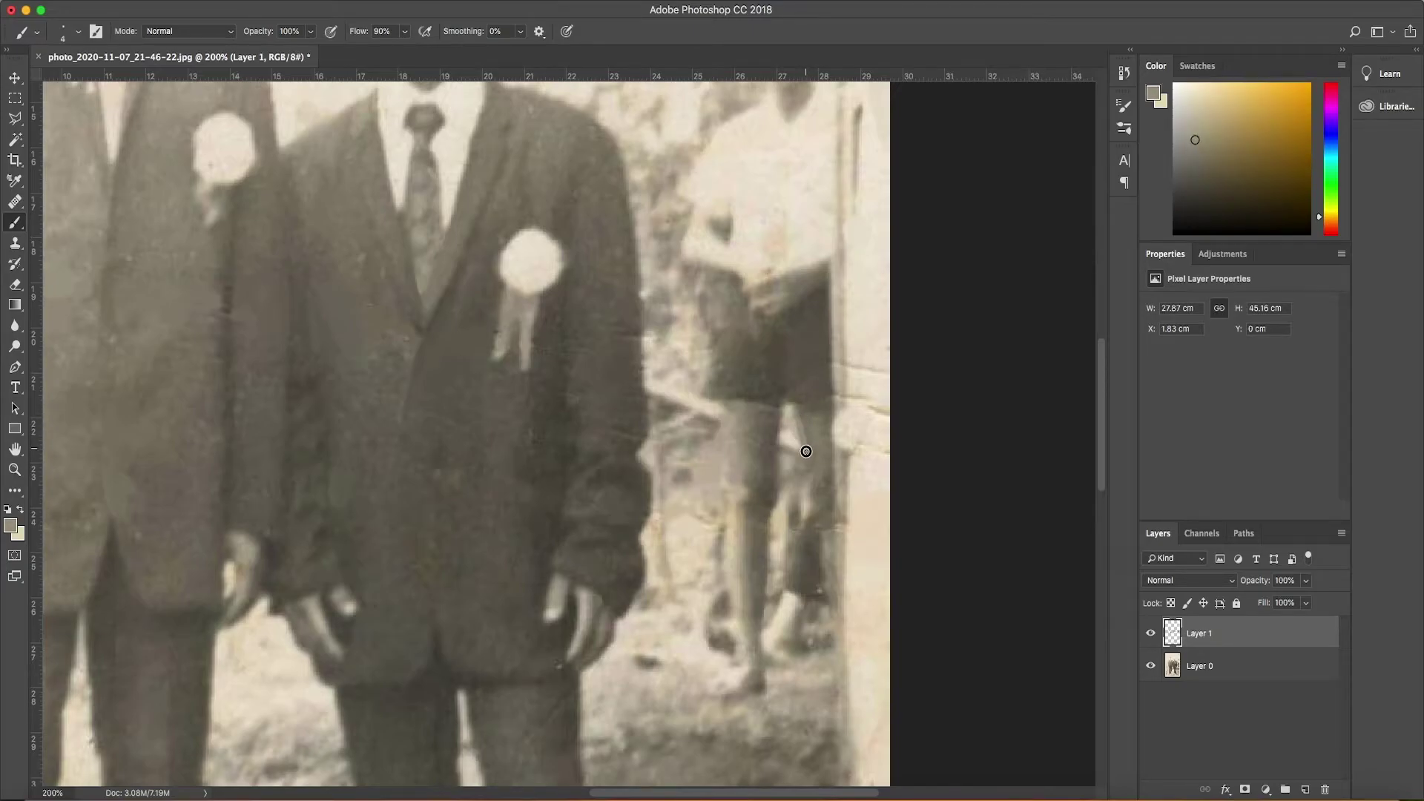
alt+click(792, 425)
- Enlarge the brush to 11 and resample orange and paler photo tones
right_click(800, 427)
key(Return)
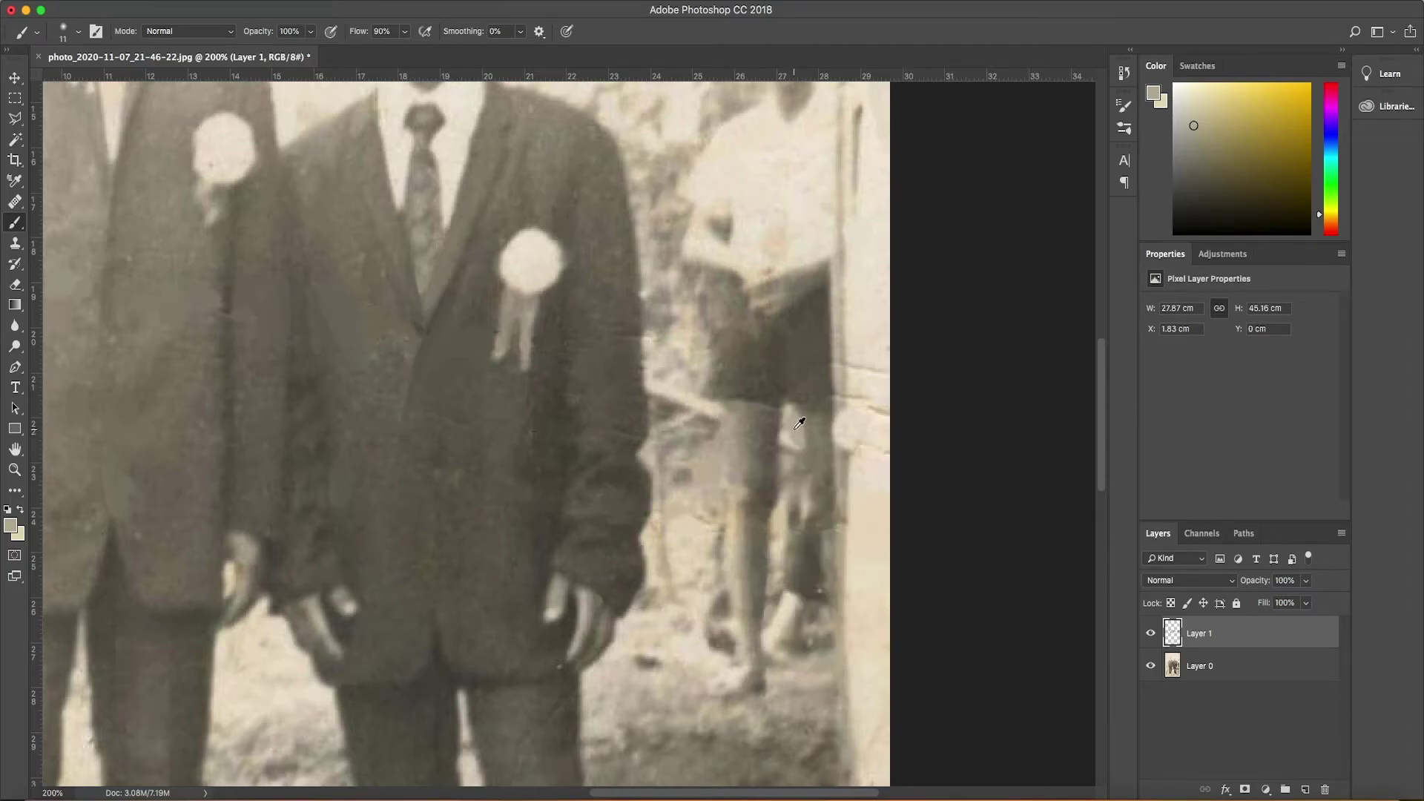
alt+click(796, 429)
alt+click(873, 382)
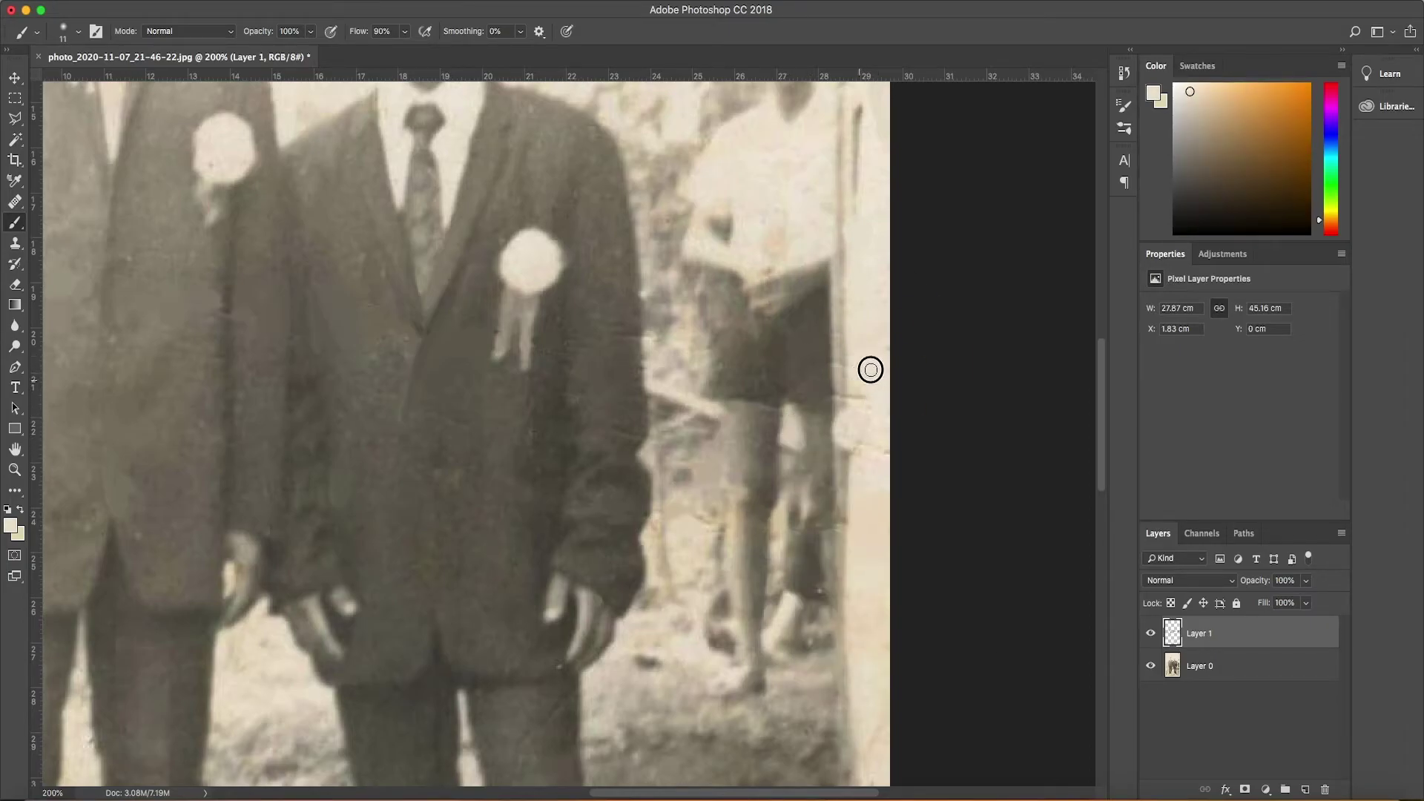
- Touch up spots beside the background boy with darker tones sampled nearby
scroll(870, 247, up, 3)
scroll(867, 413, down, 3)
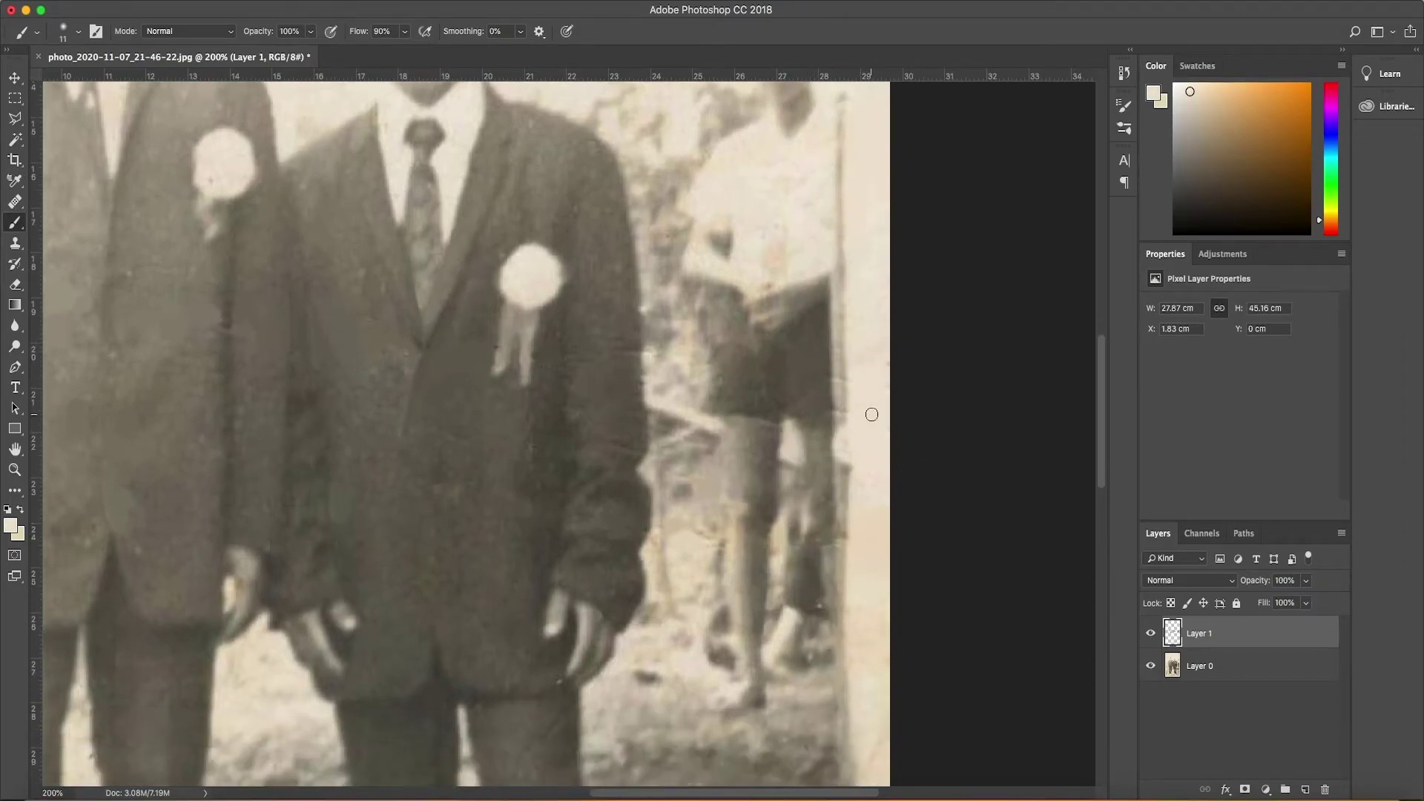
scroll(869, 445, down, 3)
scroll(873, 445, down, 4)
scroll(875, 460, down, 2)
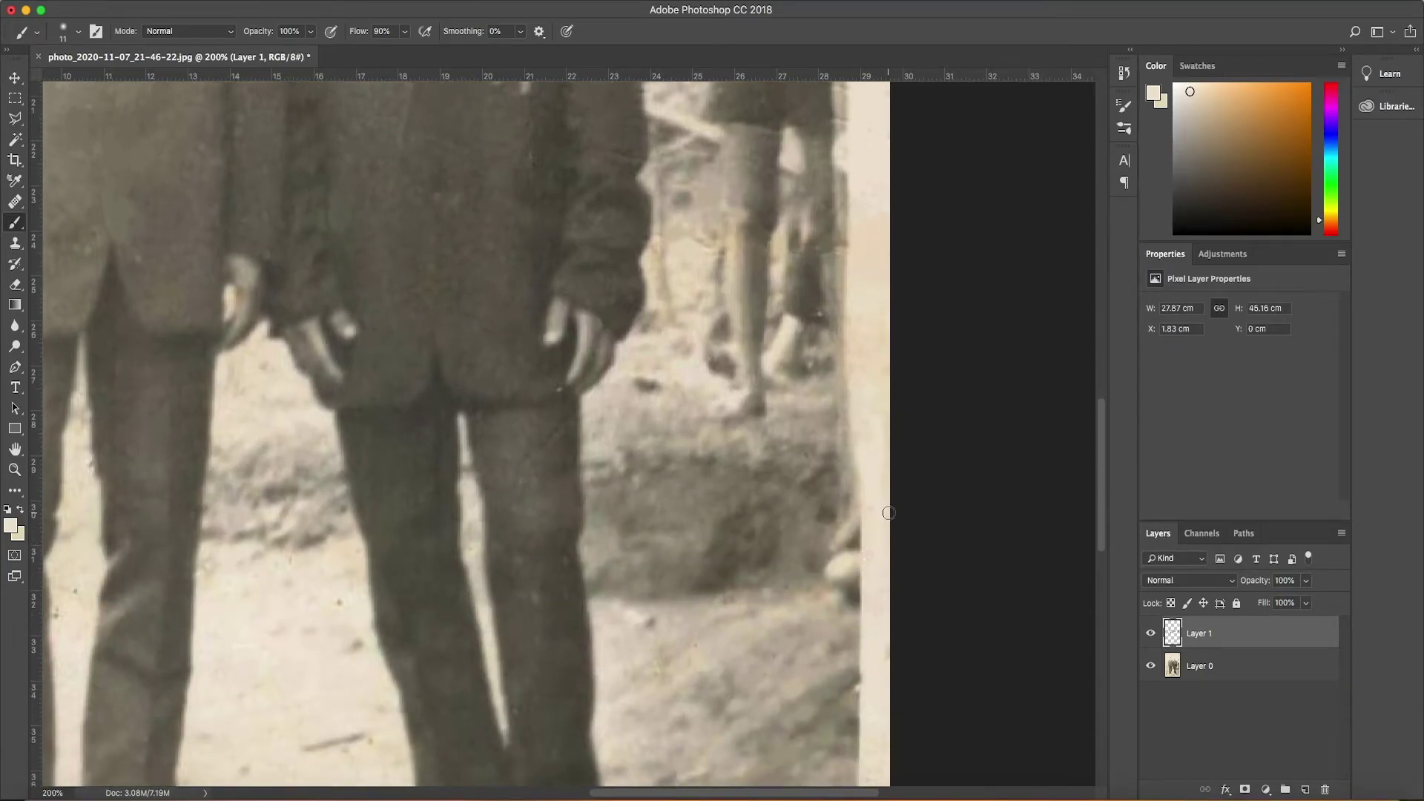
scroll(878, 474, up, 5)
scroll(852, 416, up, 3)
alt+click(844, 364)
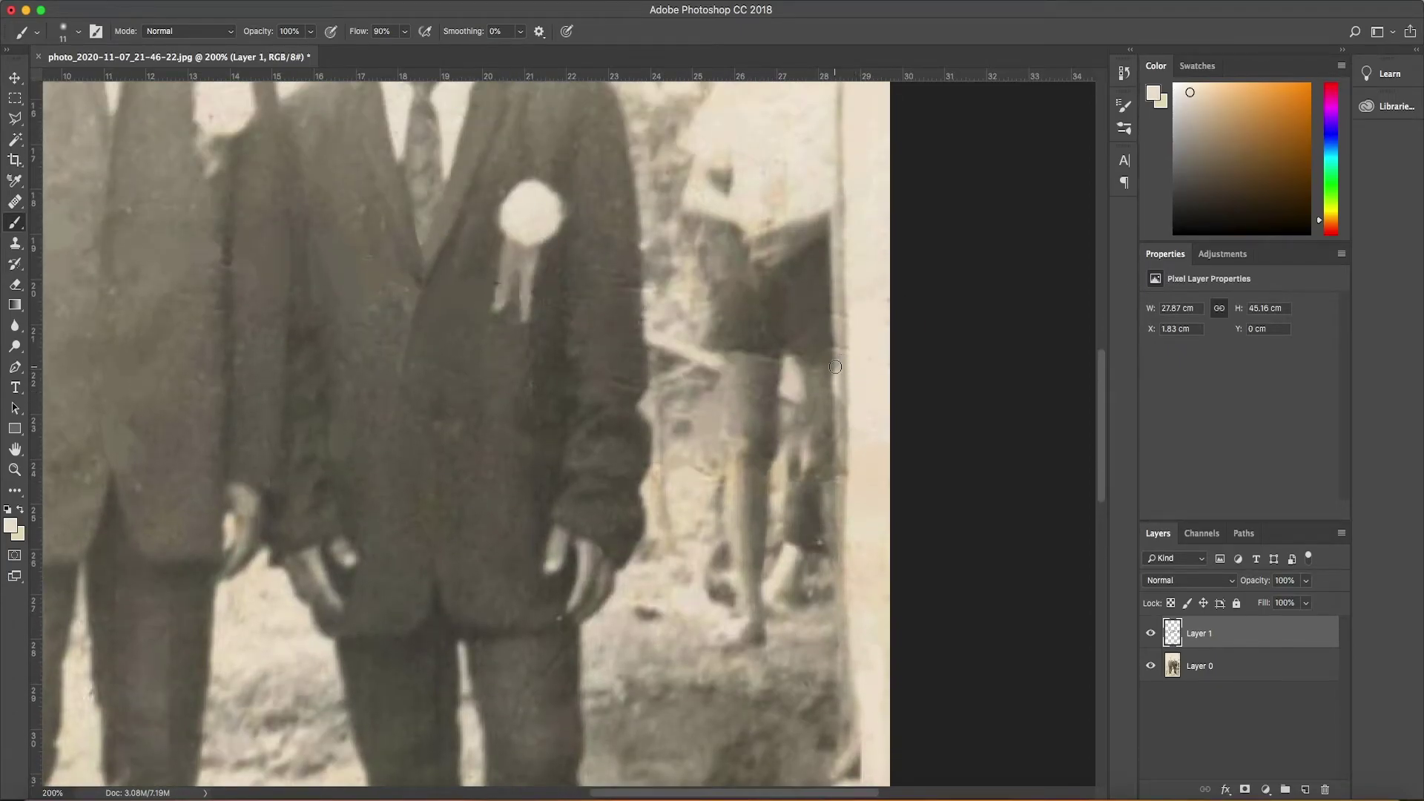
alt+click(830, 393)
alt+click(830, 393)
- Touch up the right border using a darker edge tone and a light cream background tone
scroll(855, 280, up, 1)
alt+click(841, 335)
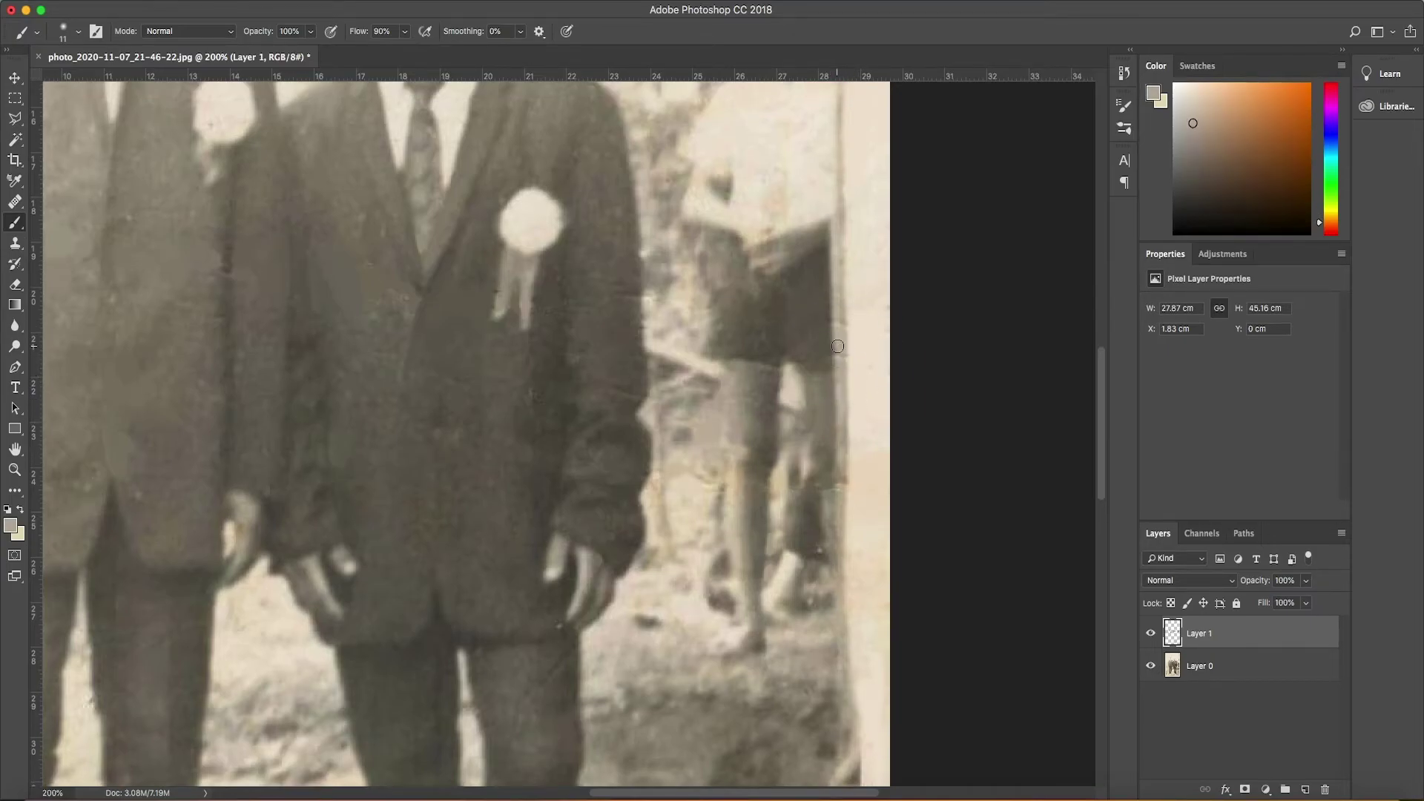
scroll(880, 328, up, 5)
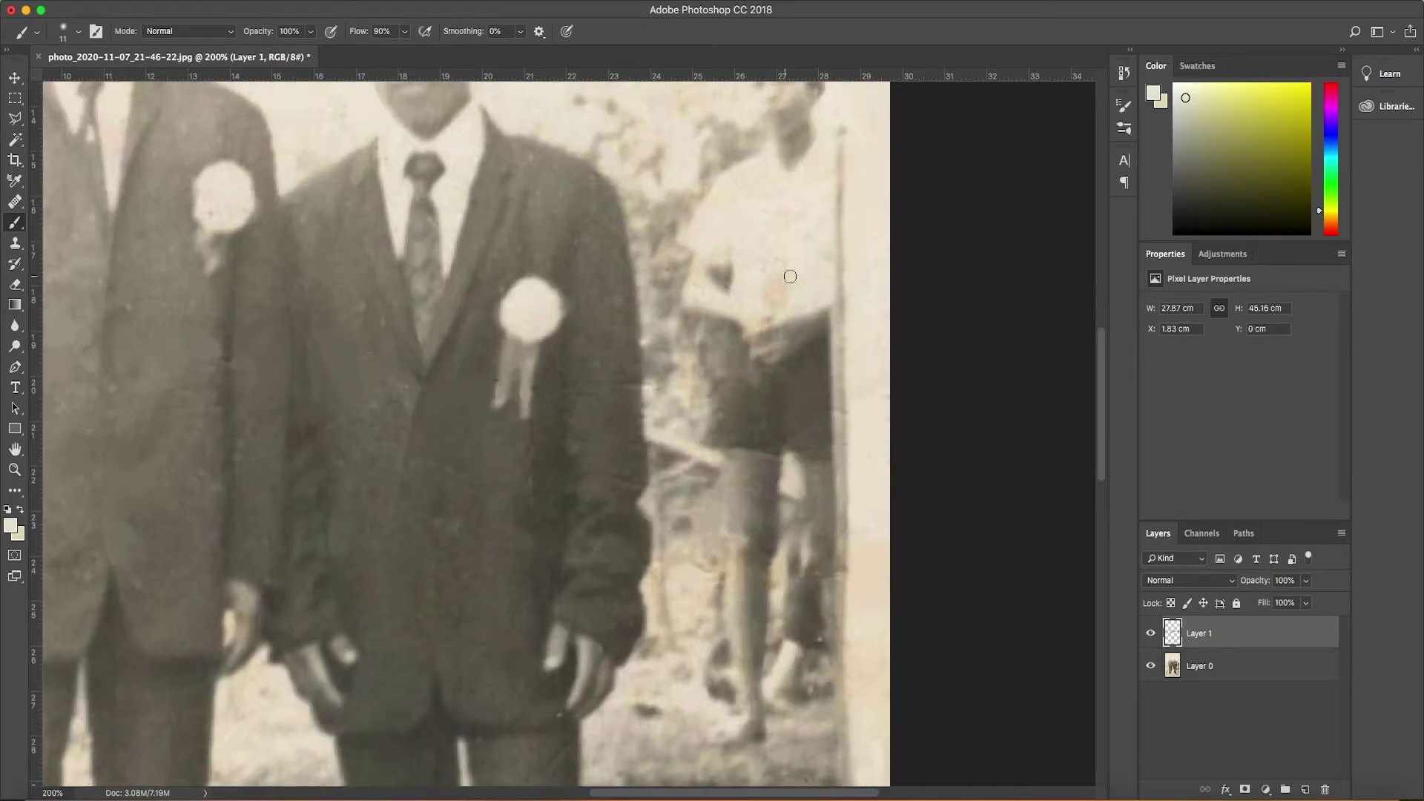
alt+click(639, 244)
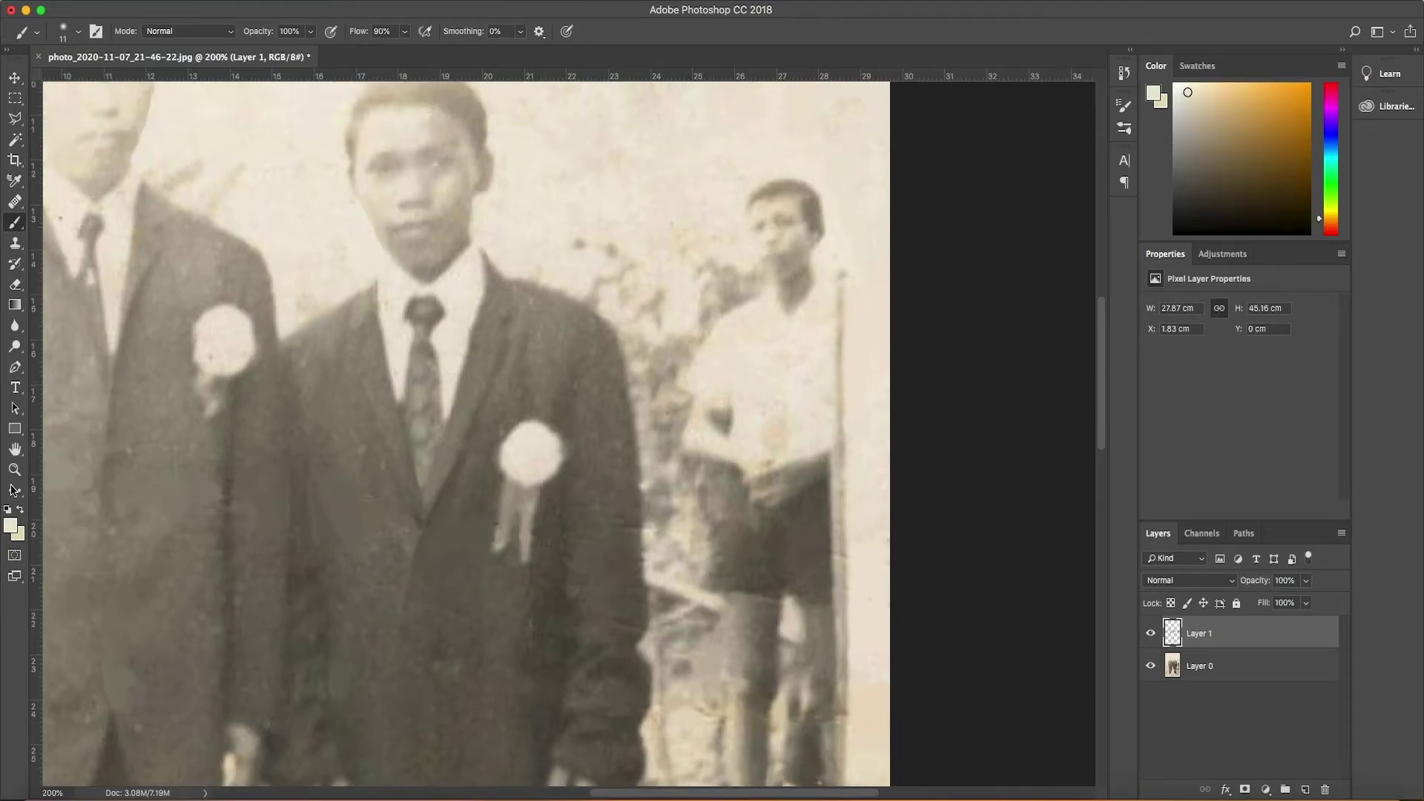
- Zoom into the lower-left corner and paint the left border strip cream
key(z)
key(super+0)
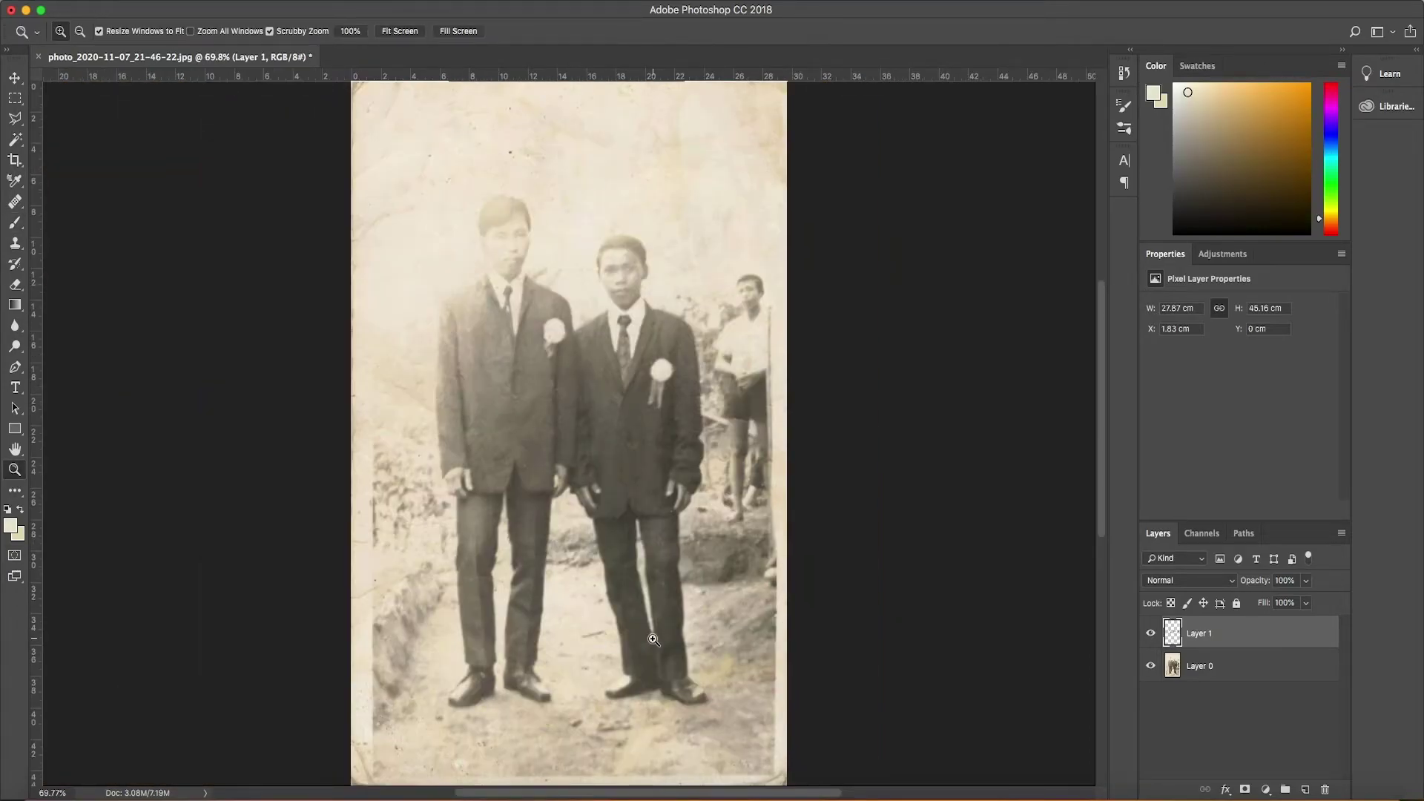
click(653, 639)
click(344, 563)
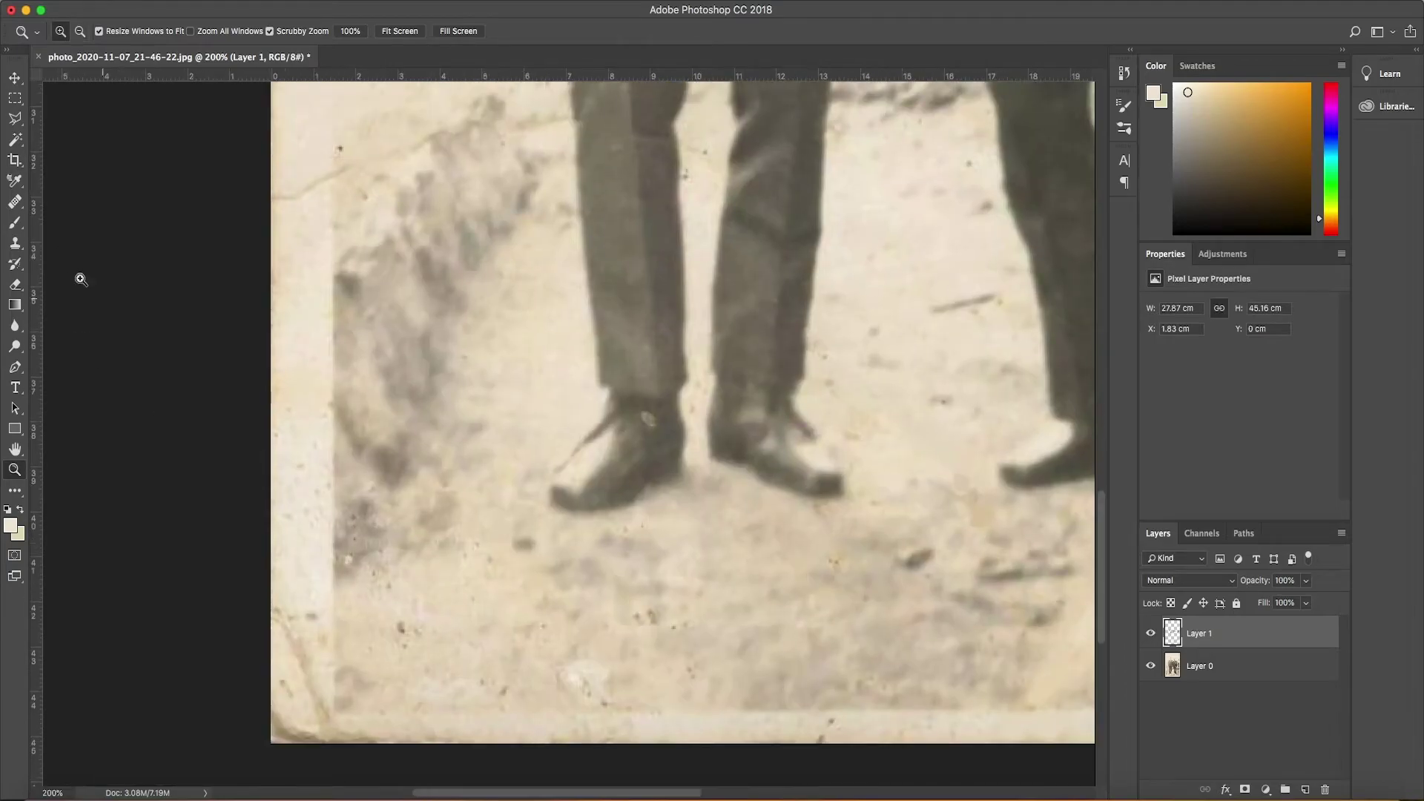
key(b)
alt+click(297, 557)
drag(296, 604, 326, 730)
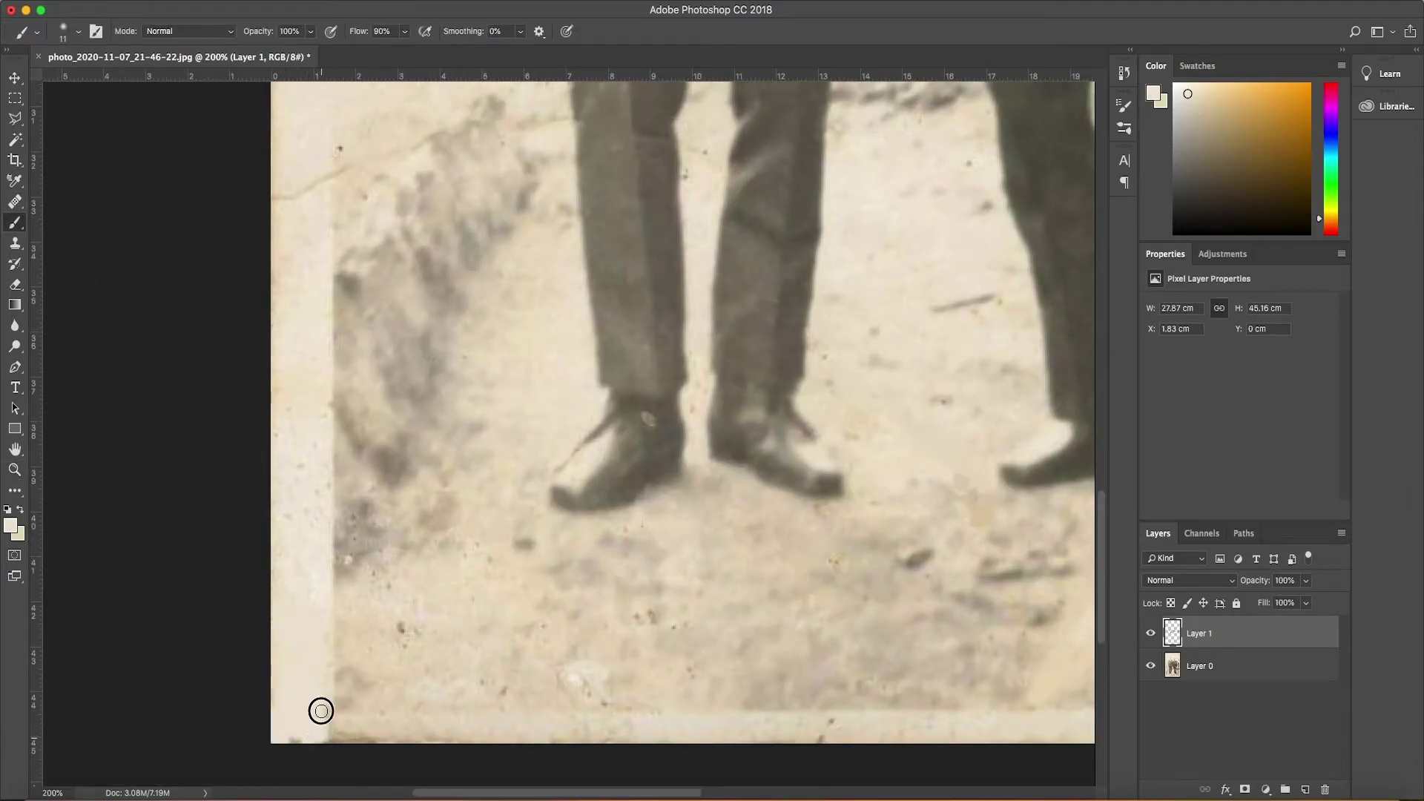
alt+click(347, 723)
drag(321, 730, 389, 738)
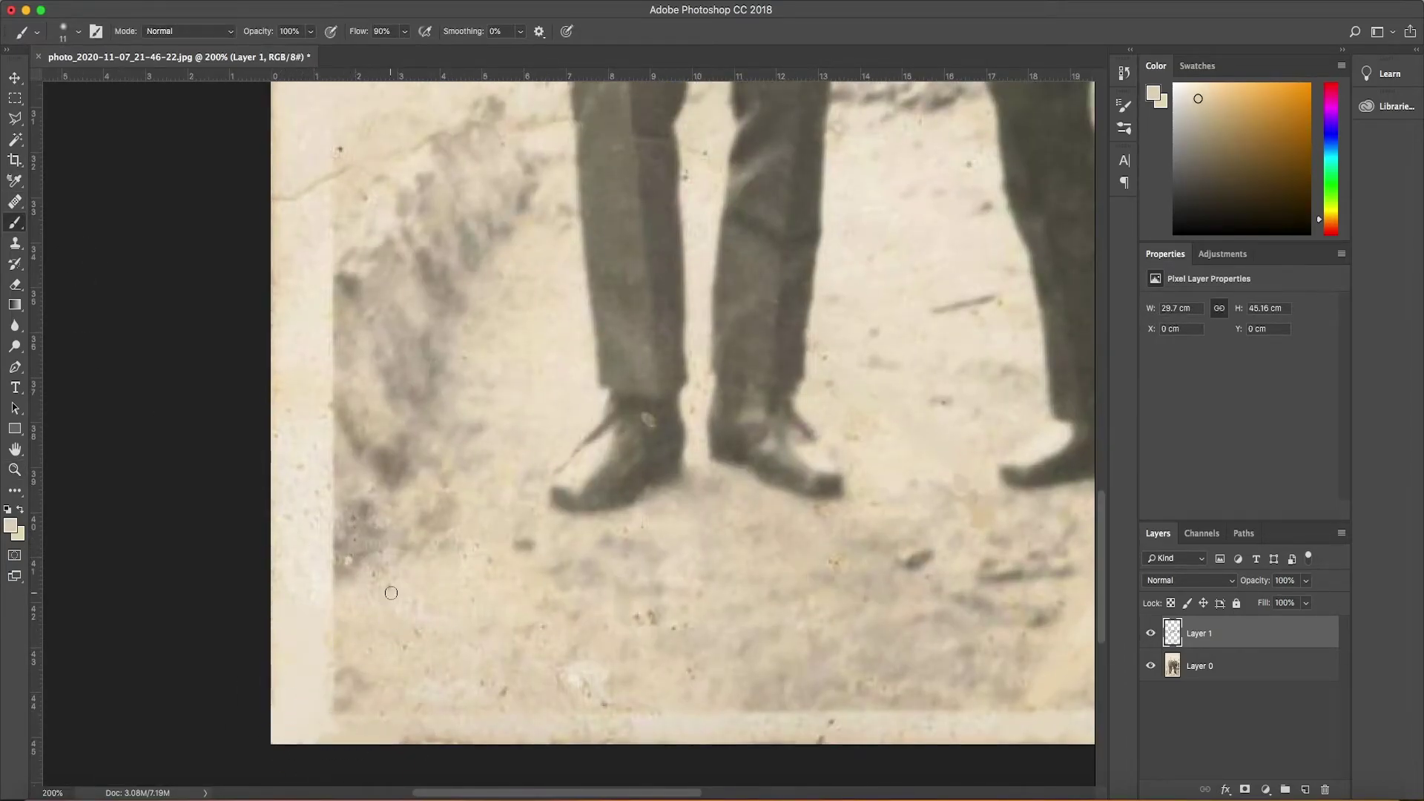
- Paint cream over the upper-left background crack and the dark left-edge strip
scroll(370, 444, up, 2)
alt+click(315, 224)
scroll(308, 226, up, 5)
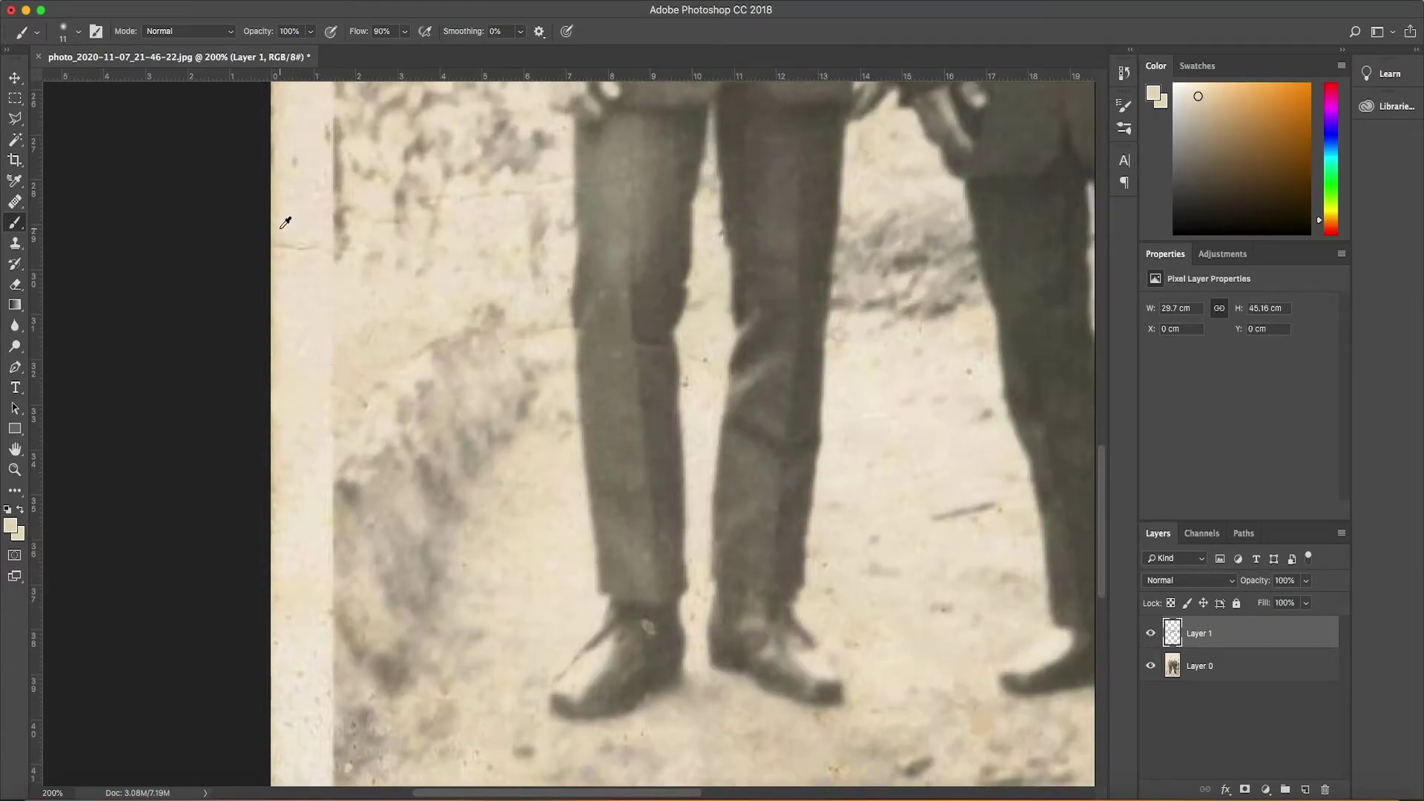
scroll(308, 236, up, 5)
scroll(315, 222, up, 5)
scroll(315, 230, up, 5)
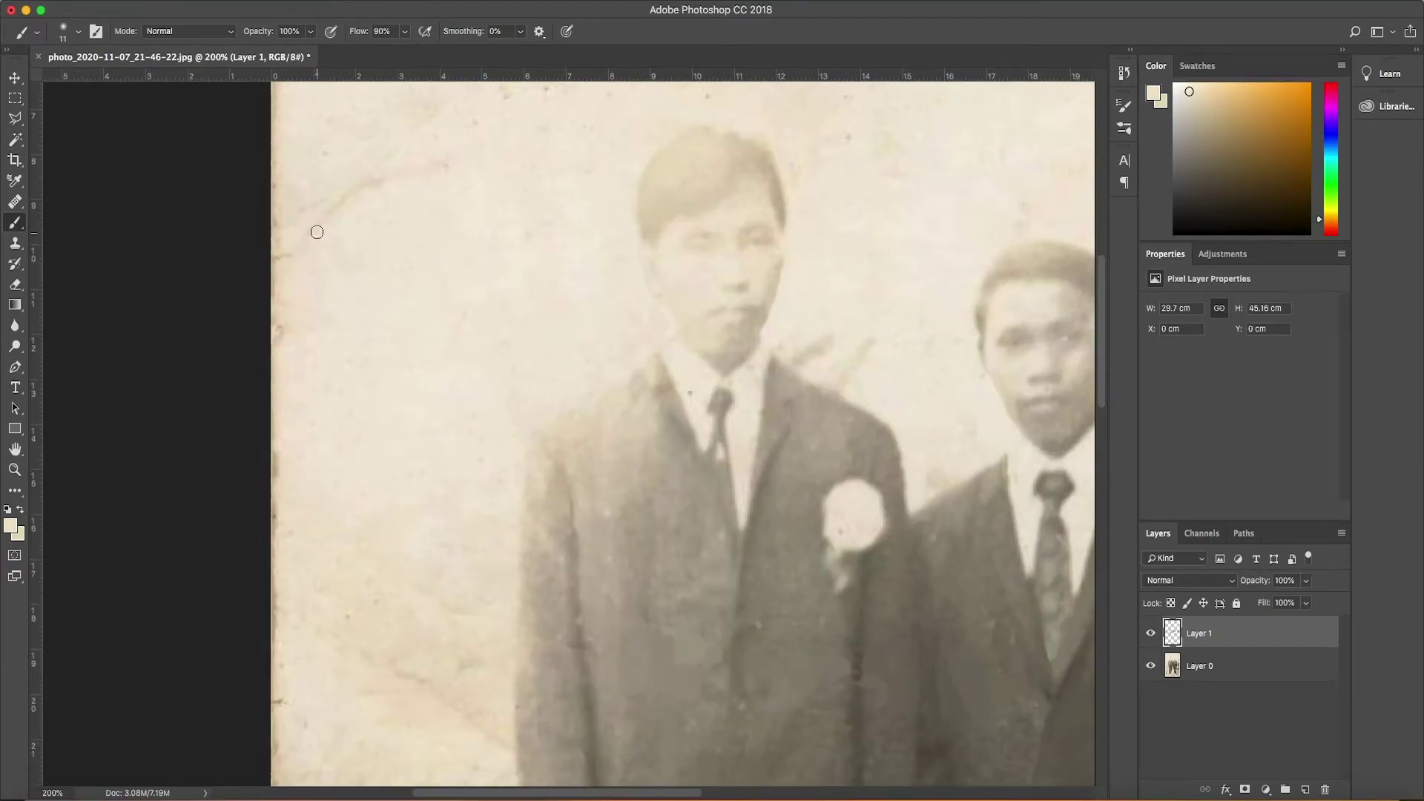
mouse_move(339, 251)
mouse_down()
mouse_move(375, 225)
mouse_move(286, 309)
mouse_up()
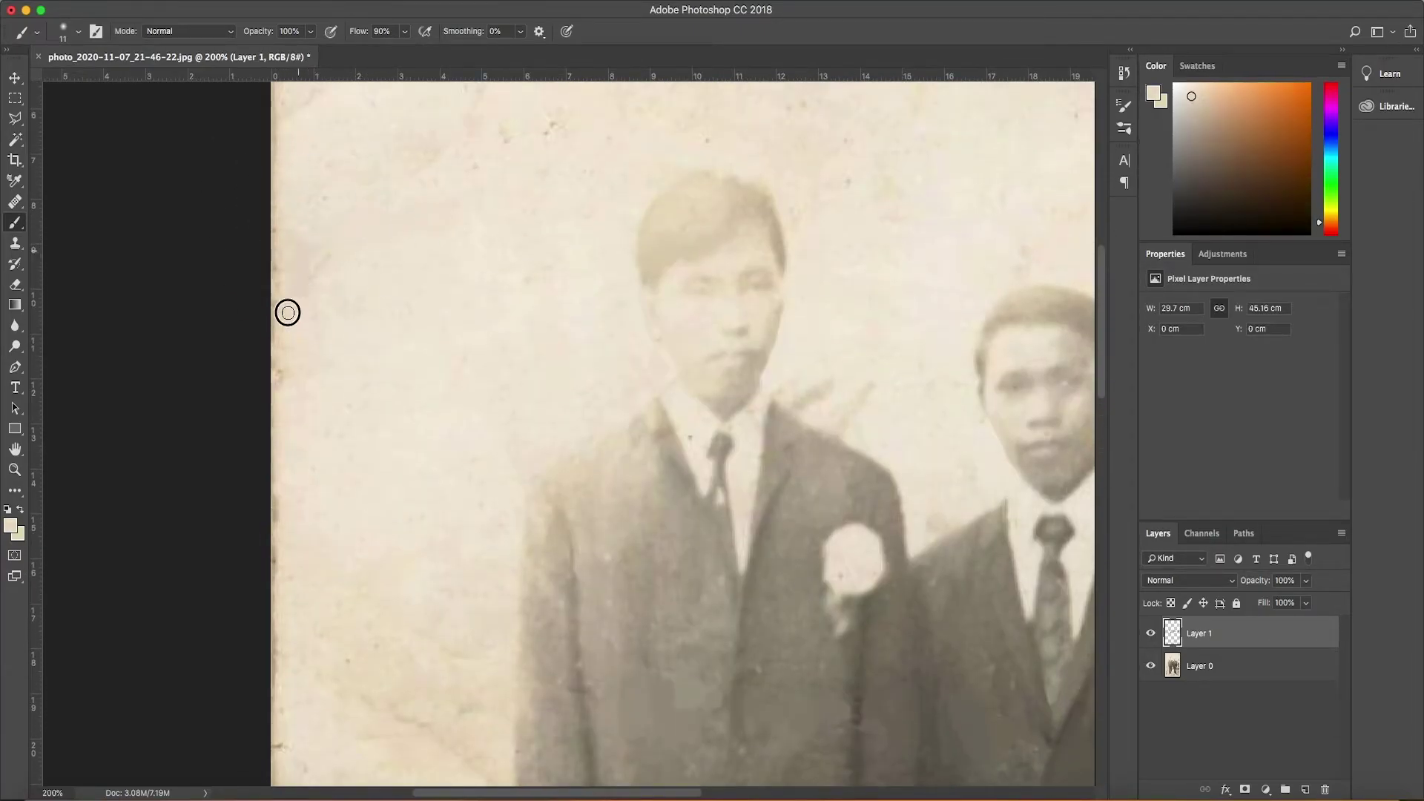
alt+click(327, 251)
drag(319, 251, 276, 356)
- Smooth the background around the left man's head with sampled cream tones, then zoom out
scroll(452, 222, up, 2)
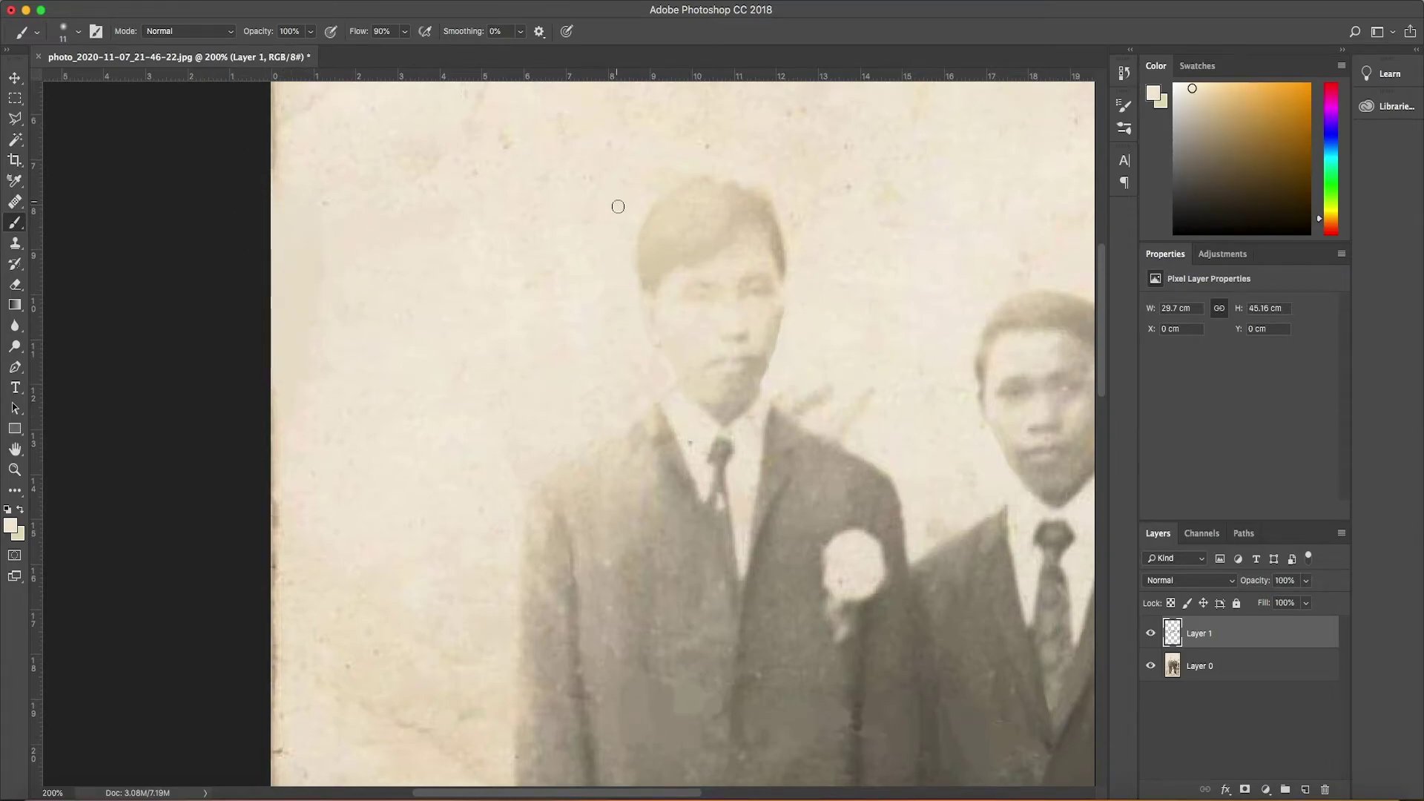
alt+click(719, 182)
alt+click(725, 191)
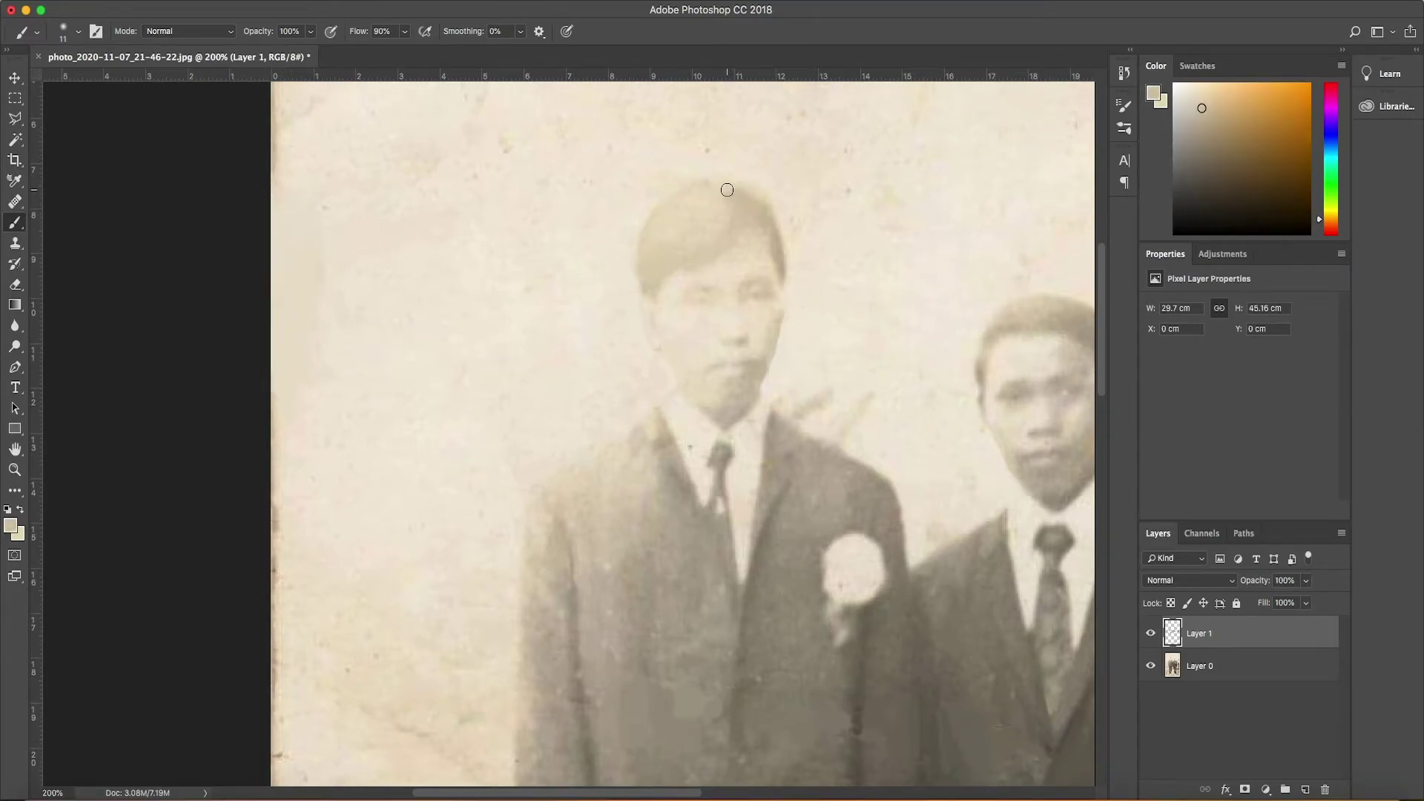
alt+click(726, 195)
alt+click(779, 191)
alt+click(763, 168)
alt+click(709, 195)
alt+click(724, 204)
alt+click(628, 304)
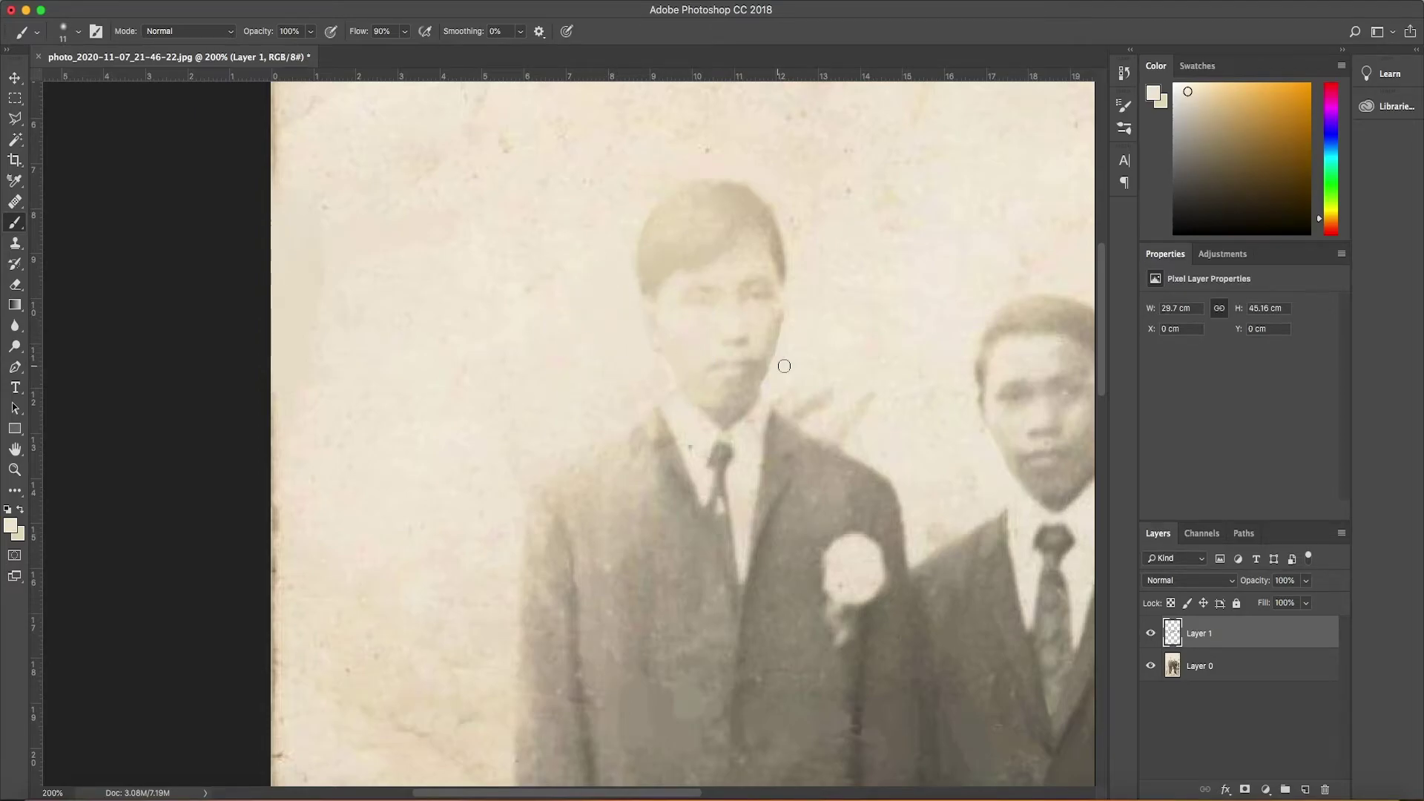
key(z)
key(super+0)
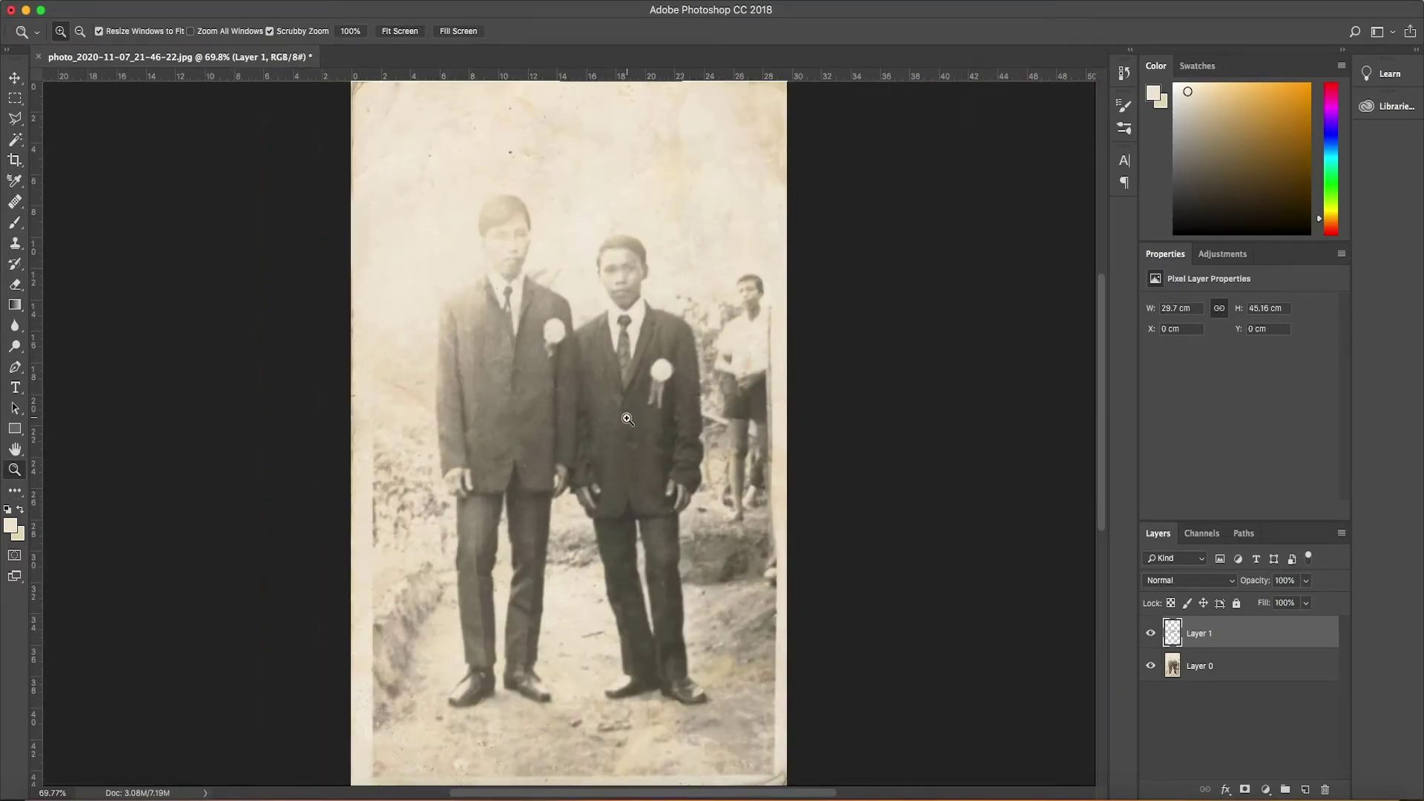
- Zoom to 100% and sample a lighter tone from the lower photo
click(619, 543)
key(b)
alt+click(460, 755)
scroll(637, 295, up, 5)
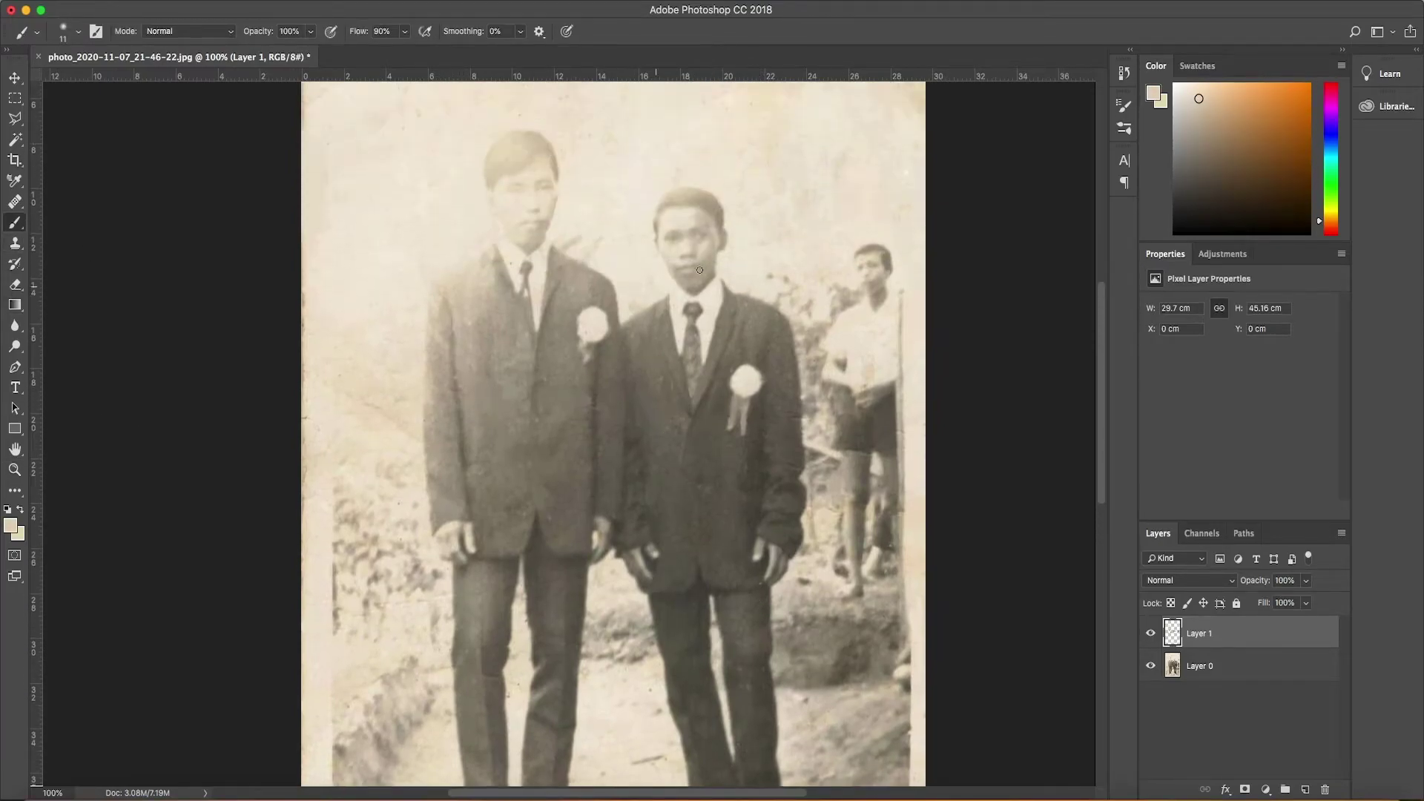
scroll(568, 345, up, 1)
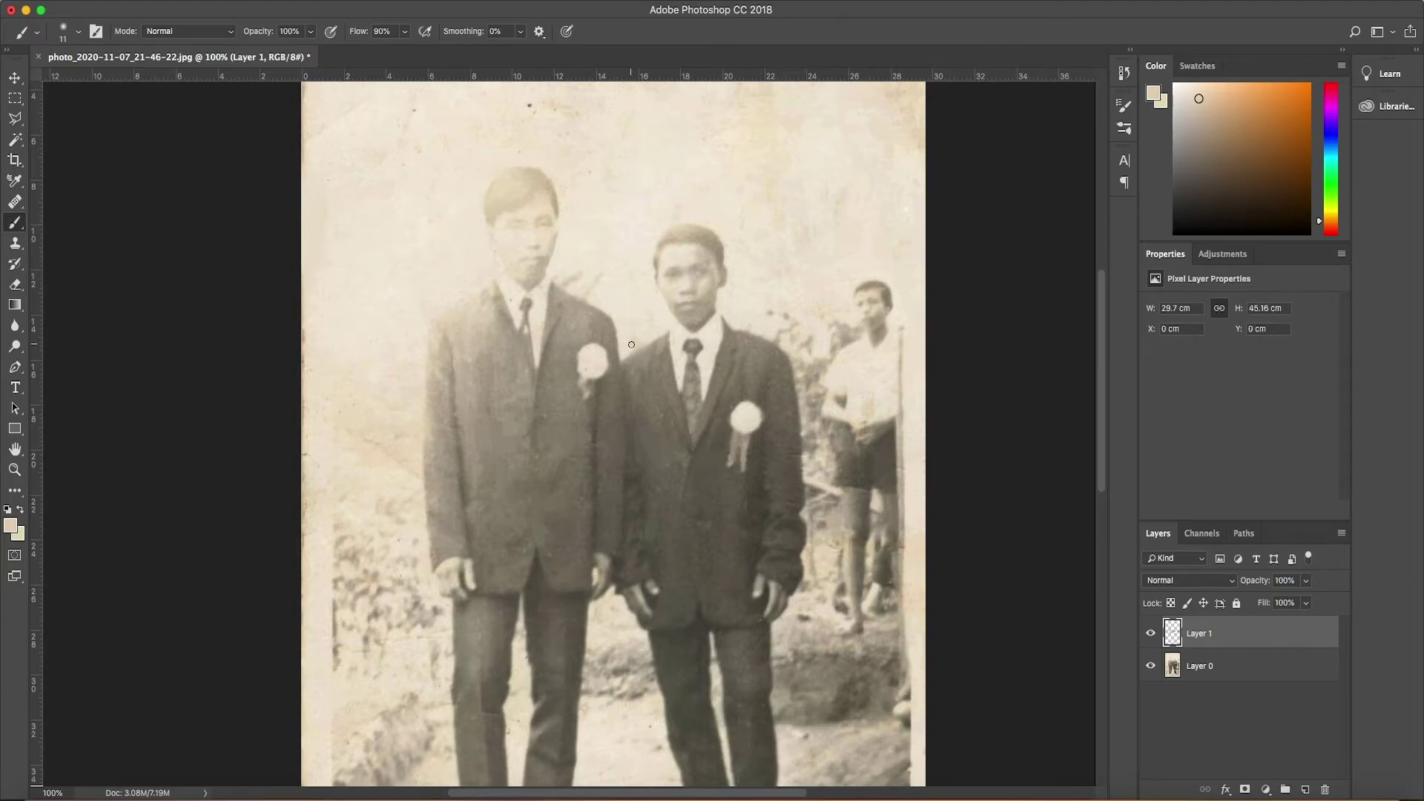
- Touch up the pale background with yellowish, orange and beige tones sampled nearby
alt+click(866, 400)
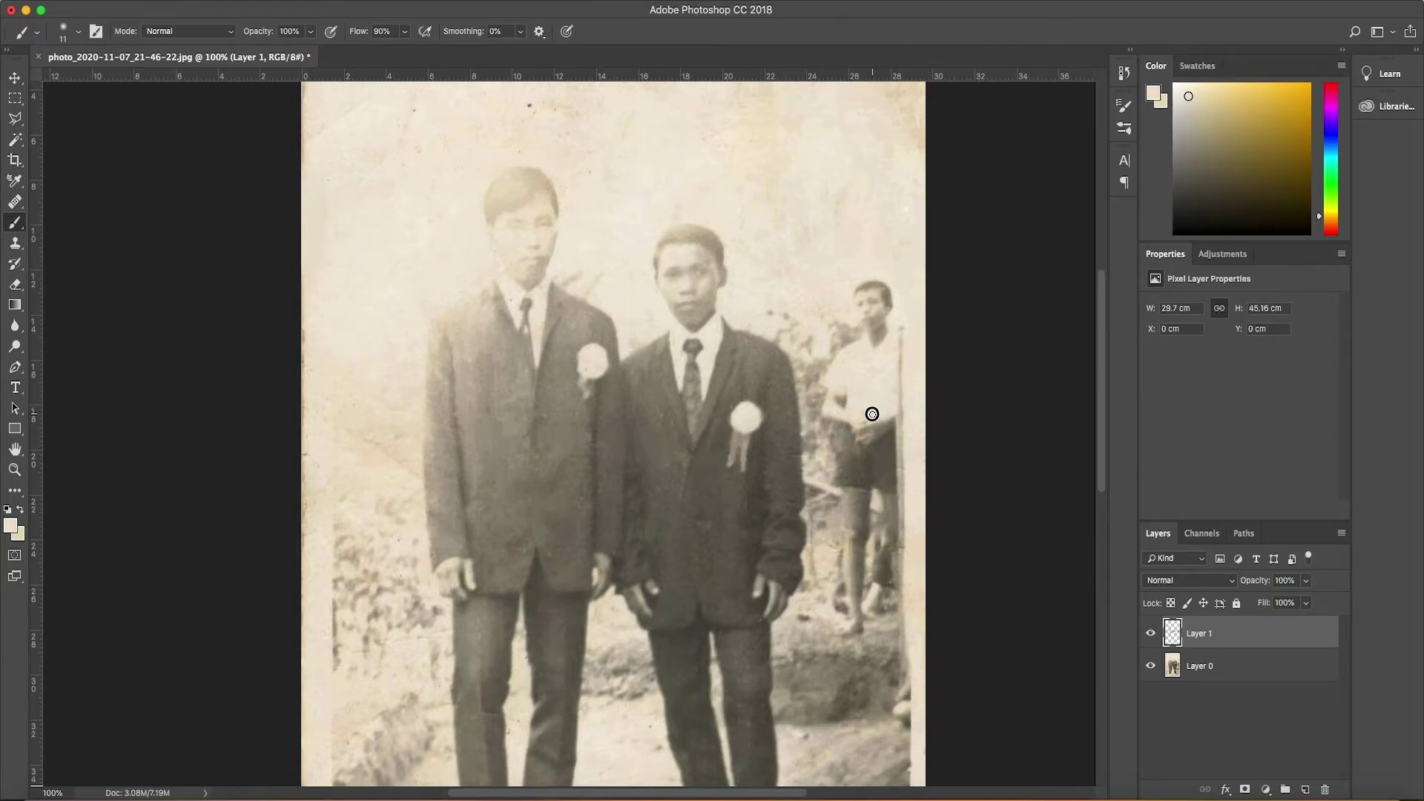
alt+click(870, 407)
alt+click(857, 320)
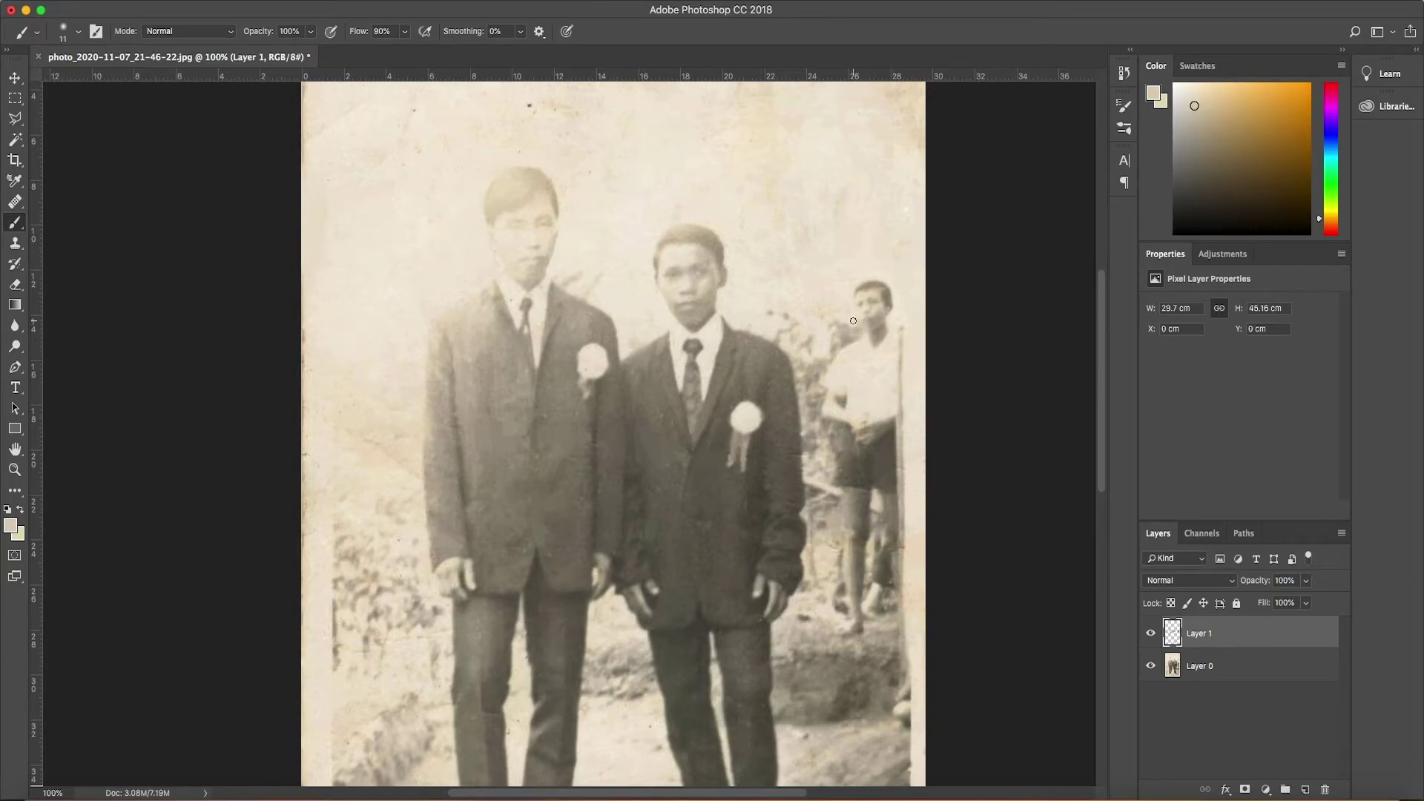
alt+click(851, 294)
alt+click(839, 320)
alt+click(863, 333)
alt+click(854, 351)
- Zoom to 300% on the left man's face
key(z)
click(499, 232)
click(731, 269)
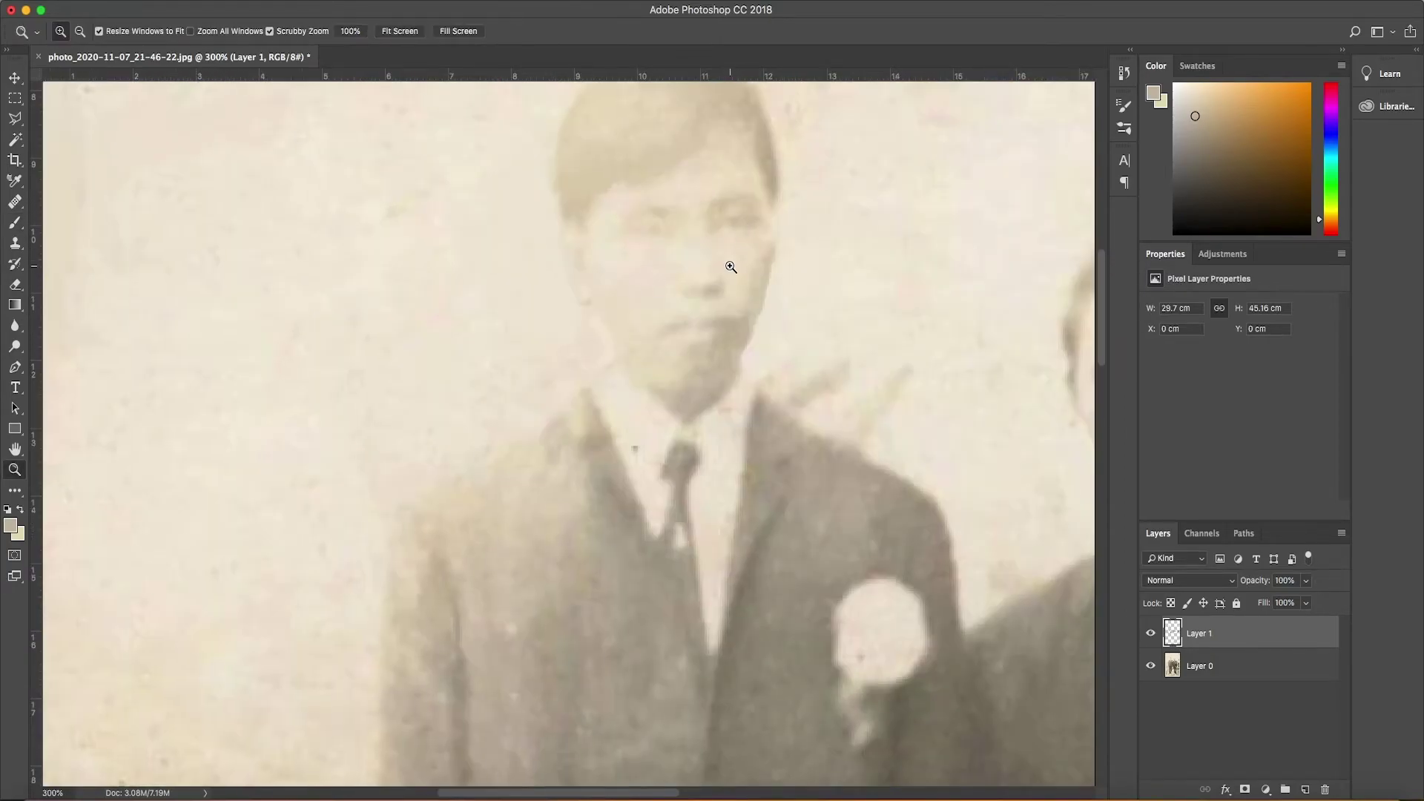
- Sample skin tones from the face, cheek and chin areas
key(b)
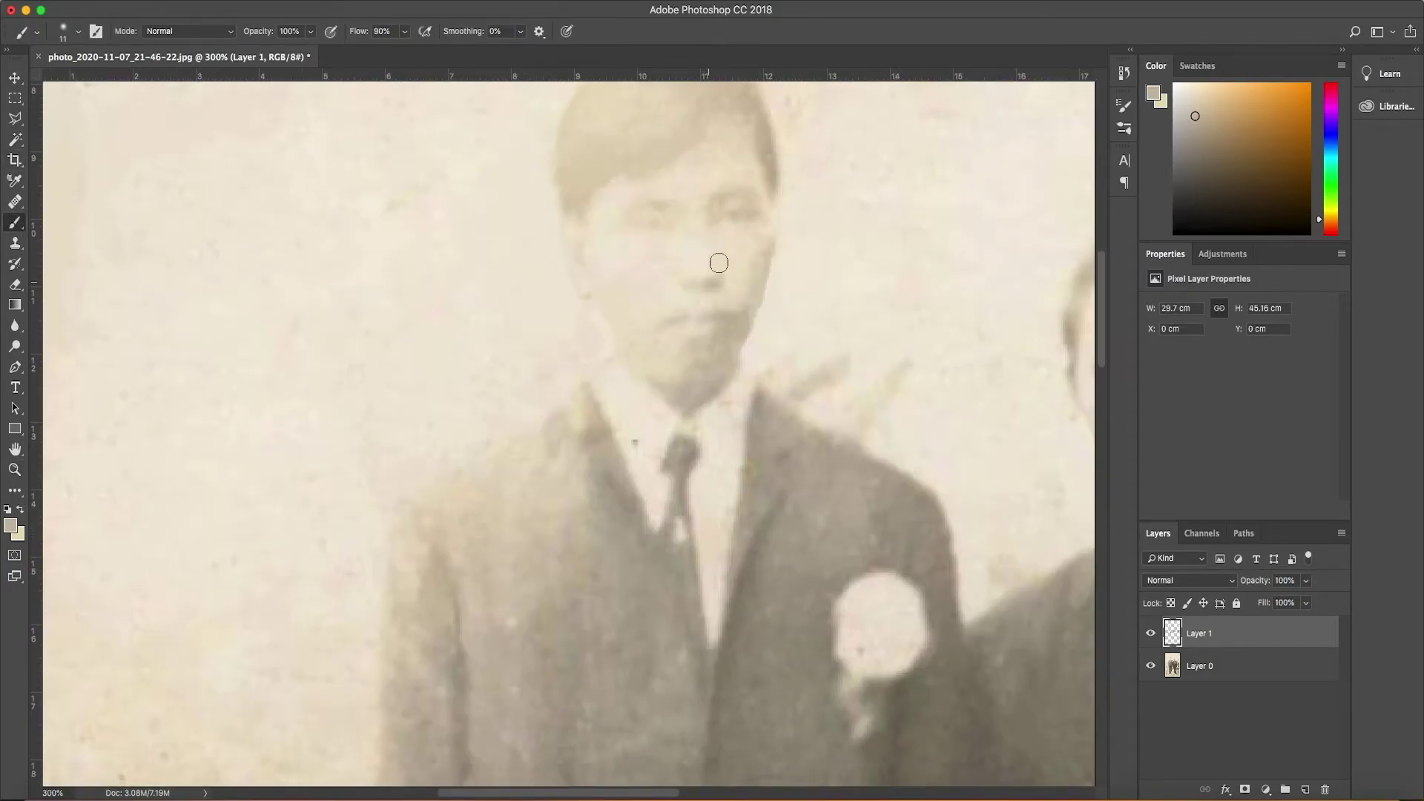
alt+click(652, 203)
alt+click(686, 320)
alt+click(649, 330)
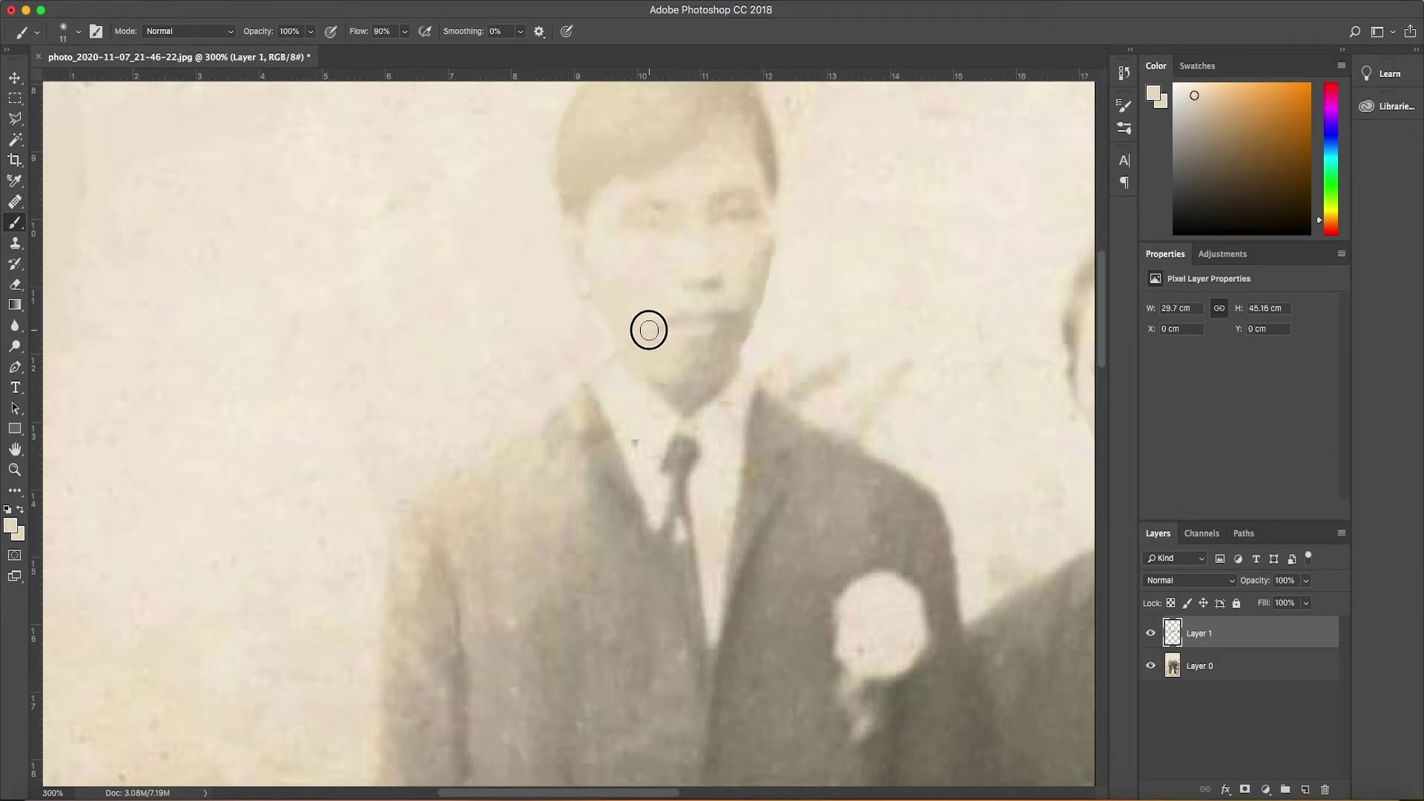
alt+click(652, 327)
alt+click(672, 321)
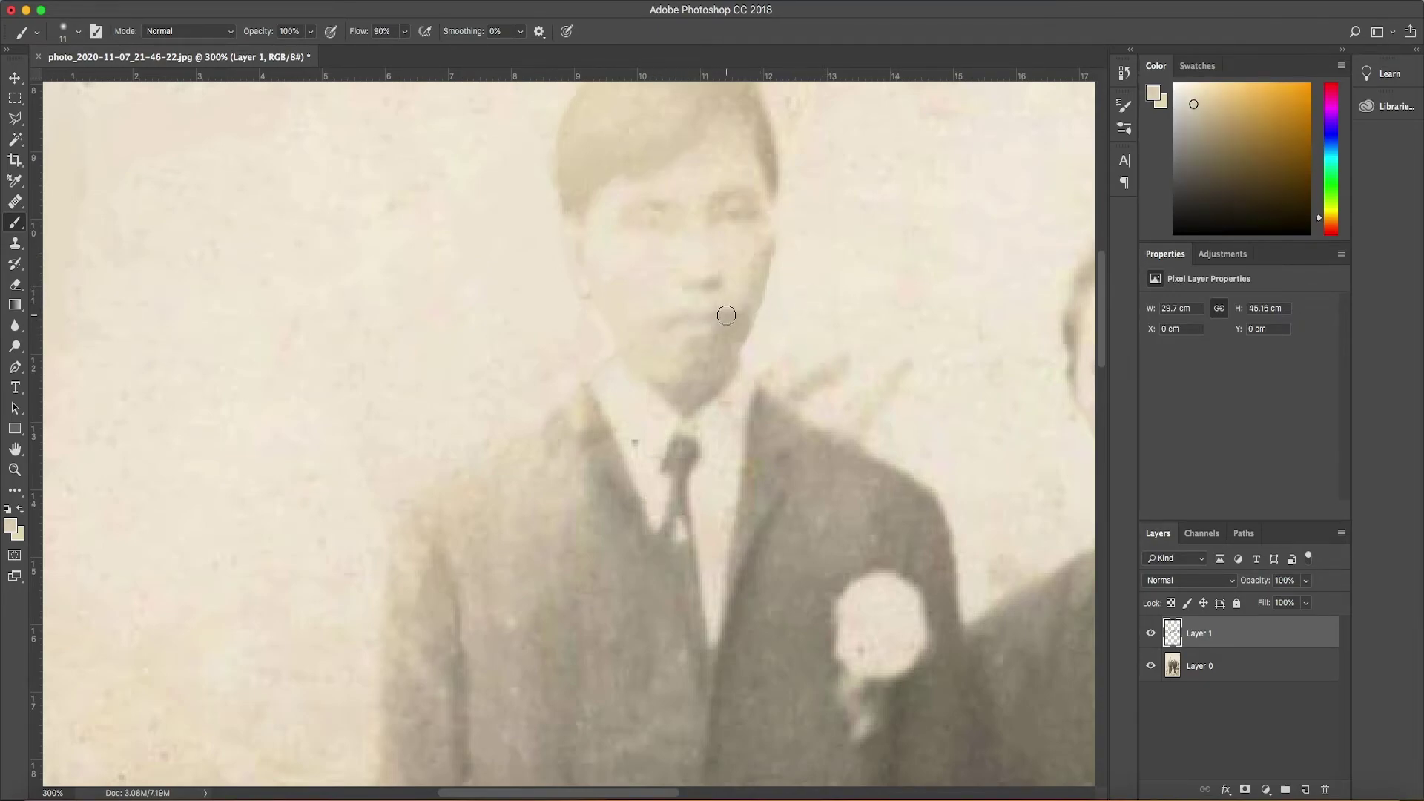
- Hide Layer 1 to compare with the original, fit the photo to screen, then show it again
alt+click(623, 288)
click(1150, 633)
key(z)
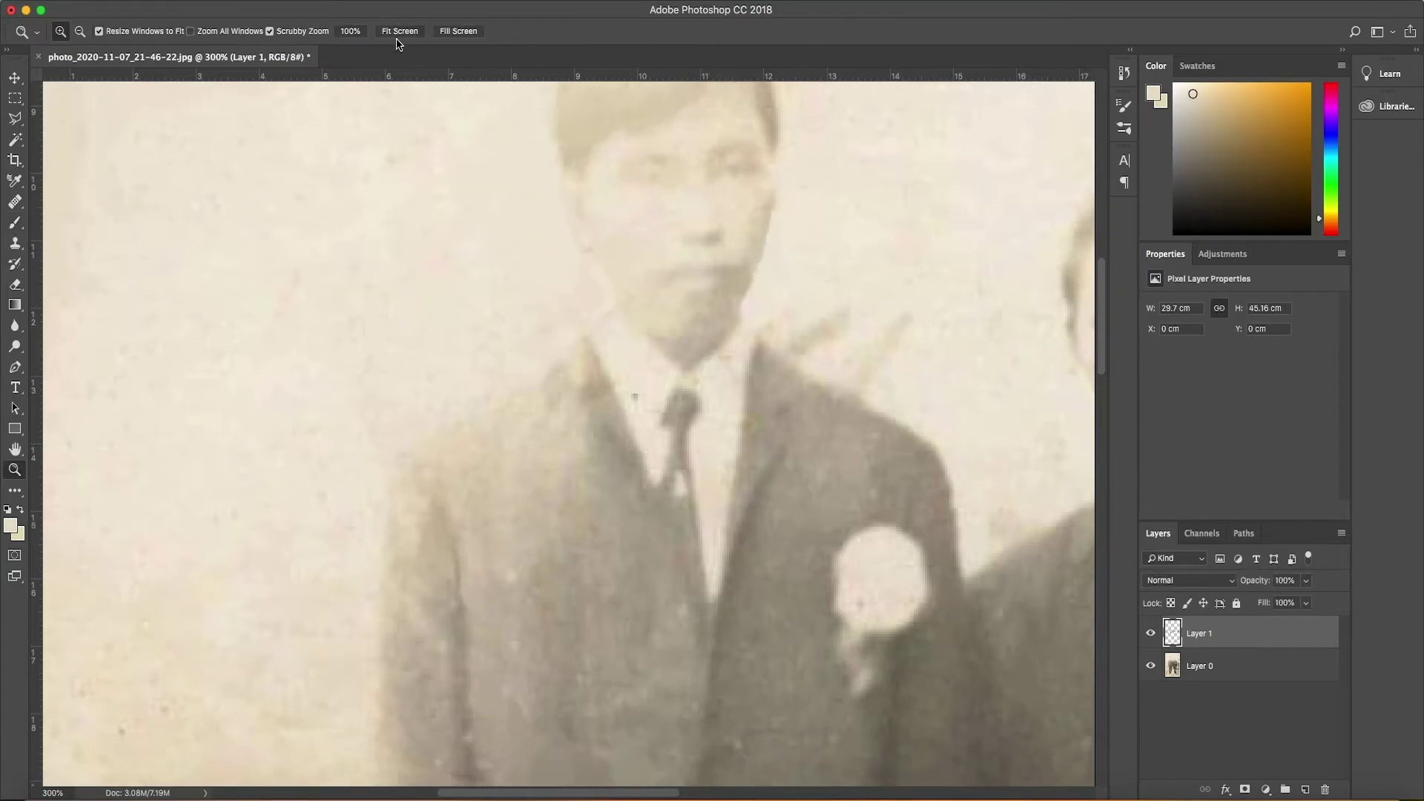
key(ctrl+0)
click(1151, 634)
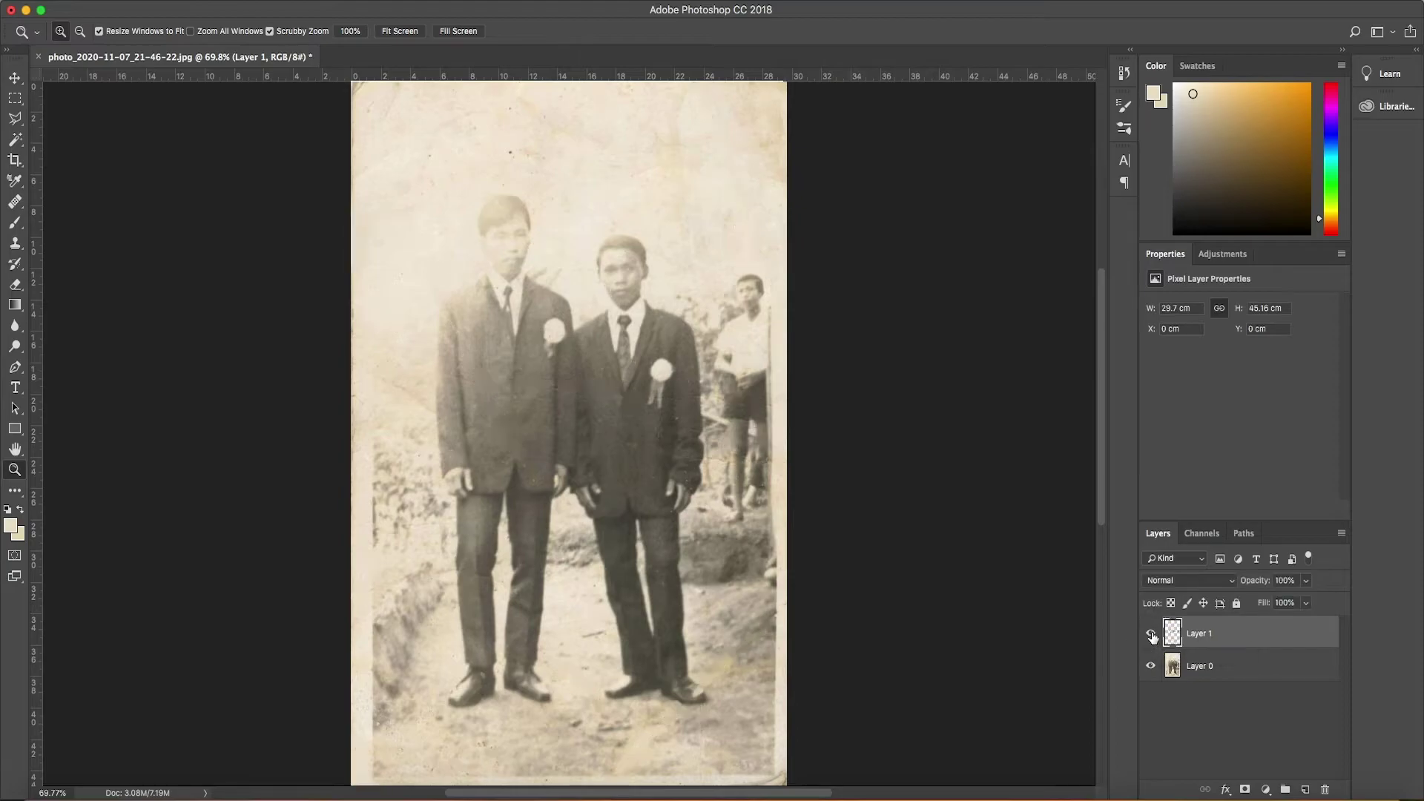
- Pick the Brush and sample a skin colour from the photo
key(b)
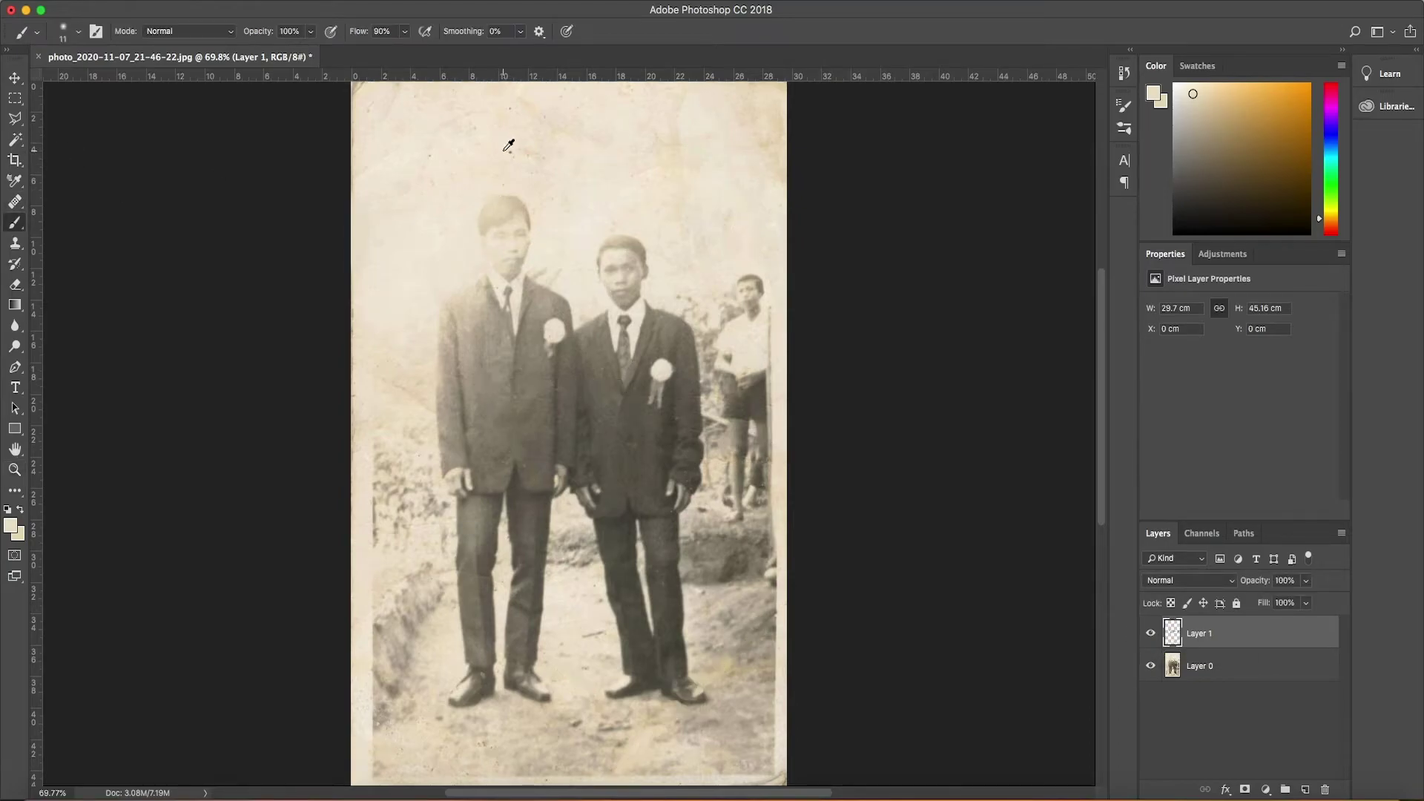
alt+click(509, 144)
alt+click(386, 153)
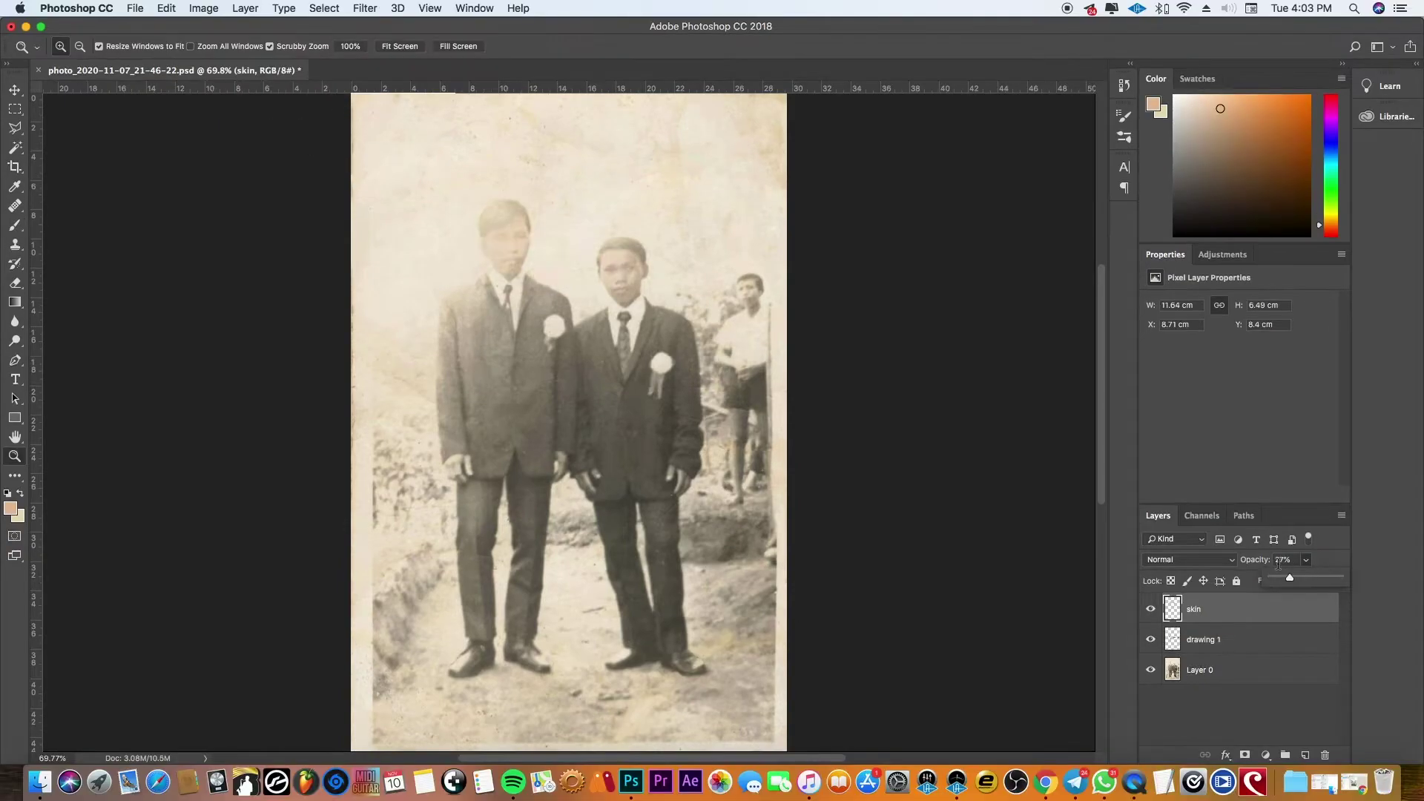
- Hide the skin tint and place guides at the photo's left, top, right and bottom edges
click(1151, 610)
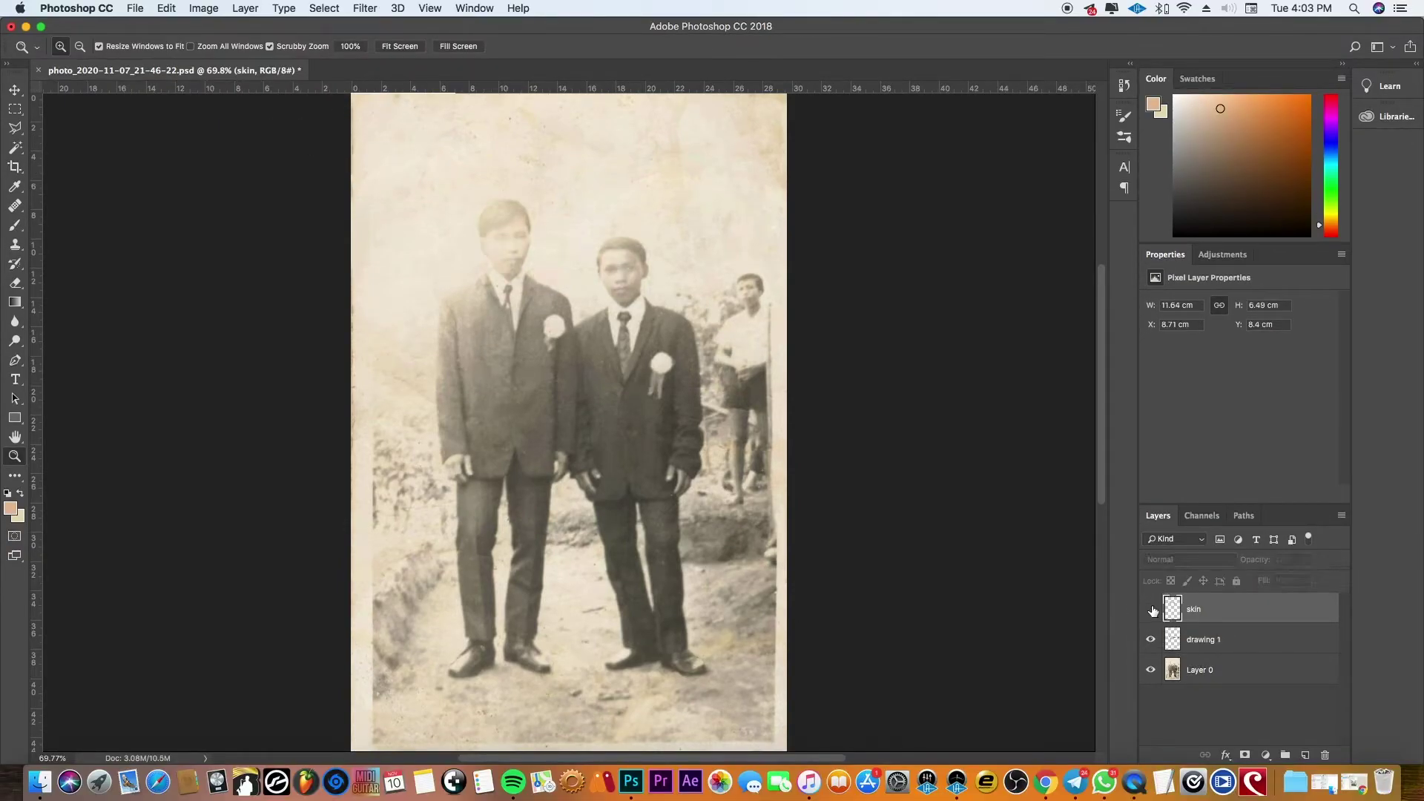
key(l)
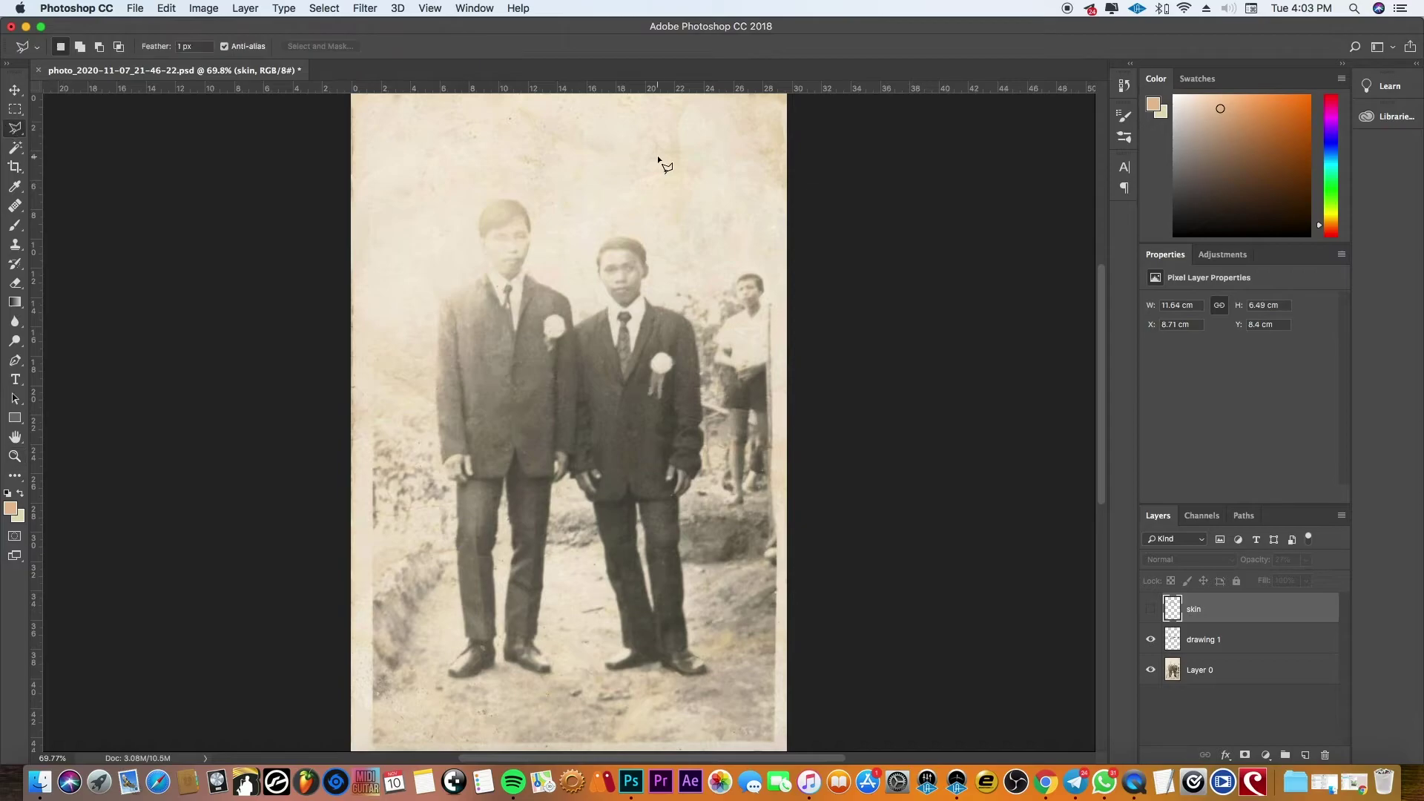
drag(37, 200, 373, 201)
drag(413, 88, 413, 114)
drag(35, 208, 767, 251)
drag(345, 88, 439, 731)
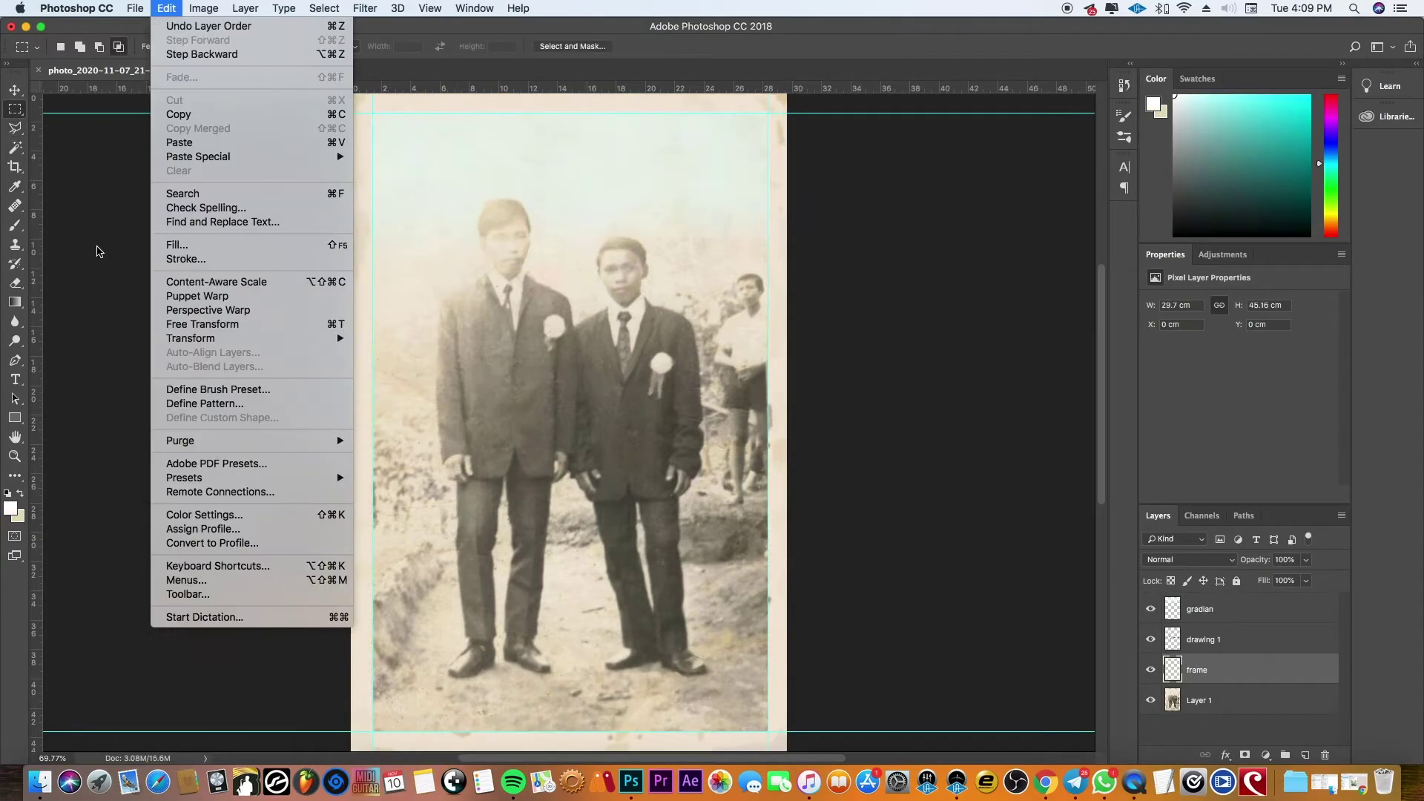
click(99, 251)
- Fill the frame layer with white and move it beneath the photo
click(166, 8)
click(222, 244)
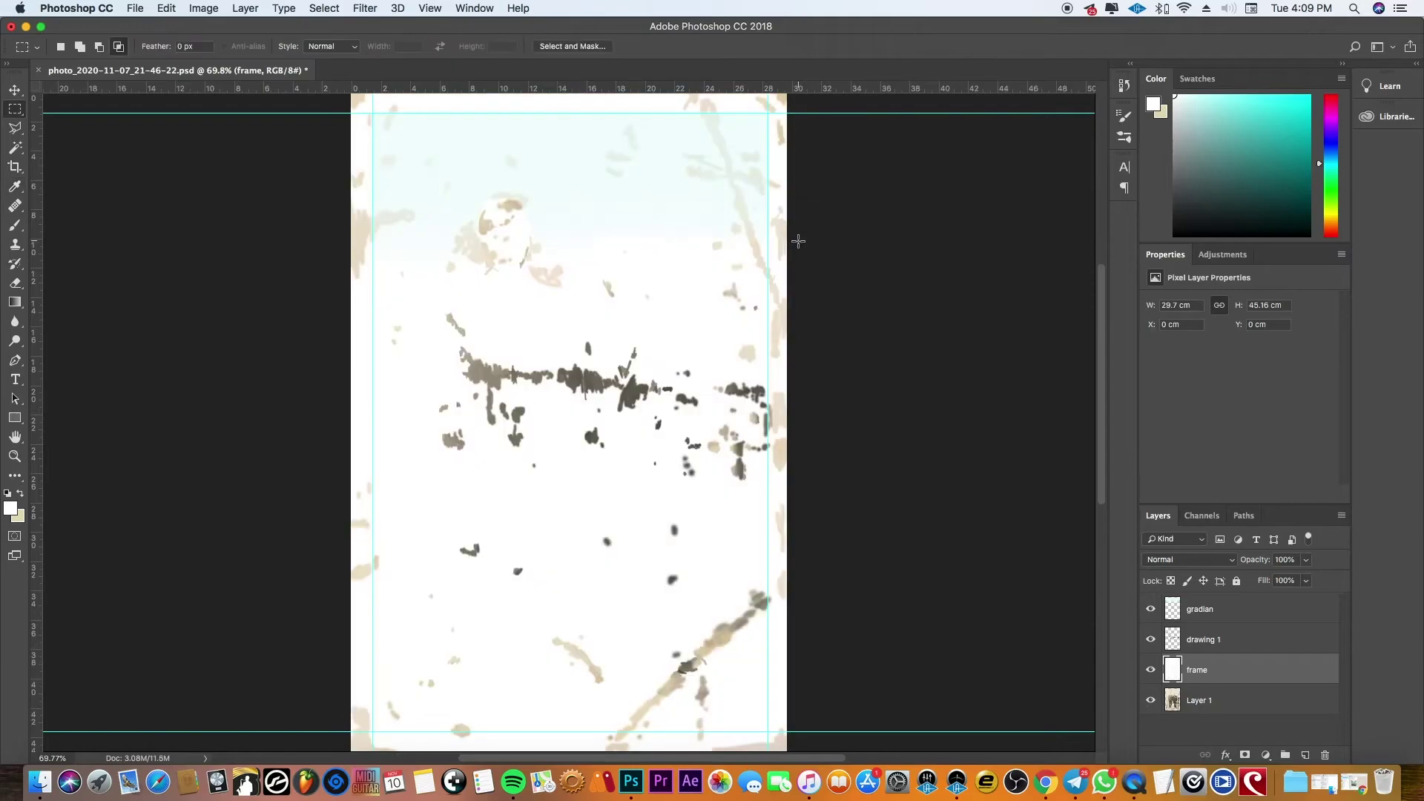
drag(1218, 670, 1216, 713)
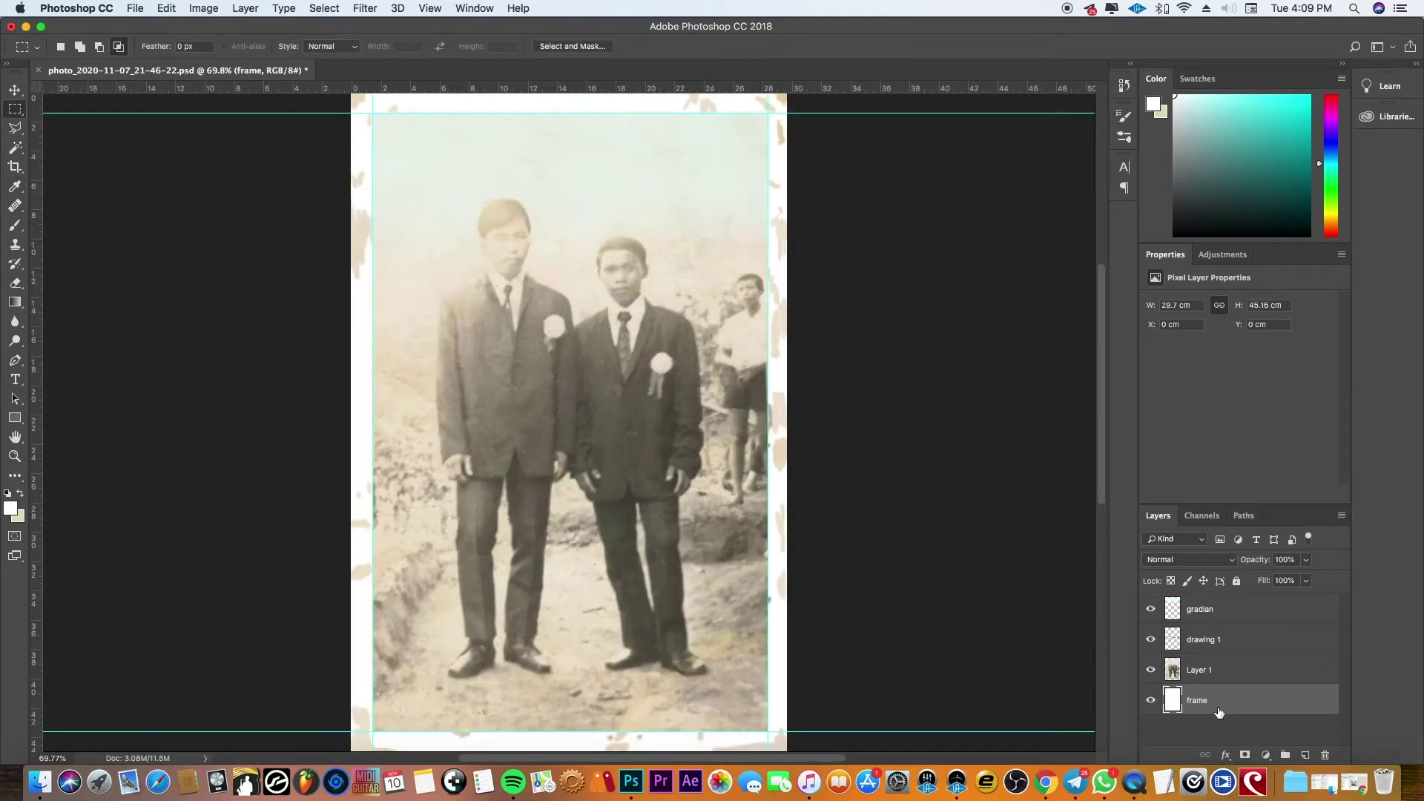
- Copy a rectangular selection of the photo area onto its own new layer
click(1216, 639)
click(15, 109)
click(59, 126)
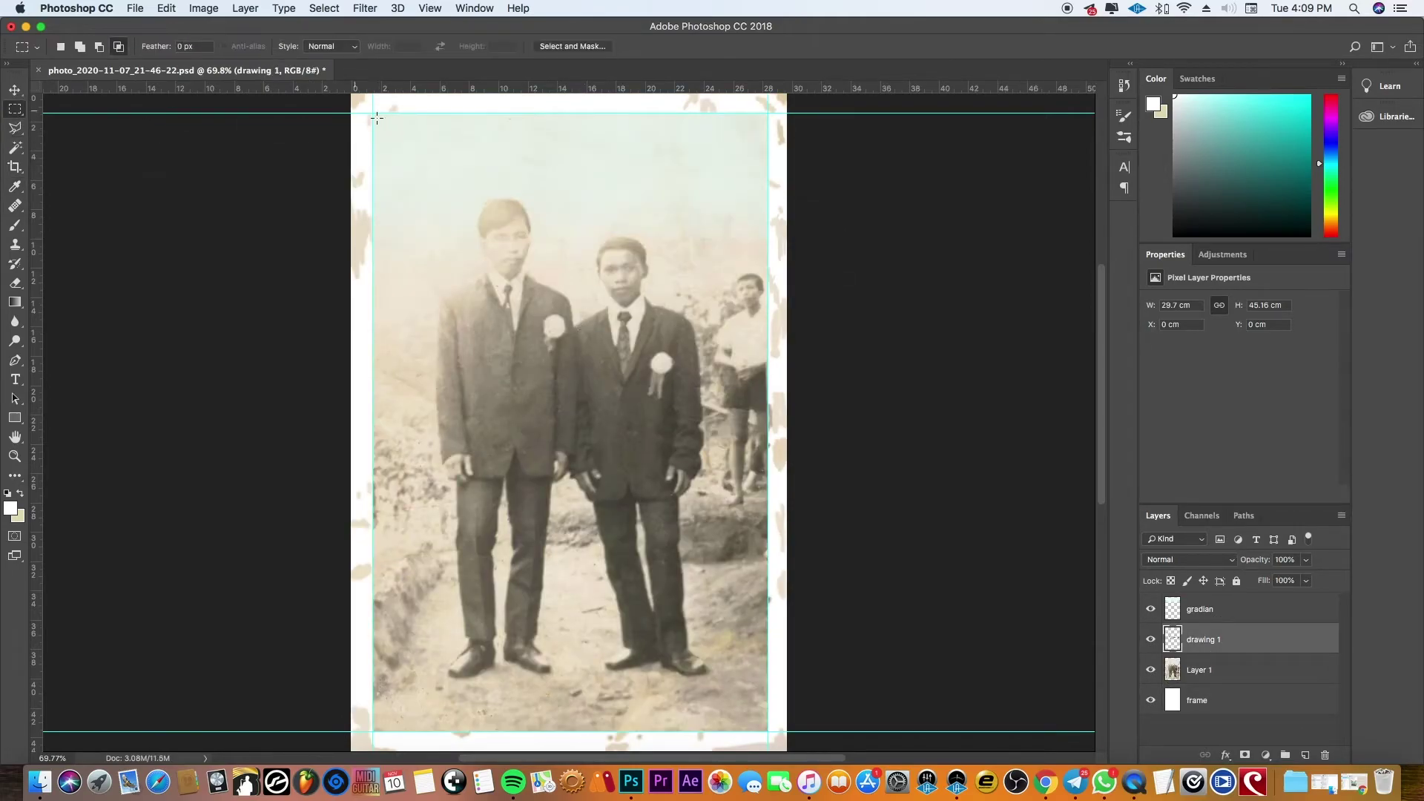
mouse_move(373, 113)
mouse_down()
mouse_move(799, 697)
mouse_move(768, 732)
mouse_up()
click(166, 8)
click(407, 165)
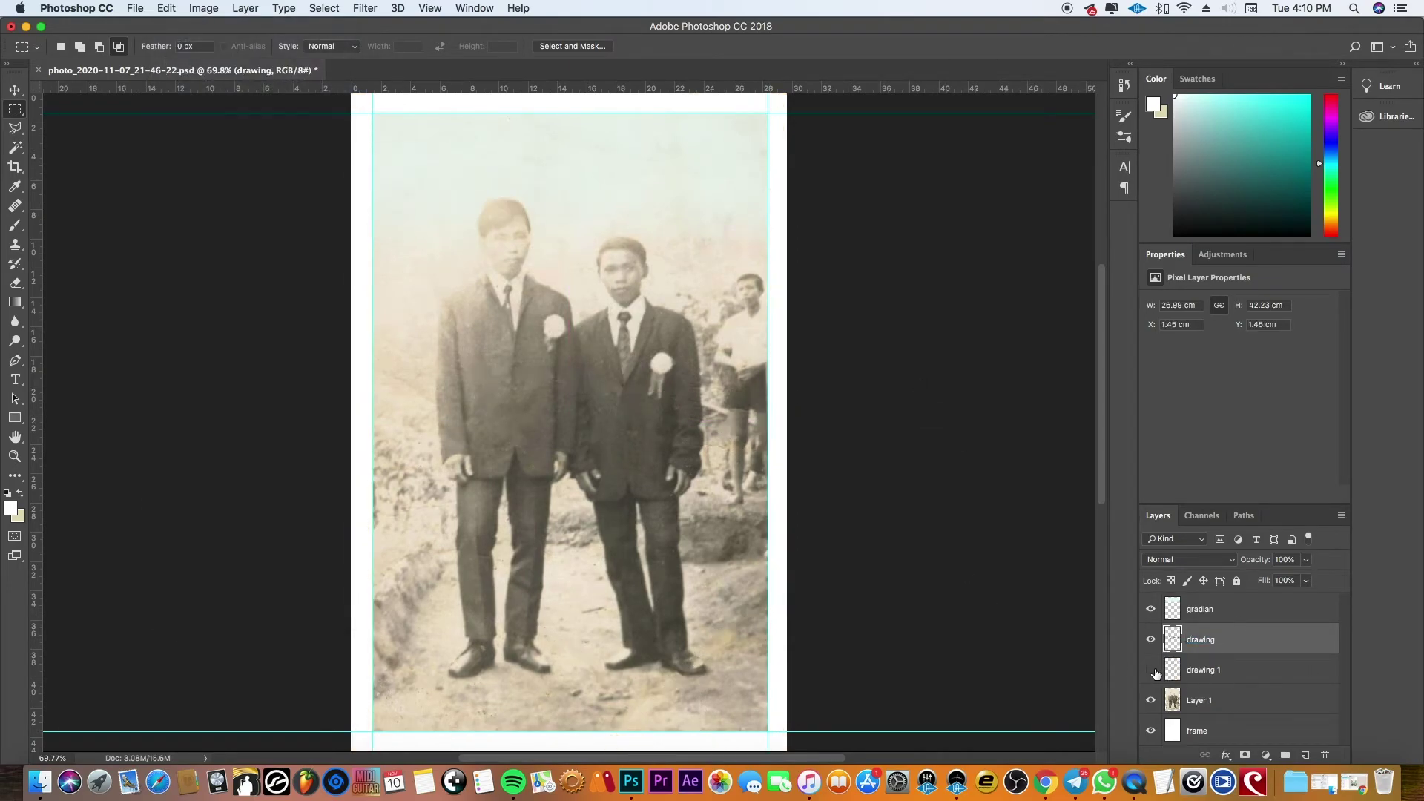
- Delete the old drawing 1 layer and name the photo layer 'main pic'
click(1201, 669)
click(1326, 754)
click(821, 267)
text(pic)
key(Return)
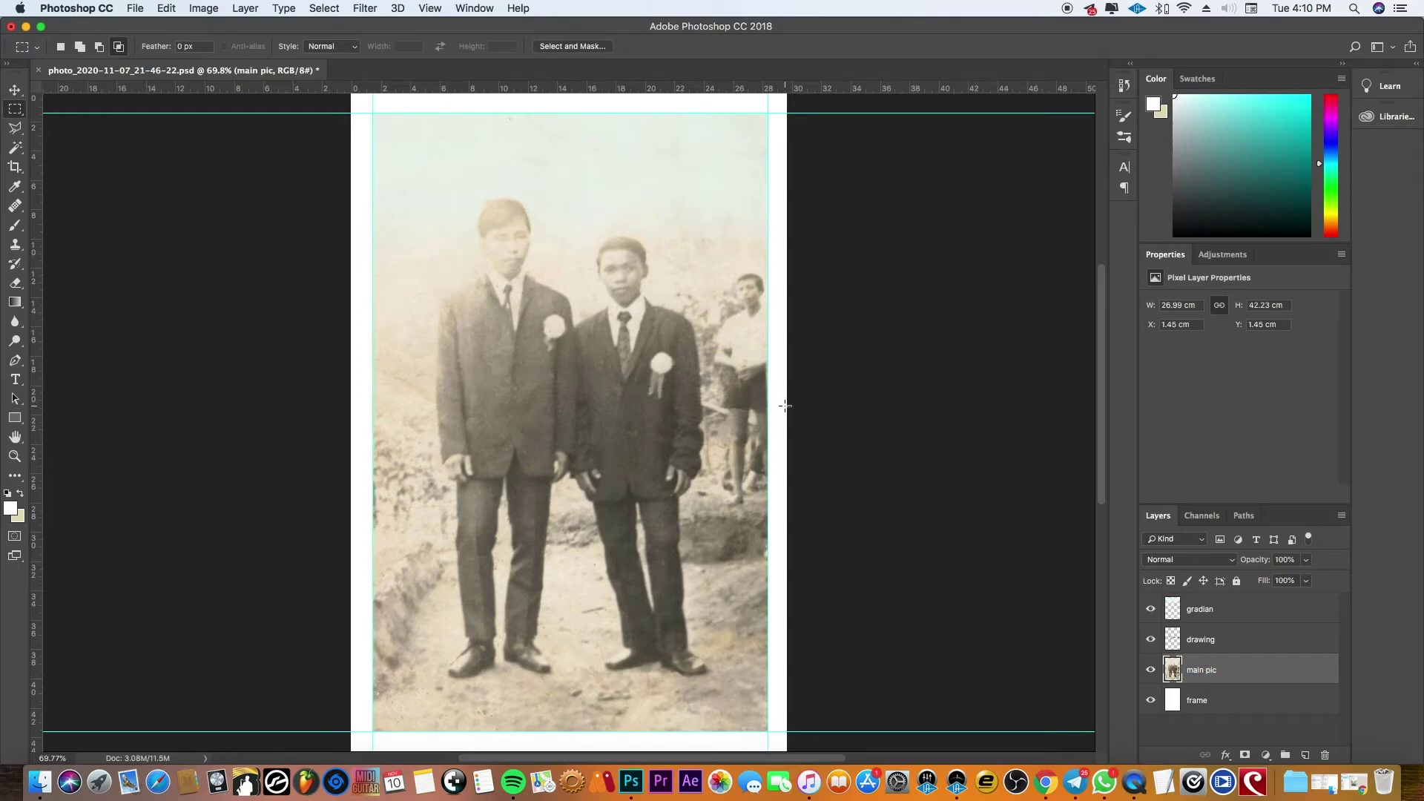
- Set the gradian layer opacity to 32% and create a group named 'repaired'
click(1264, 611)
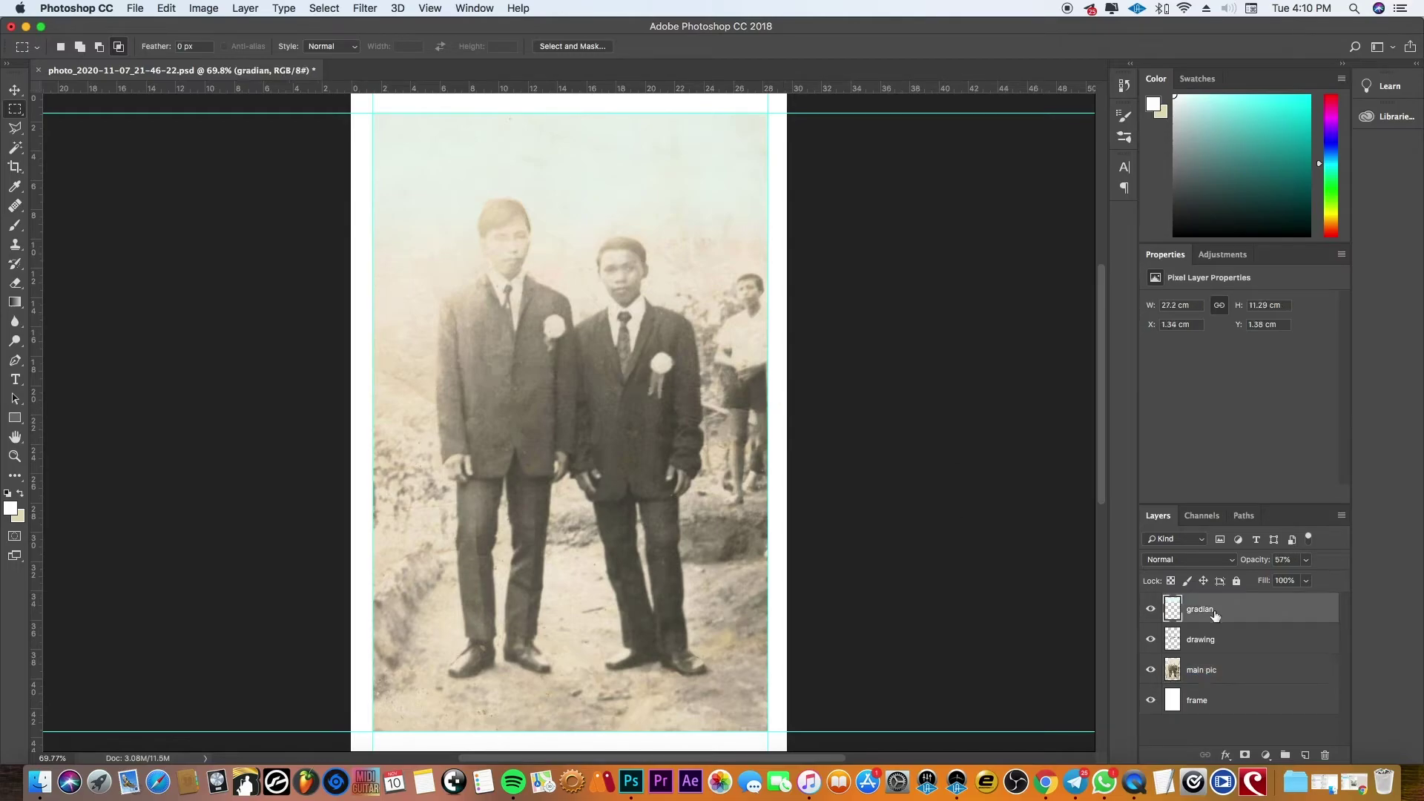
click(1305, 559)
drag(1310, 577, 1288, 577)
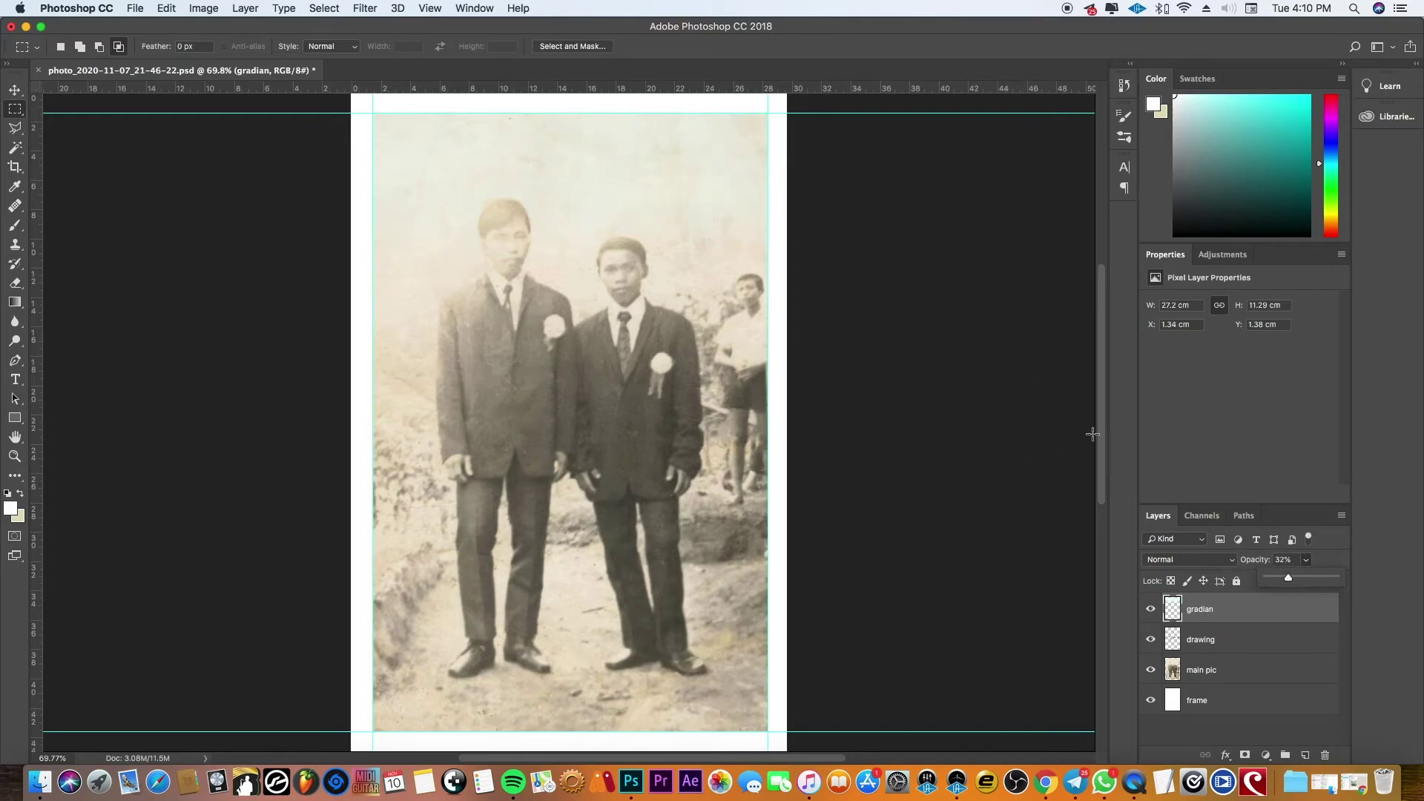
click(1231, 672)
click(1231, 610)
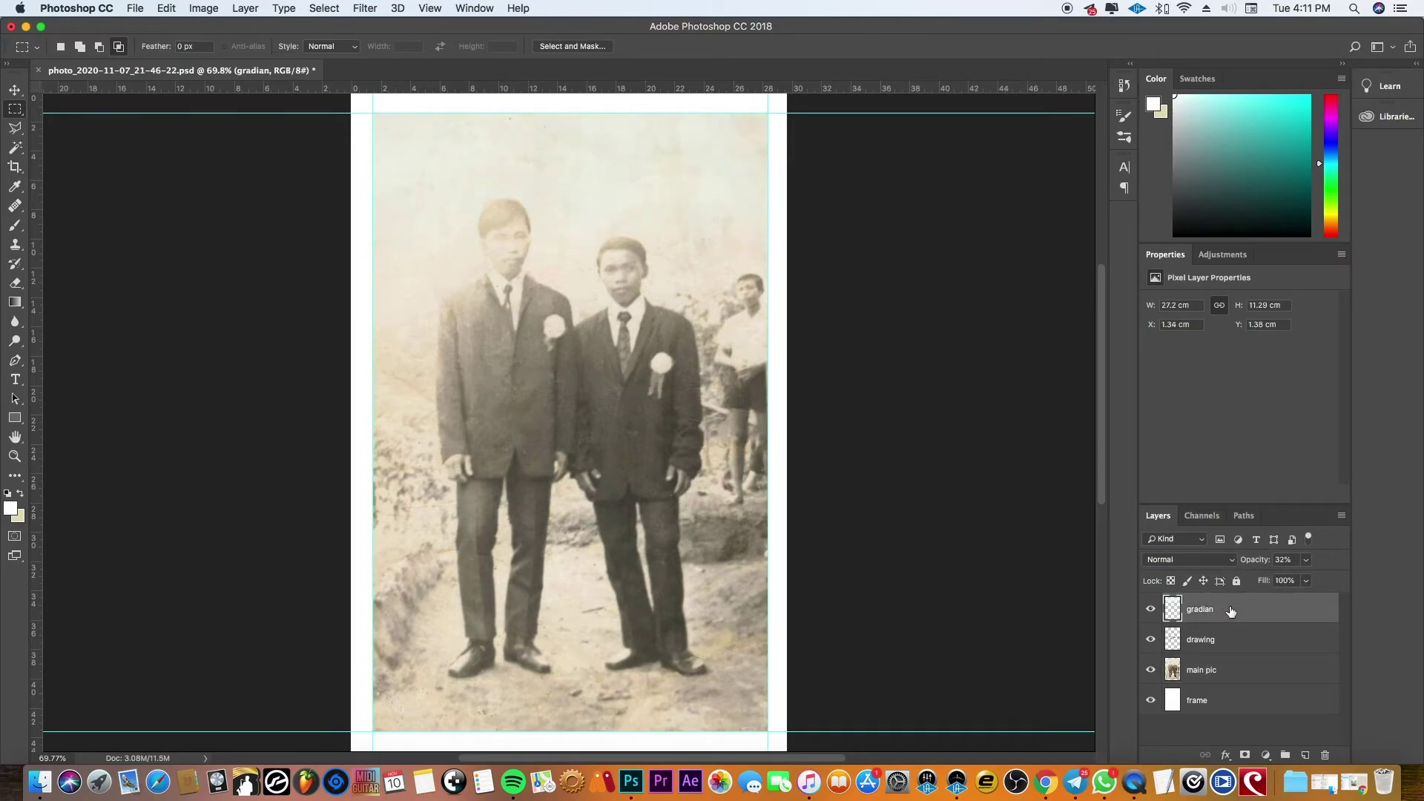
click(1285, 754)
text(paired)
key(Return)
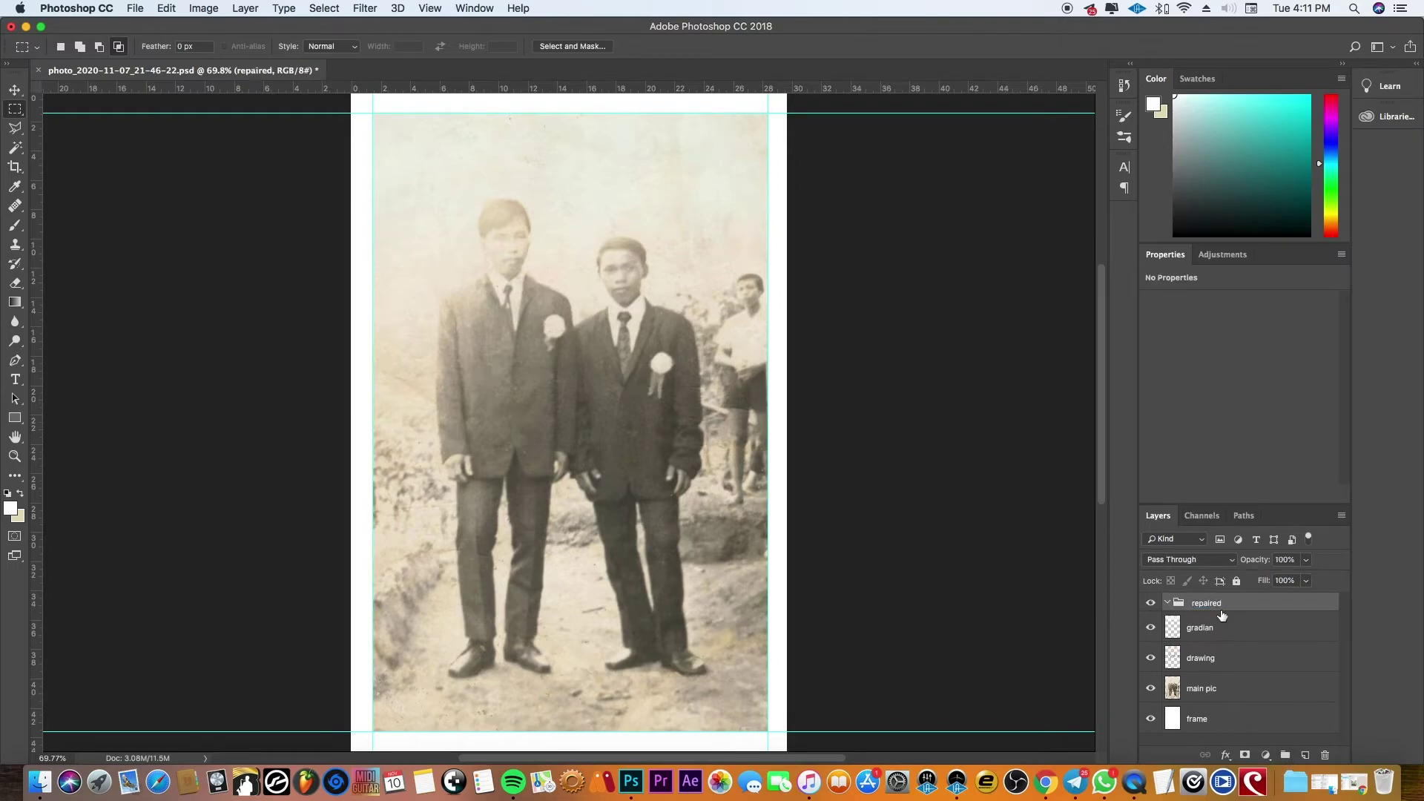
- Move the retouch layers into the 'repaired' group and check its contents
click(1200, 627)
shift+click(1201, 688)
drag(1200, 688, 1206, 602)
click(1152, 607)
click(1167, 603)
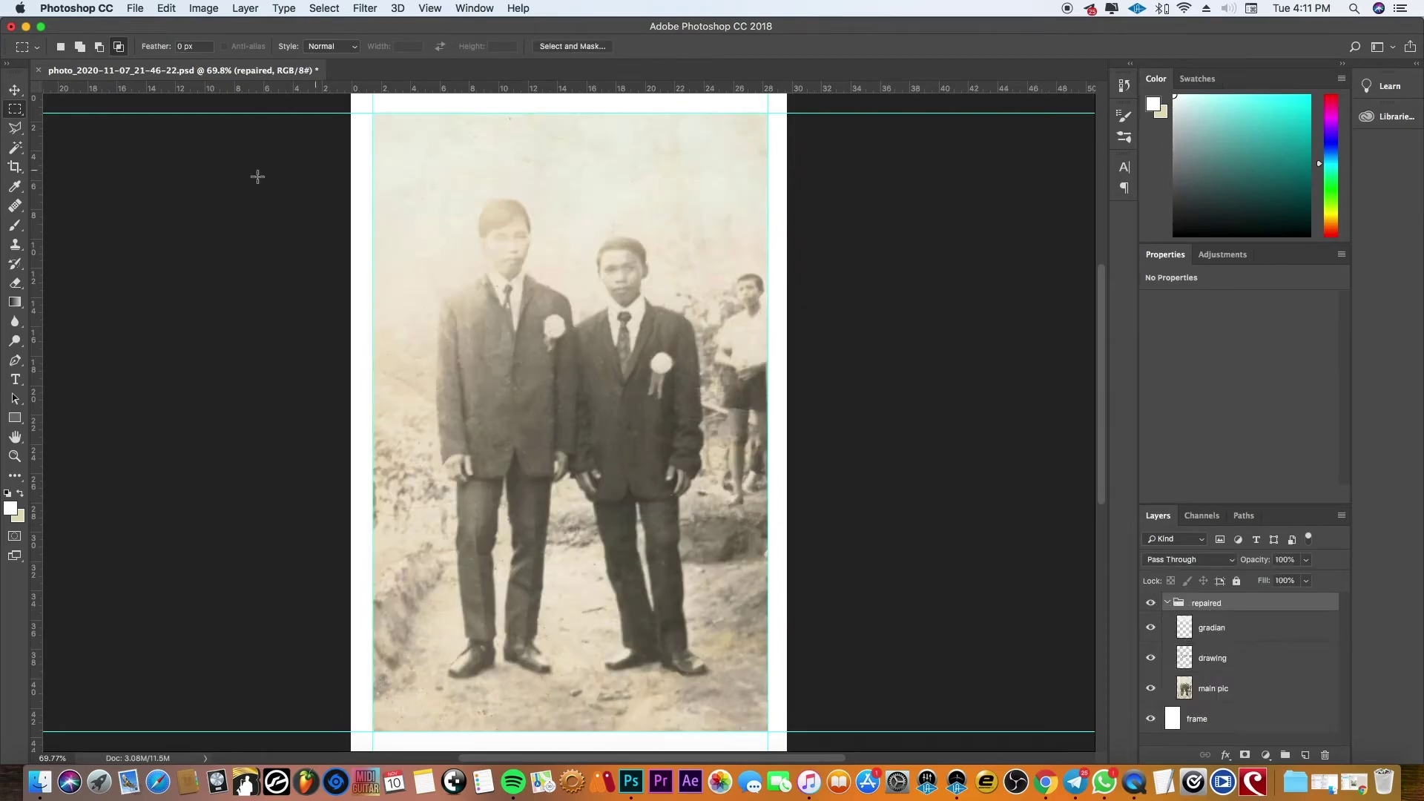
click(165, 8)
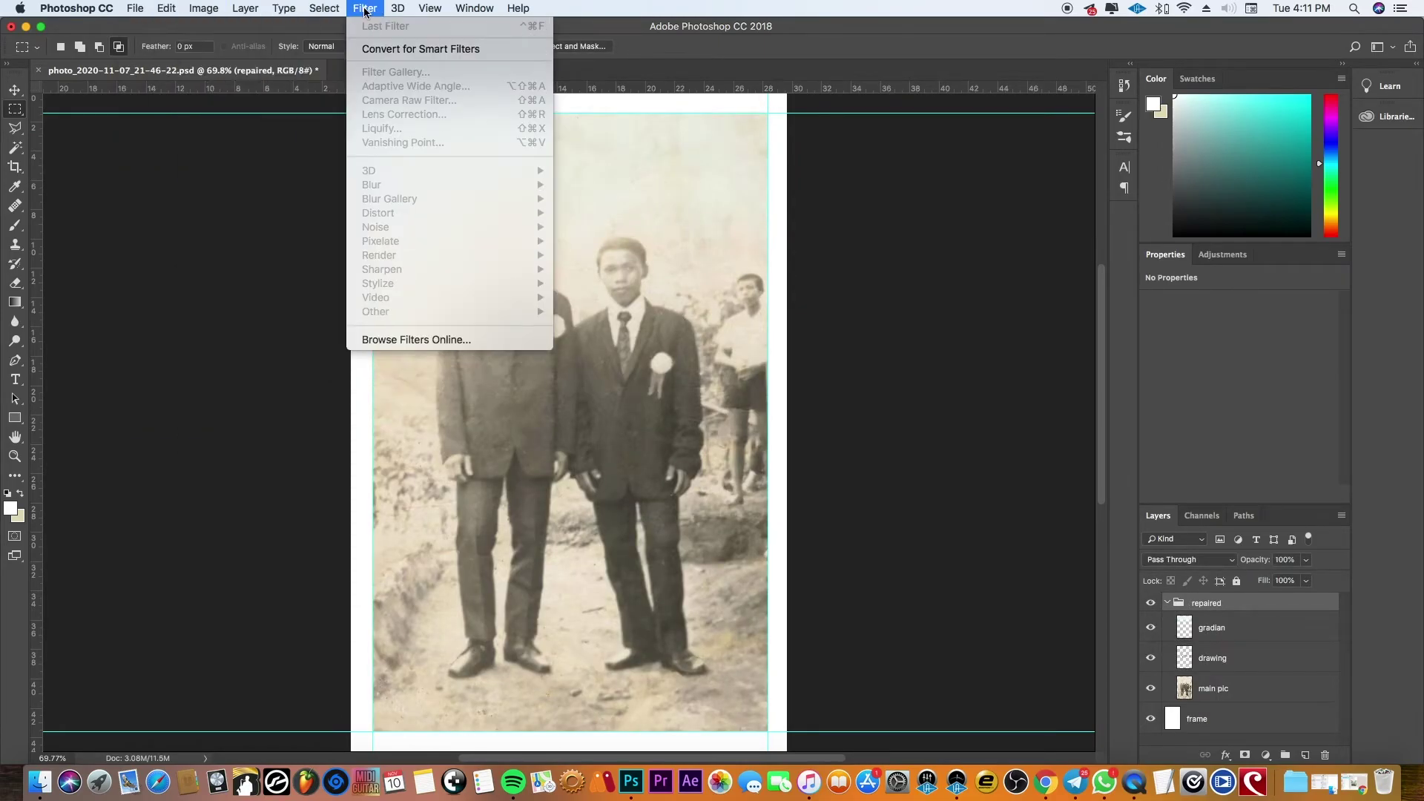
mouse_move(135, 8)
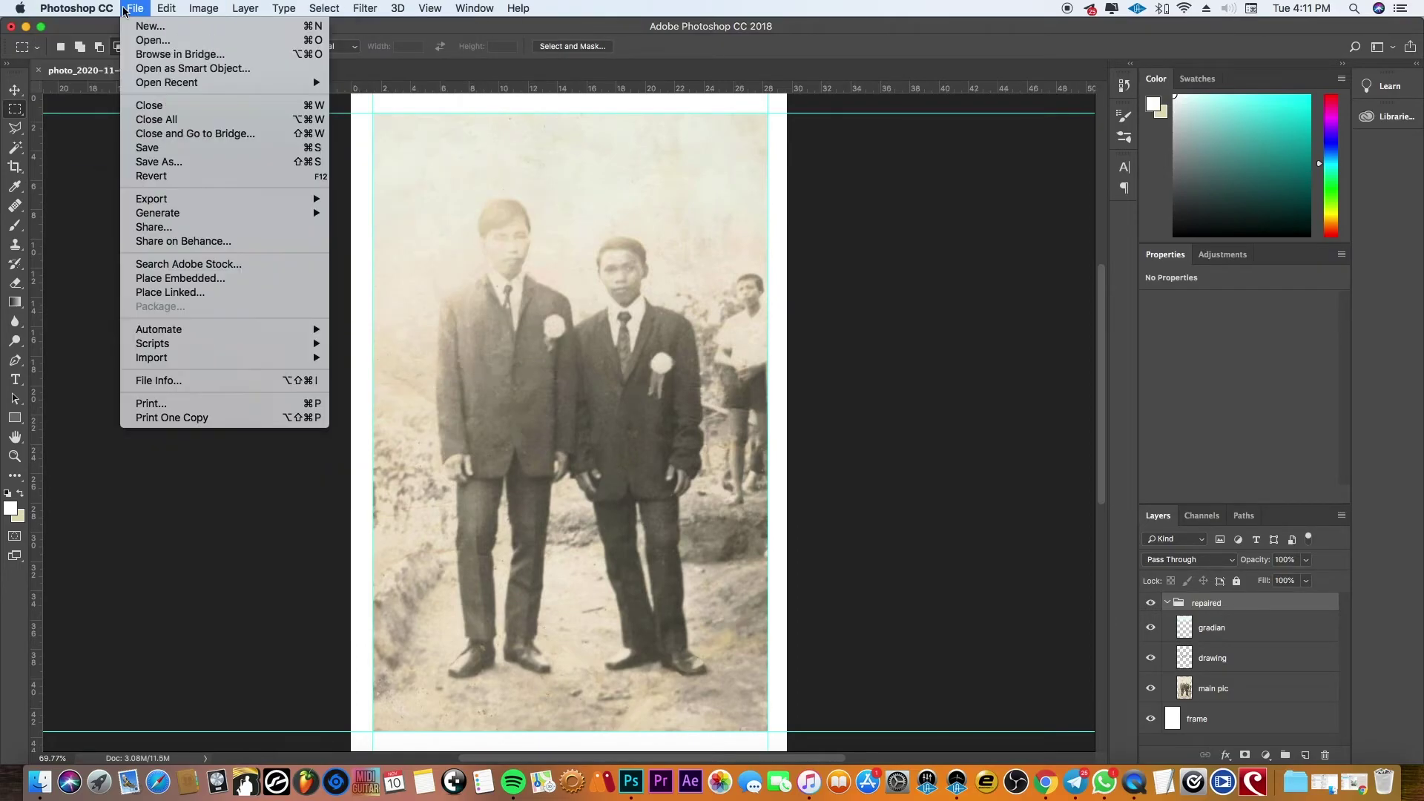
click(1167, 602)
- Duplicate the 'repaired' group as a hidden backup and merge the original into one layer
right_click(1197, 602)
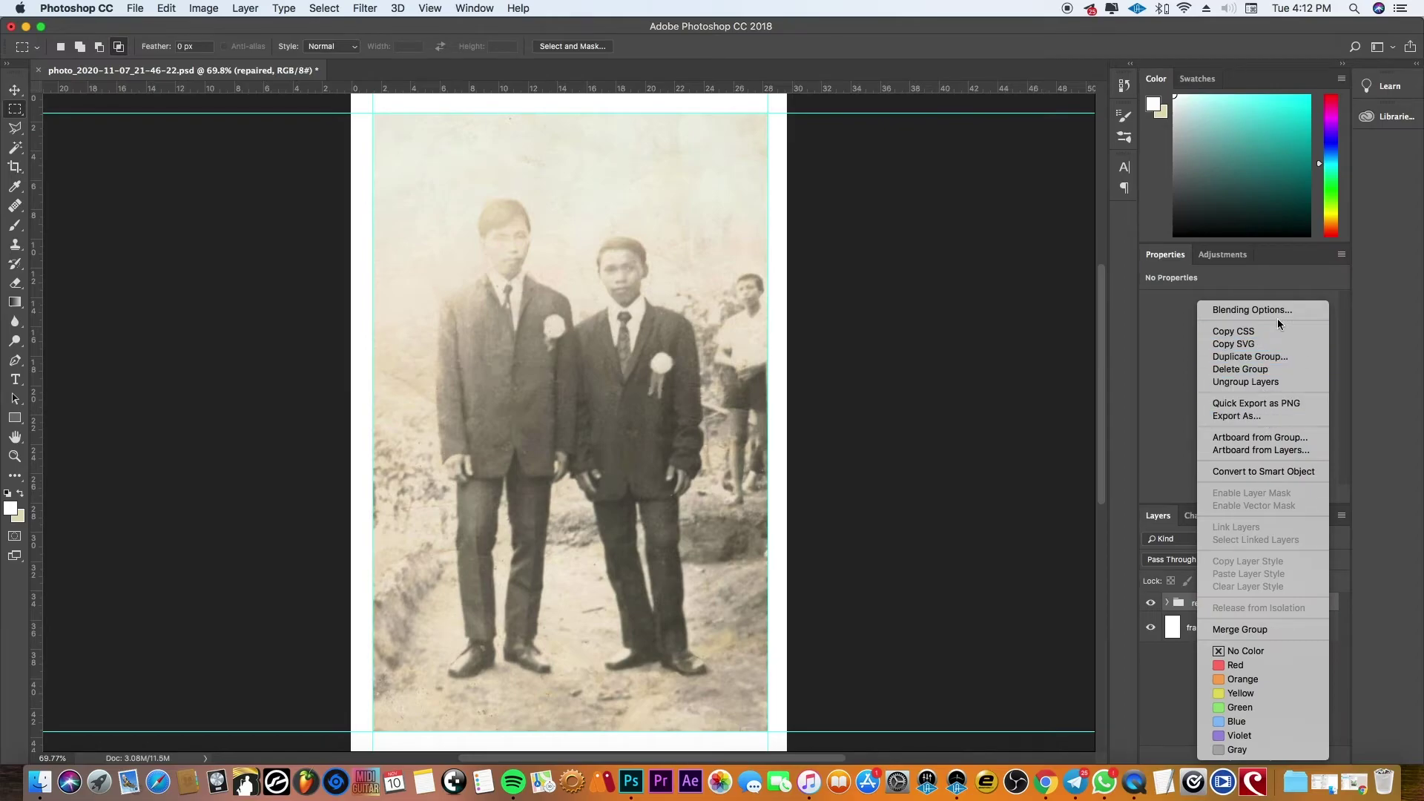
click(1294, 357)
key(Return)
click(1150, 602)
right_click(1209, 621)
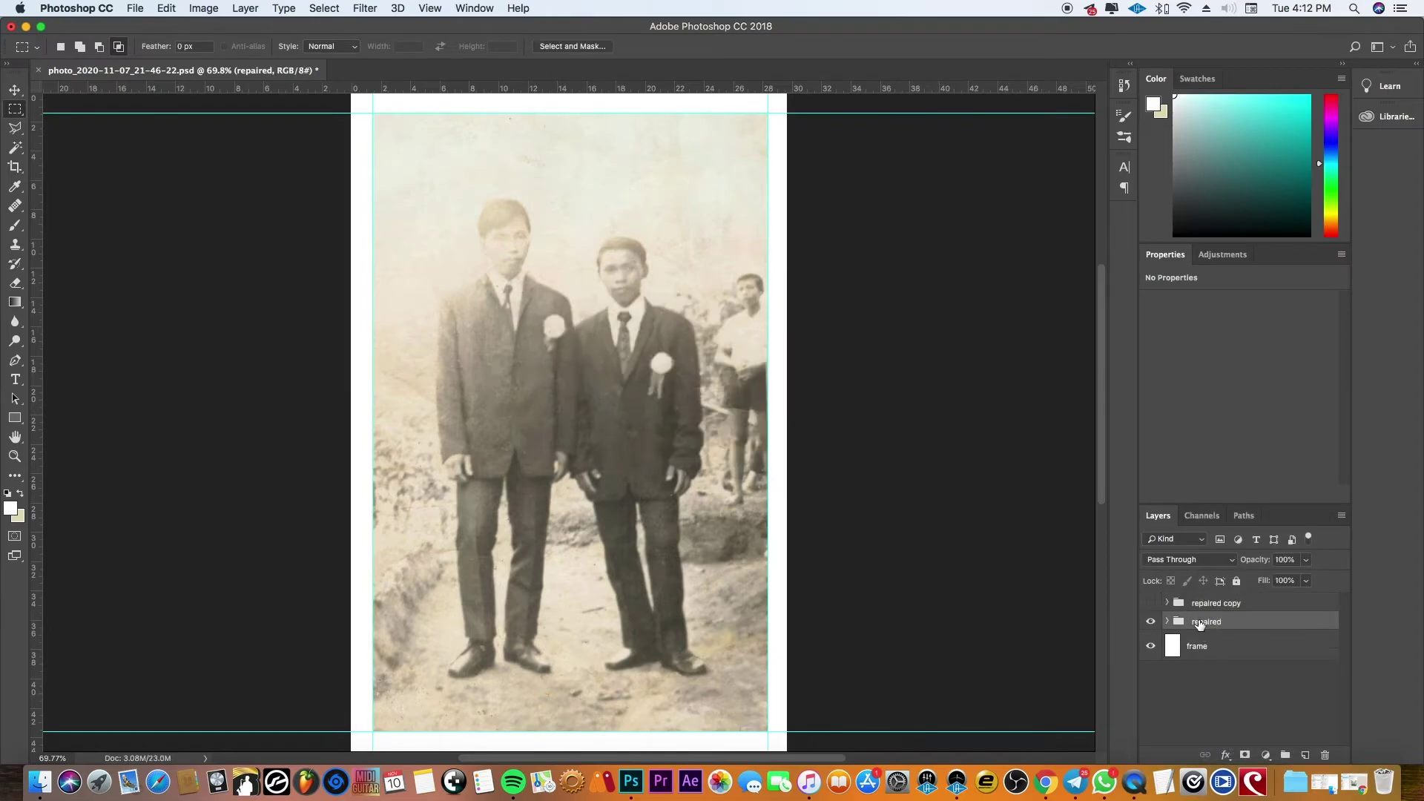
click(1246, 626)
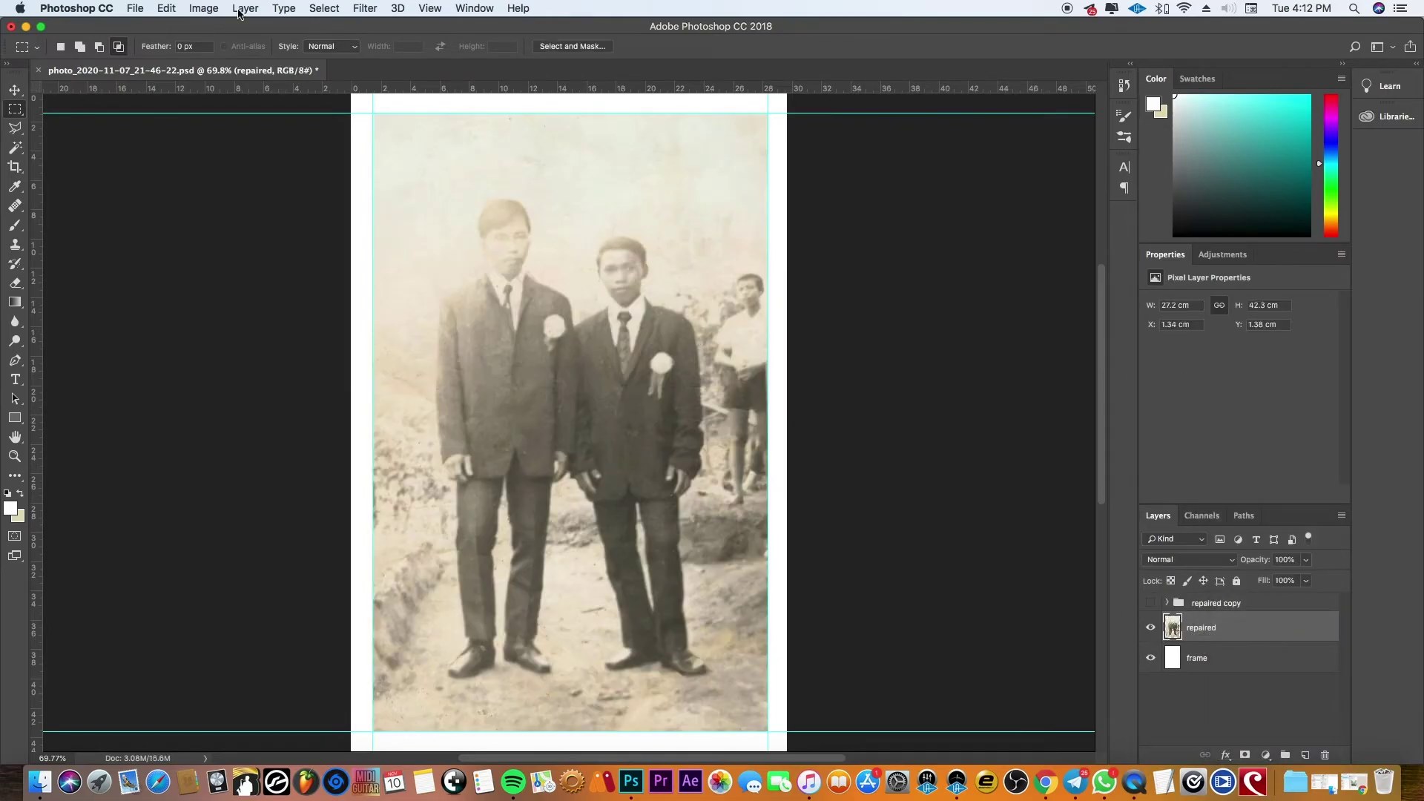
click(368, 11)
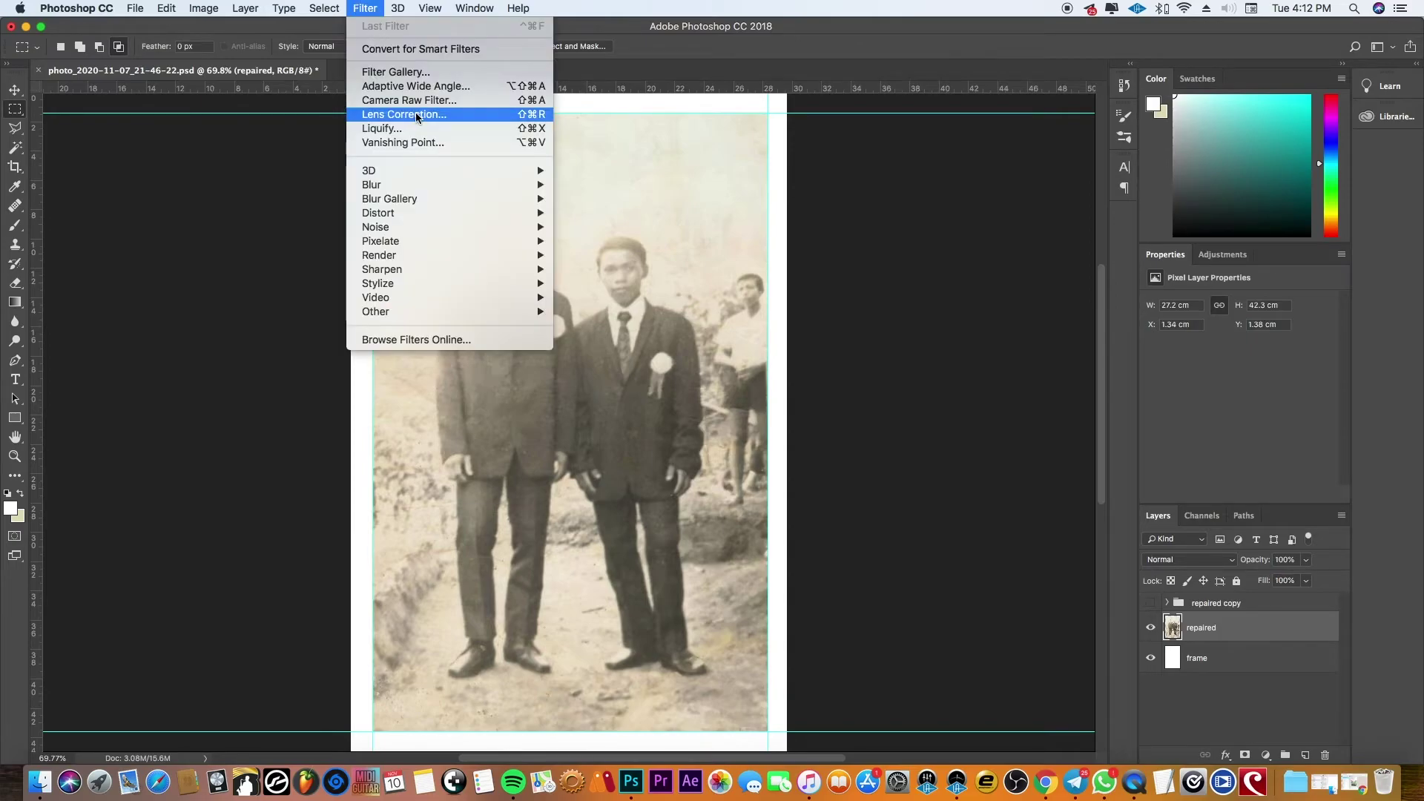
click(416, 115)
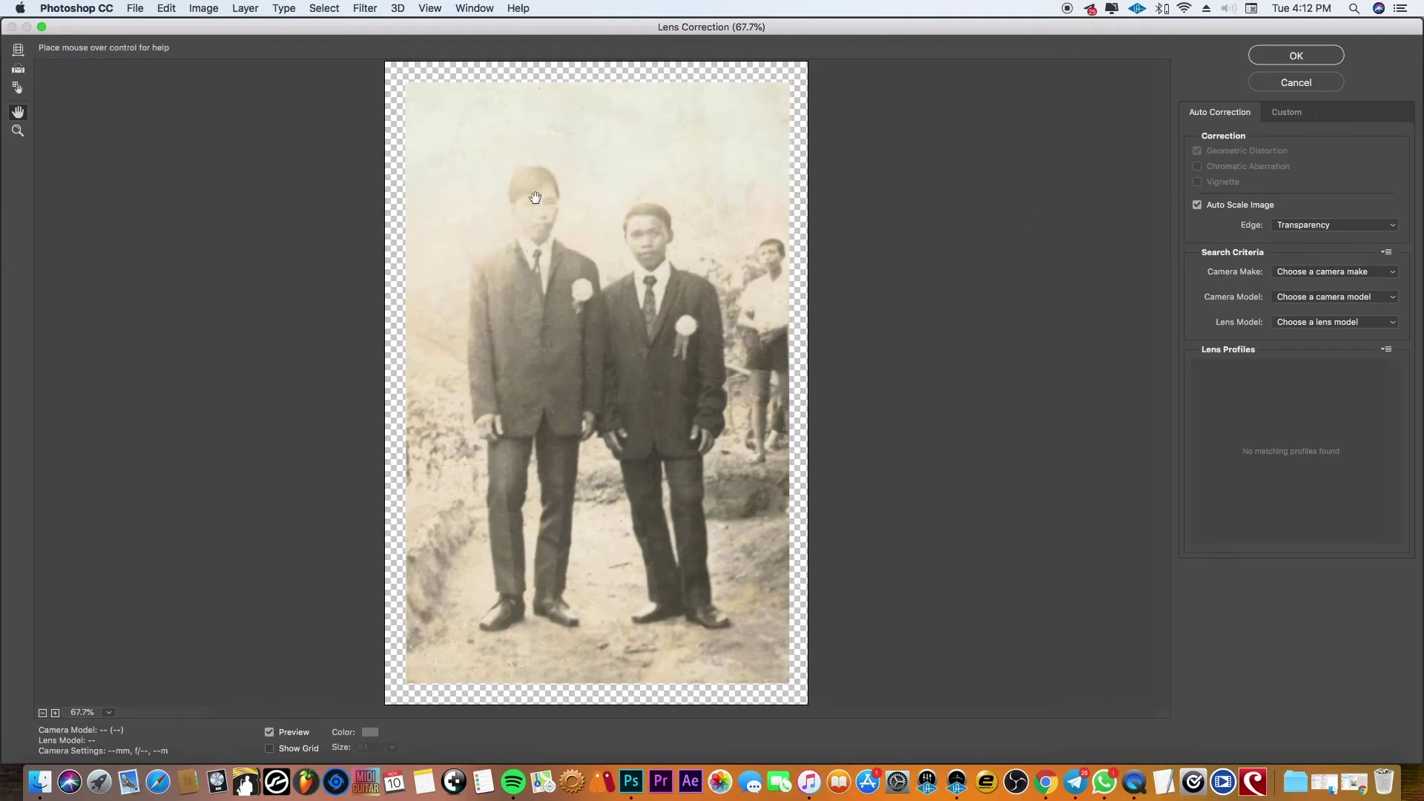
key(Escape)
click(365, 8)
click(415, 70)
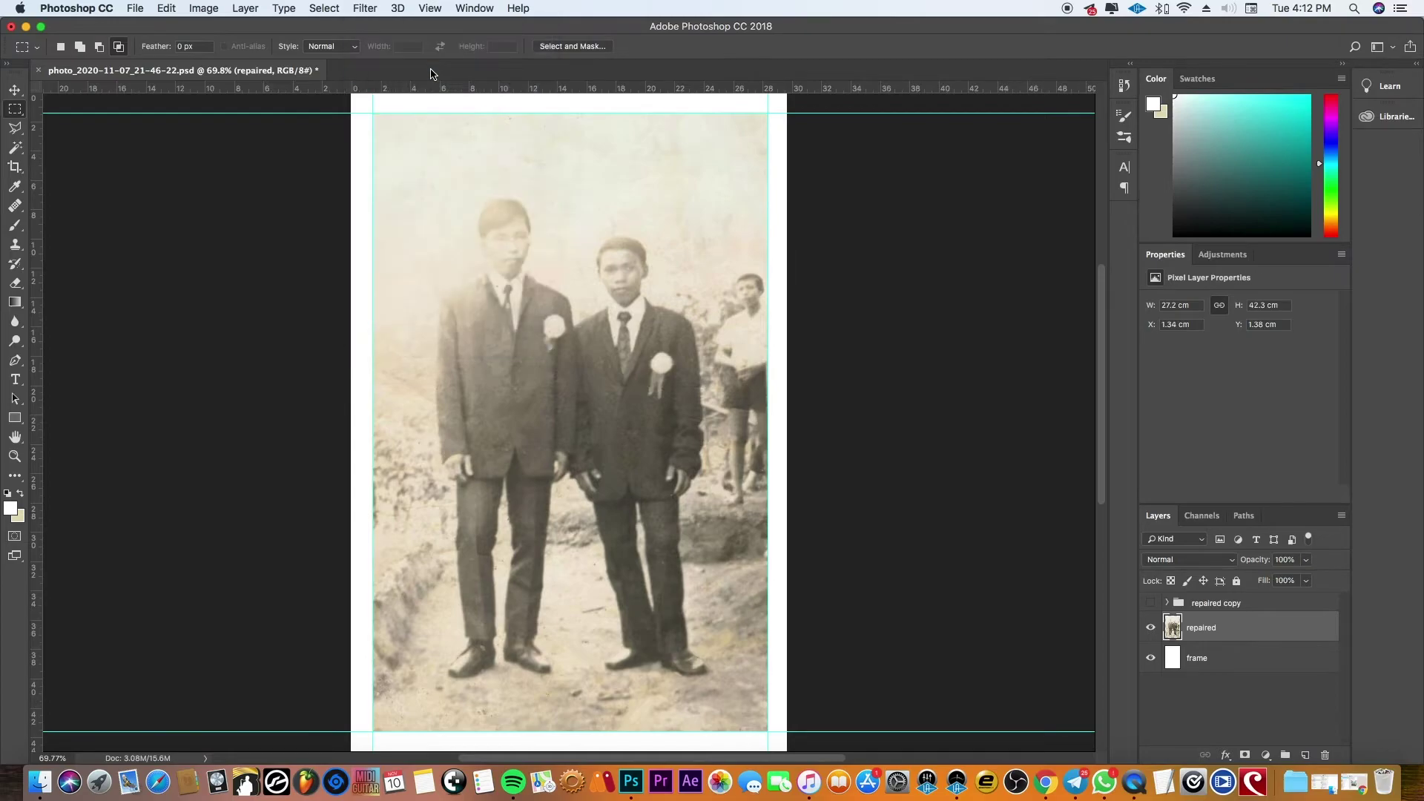
click(1031, 131)
click(1055, 156)
click(1116, 212)
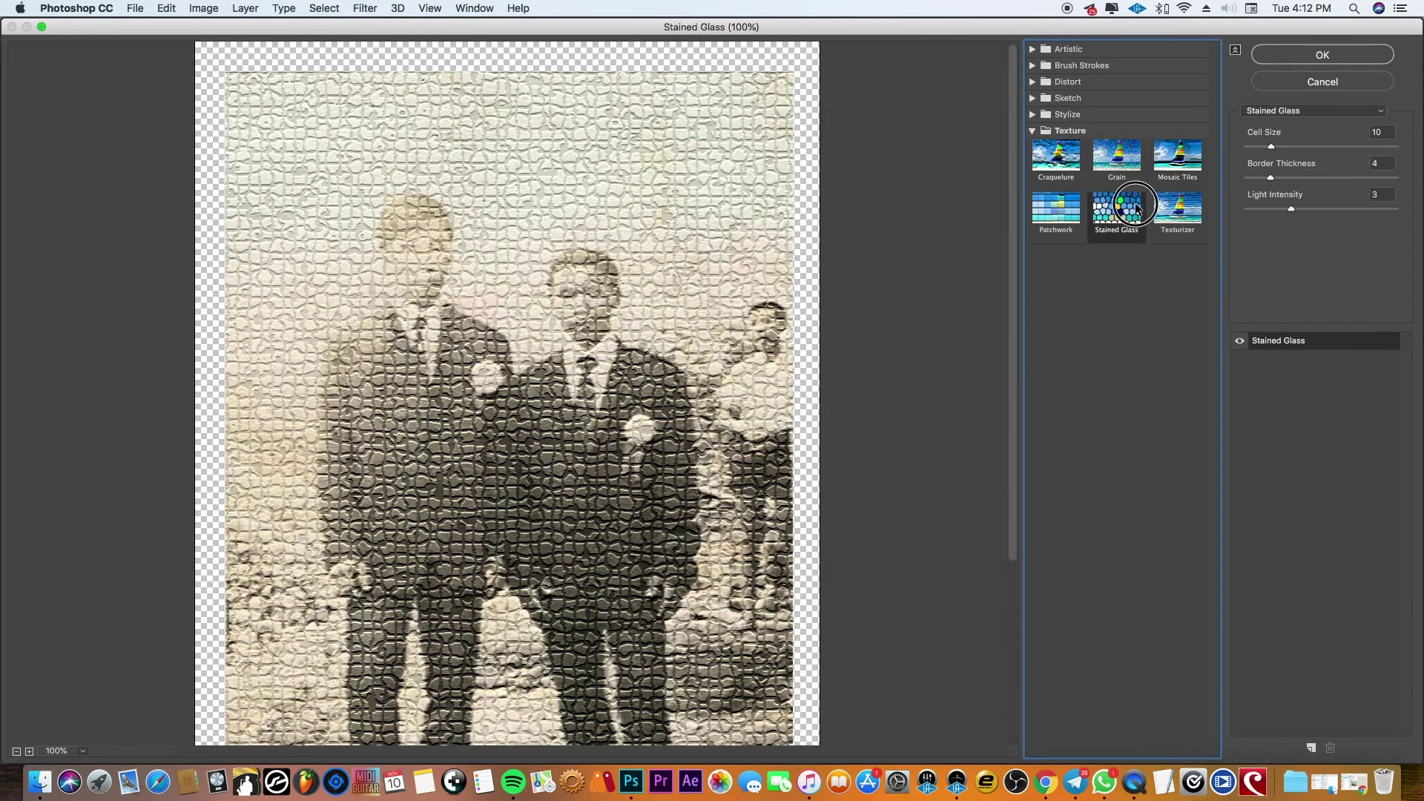
click(1055, 211)
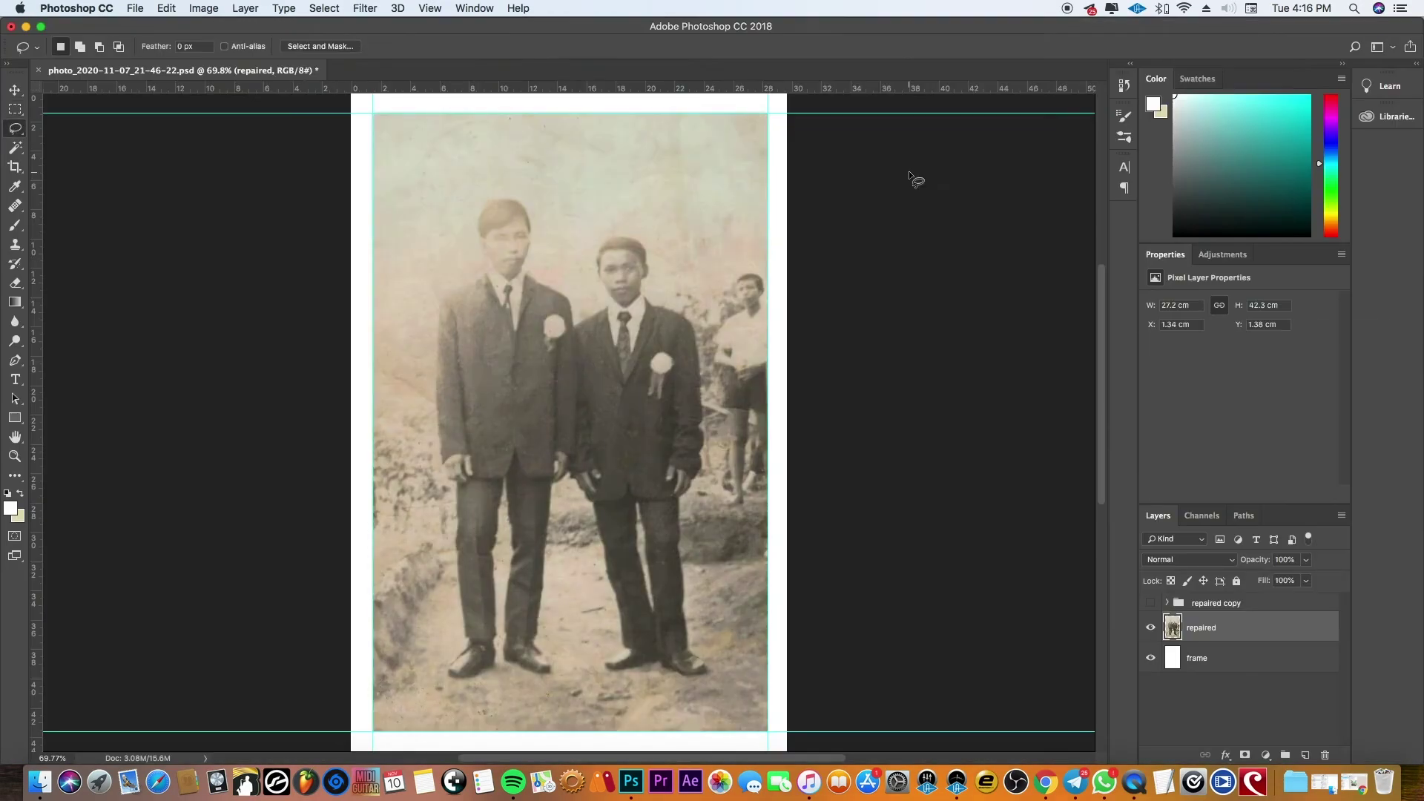
right_click(15, 128)
click(67, 147)
- Outline the left man's suit jacket with a Polygonal Lasso selection
click(13, 456)
click(433, 351)
key(l)
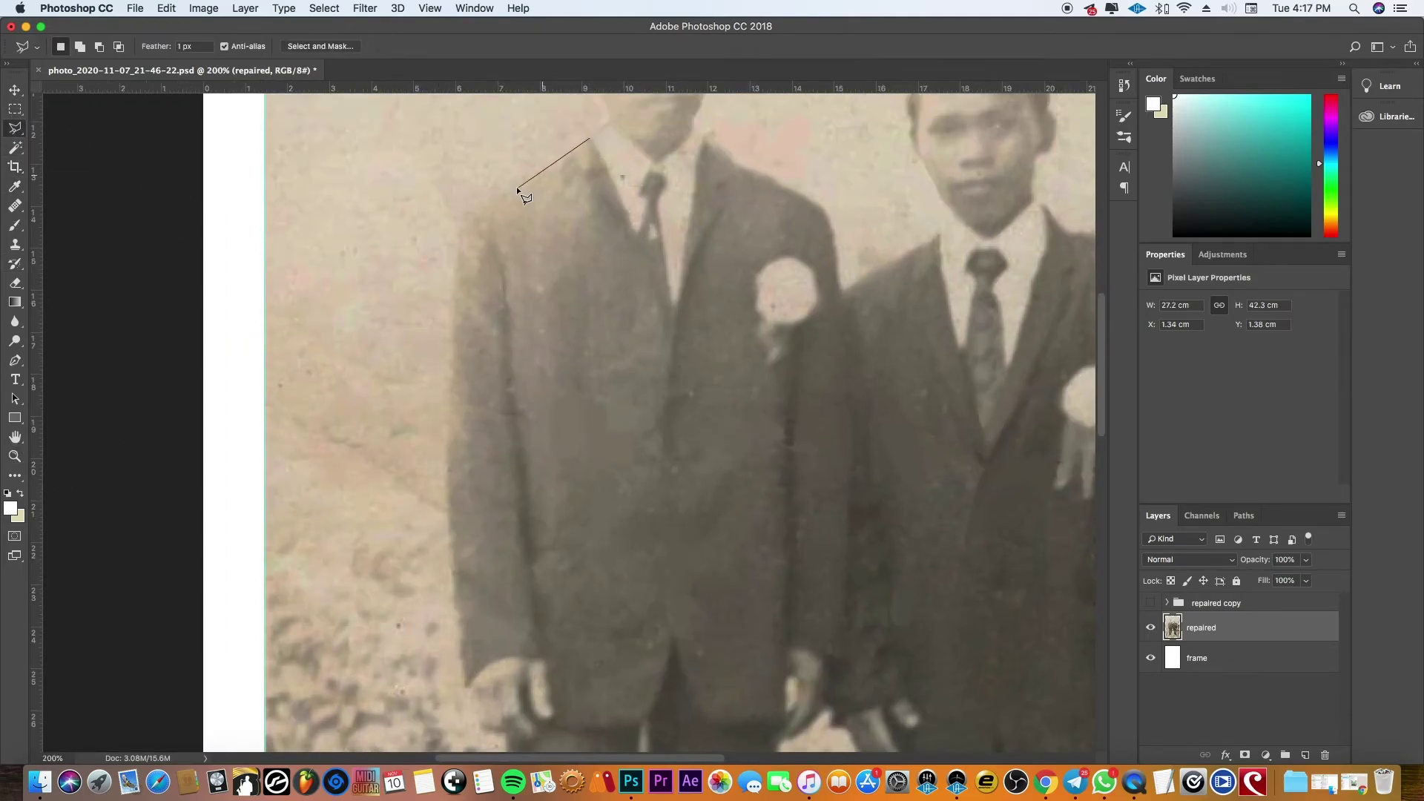
click(493, 200)
click(466, 220)
click(458, 235)
scroll(448, 482, down, 2)
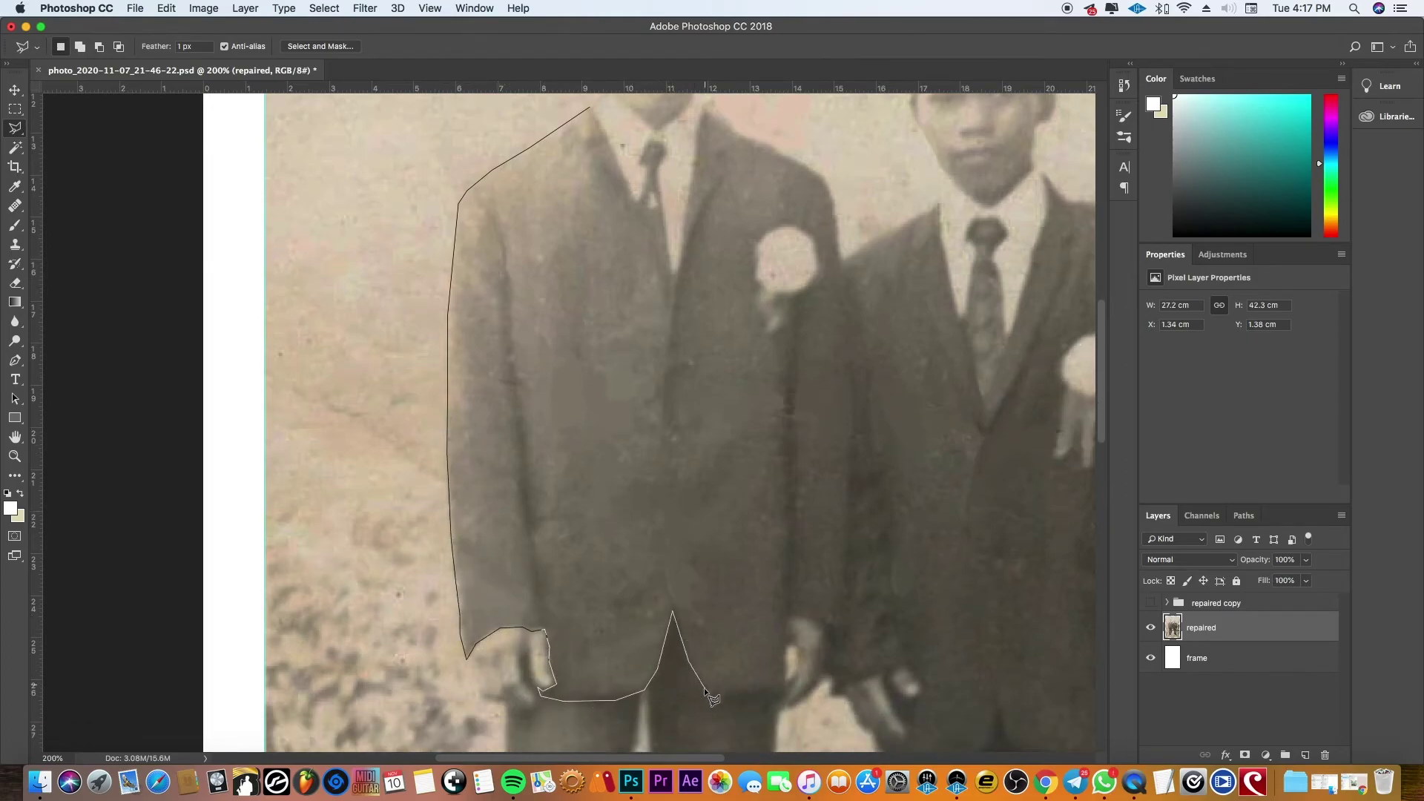
click(851, 428)
click(819, 182)
scroll(771, 171, up, 2)
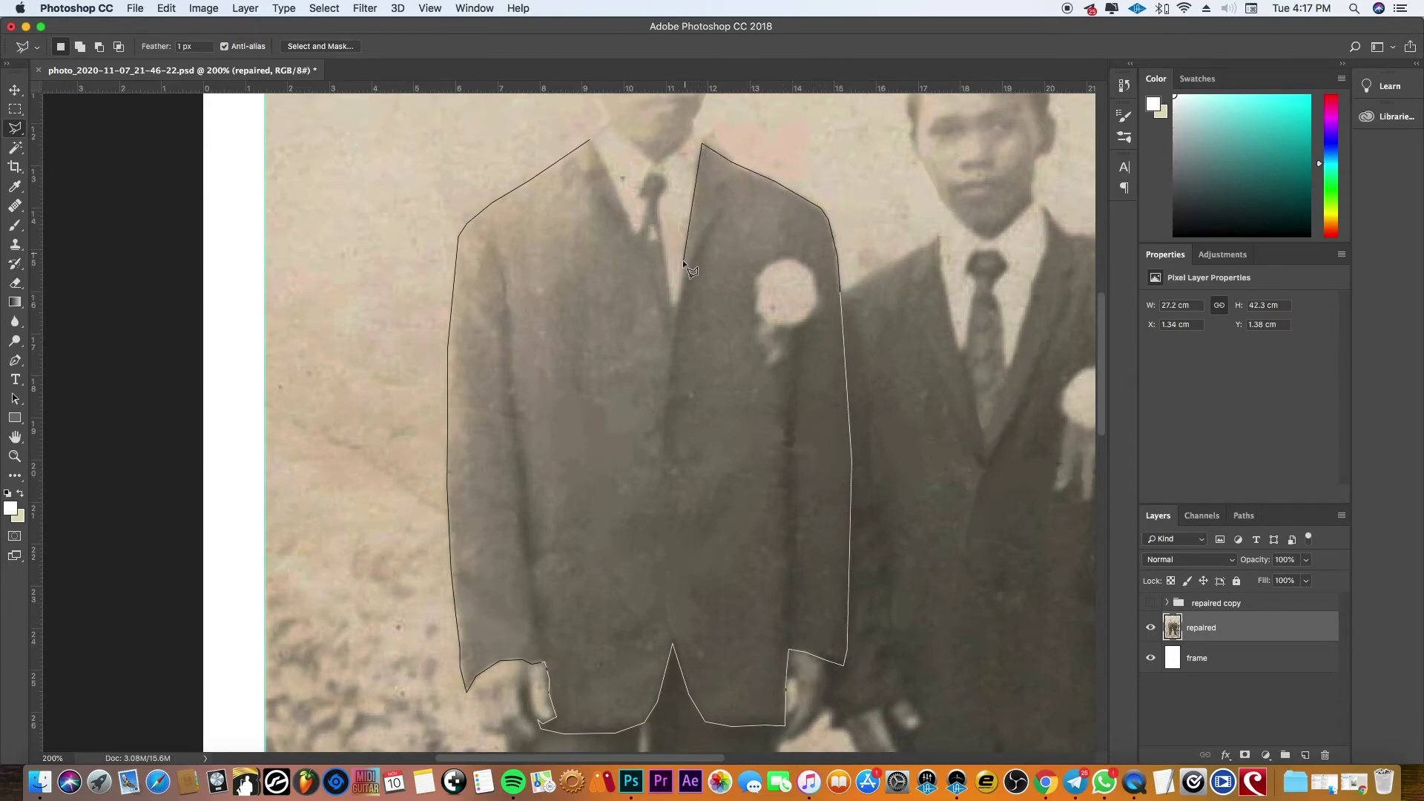
click(589, 141)
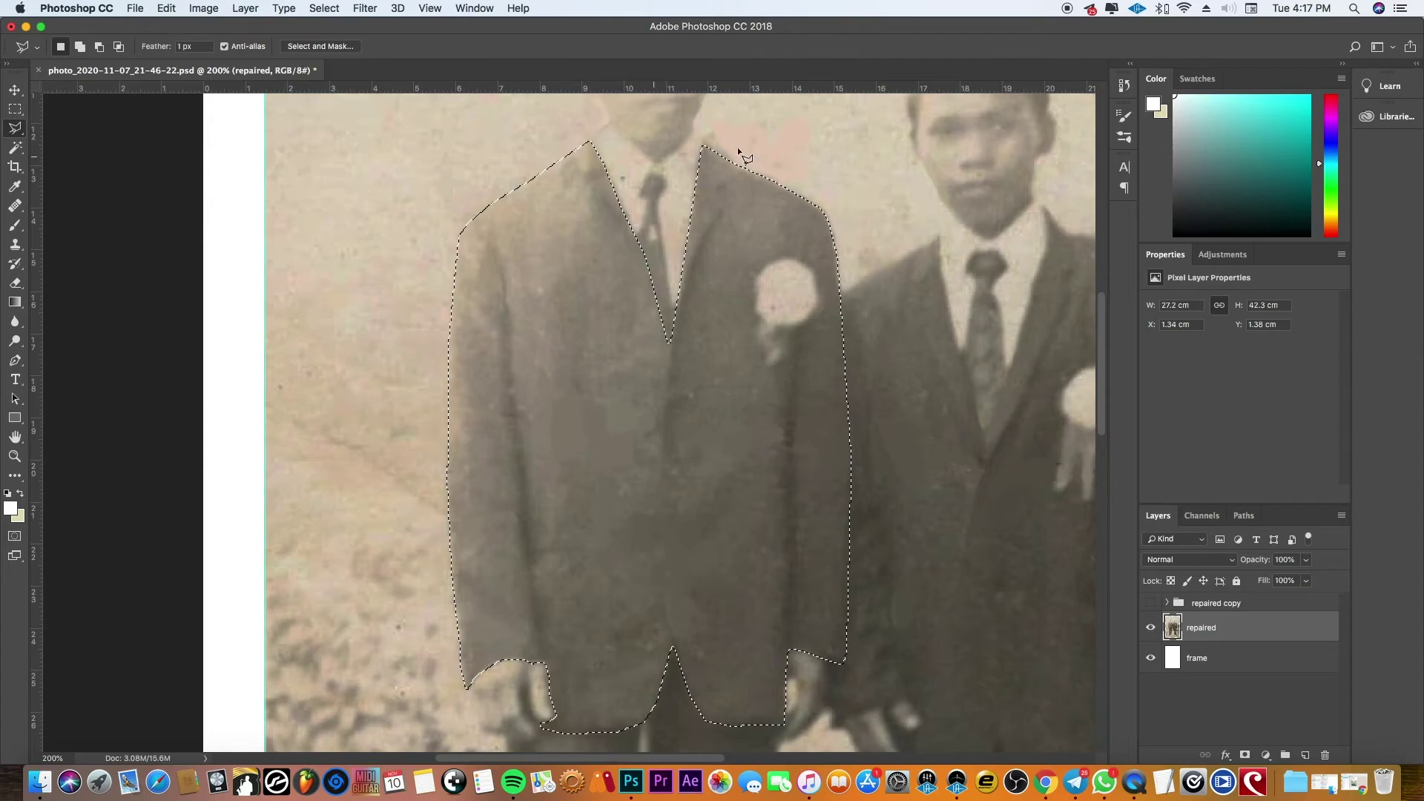
- Sample a dark brown from the suit and add a new empty layer above 'repaired'
click(14, 186)
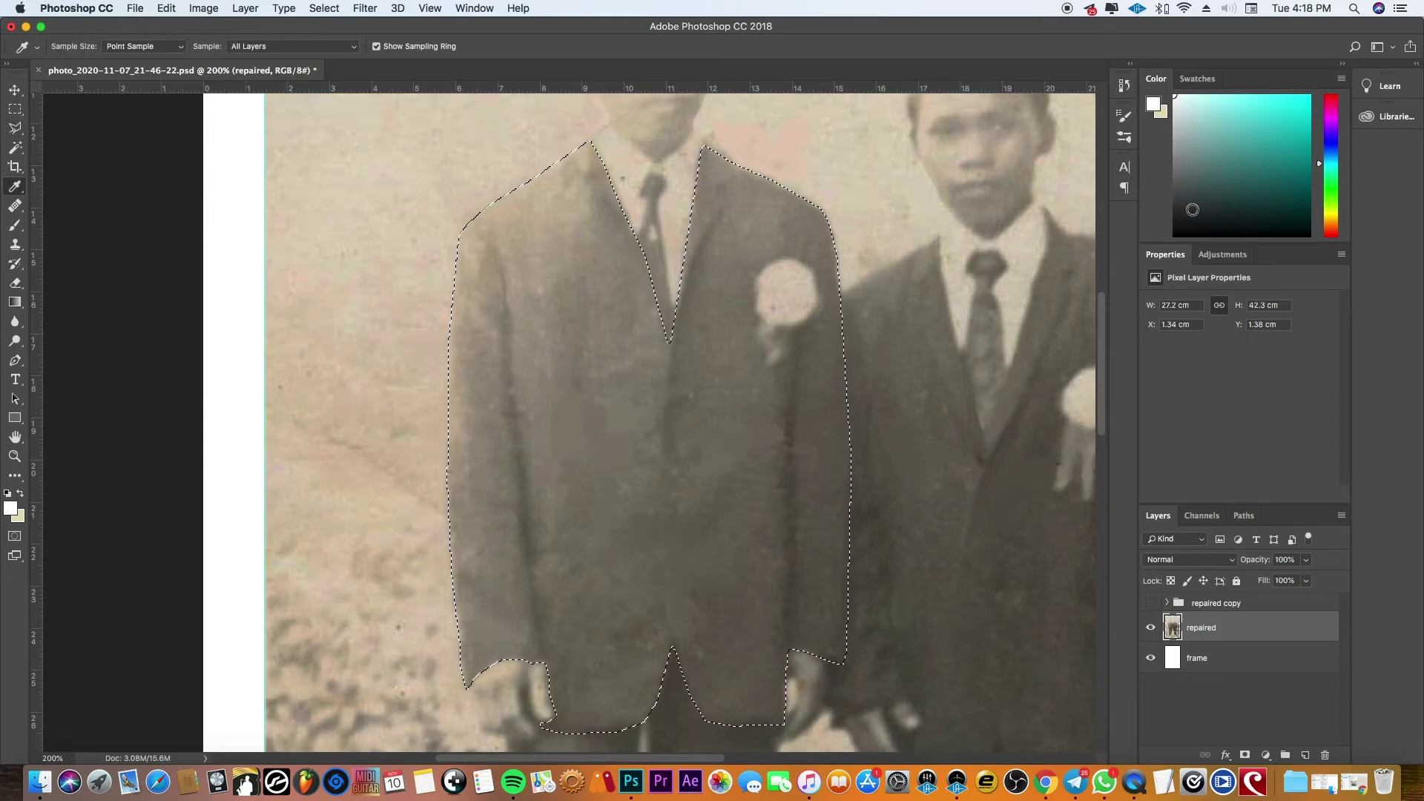
click(830, 412)
click(789, 431)
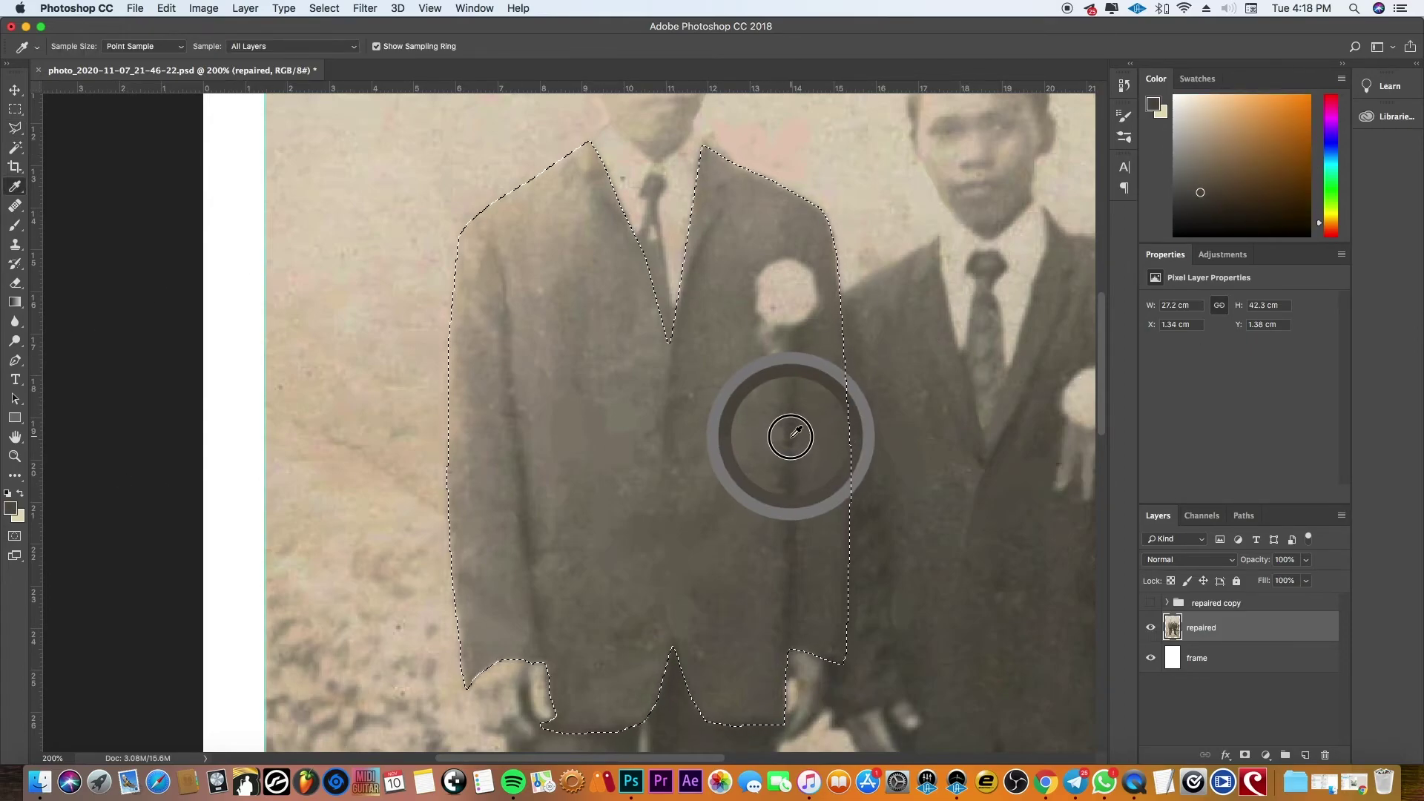
click(166, 8)
click(1306, 754)
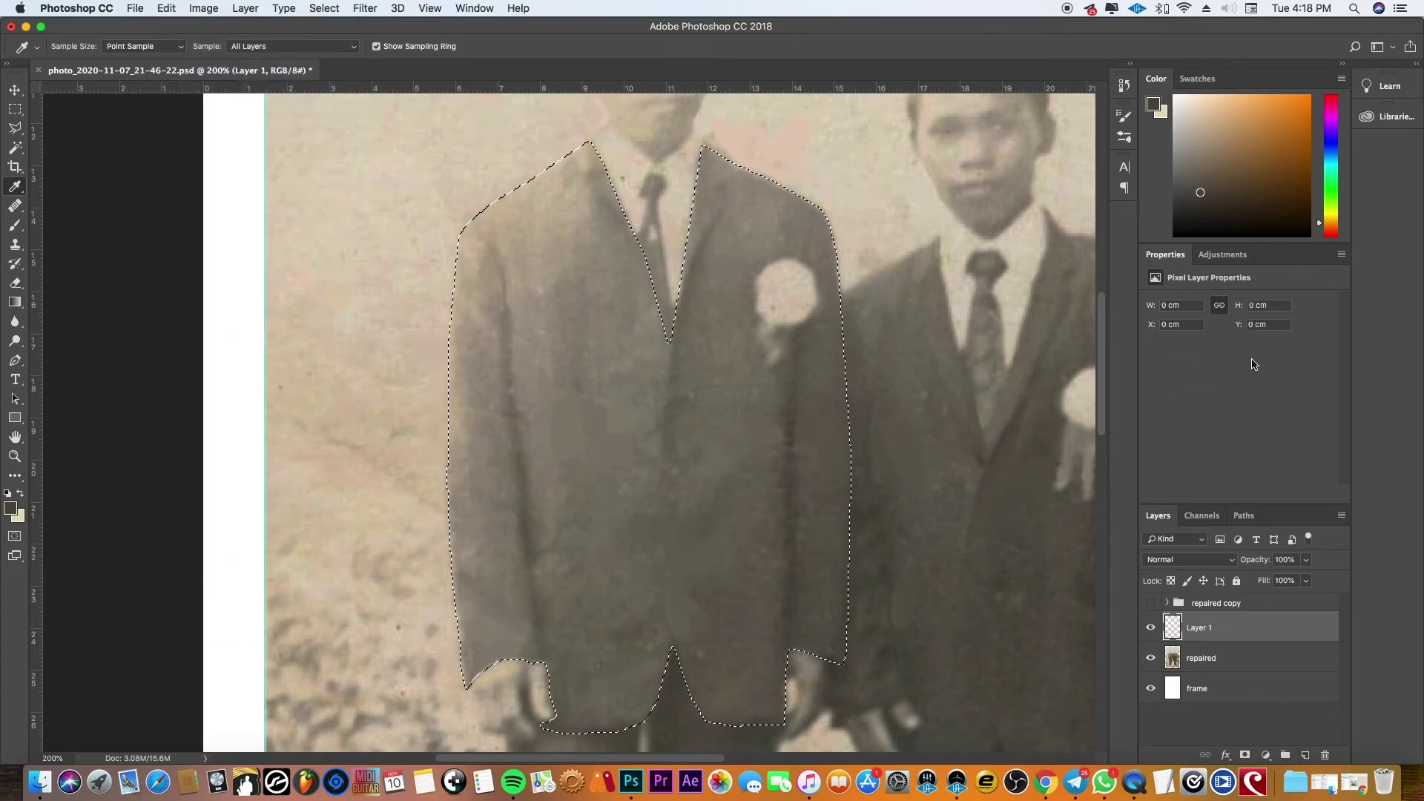
- Fill the jacket selection with the sampled brown, fit the photo, and begin lowering layer opacity
click(166, 8)
click(178, 237)
click(792, 240)
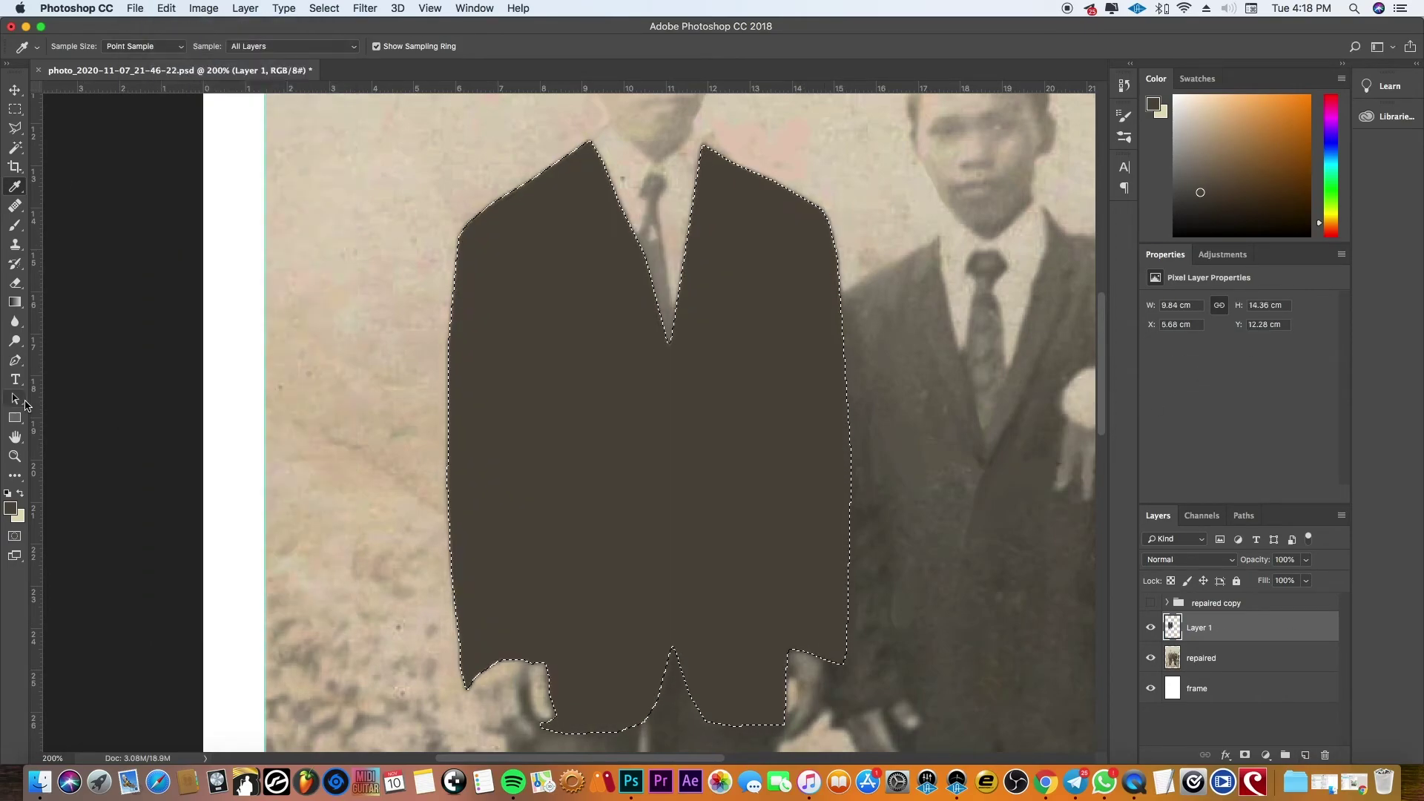
key(z)
key(ctrl+0)
click(1305, 560)
- Lower the brown fill Layer 1 to 45% opacity and clear the jacket selection
drag(1308, 577, 1277, 574)
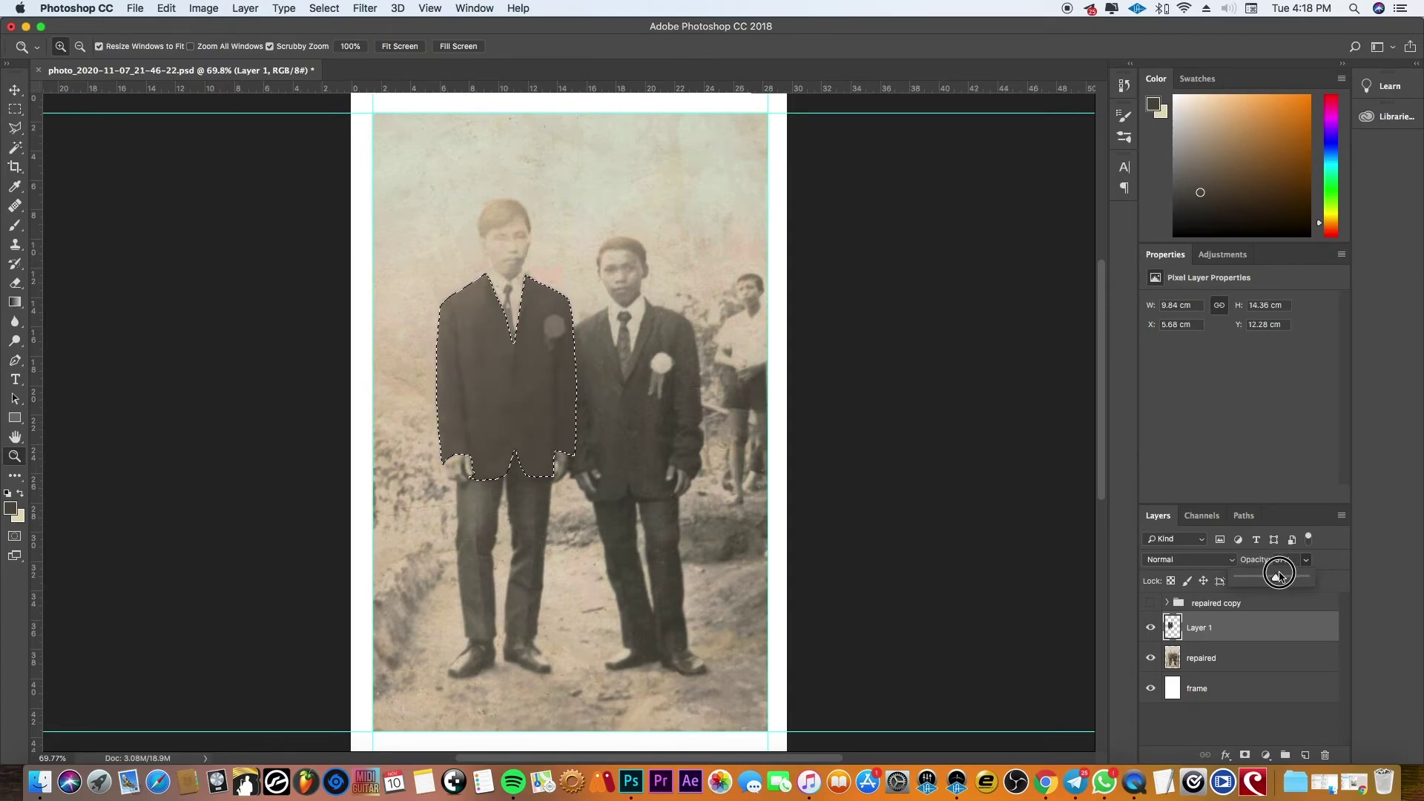
drag(1276, 573, 1268, 578)
key(m)
key(ctrl+d)
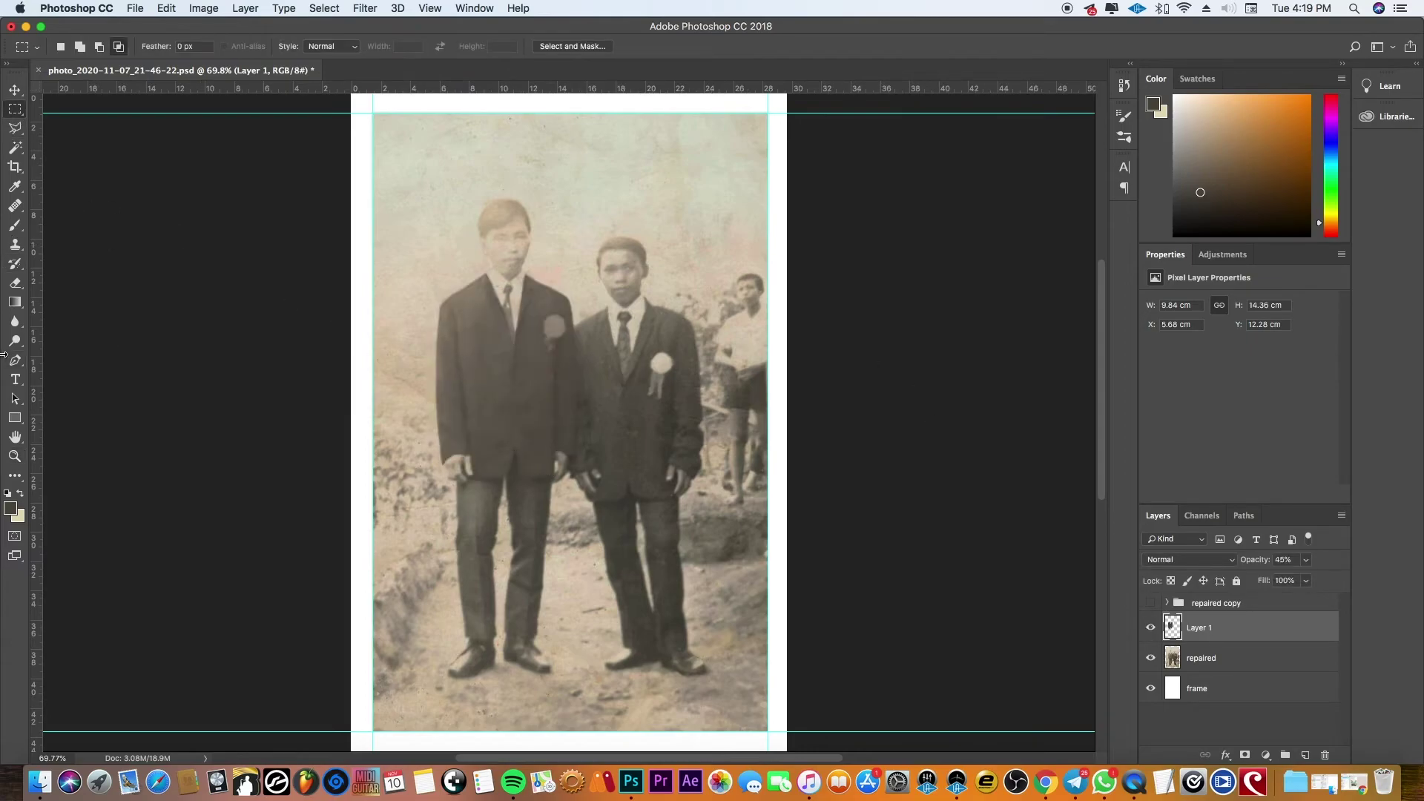
- Lasso the left man's corsage with a 1 px feather and delete the brown fill over it
key(ctrl+plus)
key(ctrl+plus)
click(15, 128)
click(59, 123)
drag(522, 343, 541, 407)
drag(581, 361, 542, 324)
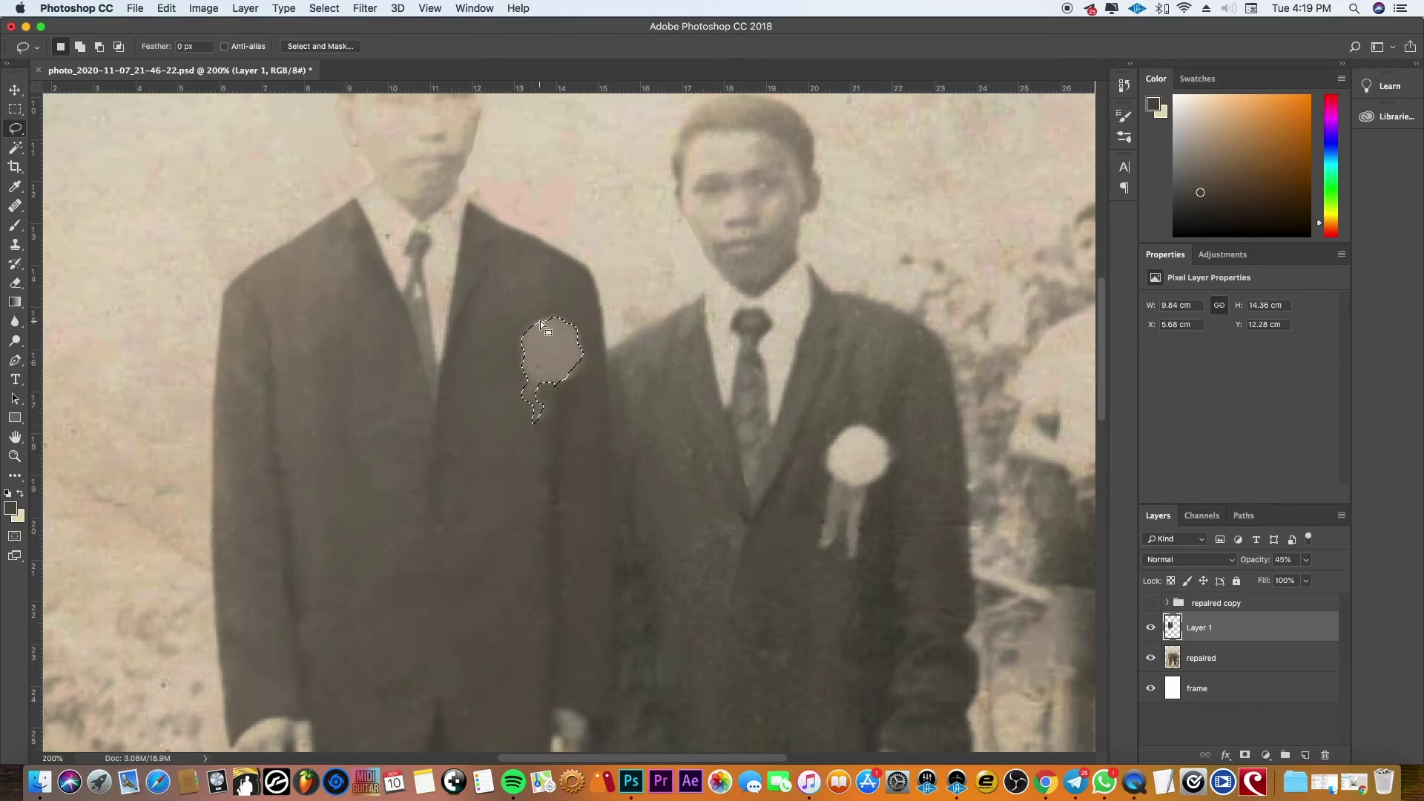
text(1)
key(Return)
key(Delete)
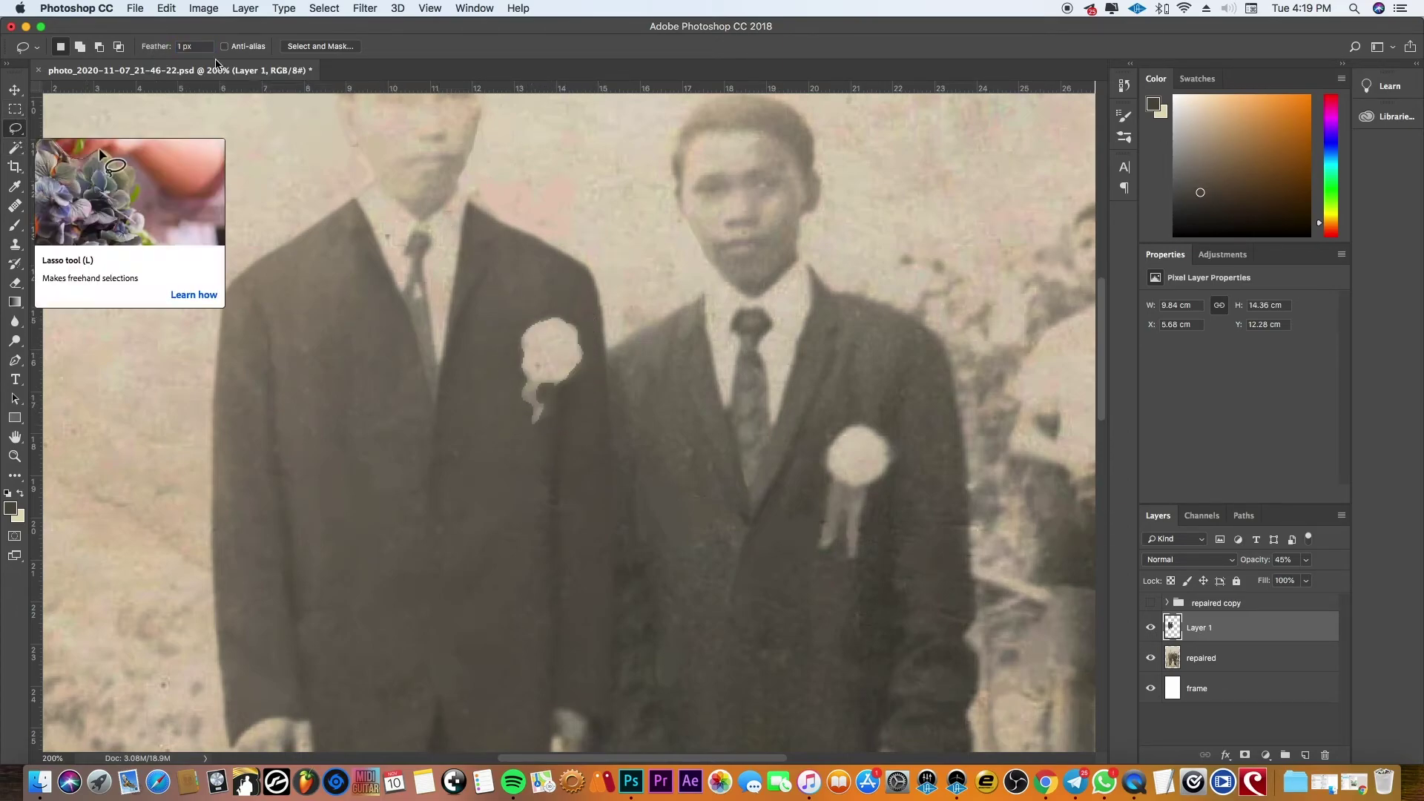
- Tidy the corsage edges with a 7 px eraser, then fit the whole photo in view
key(e)
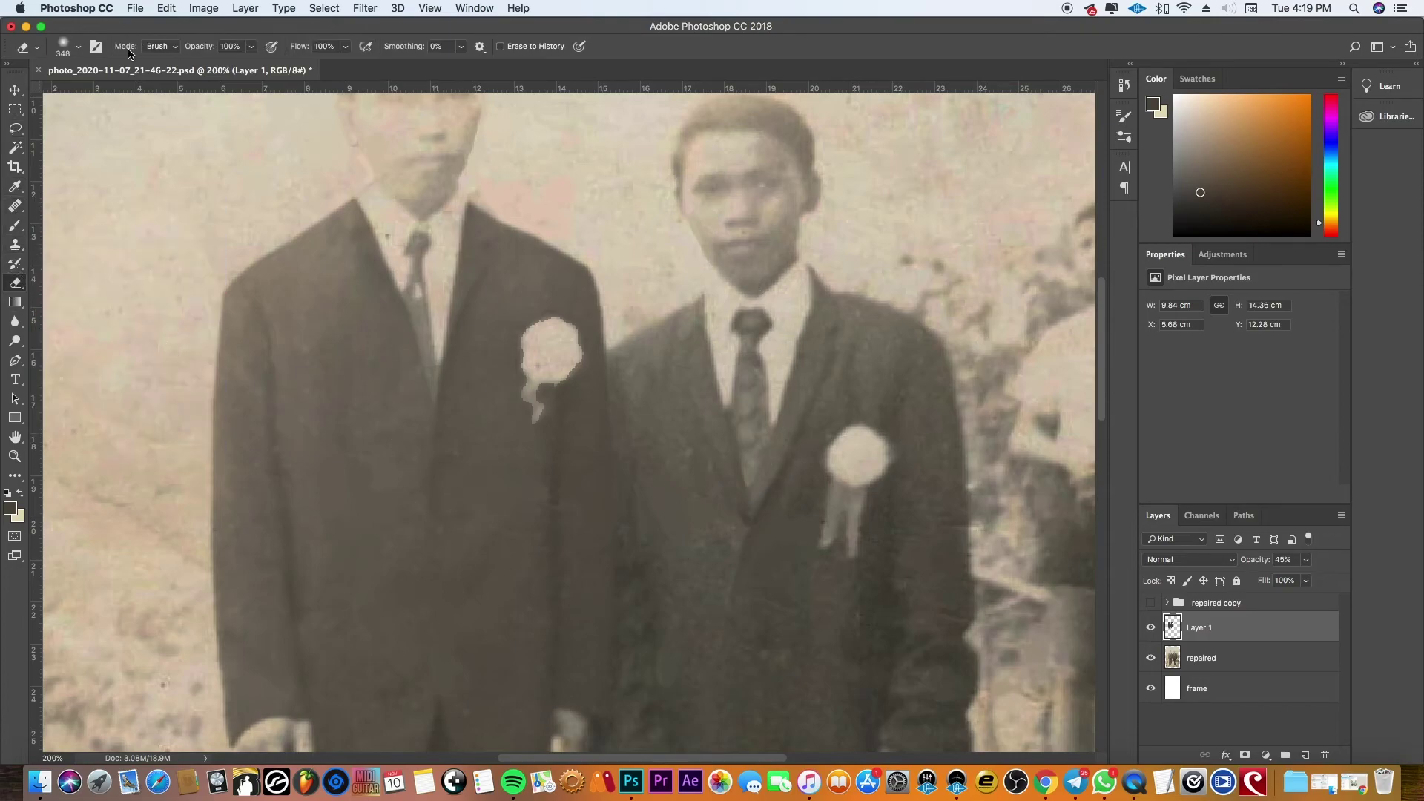
right_click(594, 371)
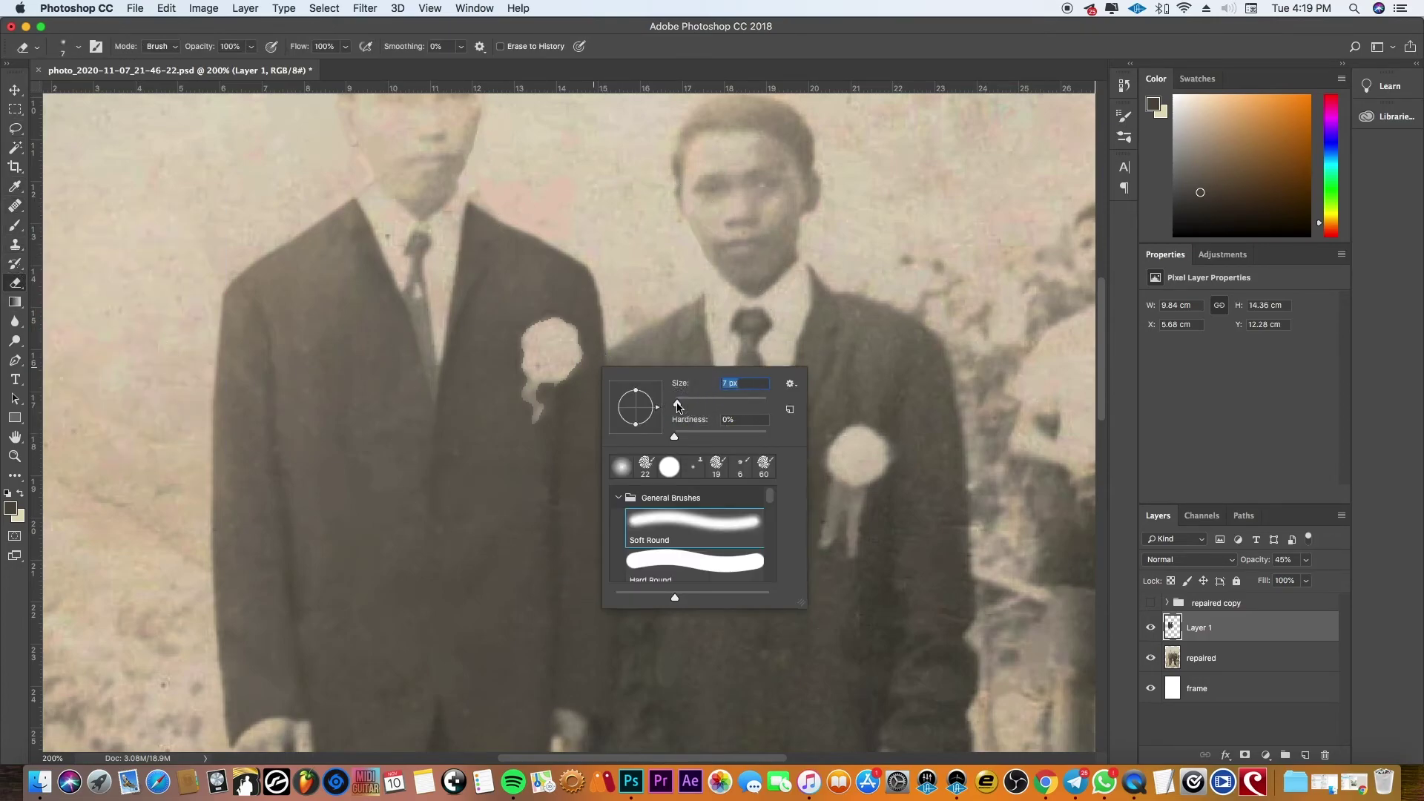
key(Return)
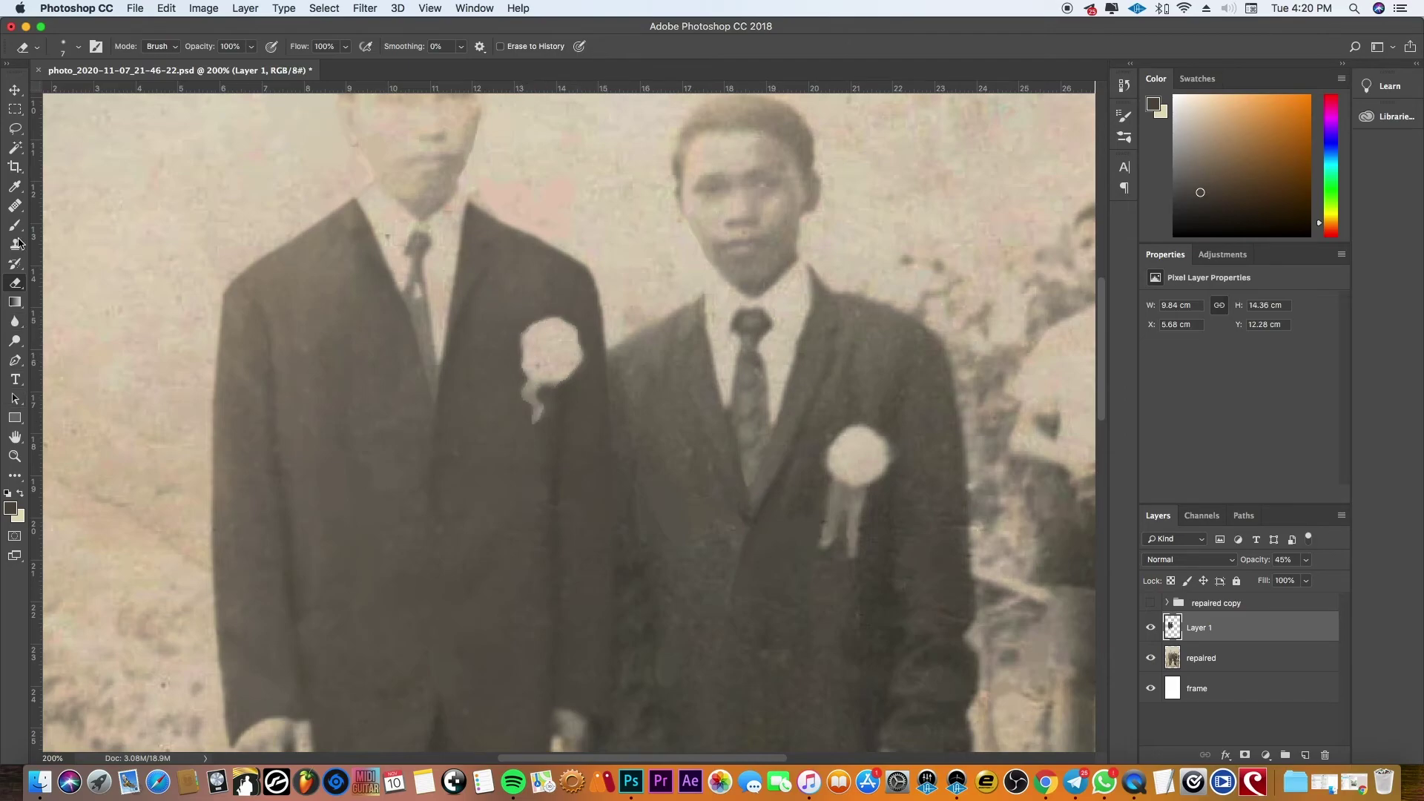
key(z)
key(super+0)
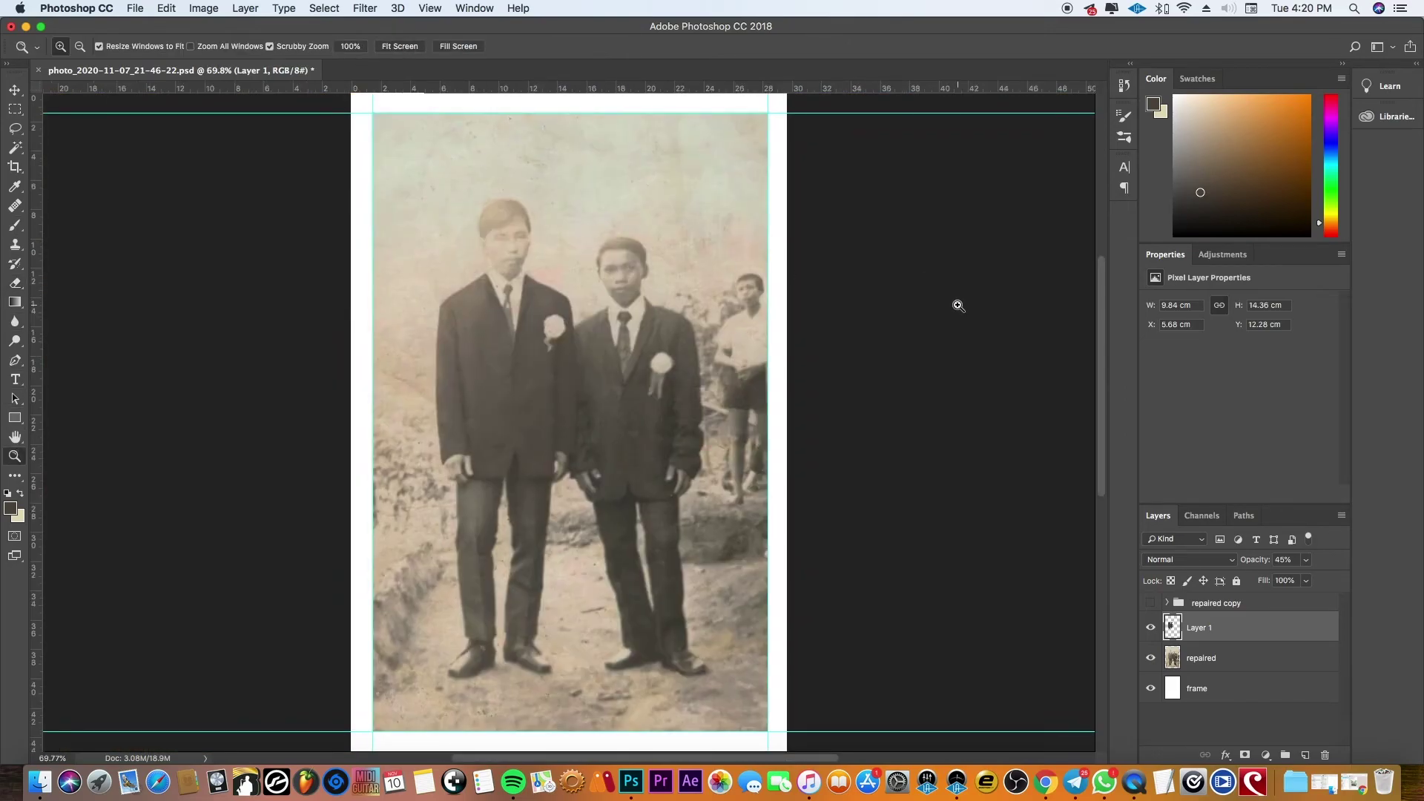
- Preview the photo without the suit darkening, then lasso the left man's hair and fill it dark grey
double_click(1154, 605)
double_click(1151, 628)
click(491, 256)
drag(15, 128, 50, 143)
click(74, 127)
drag(521, 142, 591, 199)
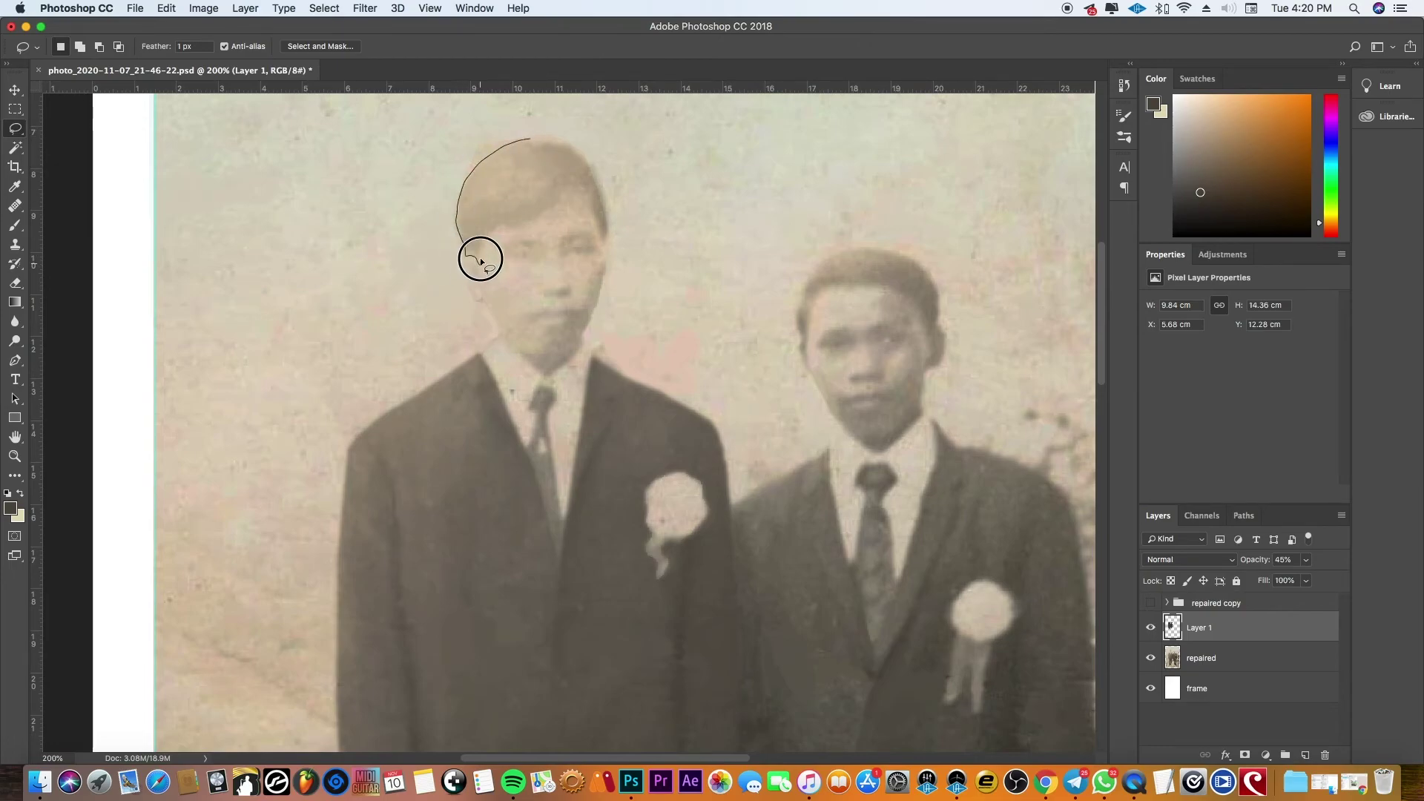
drag(591, 199, 530, 139)
click(135, 8)
click(197, 232)
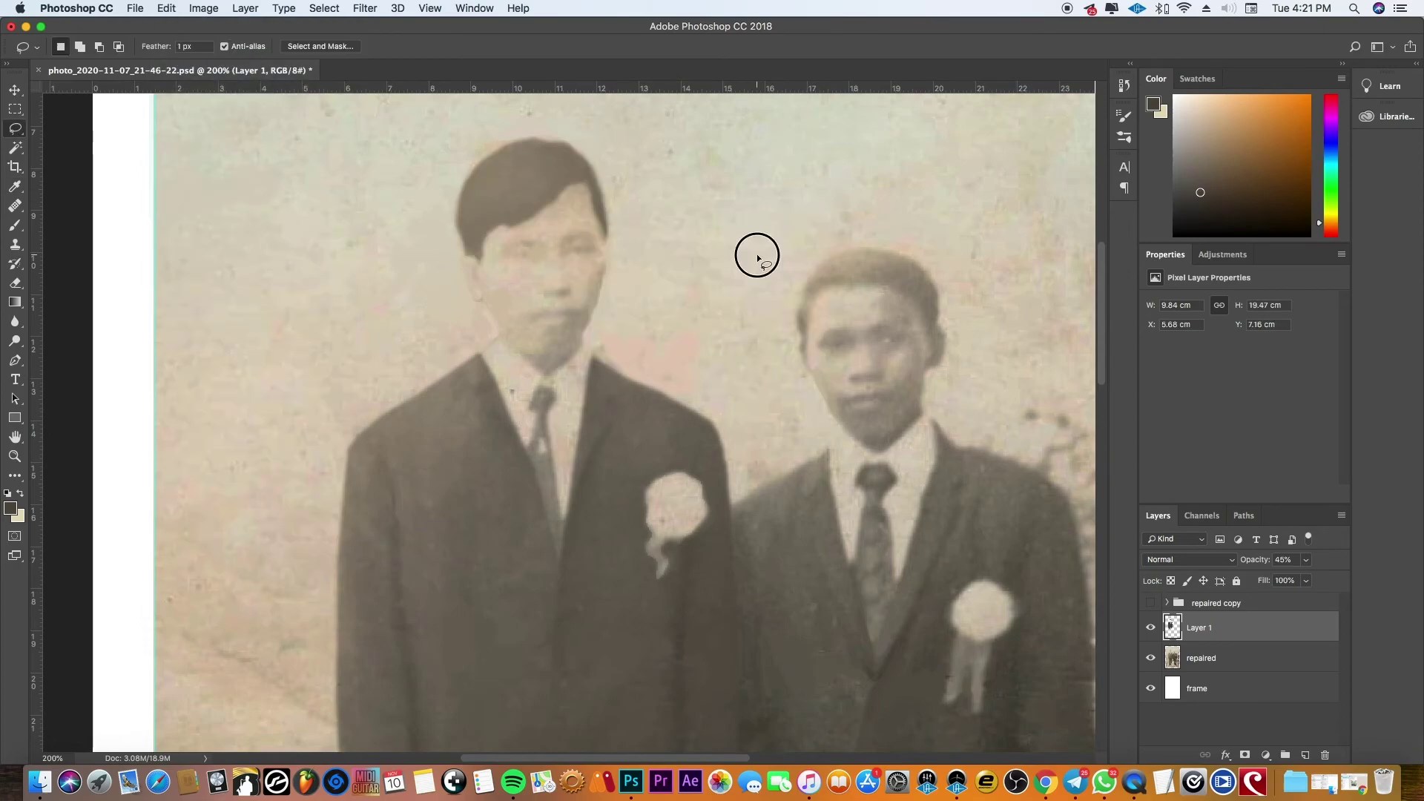
- Undo the grey hair fill and paste the hair in place on a new layer
drag(554, 118, 549, 118)
click(166, 8)
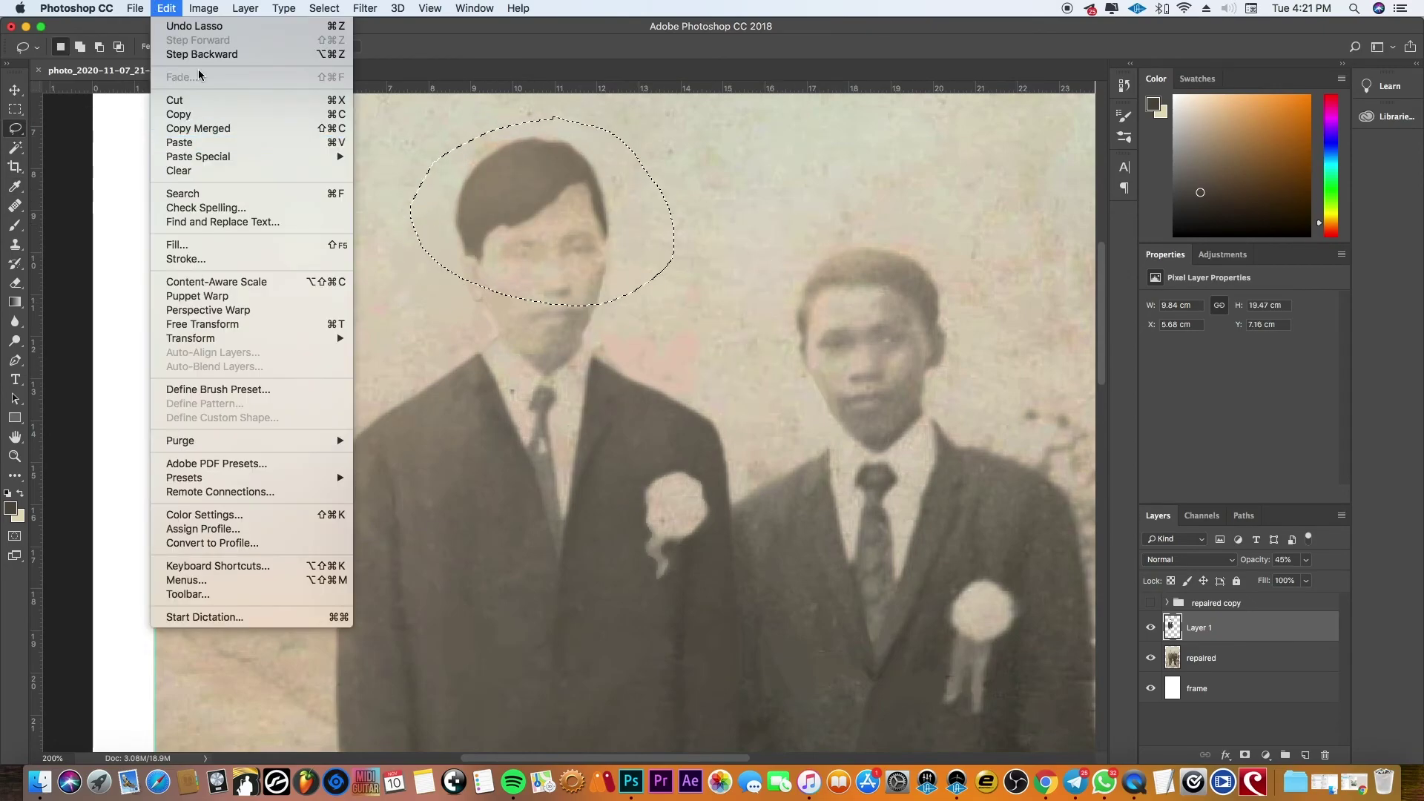
key(BackSpace)
key(super+d)
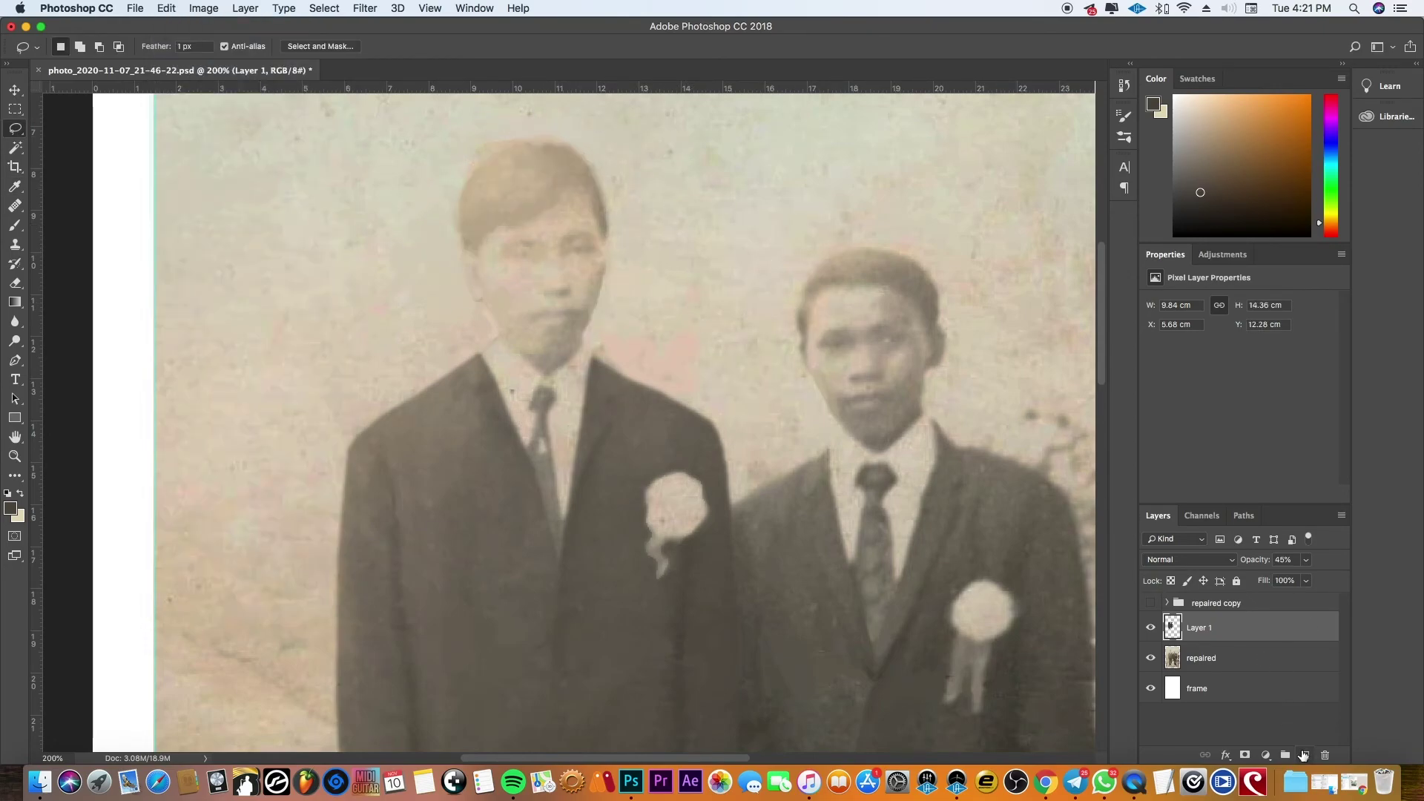
click(166, 8)
click(404, 175)
- Lower the hair layer's opacity to about 8% and compare it hidden and shown
click(1306, 559)
drag(1309, 577, 1253, 580)
click(1150, 629)
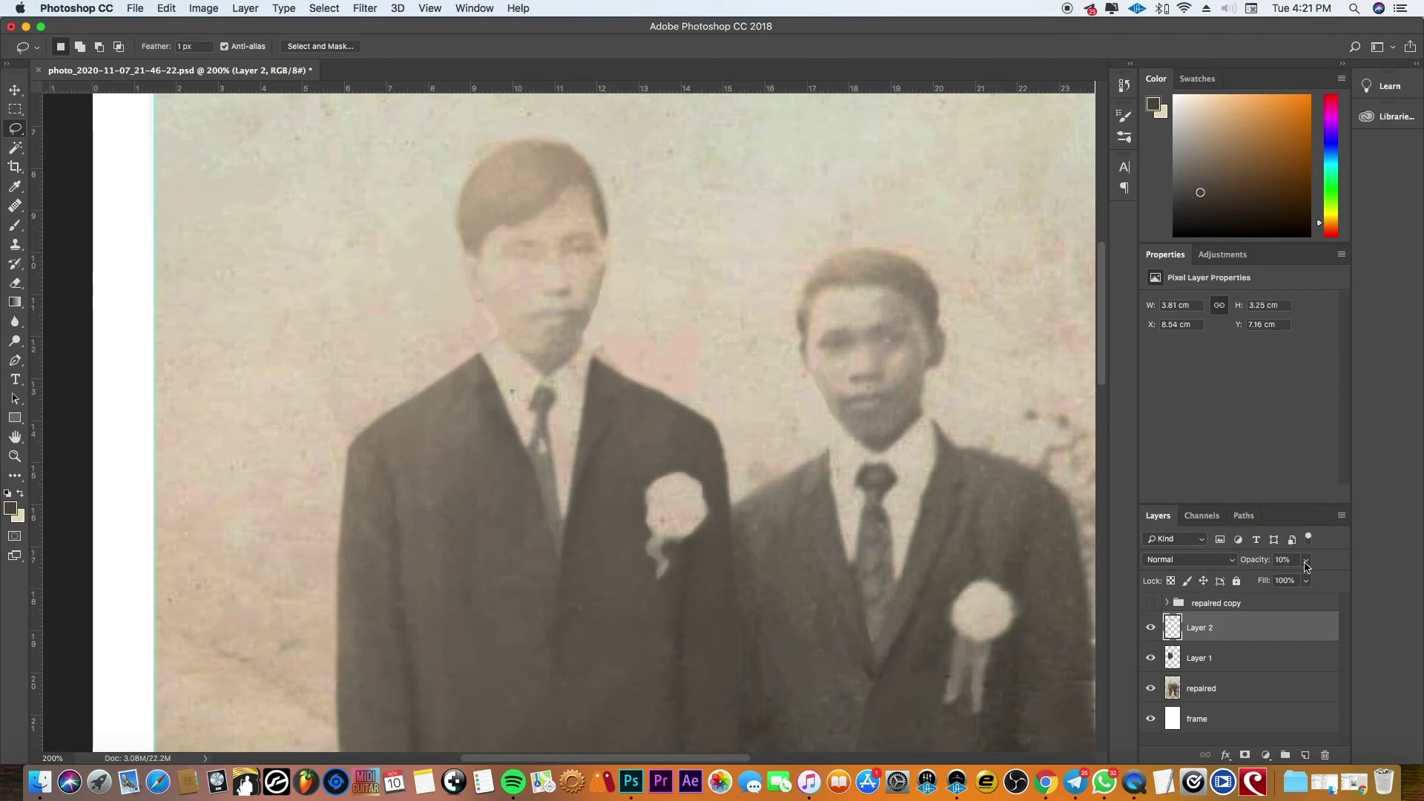
click(1151, 628)
key(z)
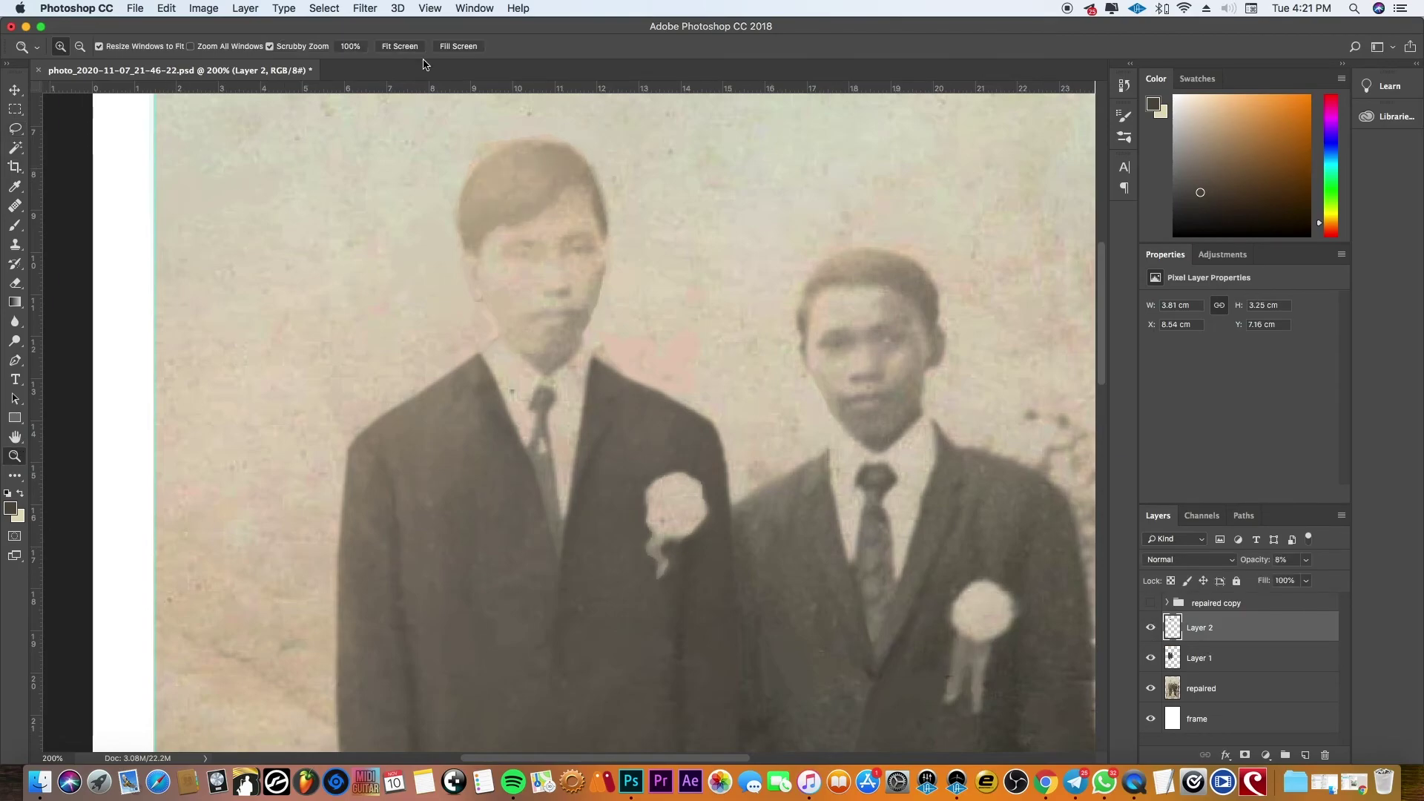
key(super+0)
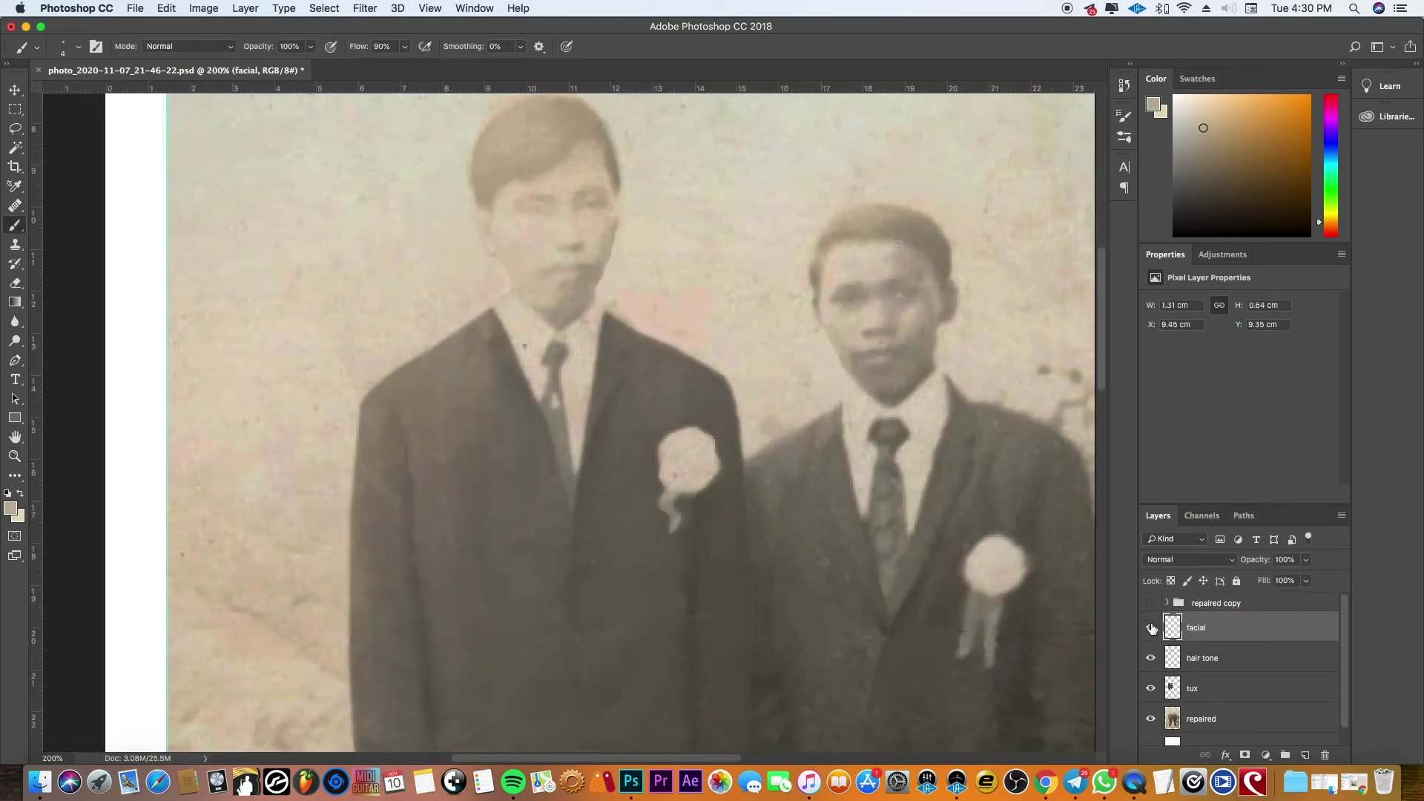
- Paint a touch-up stroke on the left man's face and fit the photo in view
drag(592, 201, 559, 197)
alt+click(559, 197)
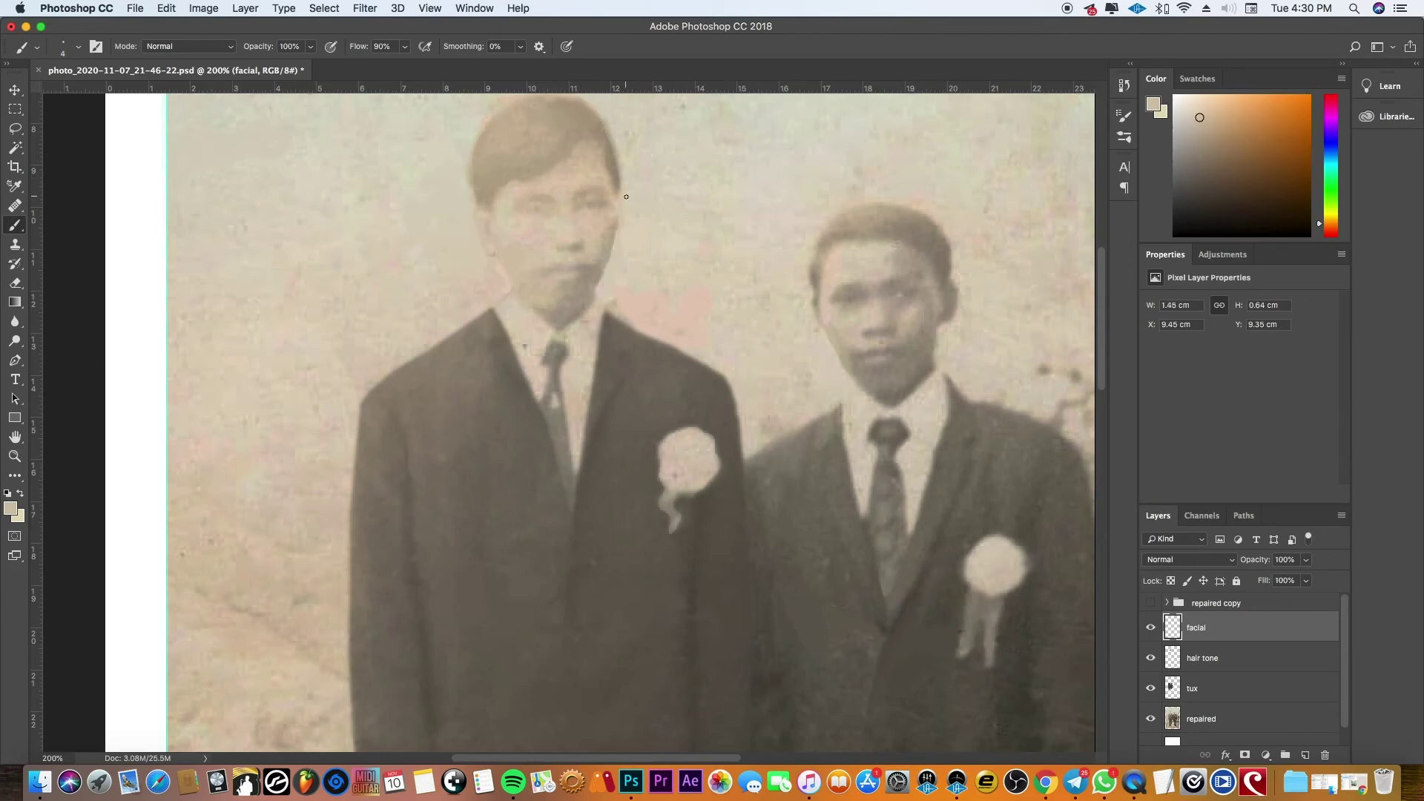
key(z)
key(super+0)
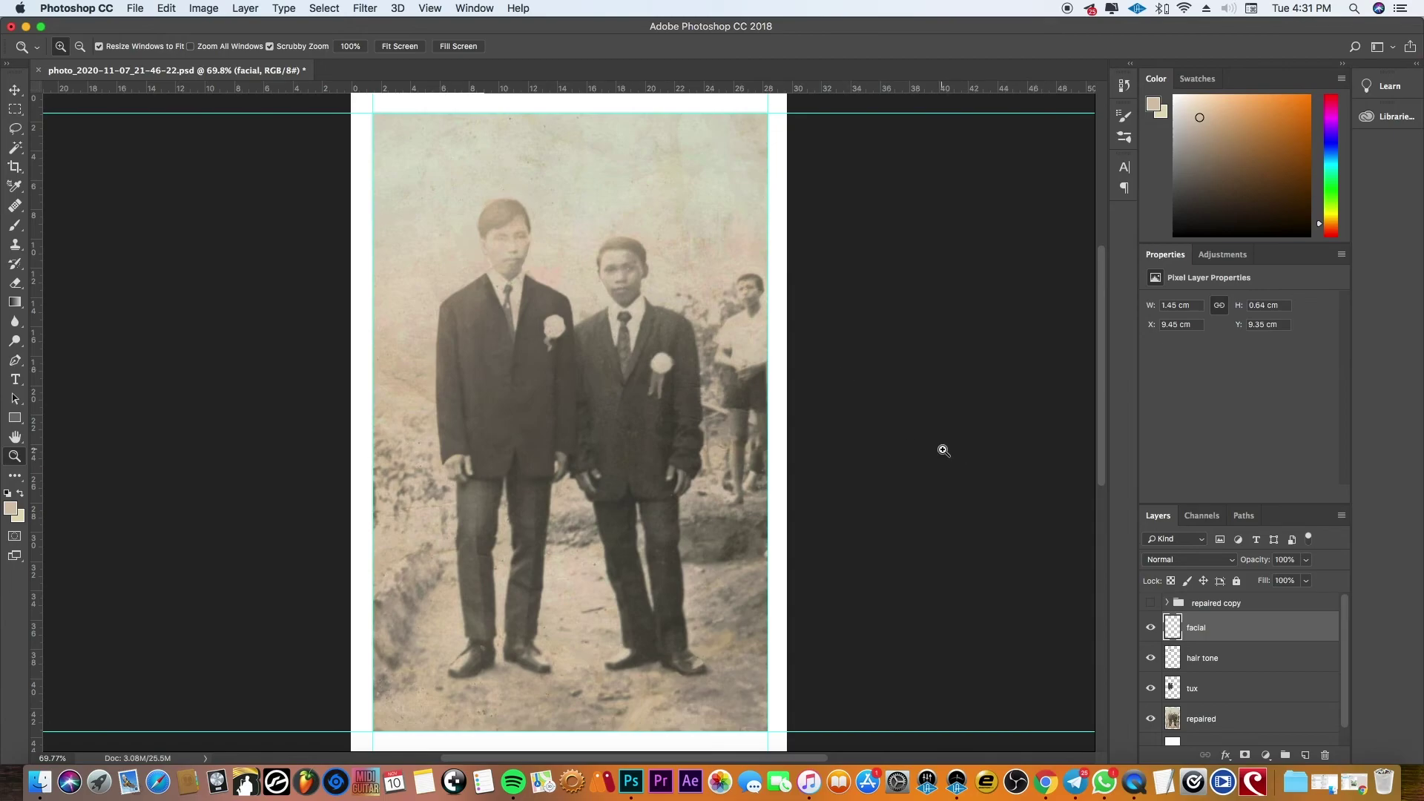
- Lasso the left man's face and copy it from the repaired layer onto its own face2 layer
click(16, 130)
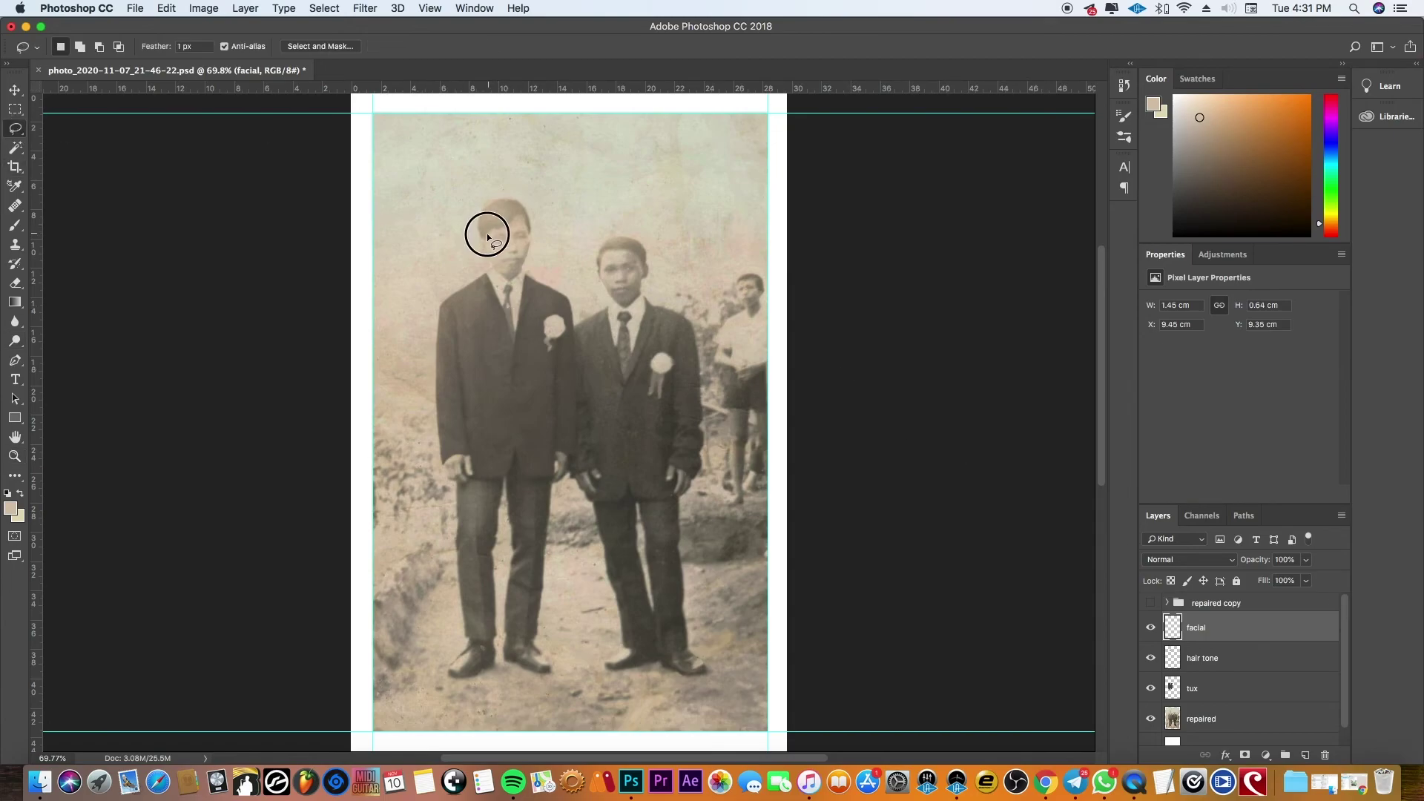
drag(483, 254, 495, 243)
click(201, 8)
mouse_move(235, 52)
click(1209, 641)
click(1225, 719)
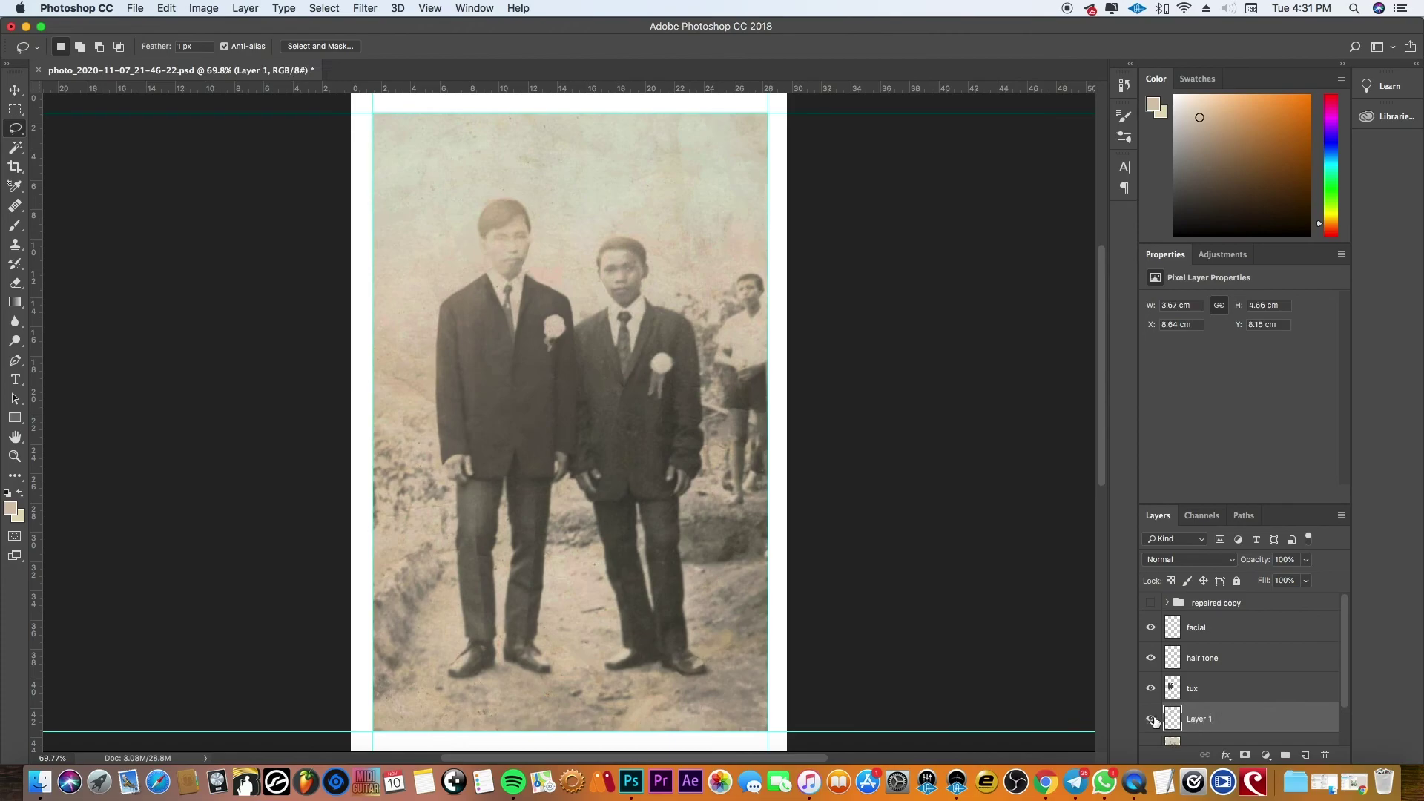
key(super+c)
key(super+v)
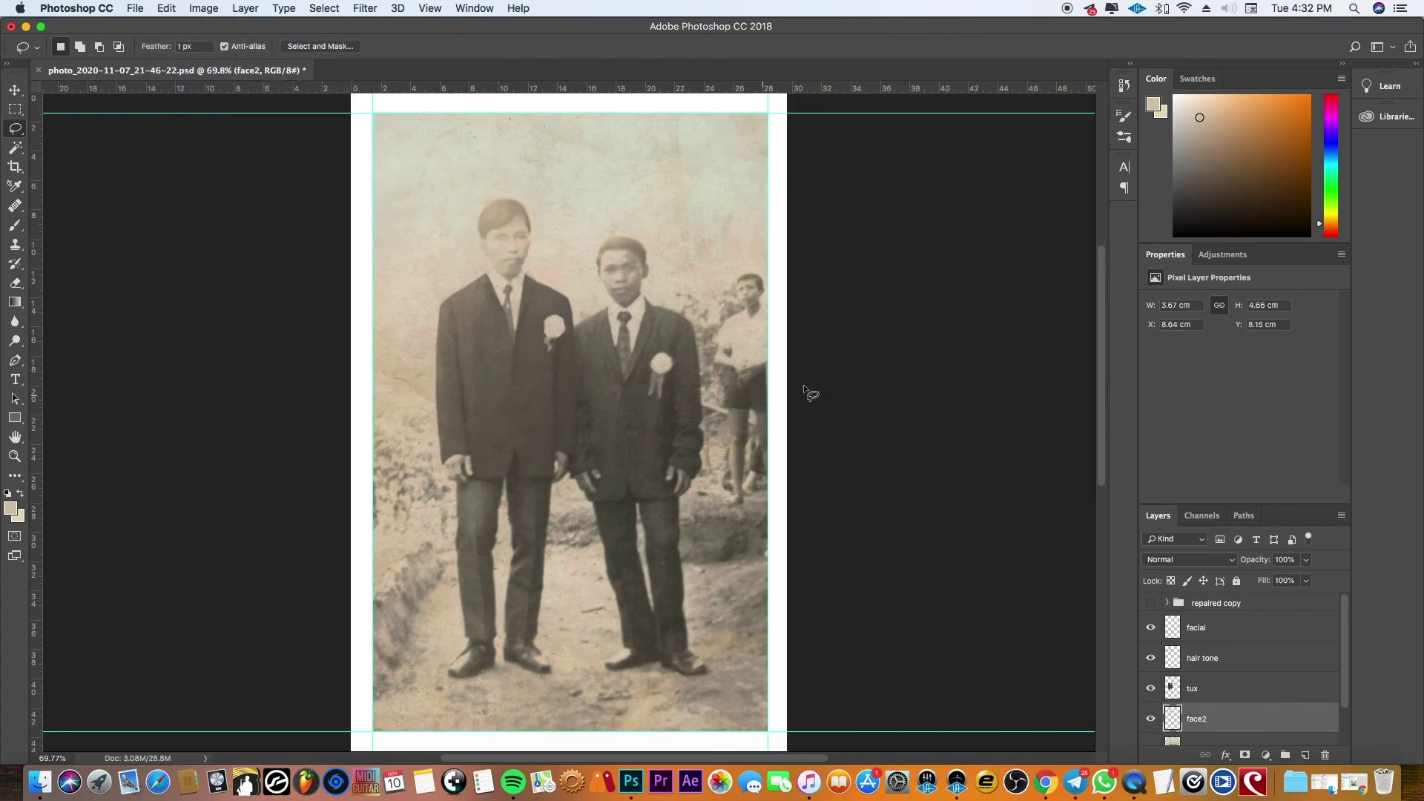
- Deselect the face and merge the face2 layer back down into repaired
click(14, 147)
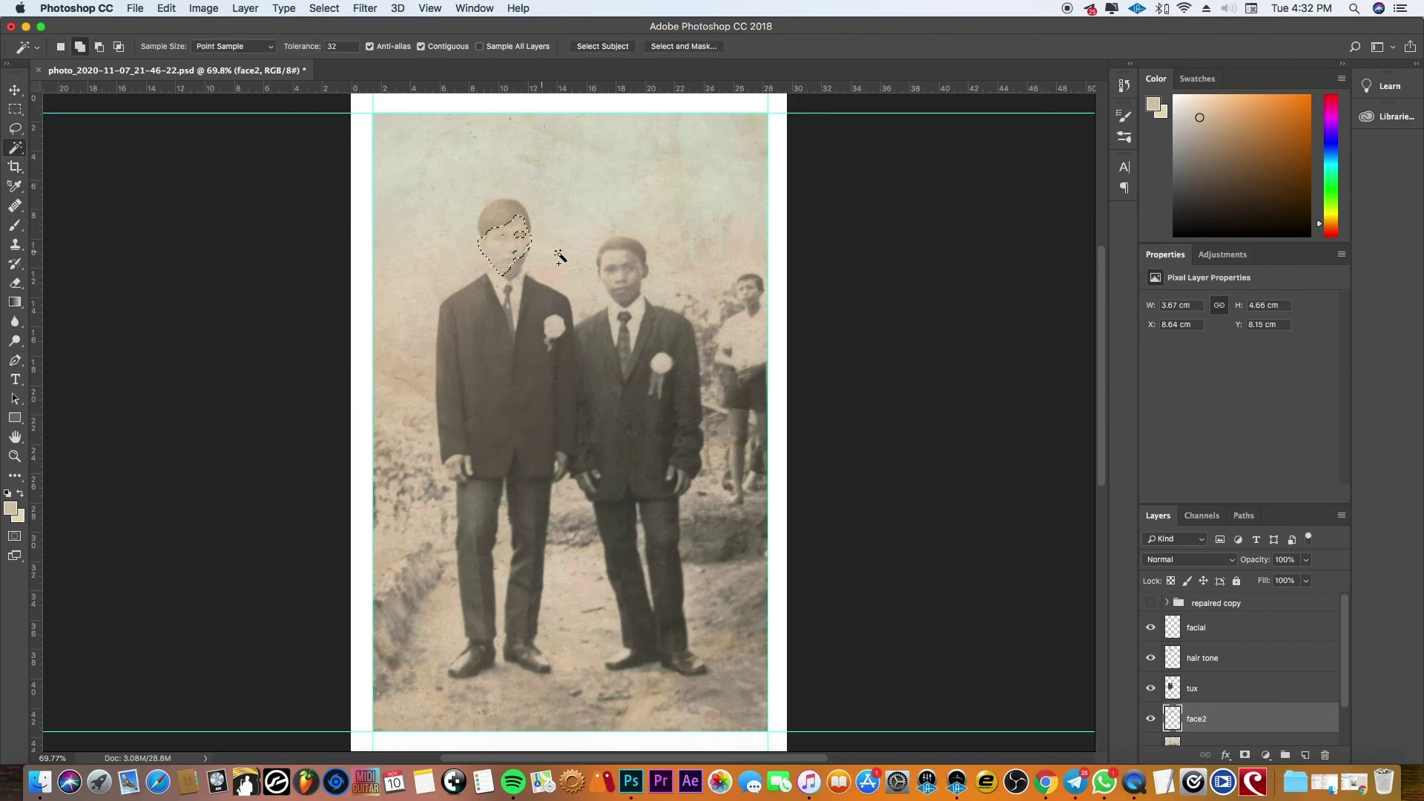
key(l)
key(super+d)
key(super+e)
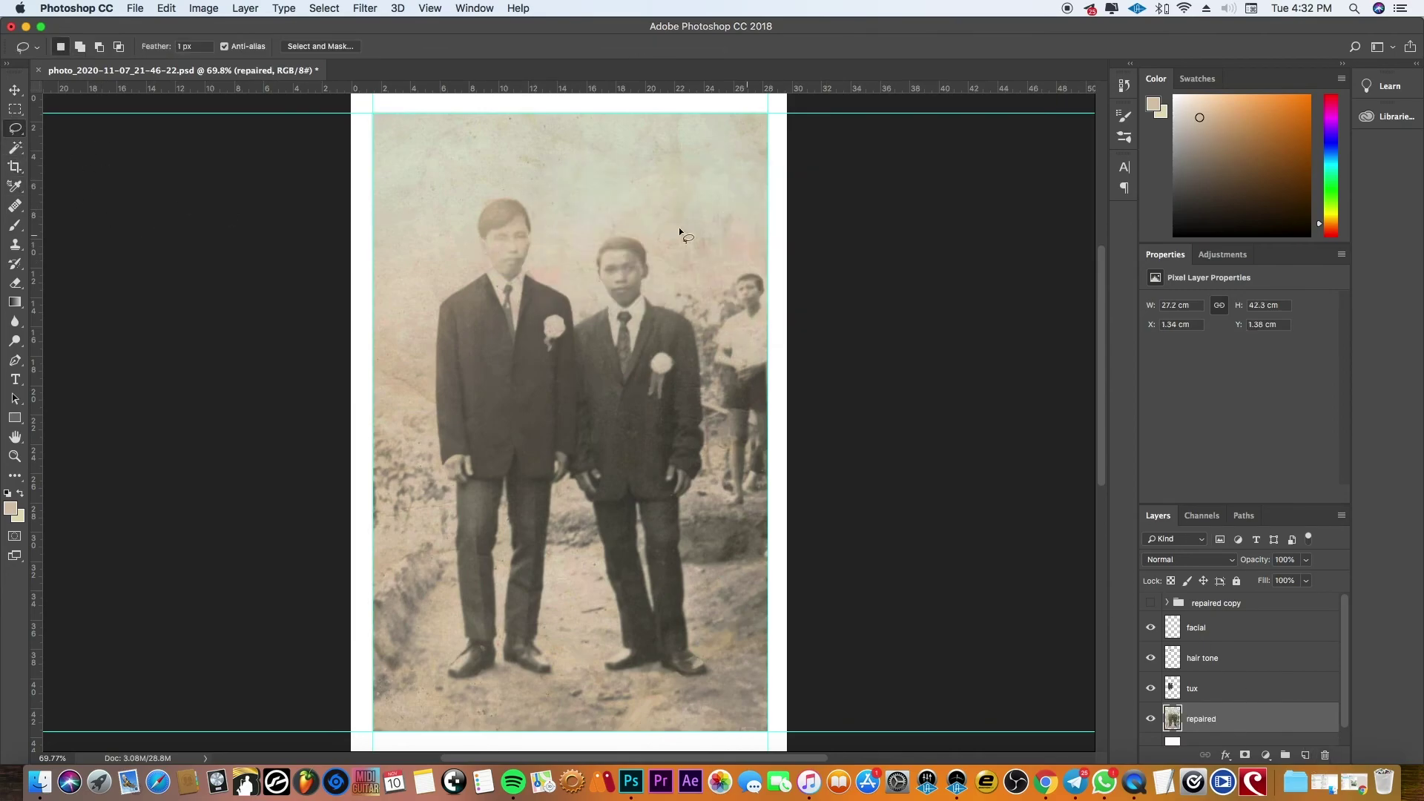